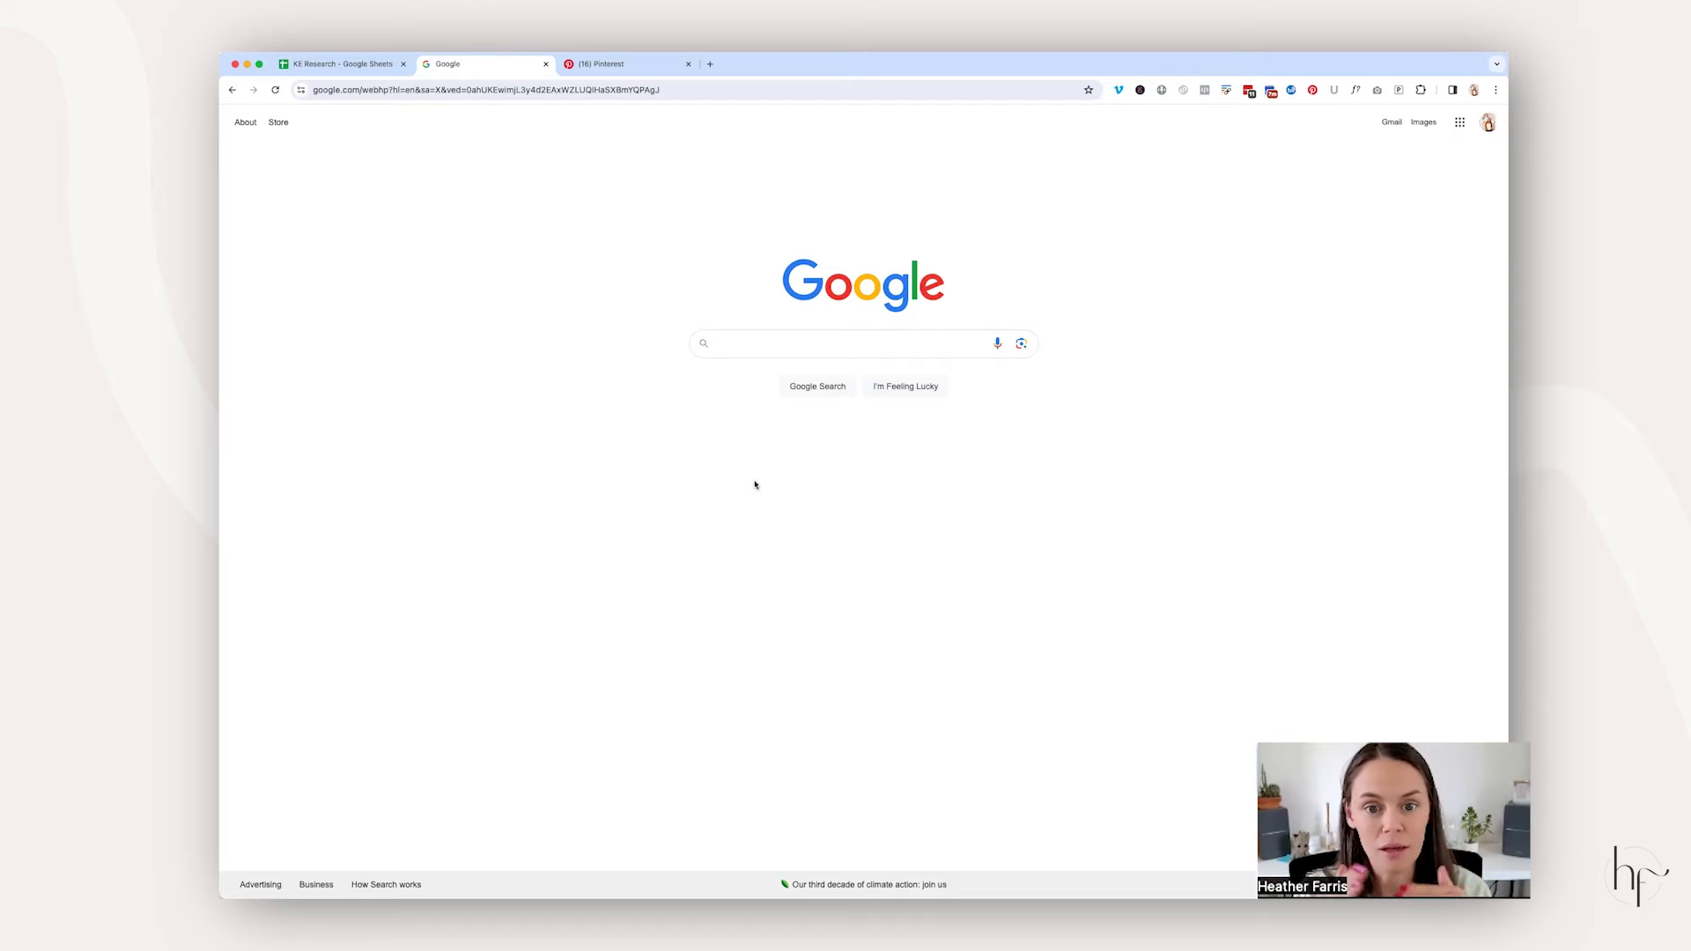
Step: Switch to the KE Research spreadsheet and look over its first sheet and the Template sheet
click(344, 63)
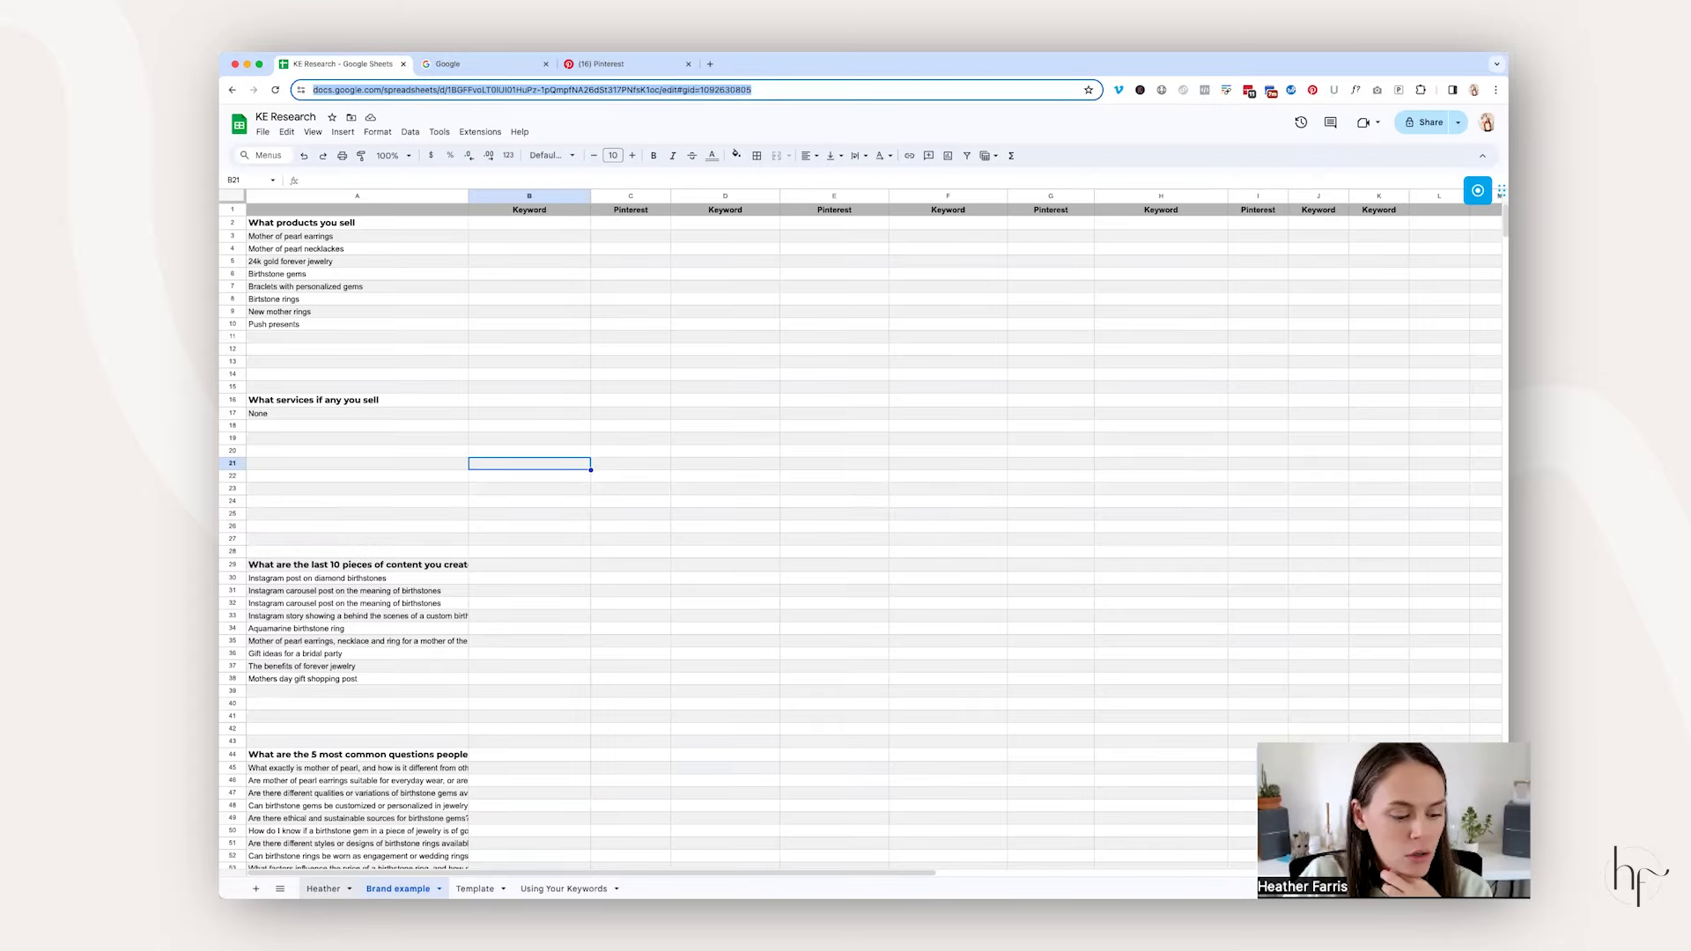
click(323, 889)
click(557, 539)
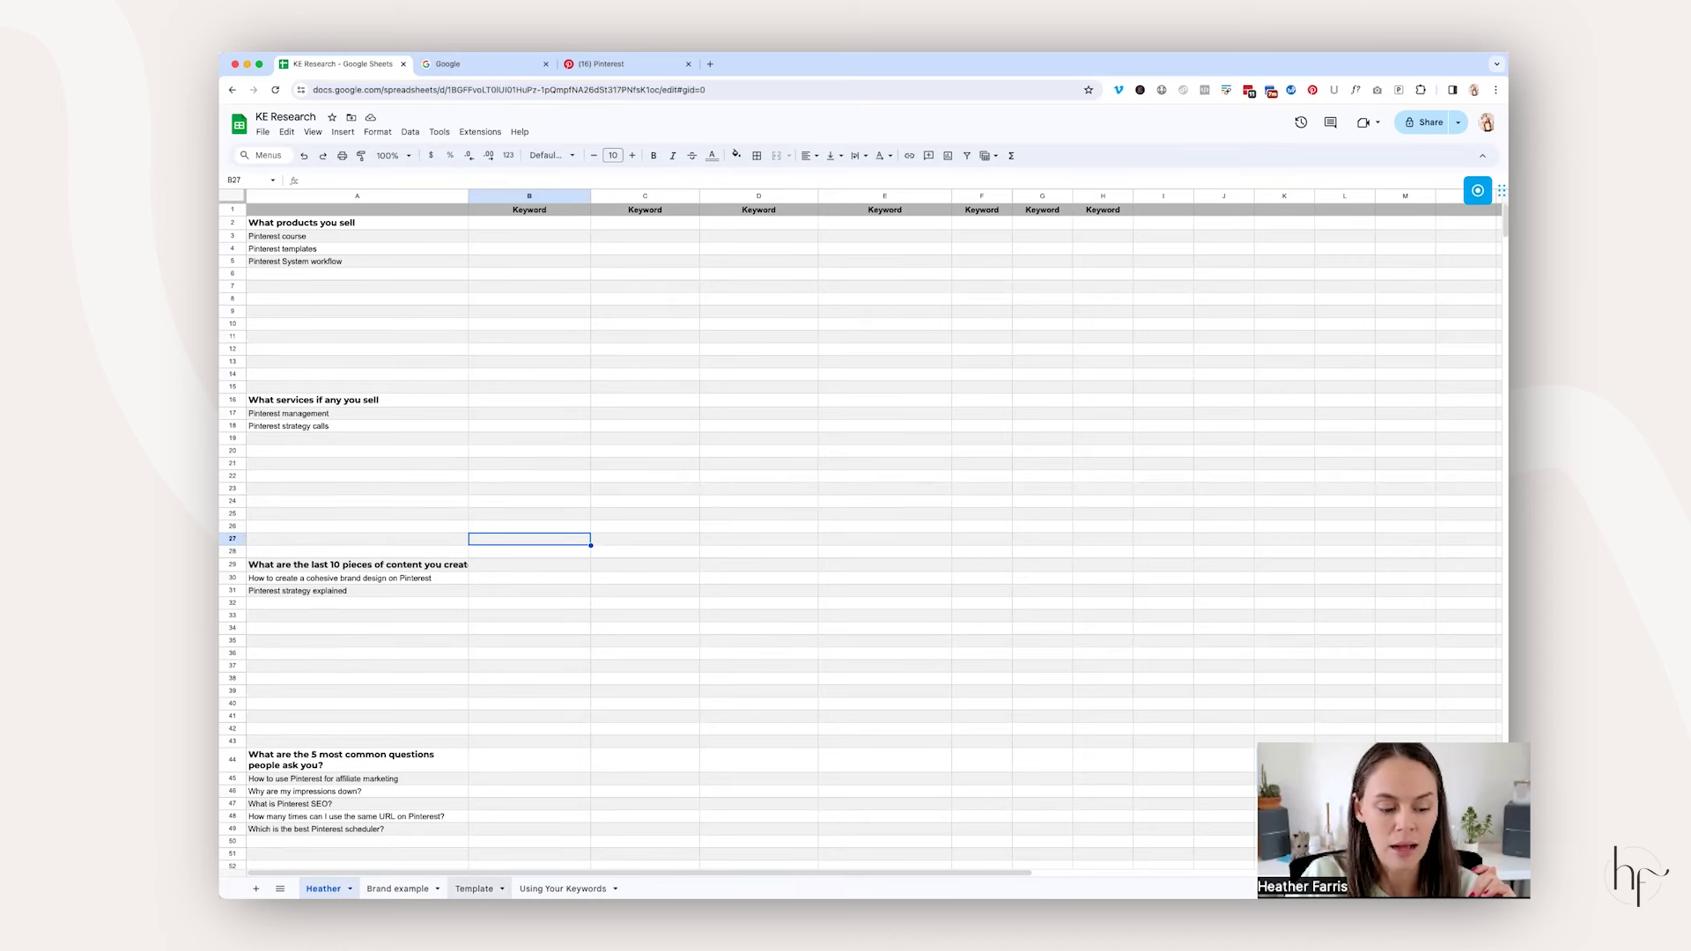
click(474, 889)
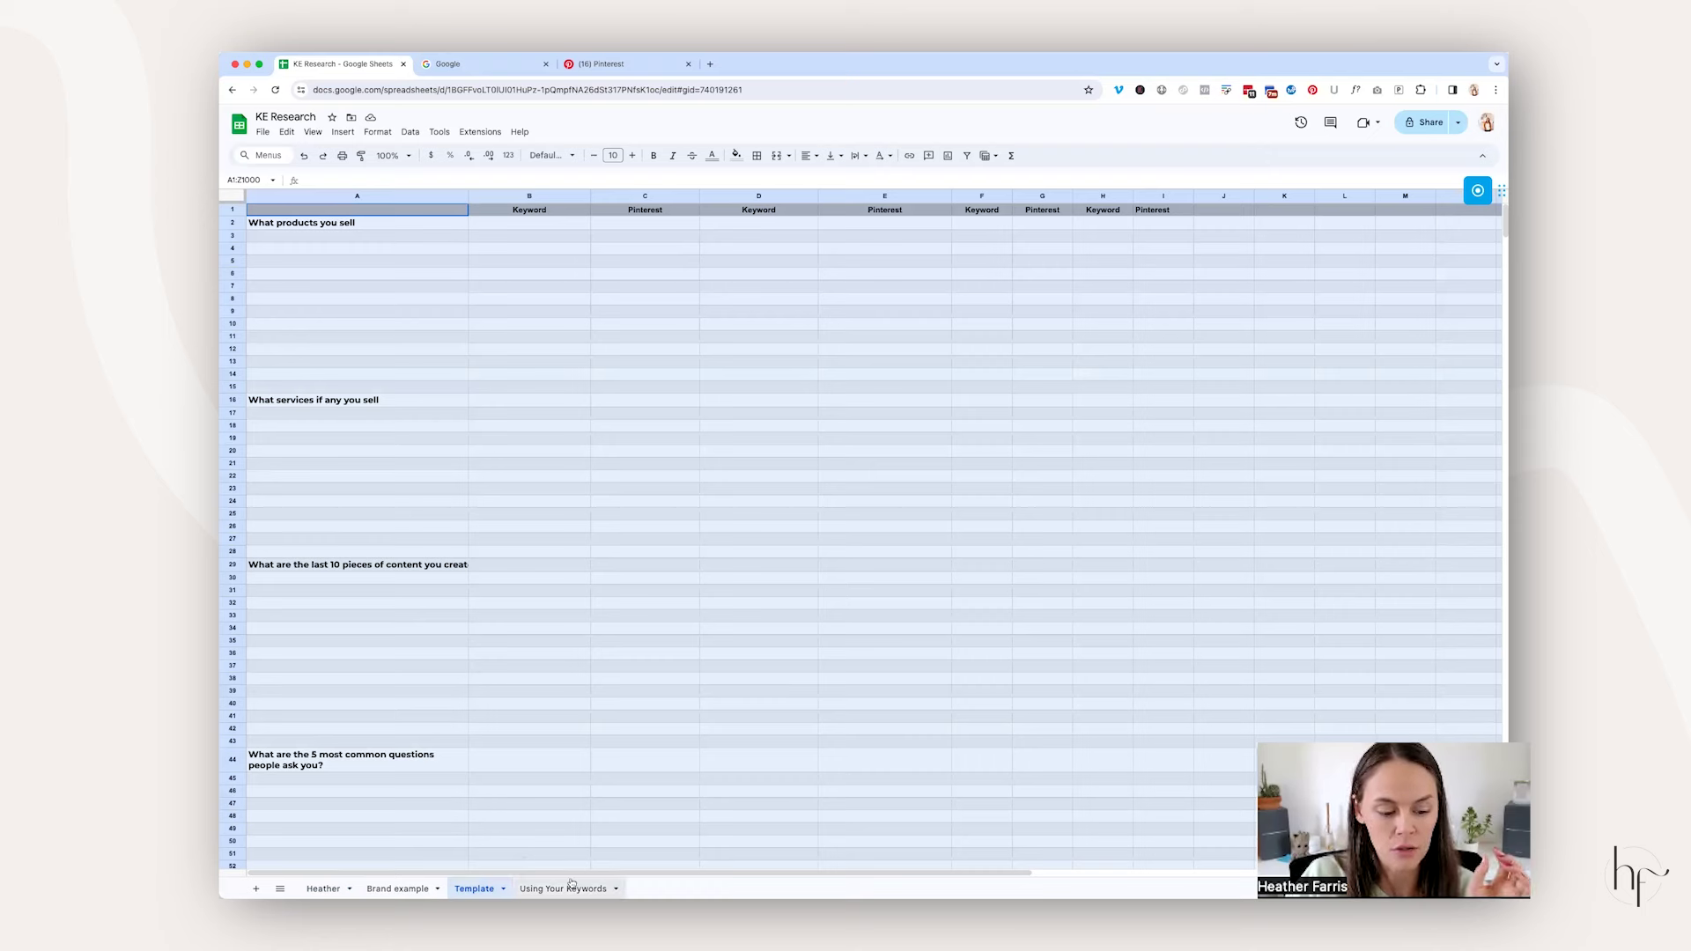
click(324, 889)
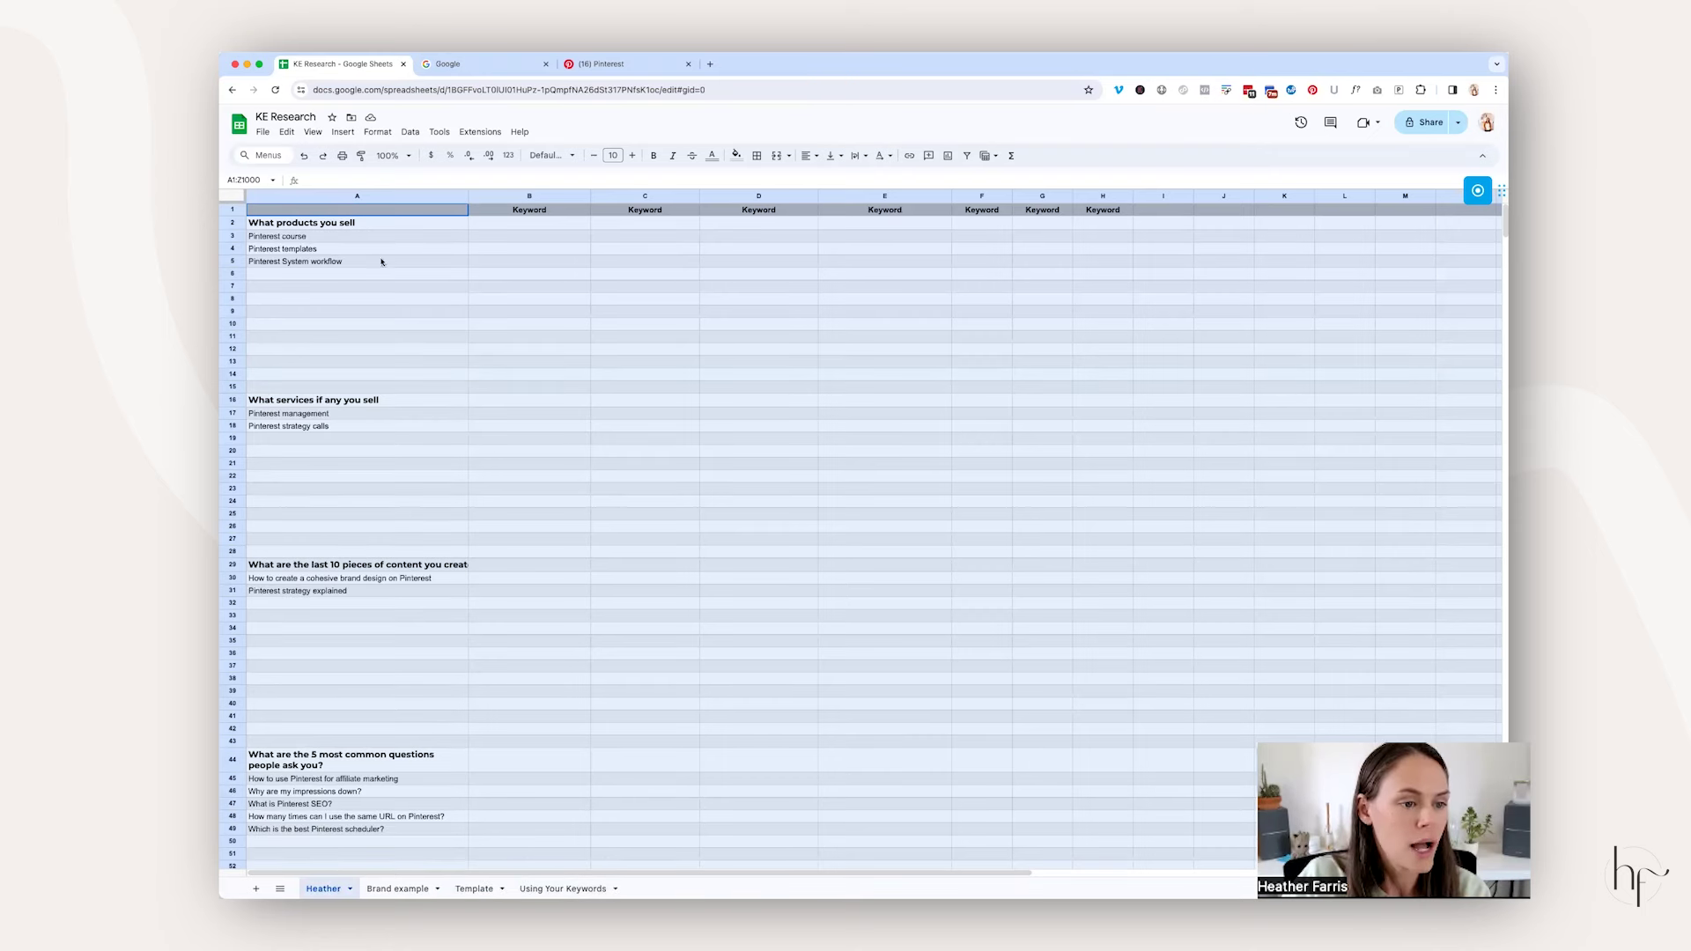
click(387, 224)
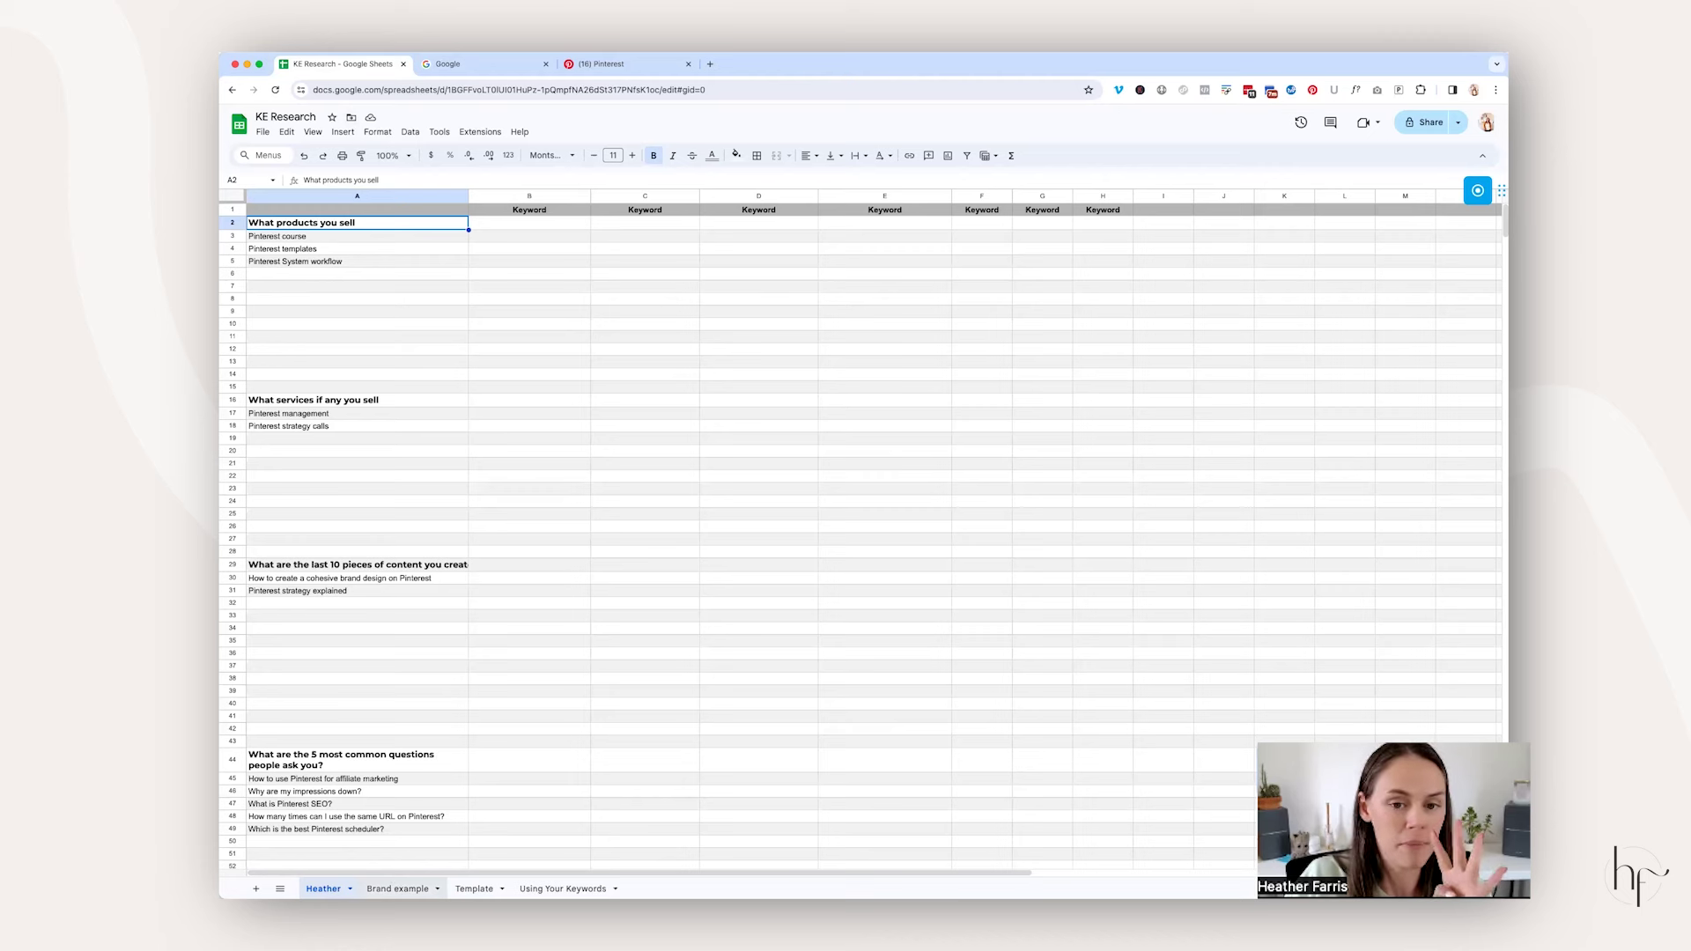
Step: Examine the Template sheet's four question headings on products, services, the last 10 pieces of content and the 5 most common questions
click(474, 889)
click(377, 224)
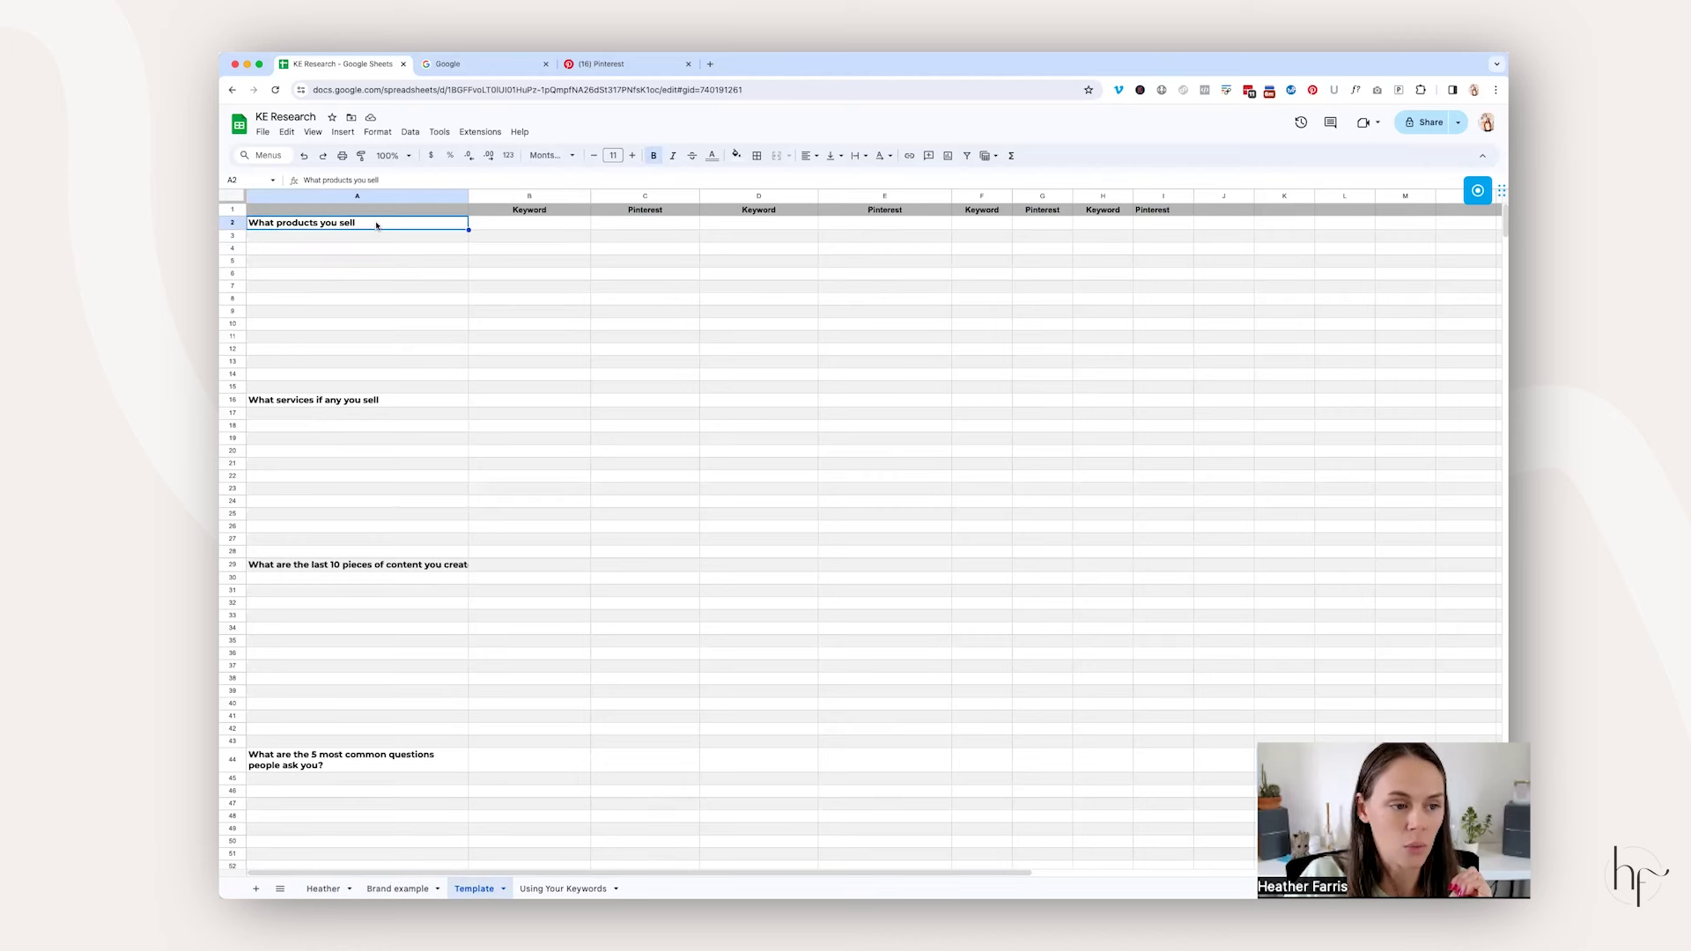
click(393, 400)
double_click(393, 399)
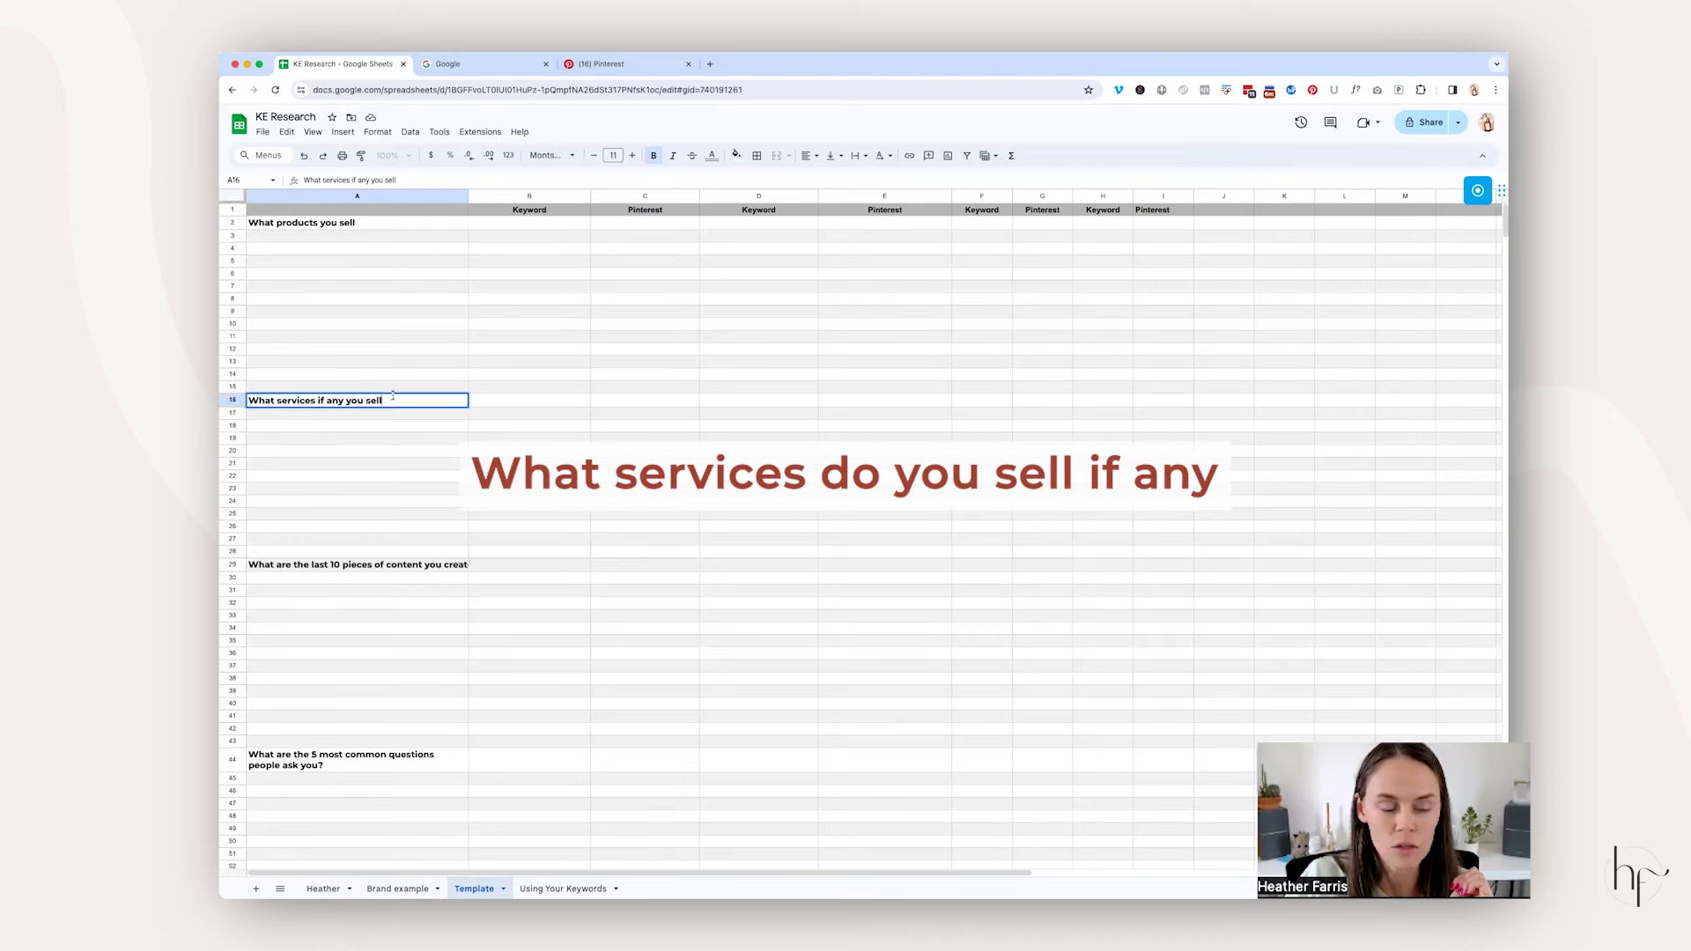
click(424, 564)
double_click(424, 565)
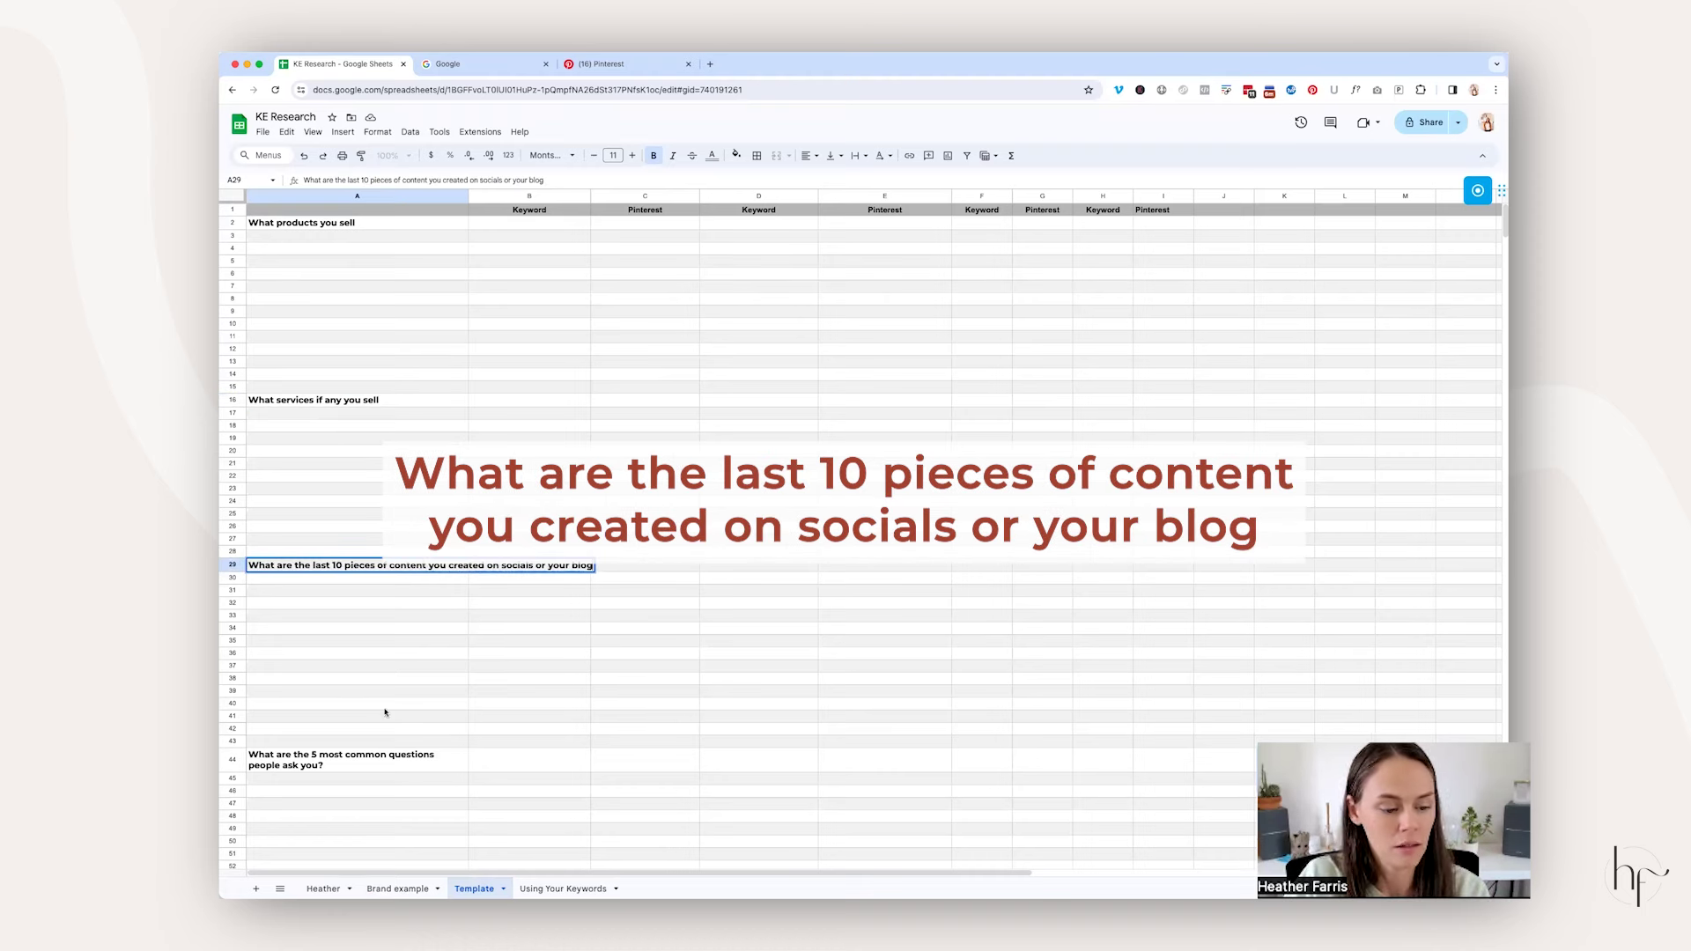
double_click(390, 758)
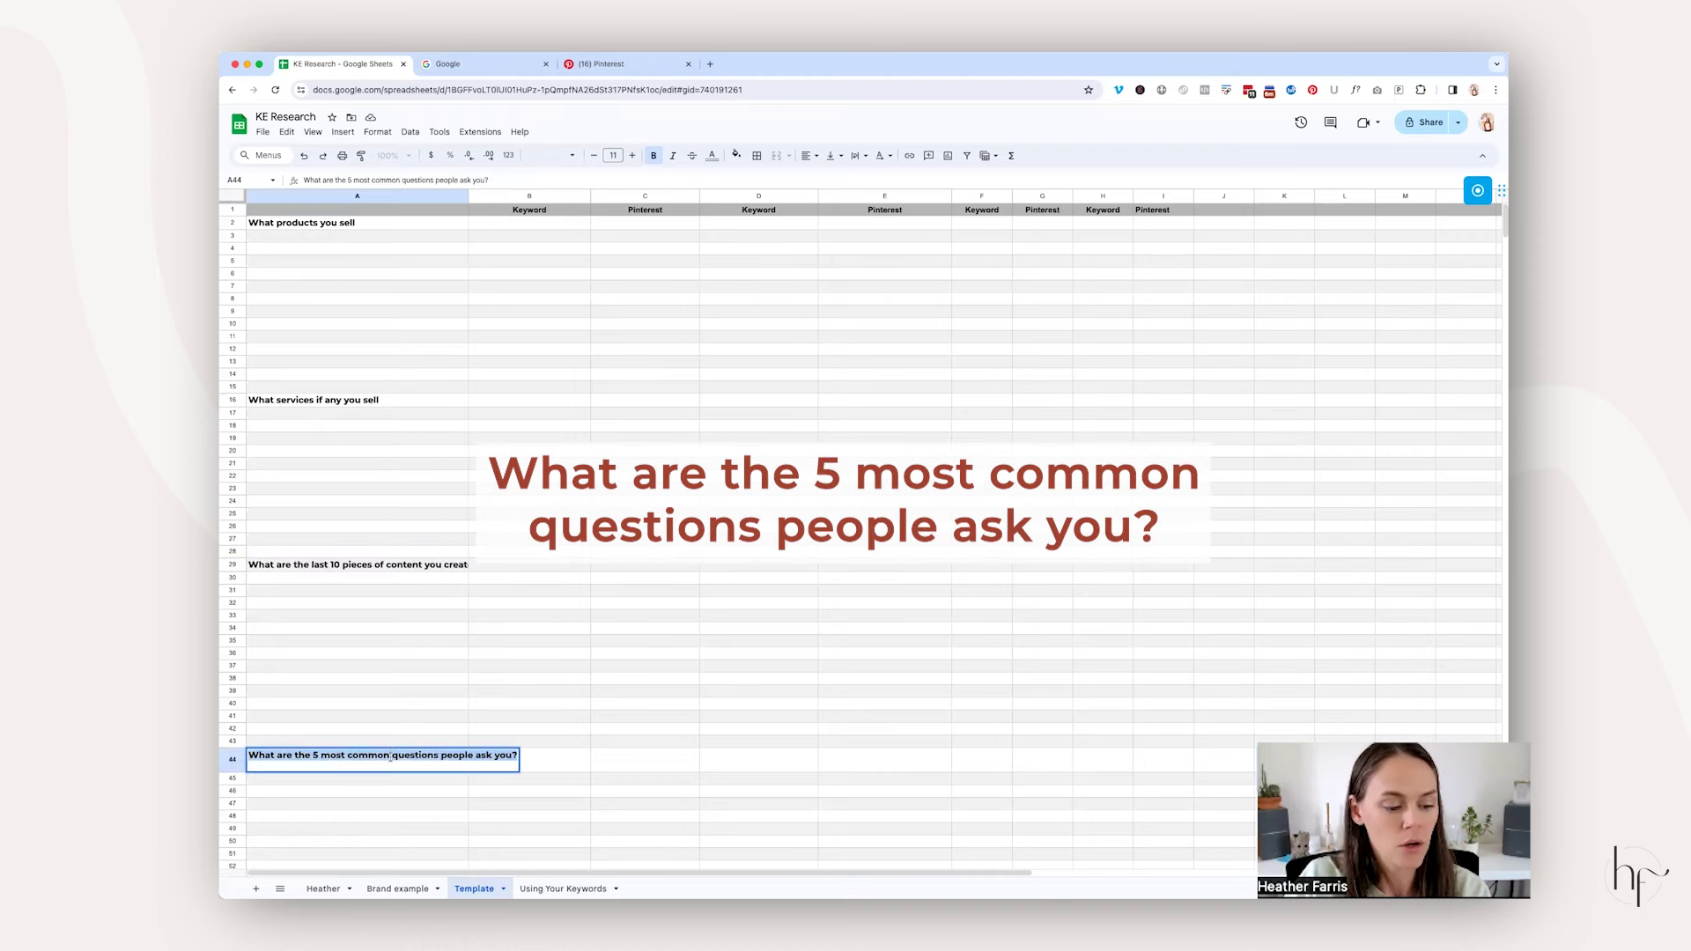
click(415, 589)
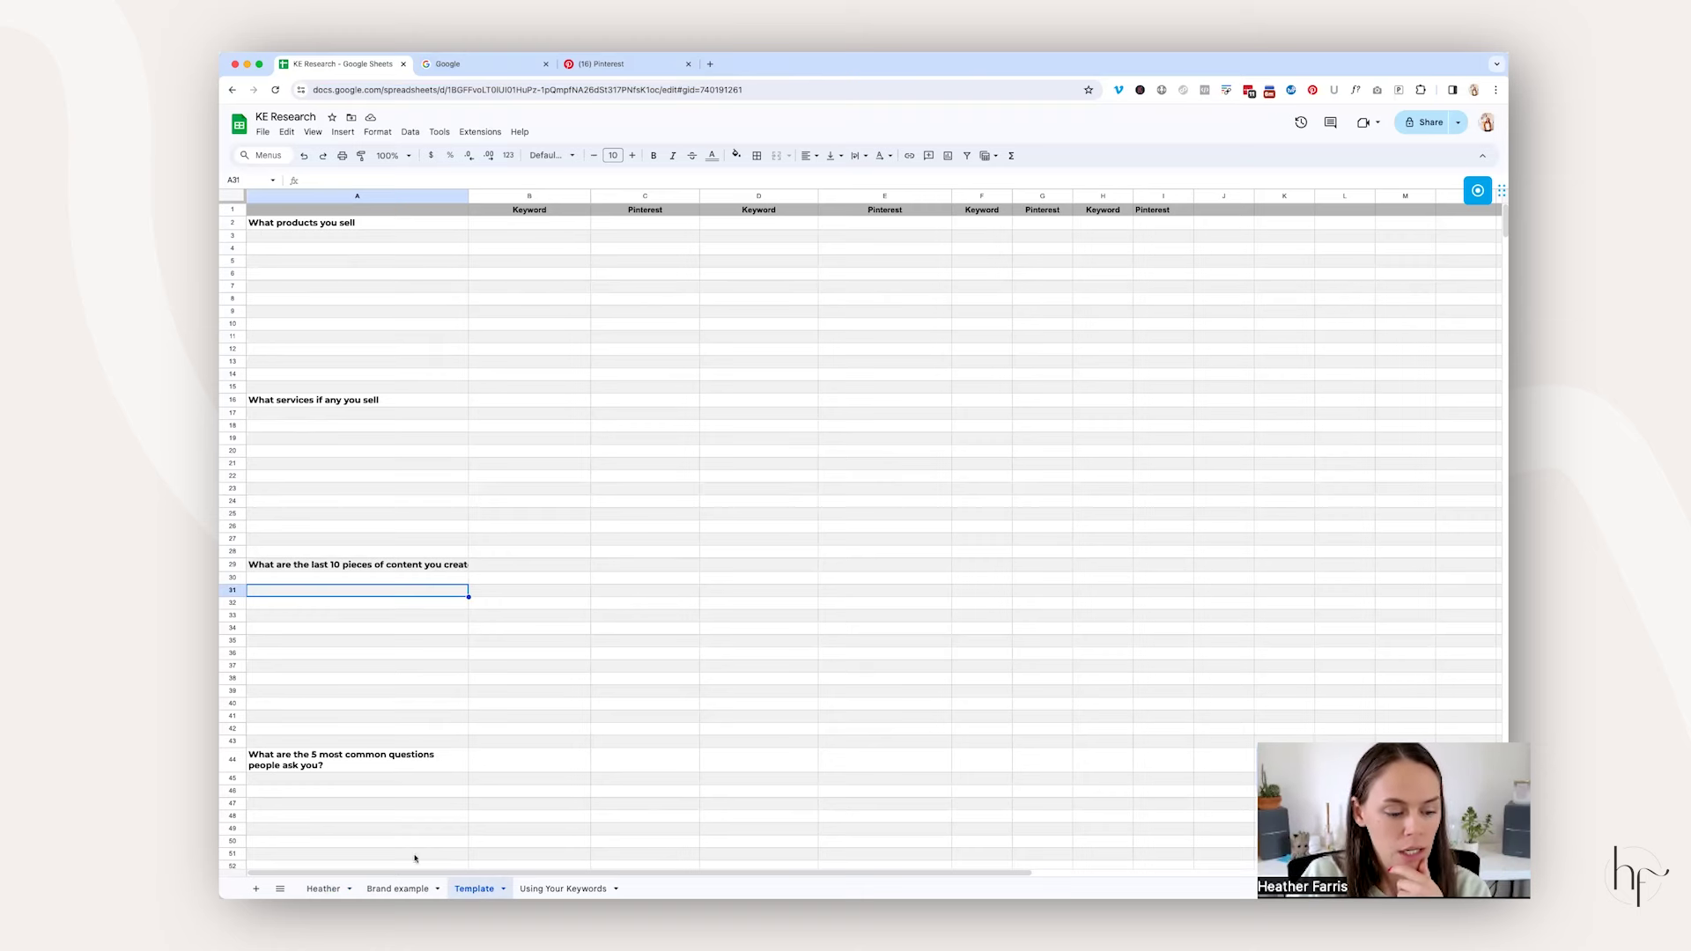
Step: Review the product entries on the Brand example sheet, from mother of pearl earrings down to push presents
click(397, 889)
drag(379, 236, 388, 337)
drag(349, 238, 366, 349)
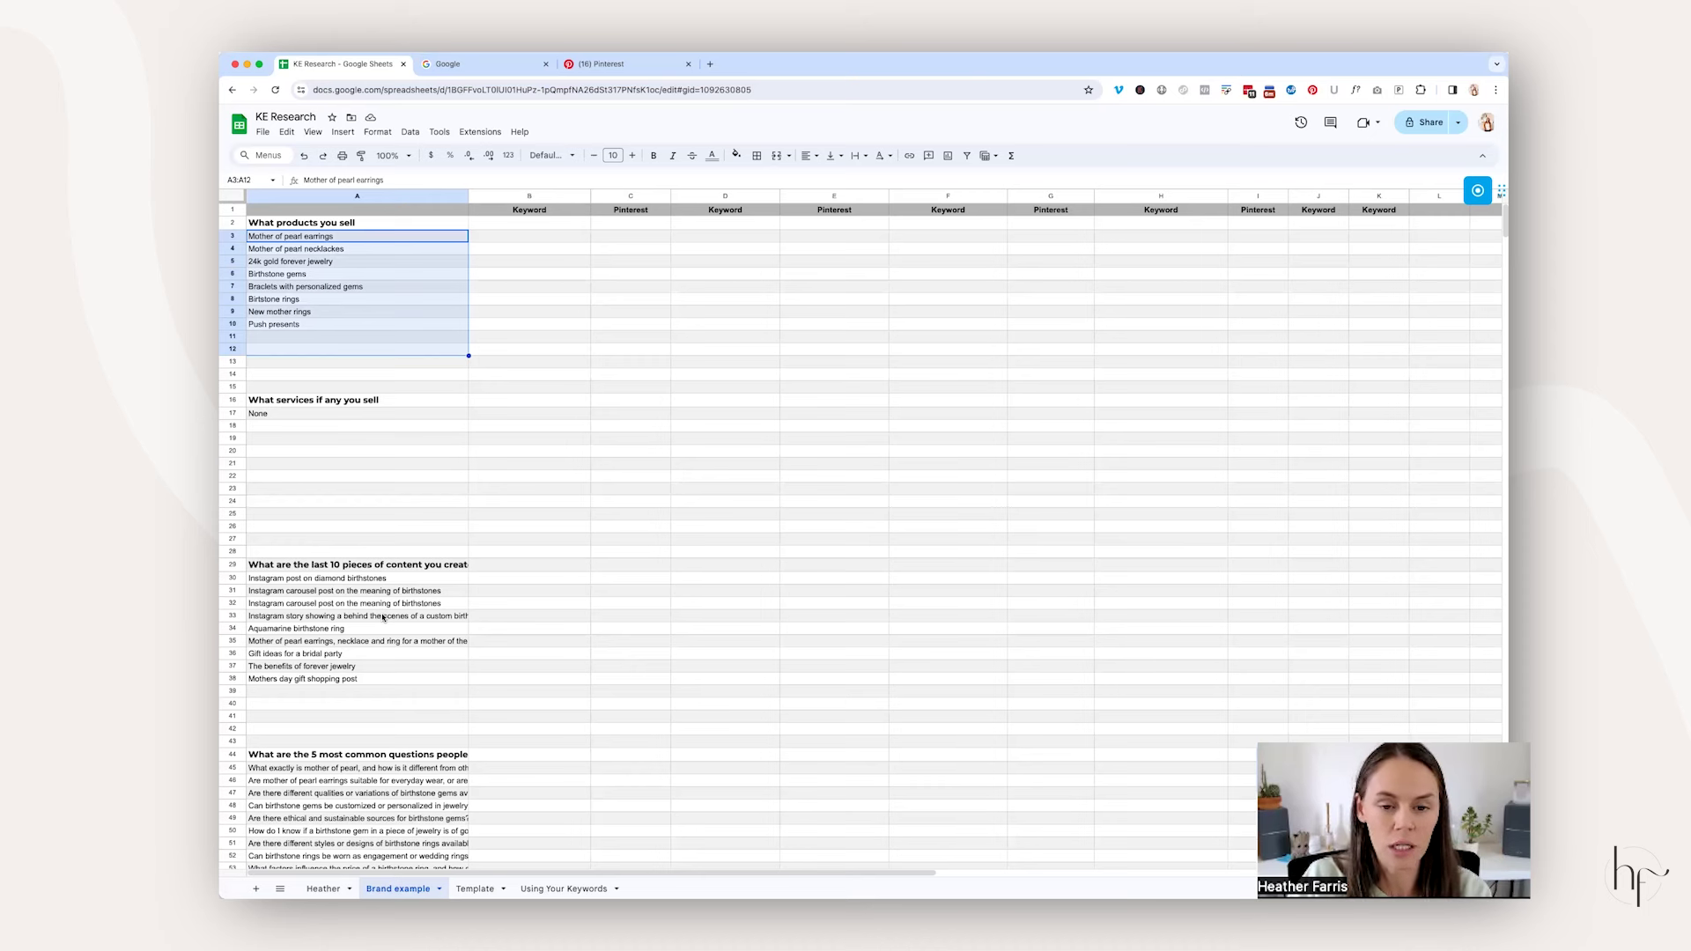
click(377, 240)
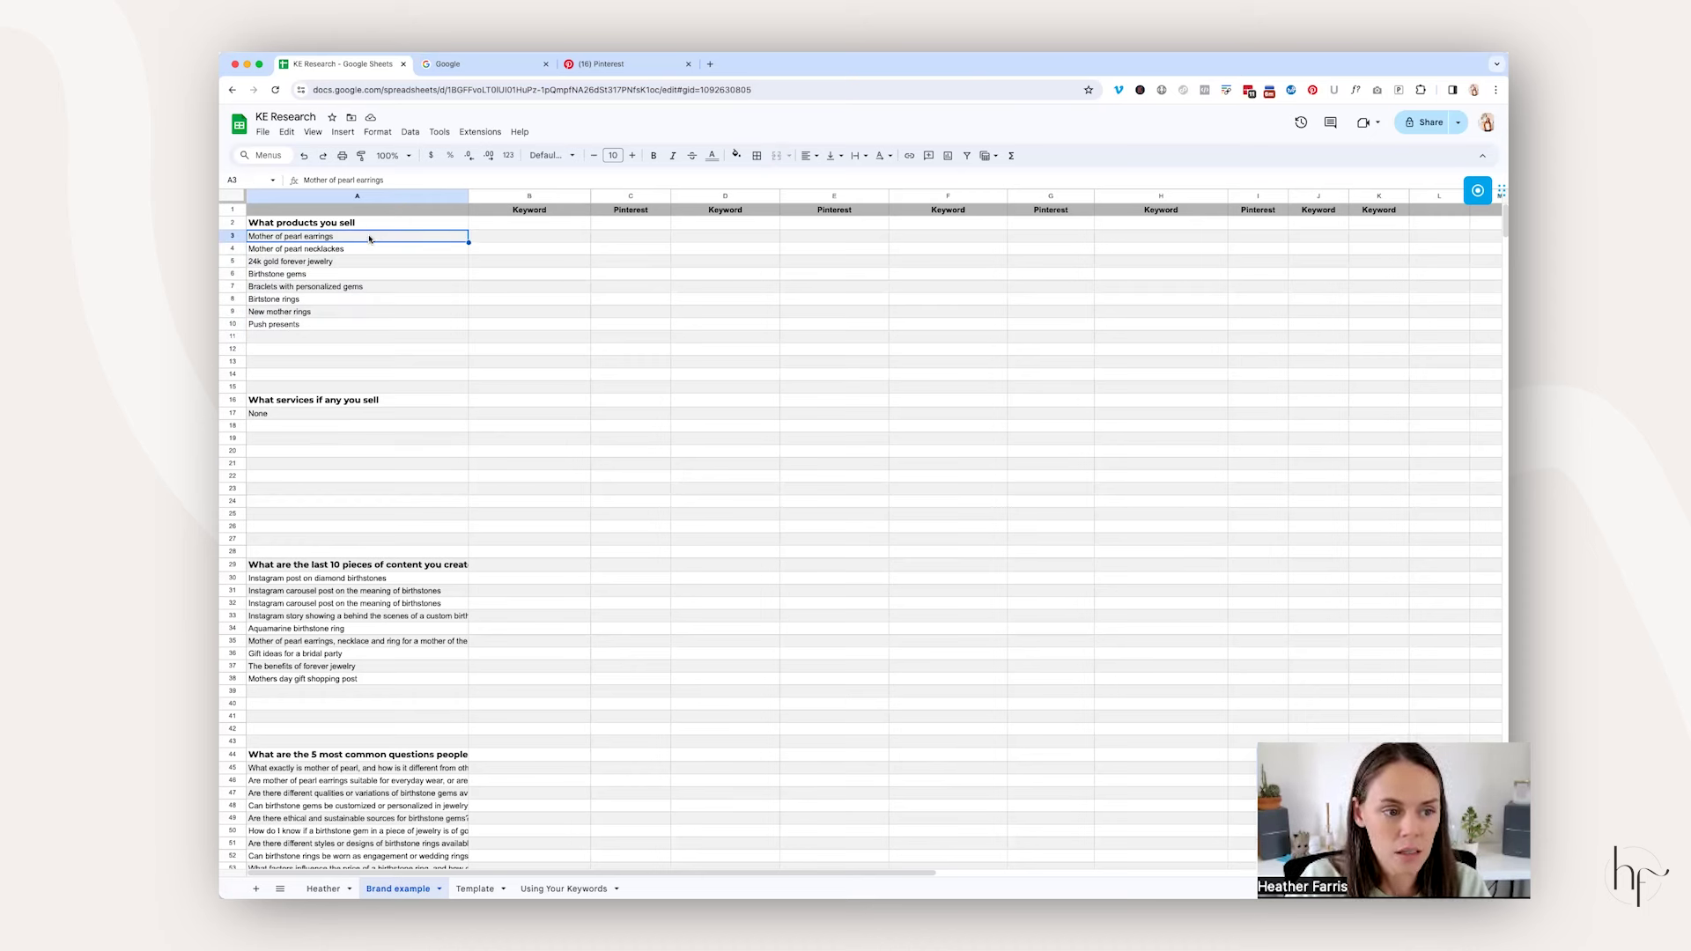
drag(375, 238, 374, 327)
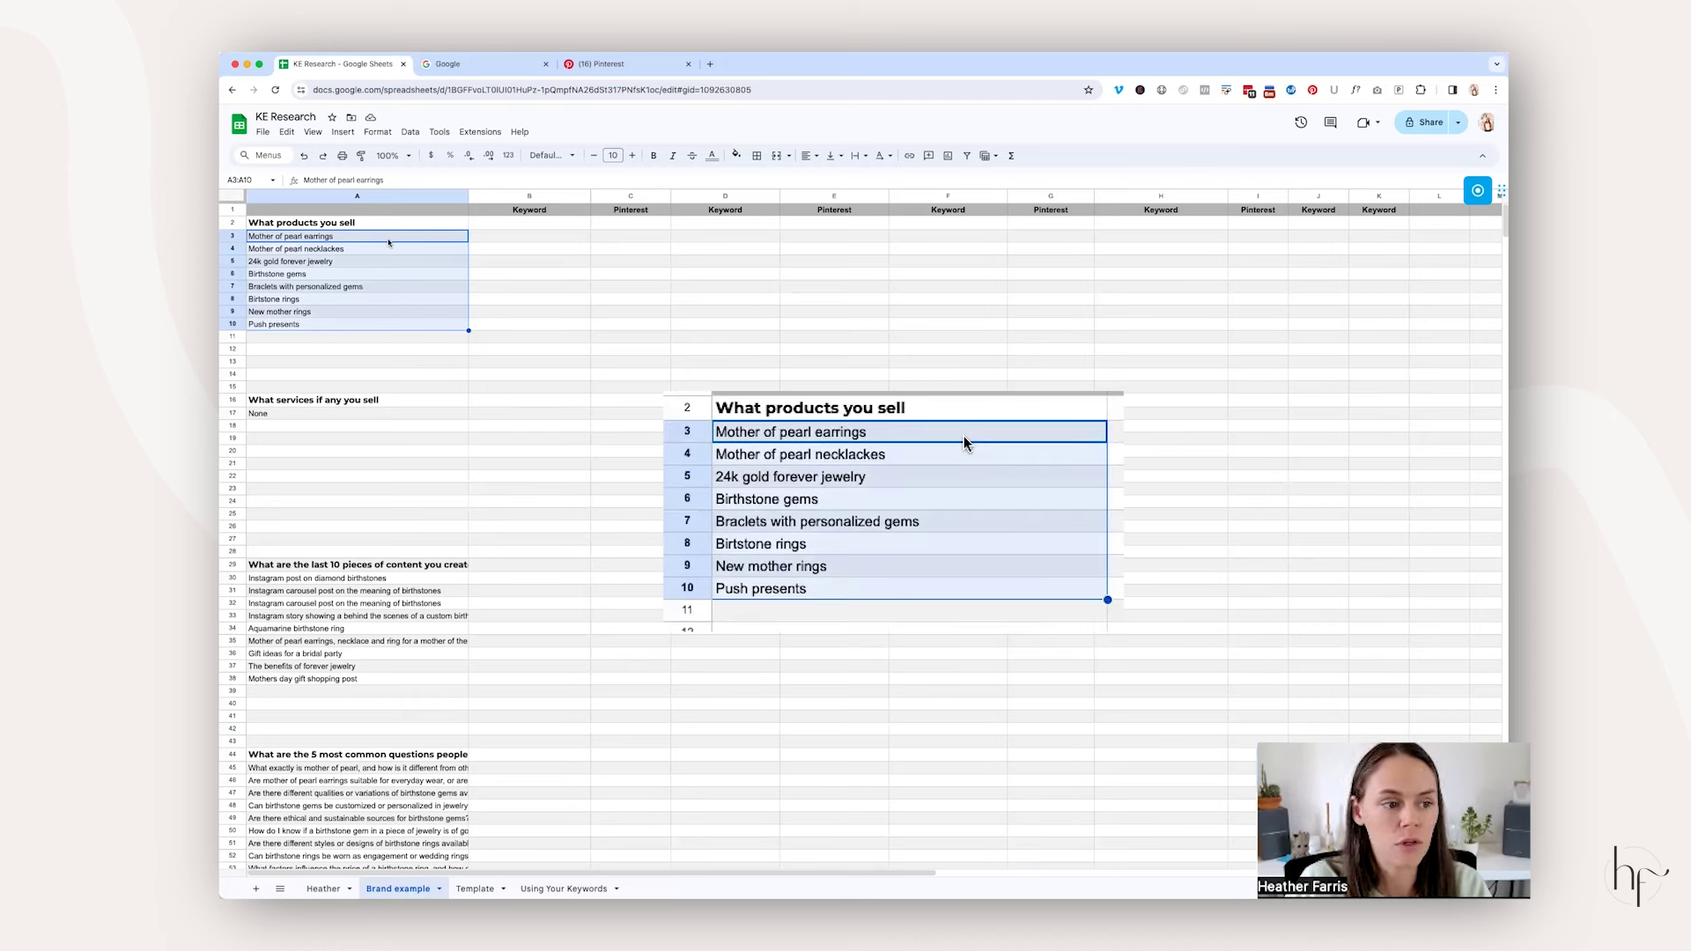
click(384, 275)
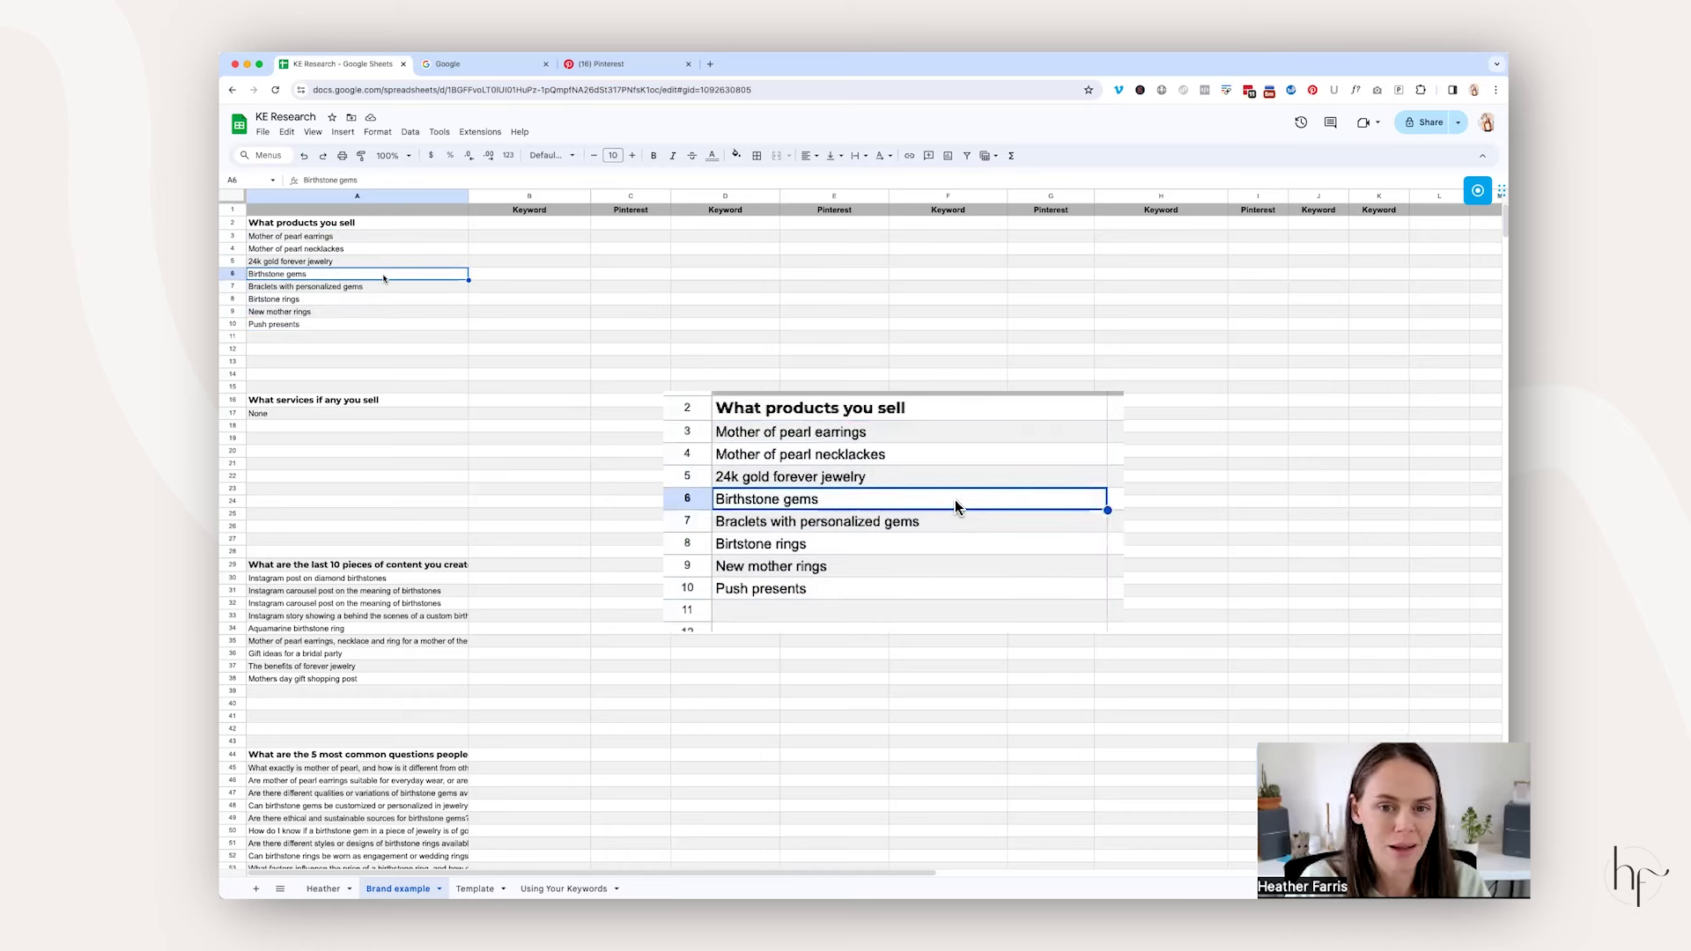
click(356, 300)
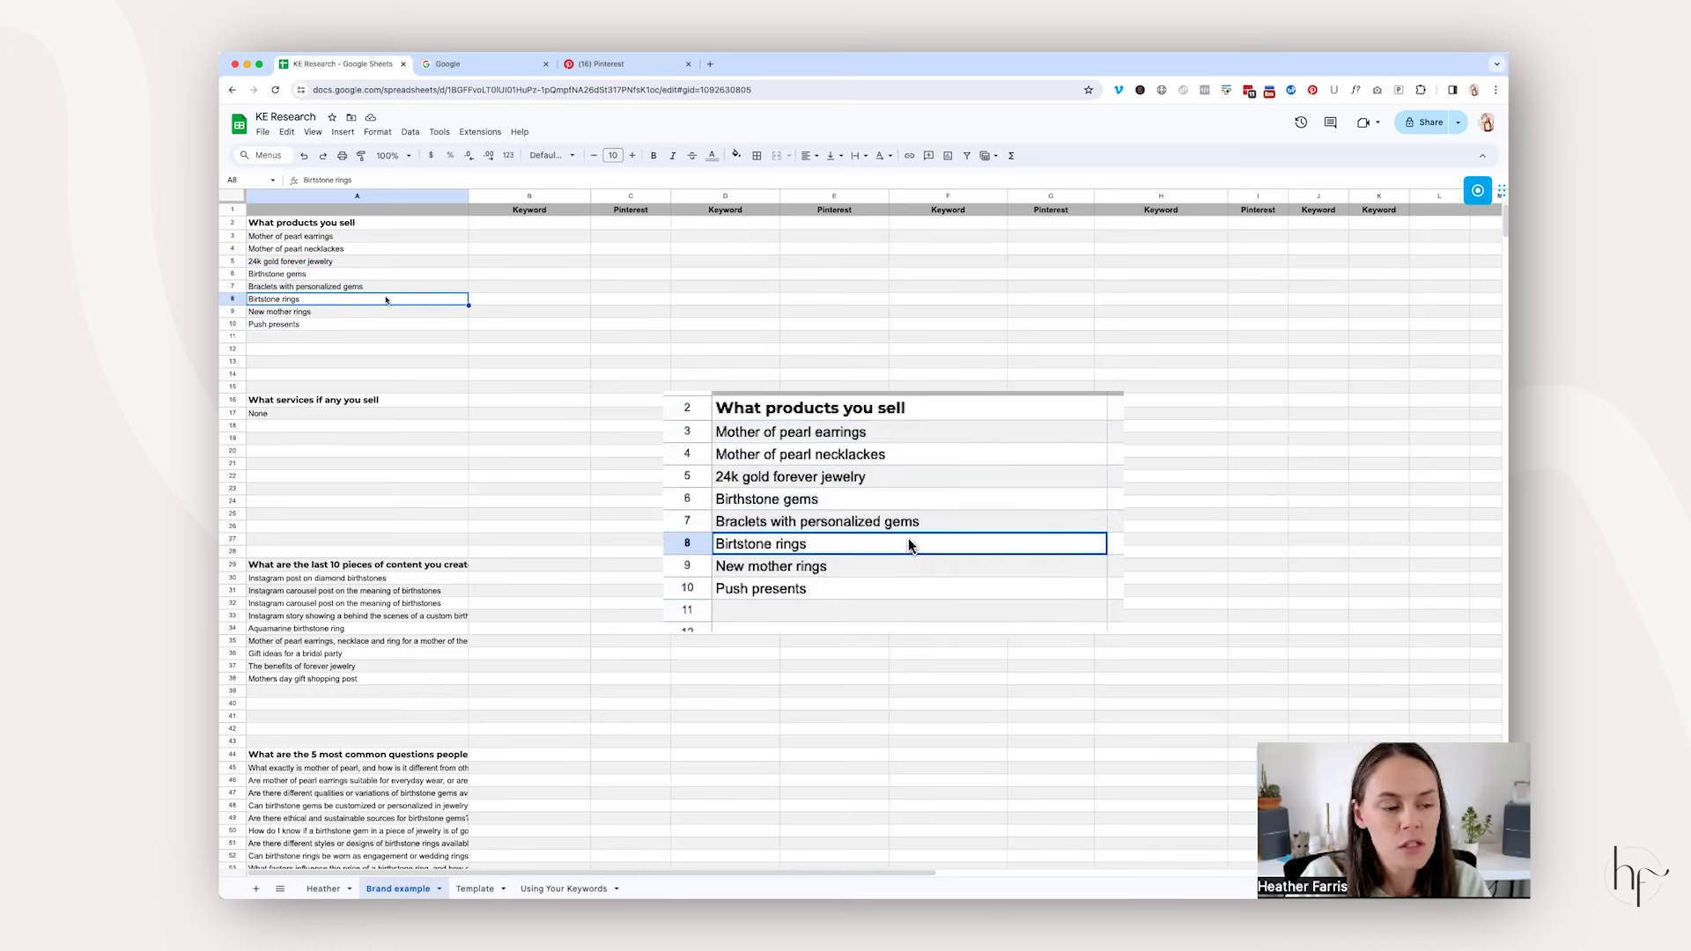
click(386, 325)
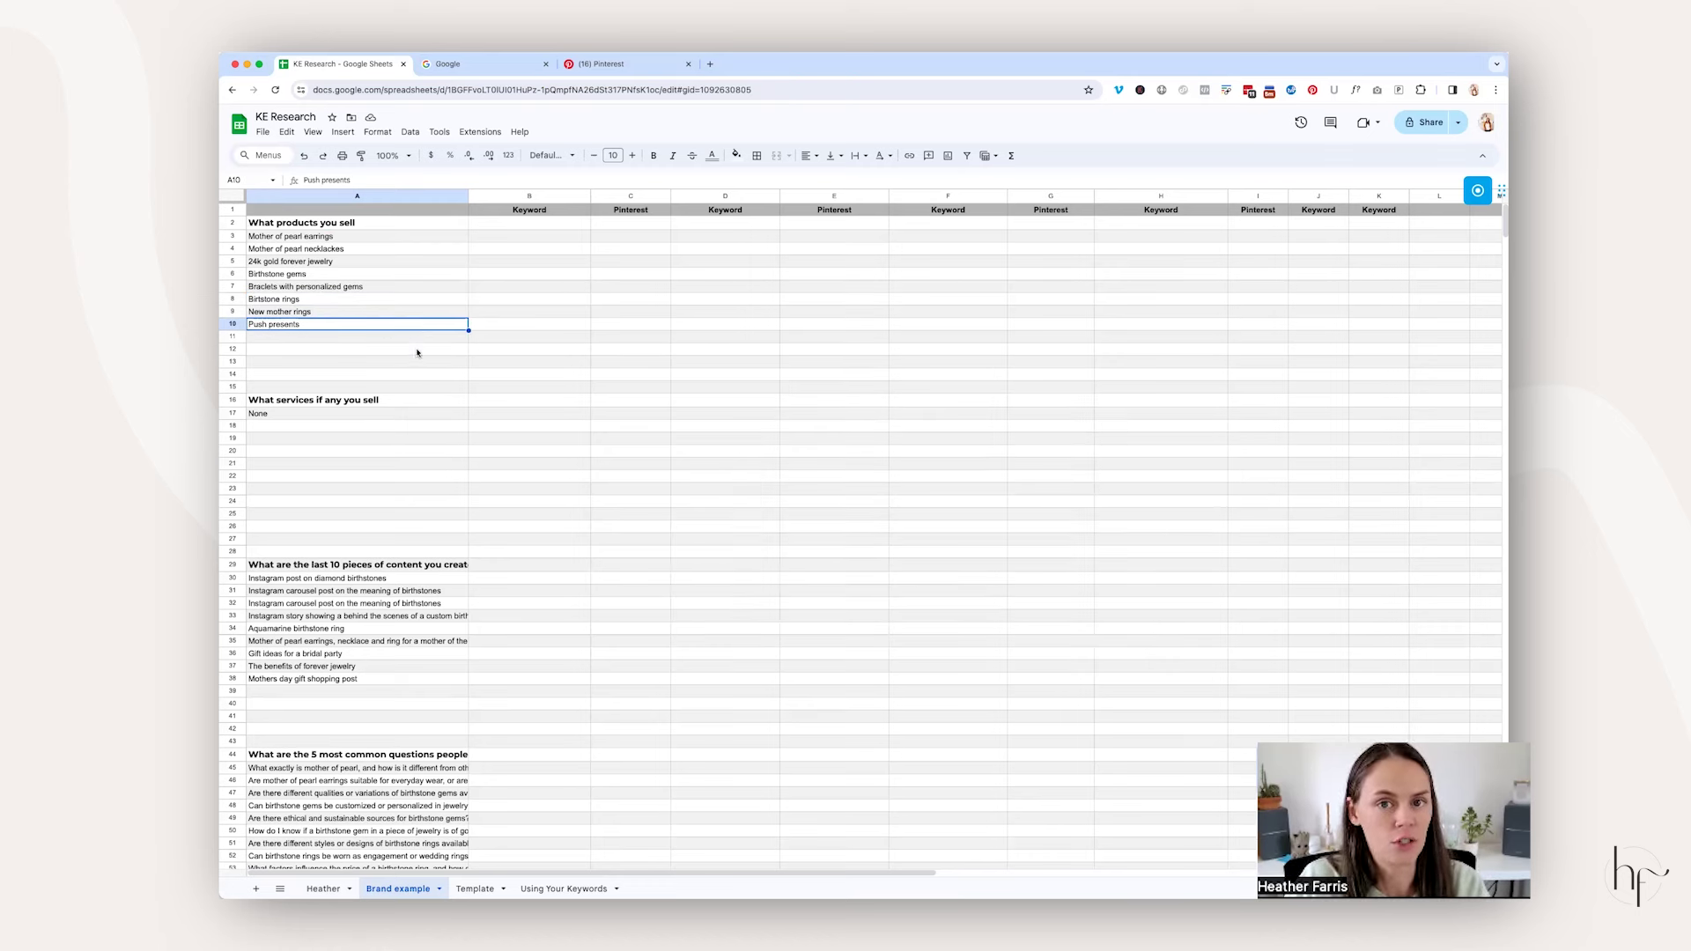
Step: Review the Brand example sheet's services answer and its list of the last 10 pieces of content
scroll(418, 352, down, 3)
drag(370, 327, 371, 351)
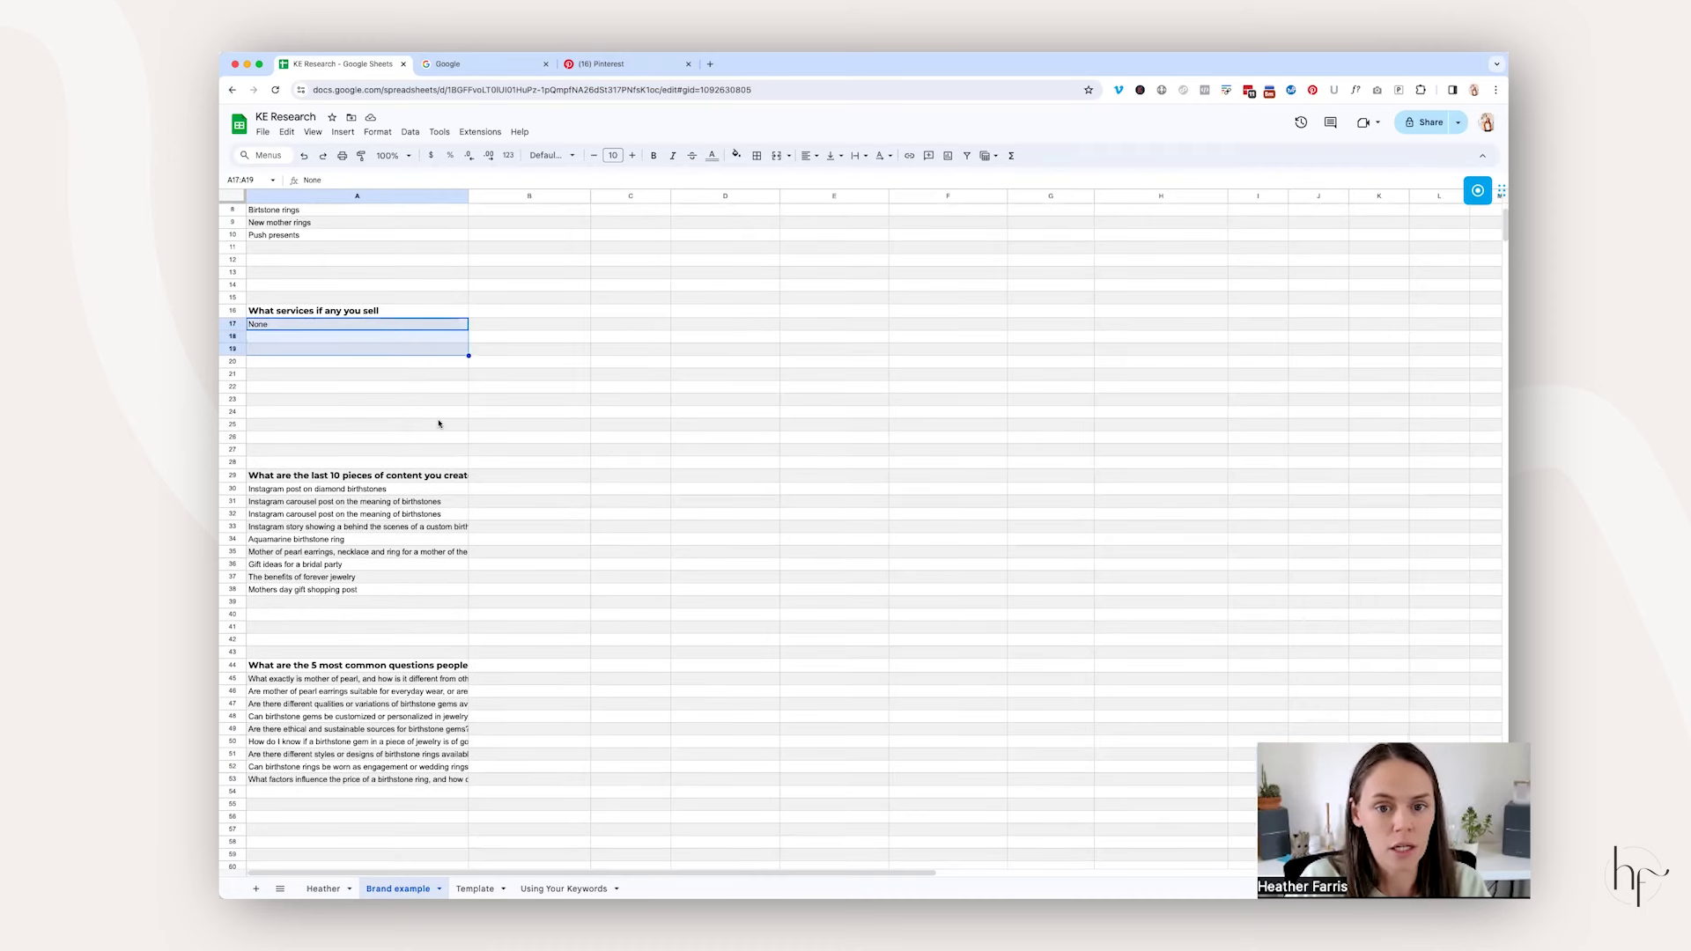
scroll(439, 424, down, 1)
drag(436, 441, 424, 557)
drag(421, 439, 415, 565)
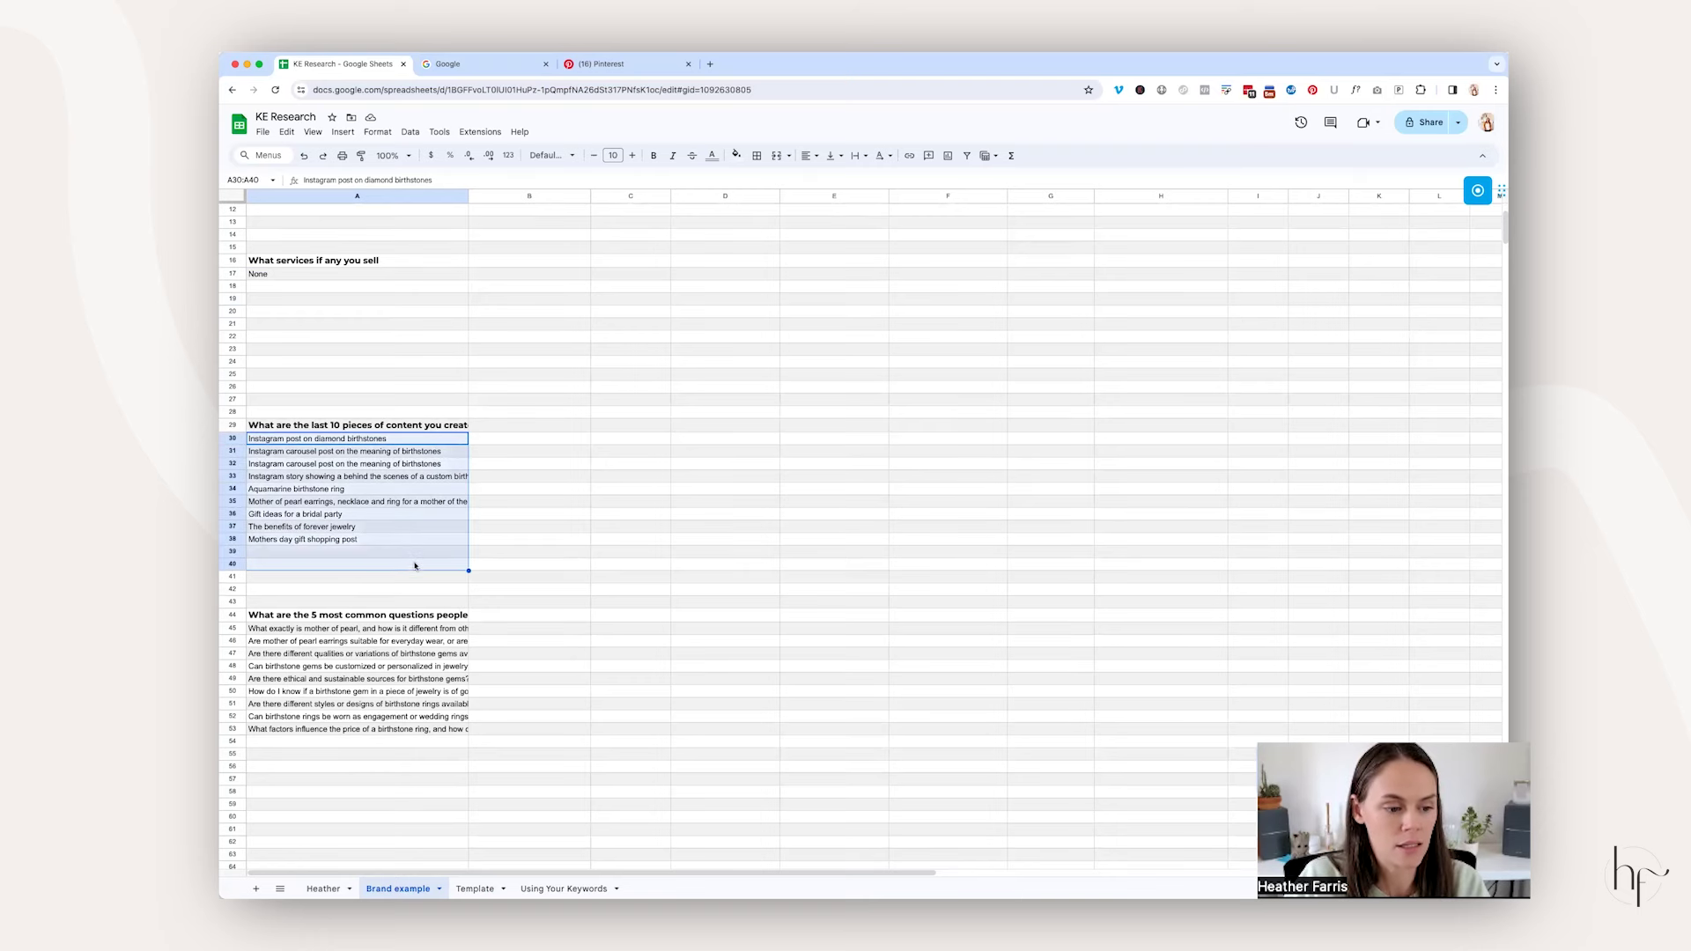
click(401, 526)
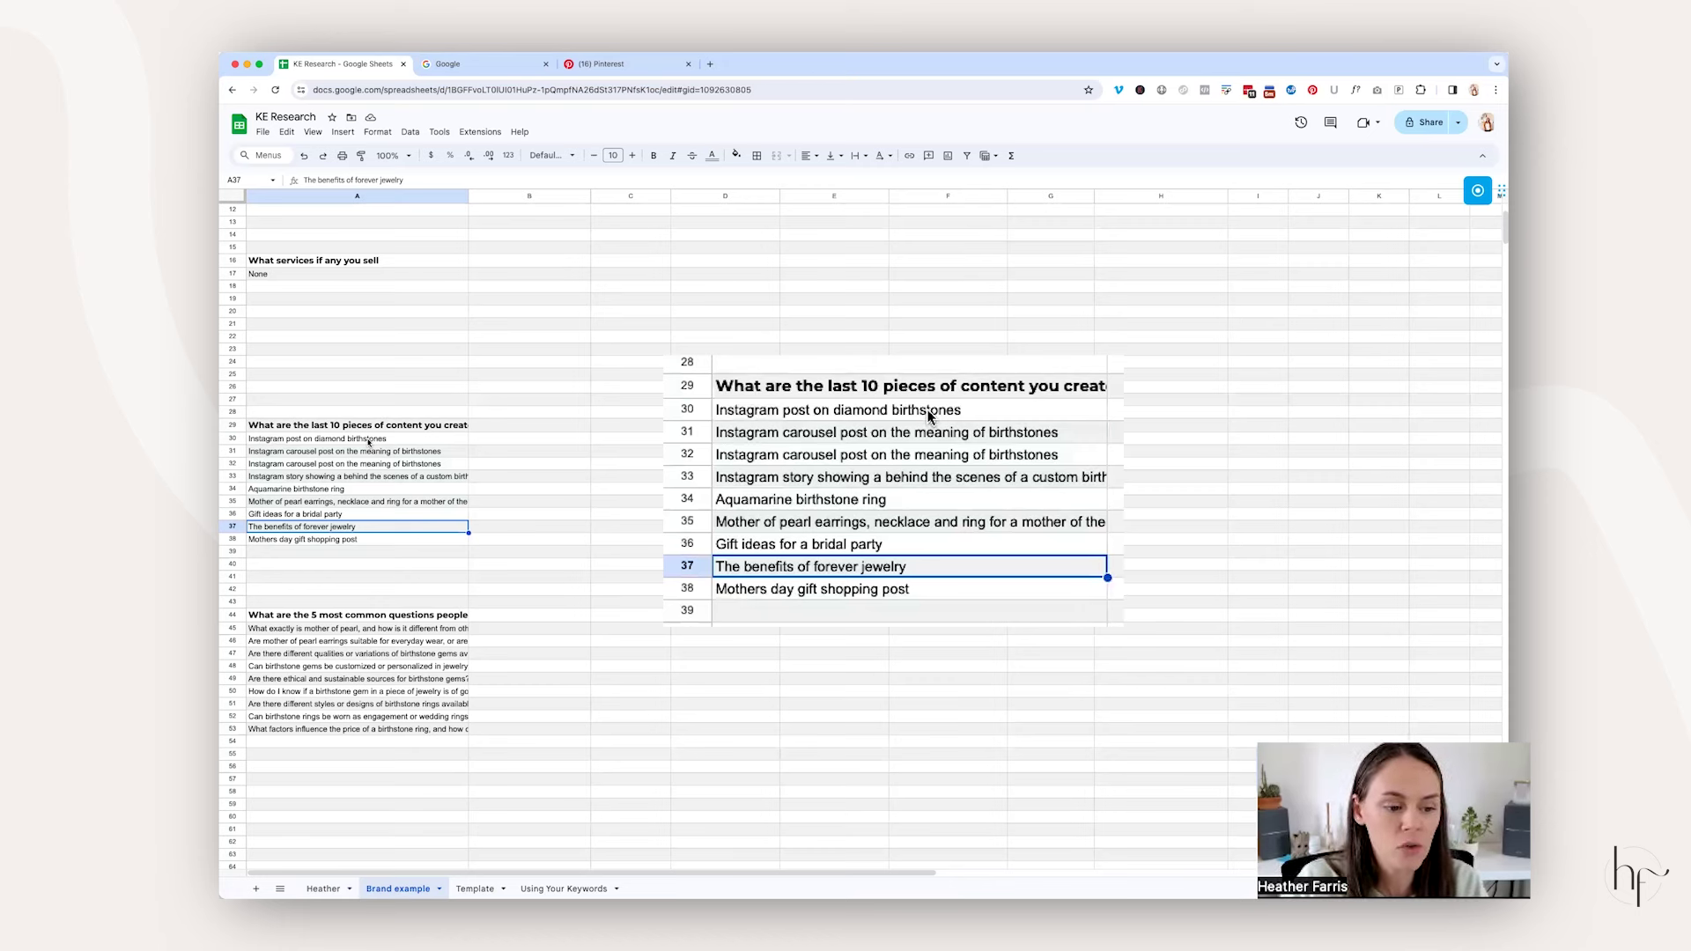
click(395, 477)
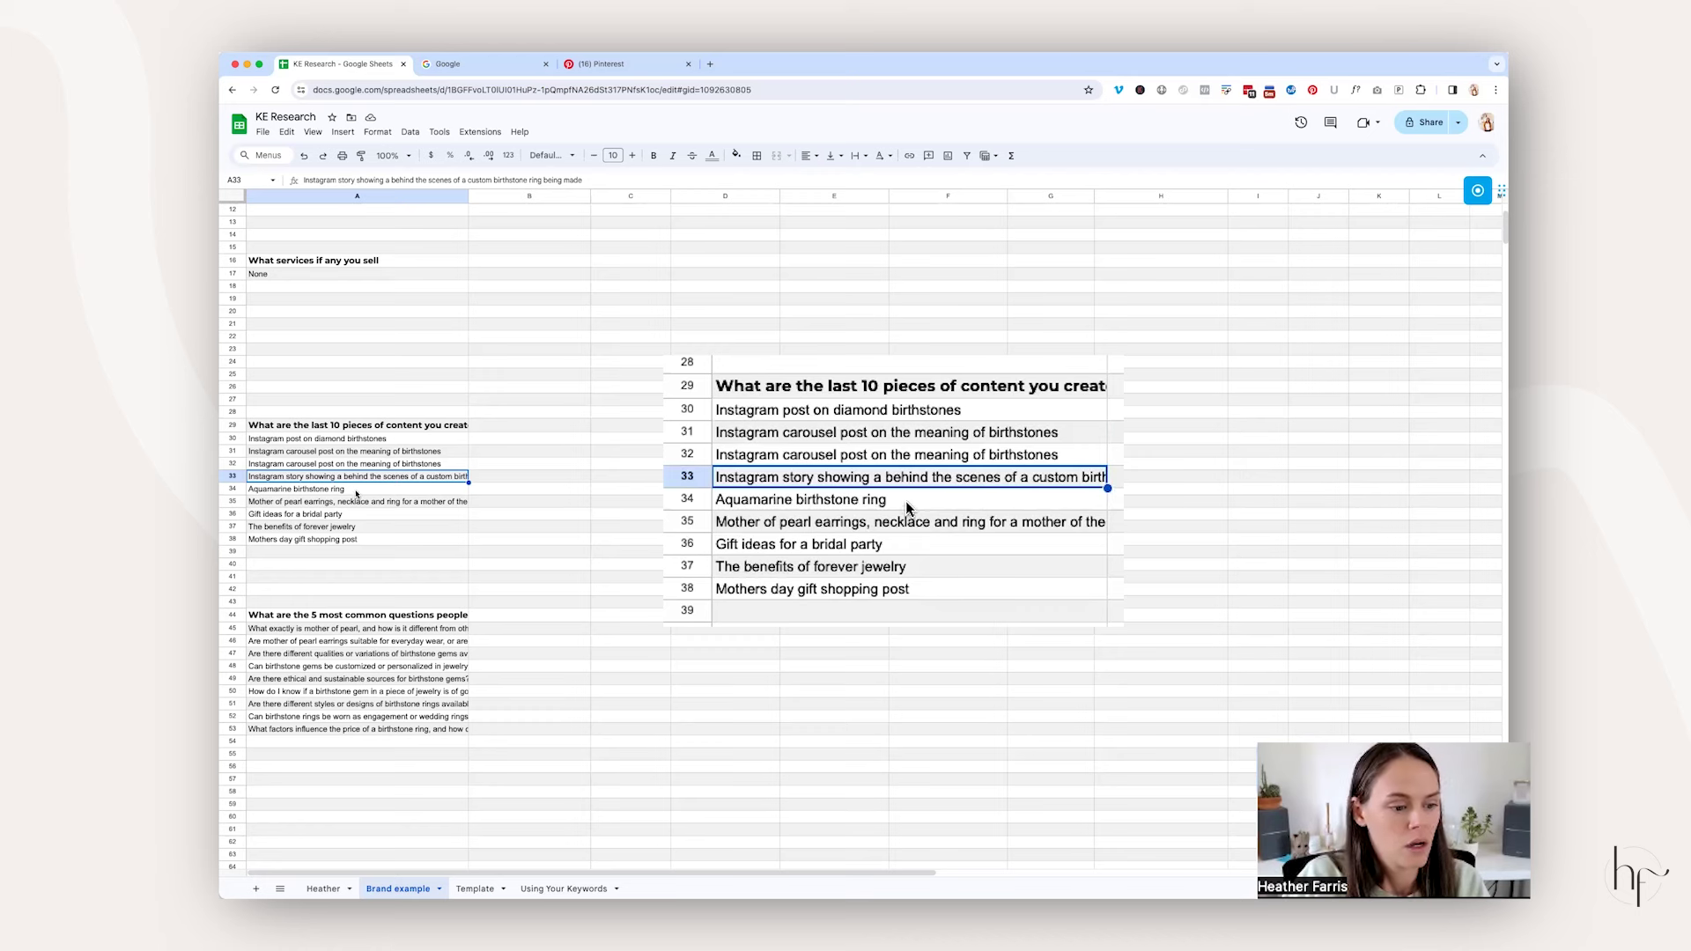
click(370, 491)
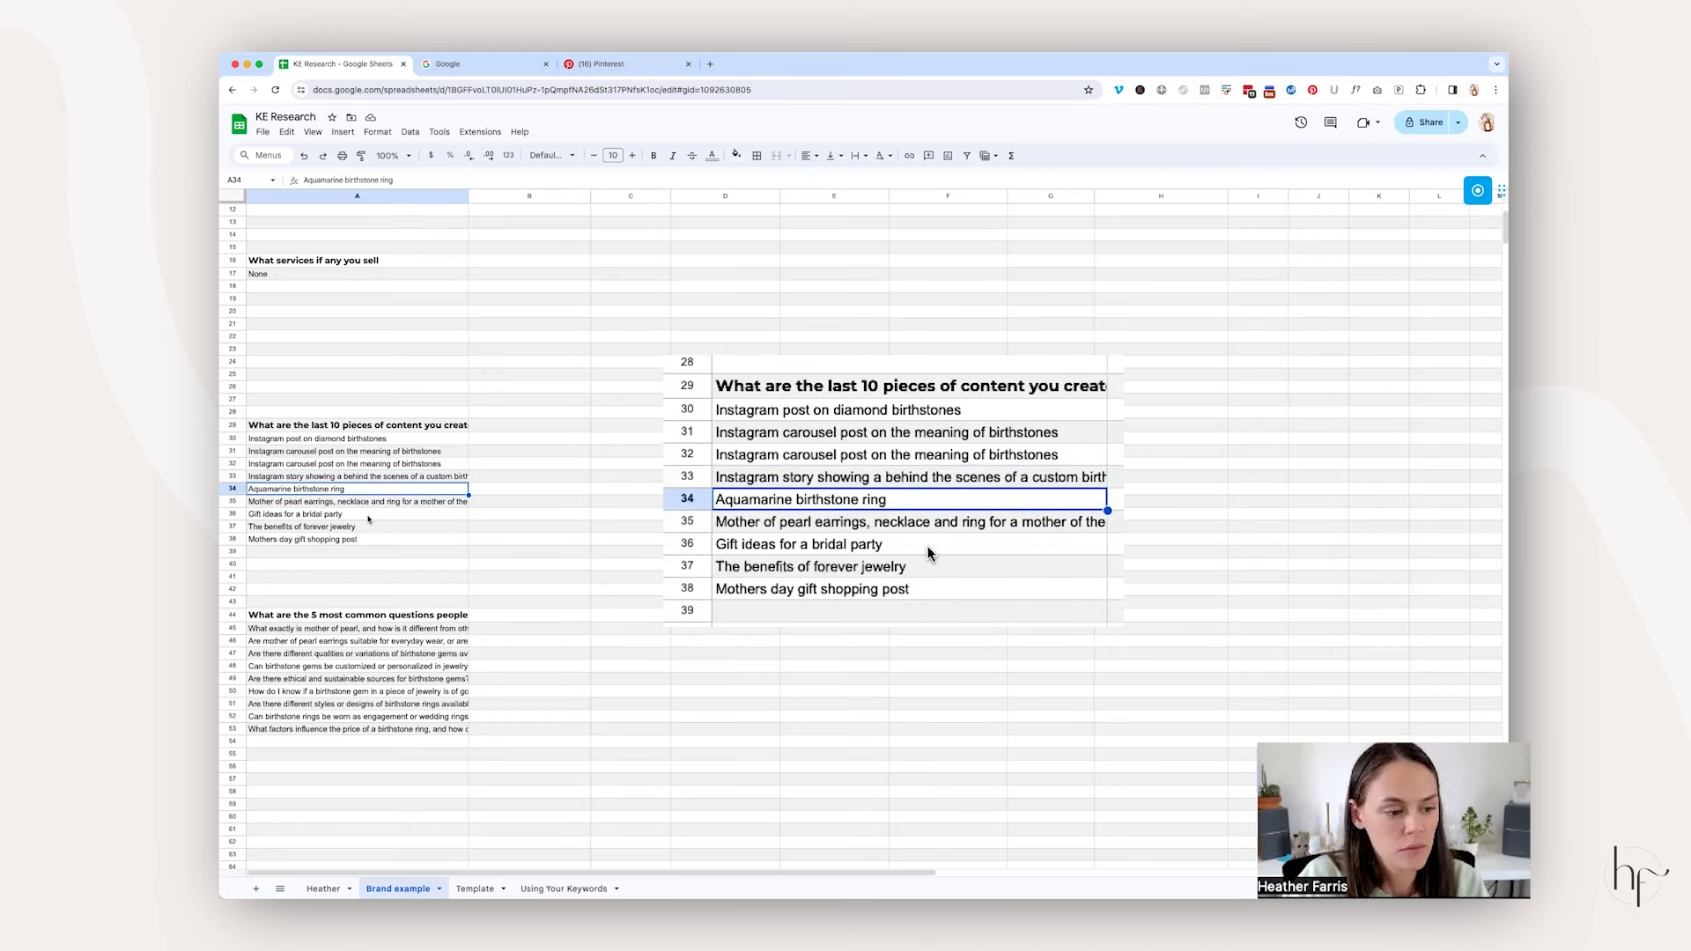
click(363, 516)
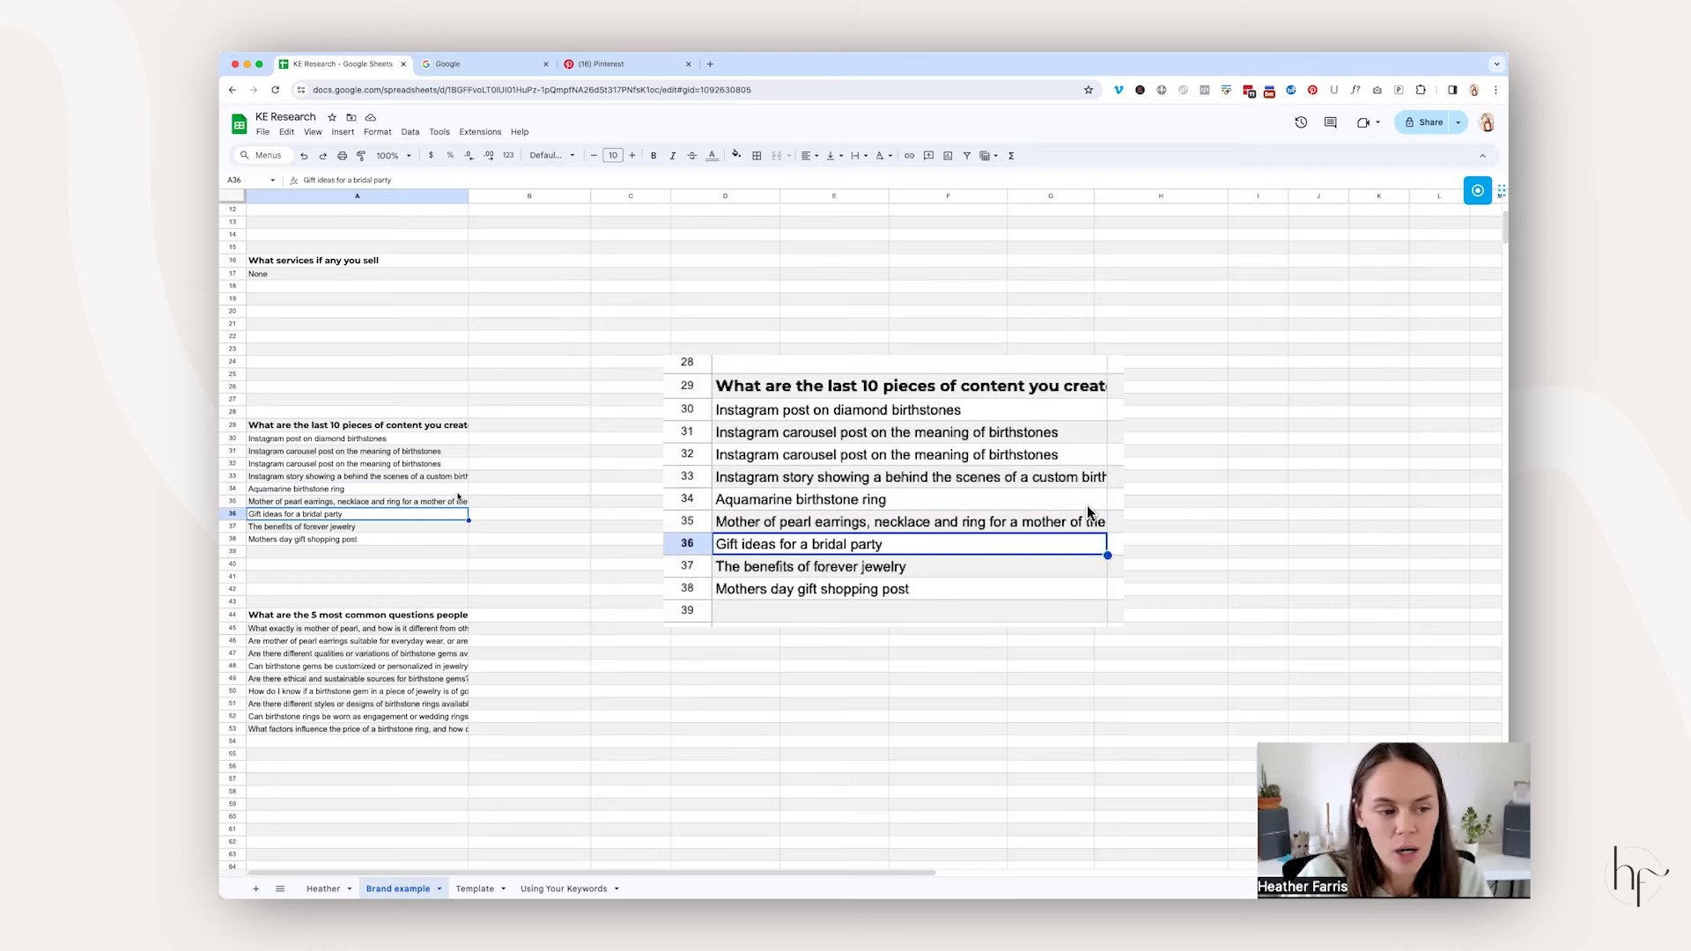
drag(446, 439, 446, 546)
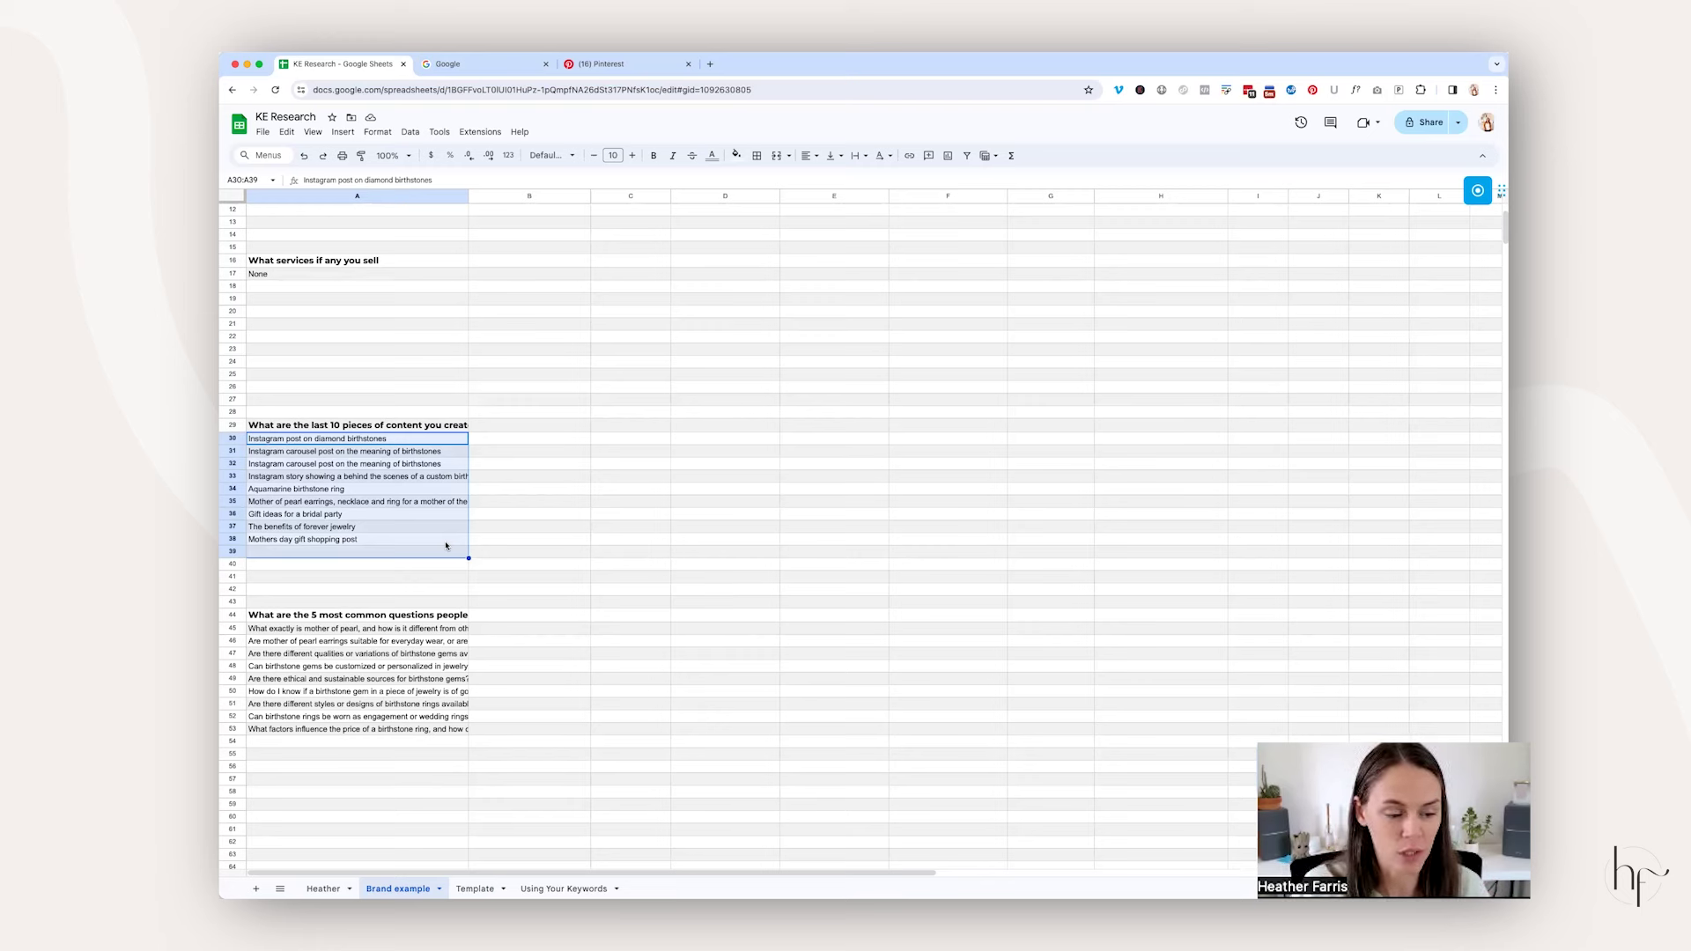
Step: Read through the Brand example sheet's common customer questions about mother of pearl and birthstone jewelry
click(438, 630)
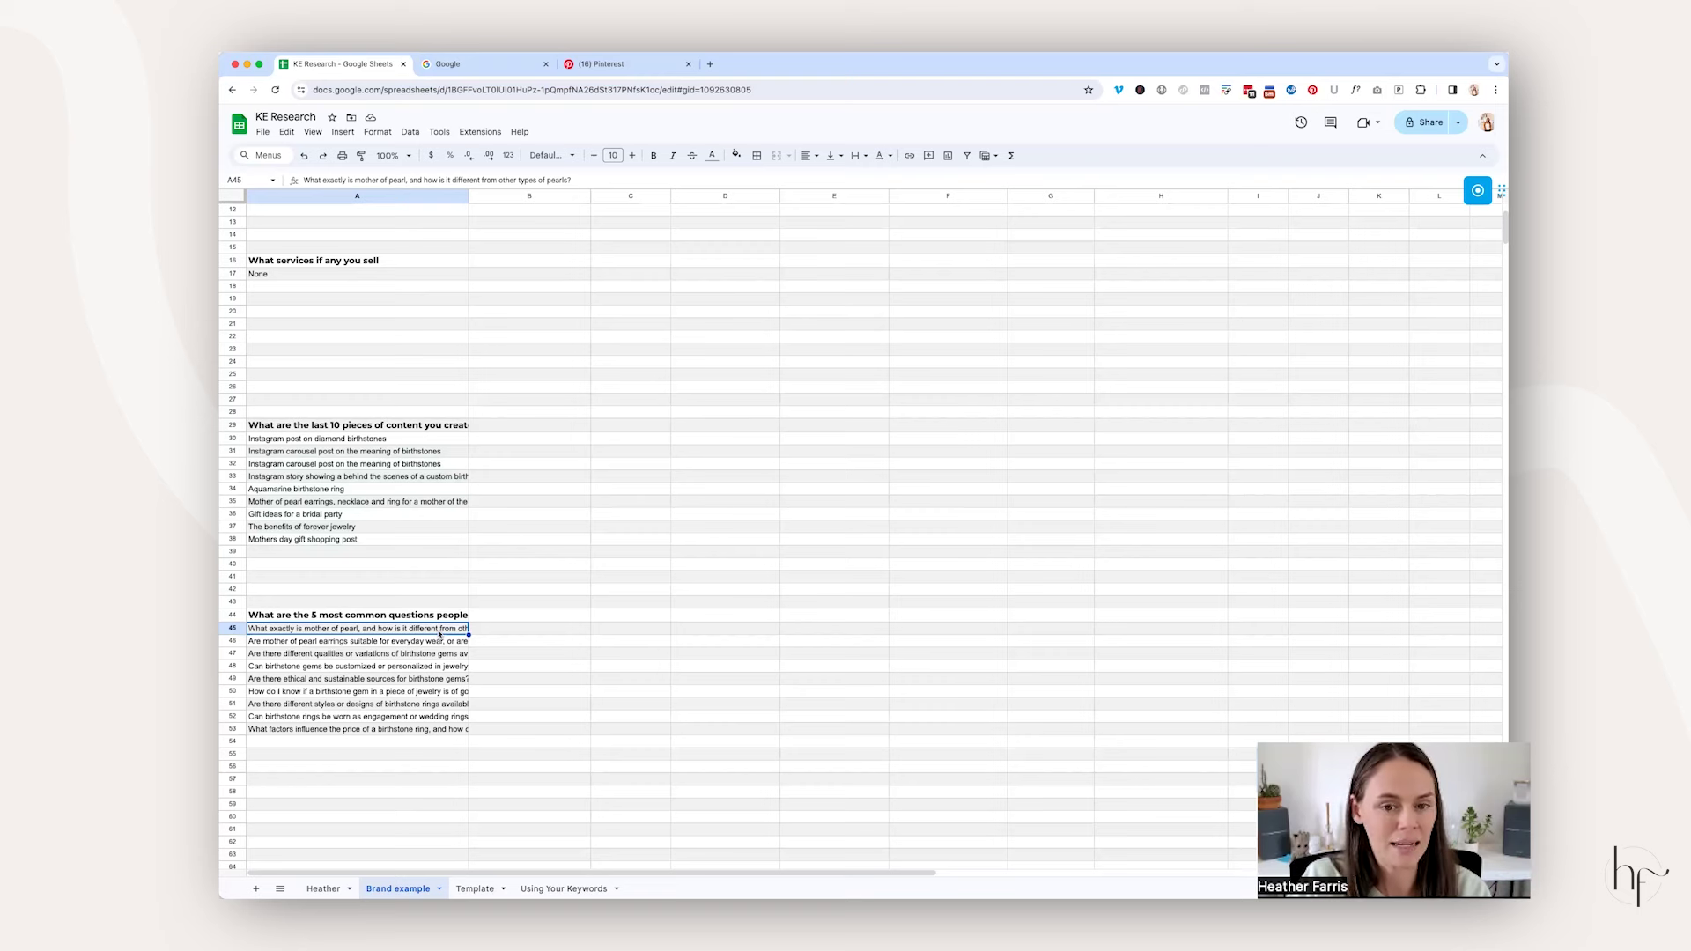
click(391, 669)
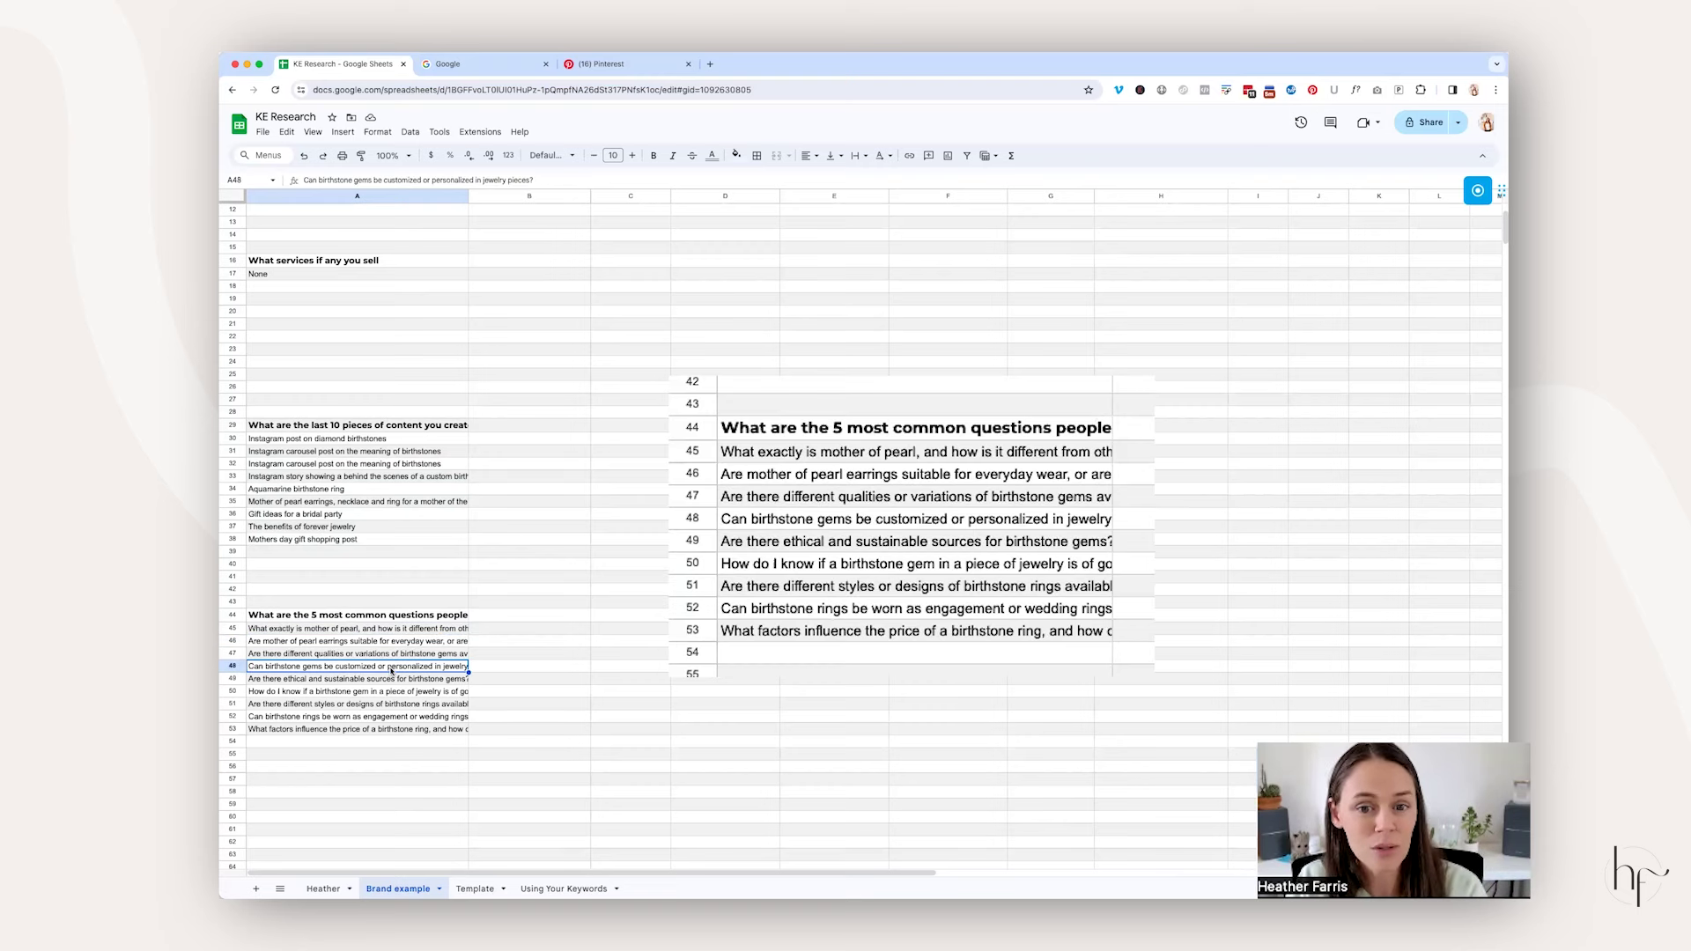
click(416, 708)
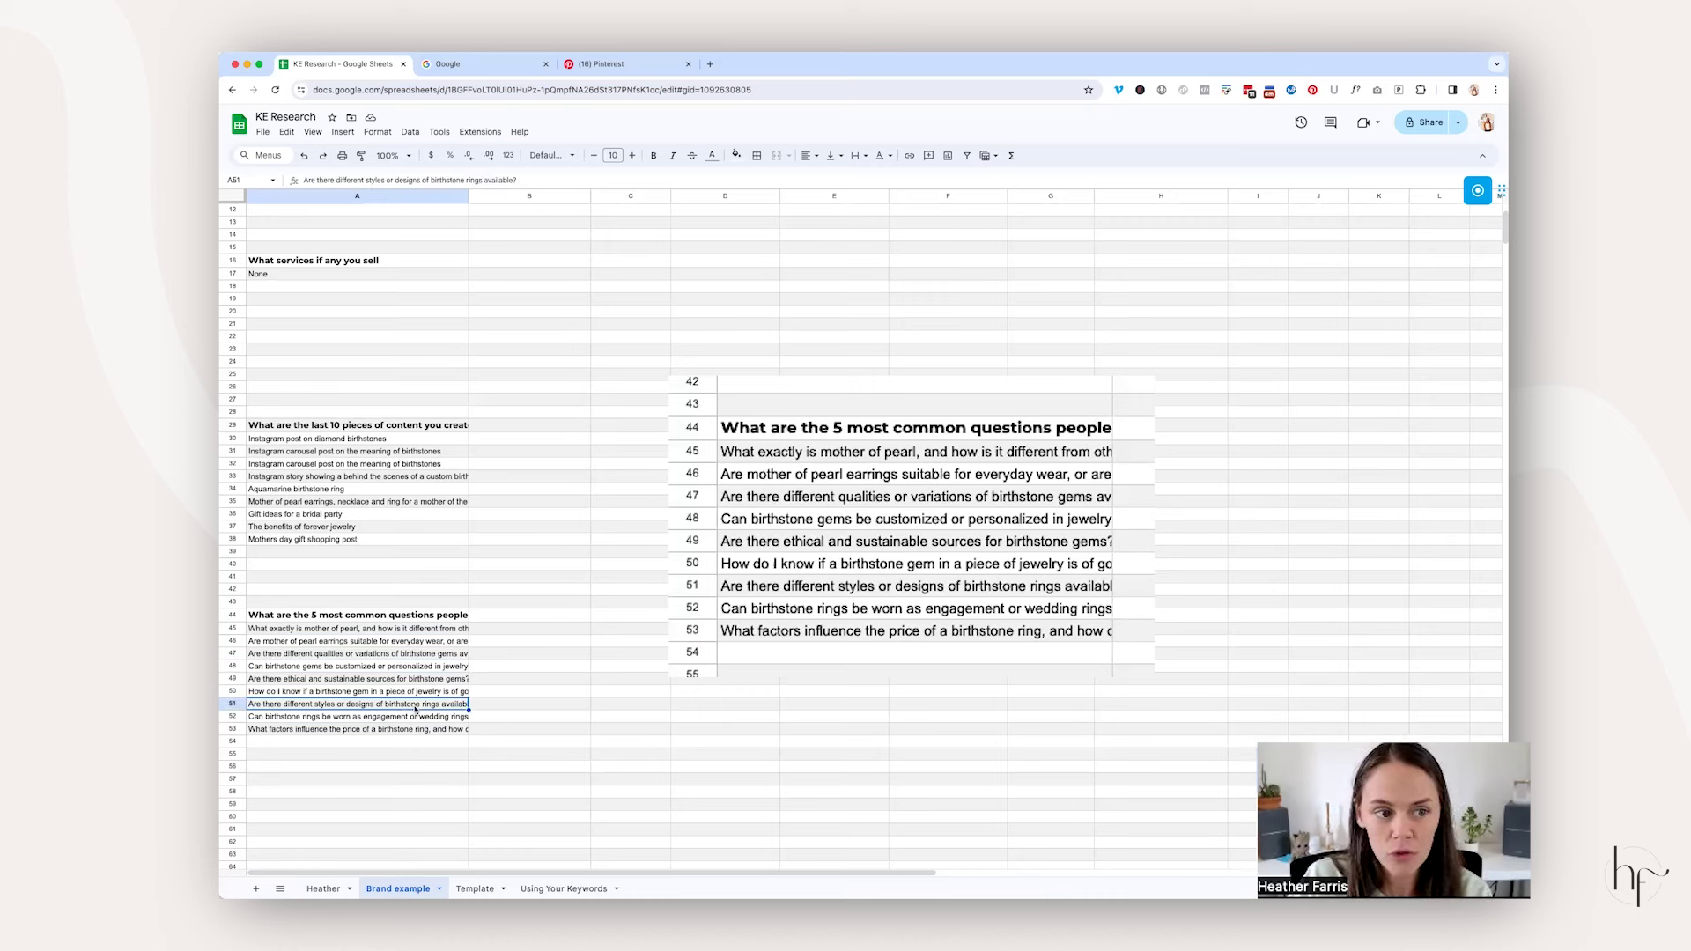
click(414, 728)
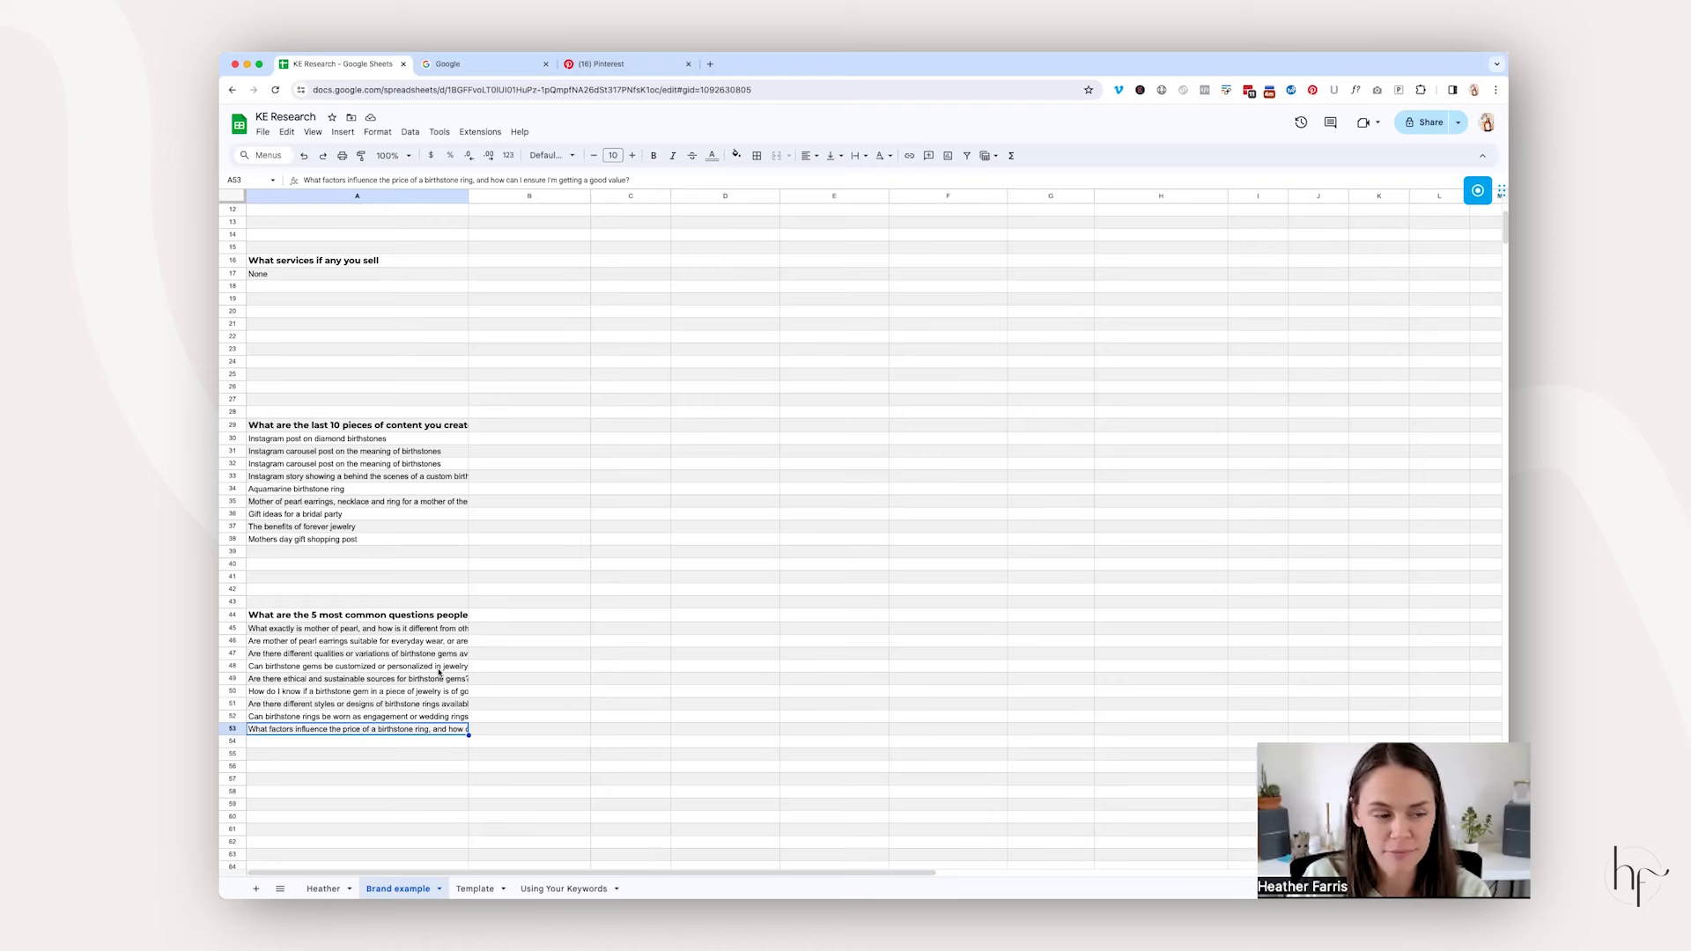
Step: Examine the empty Keyword columns beside the product list on the Brand example sheet, starting at the mother of pearl earrings row
scroll(447, 364, up, 4)
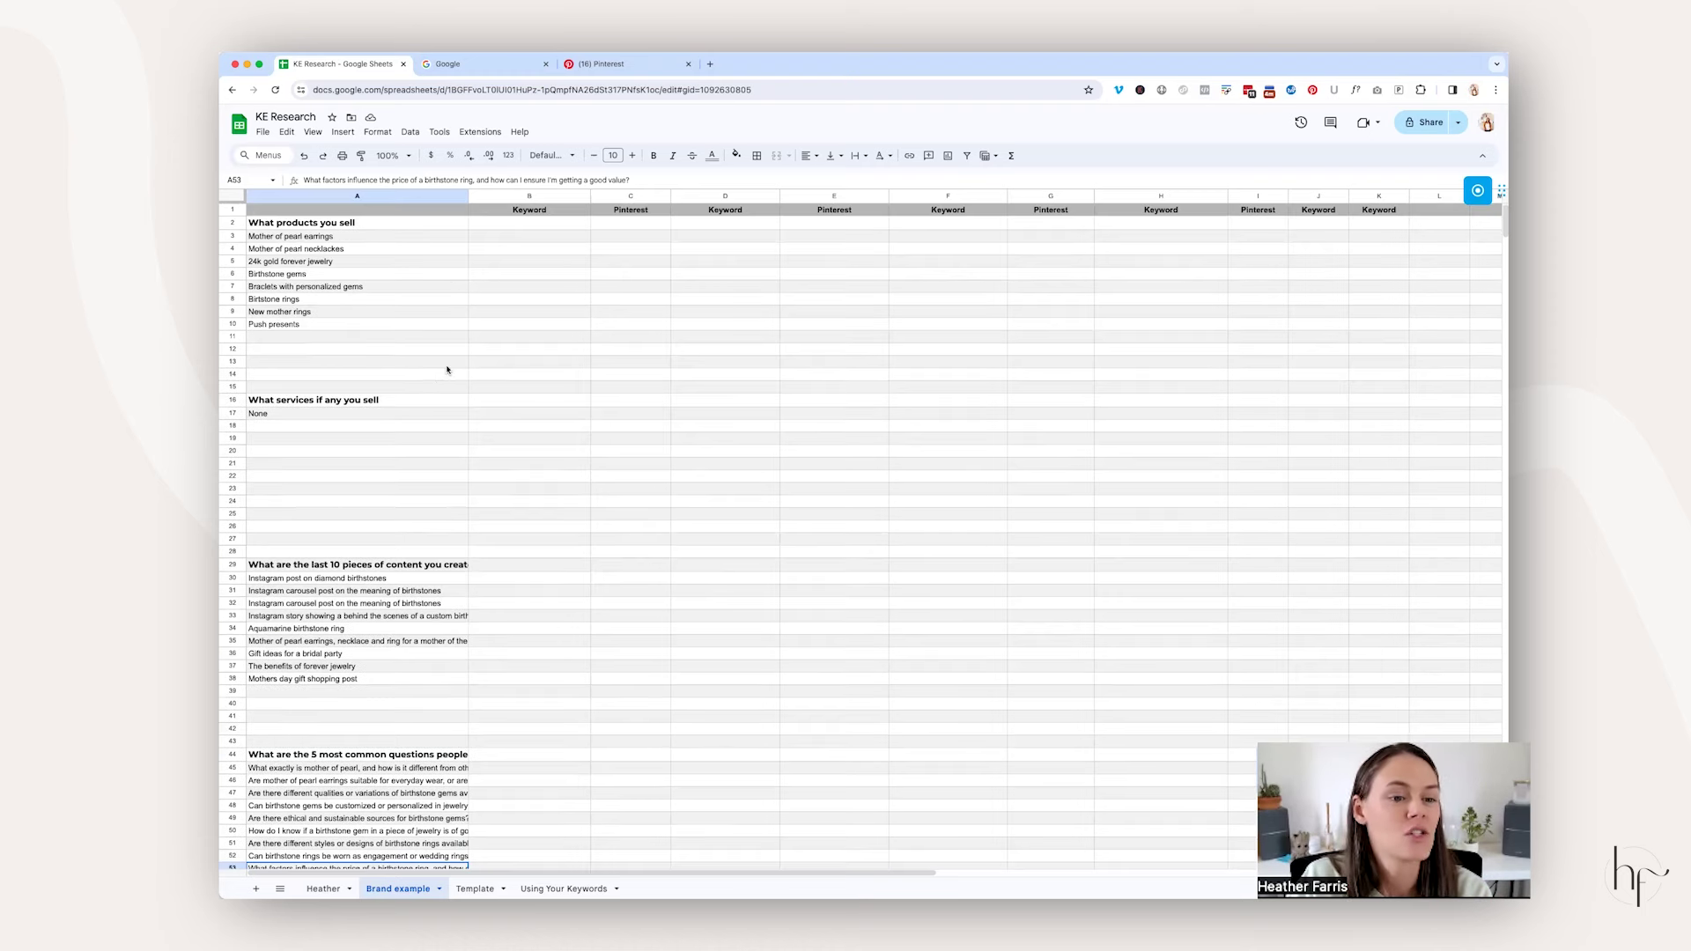
click(525, 224)
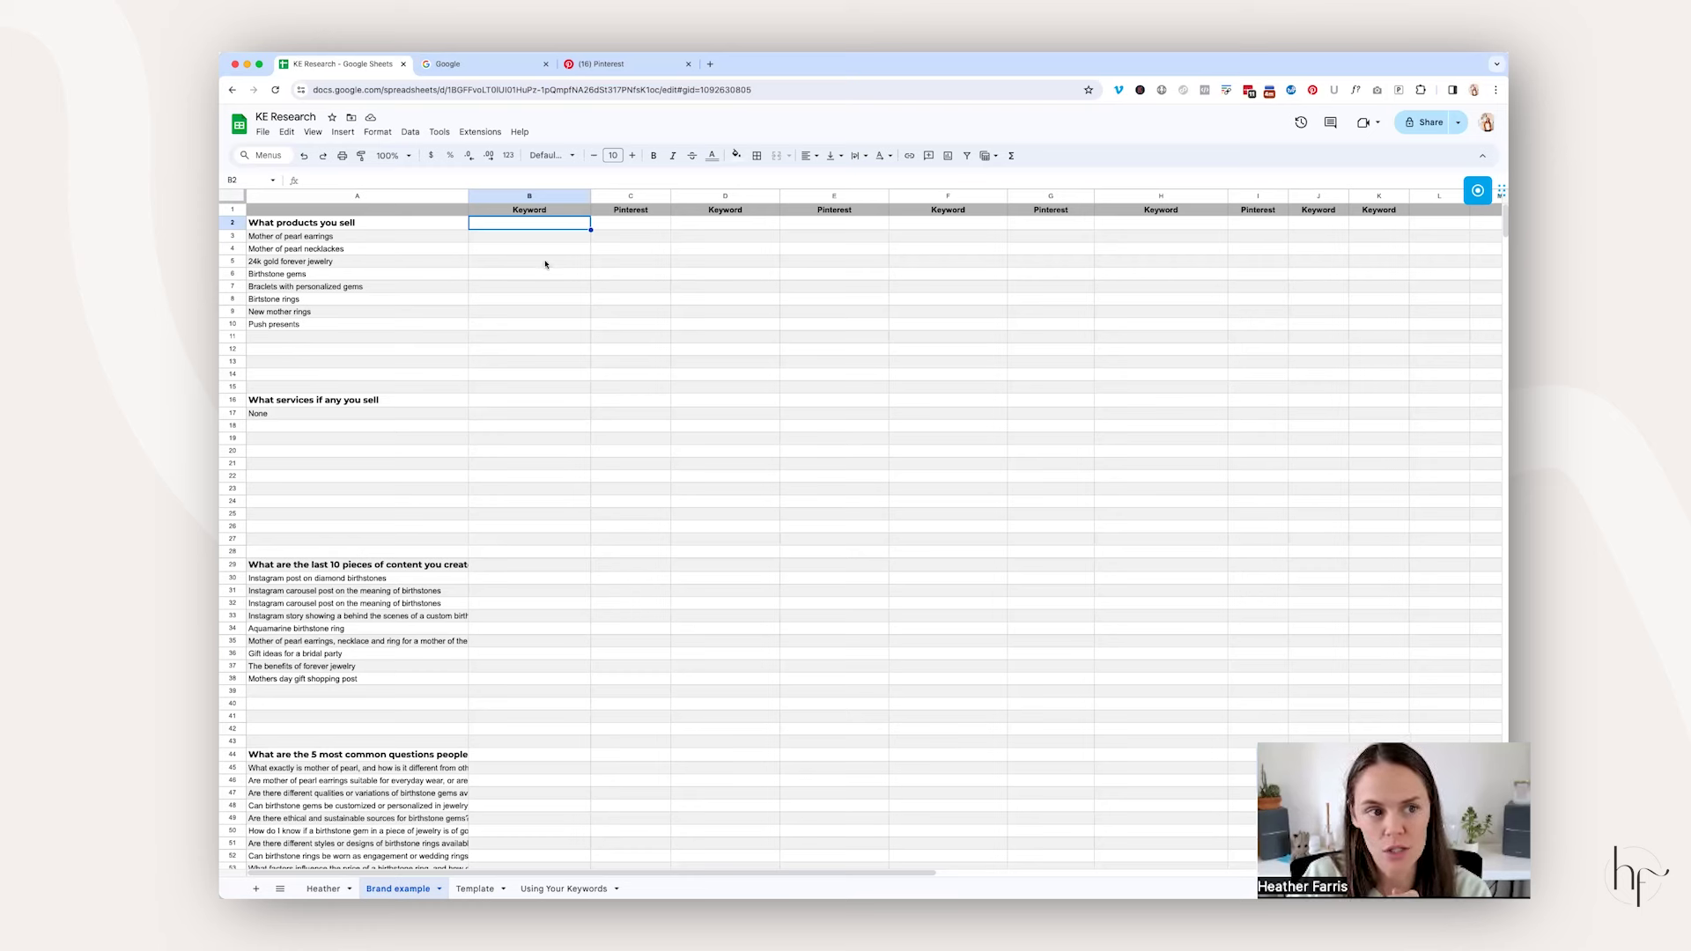
click(374, 238)
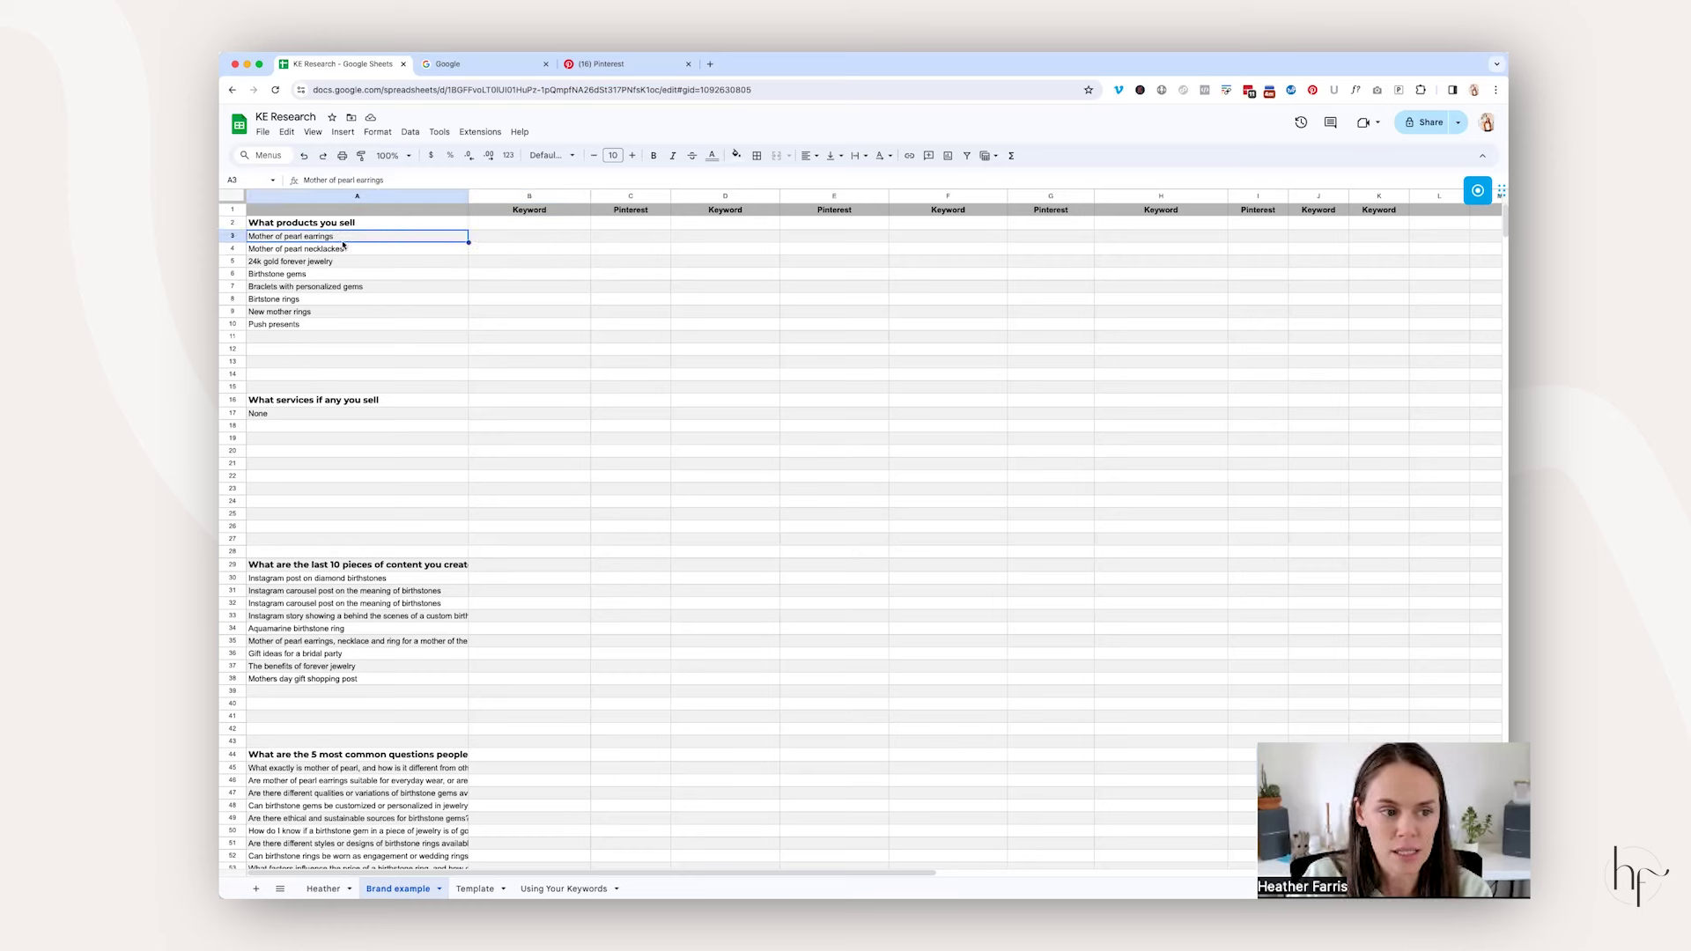
click(516, 238)
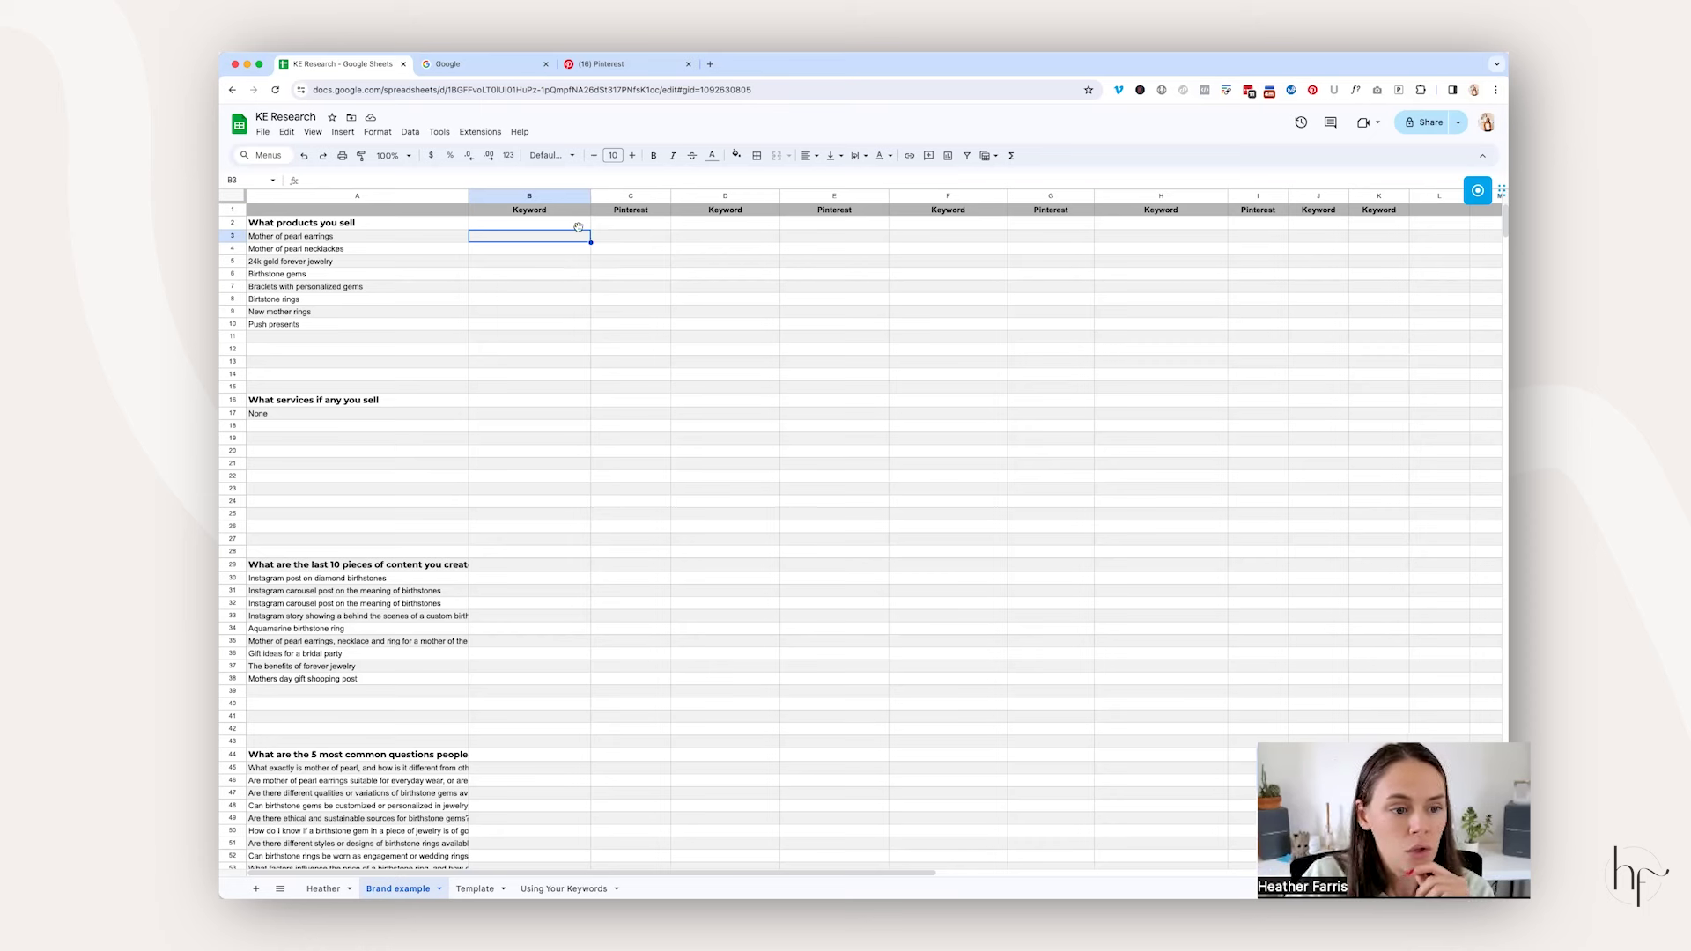
drag(413, 379, 511, 383)
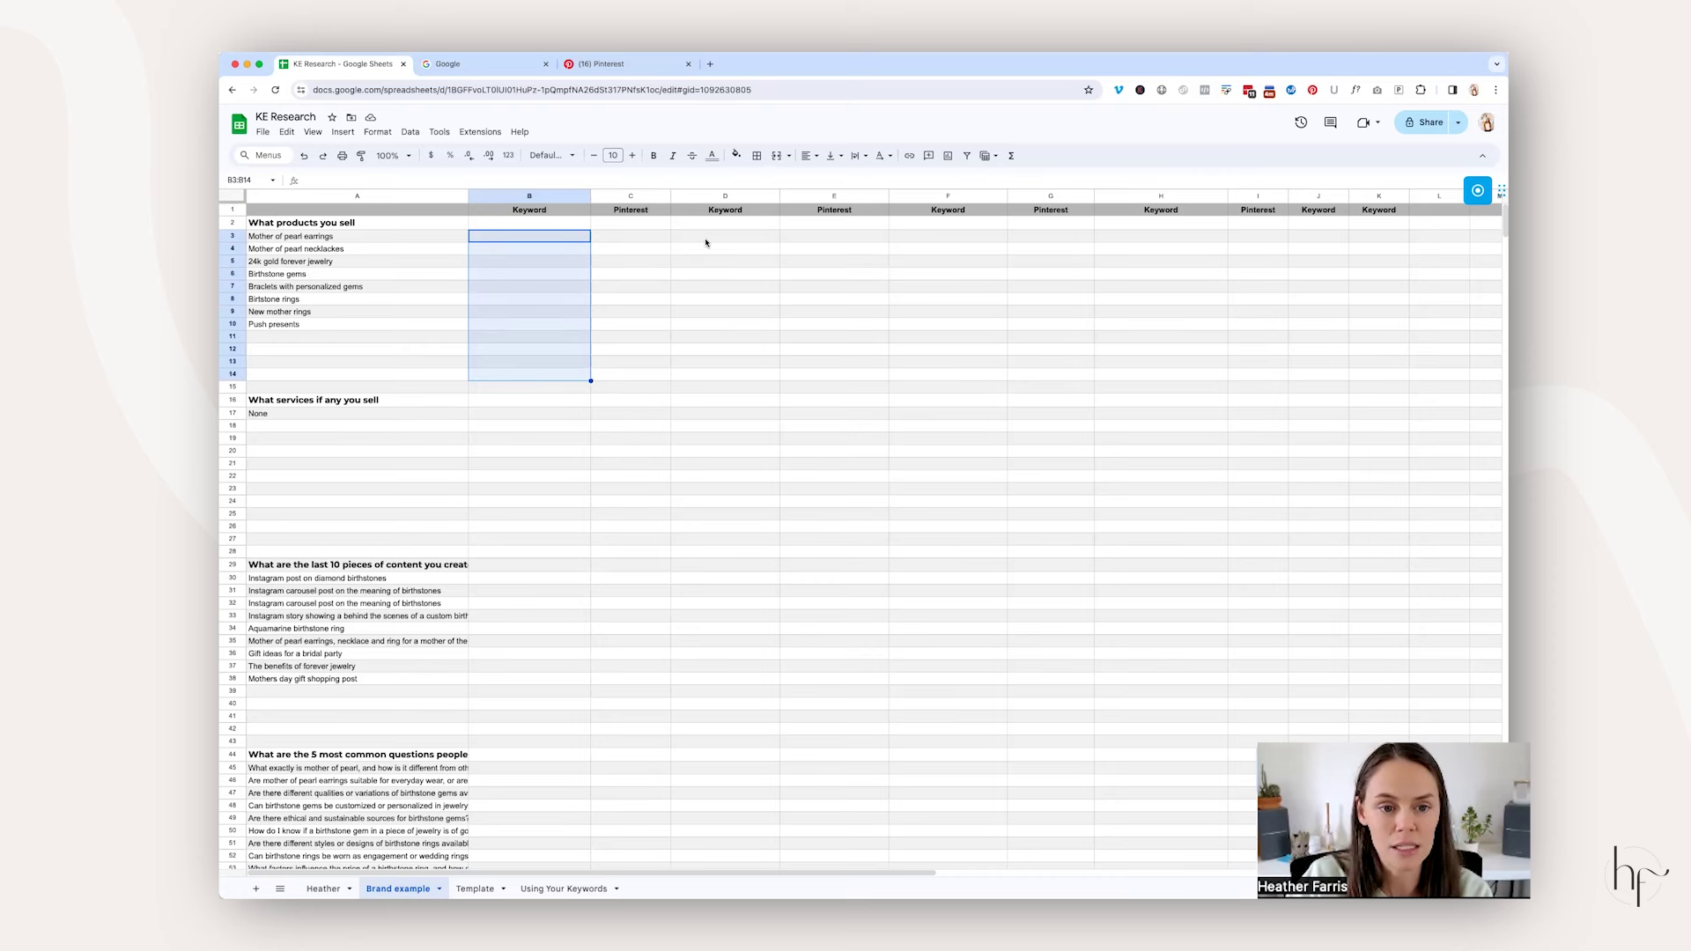
click(557, 196)
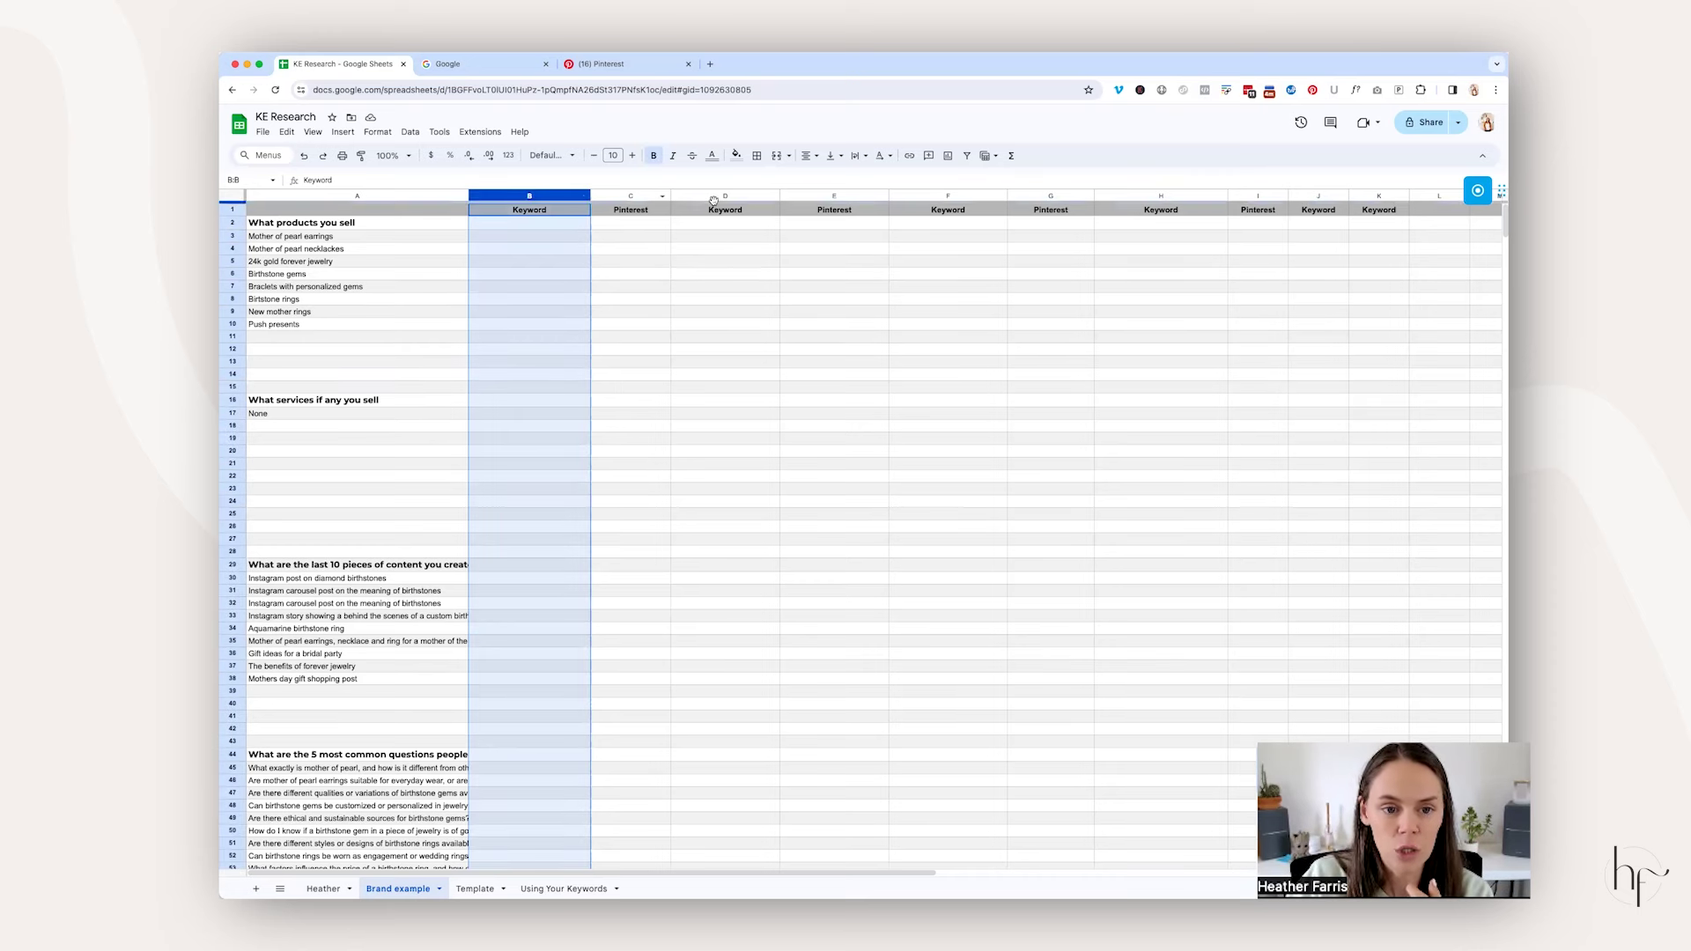
right_click(998, 197)
click(1141, 196)
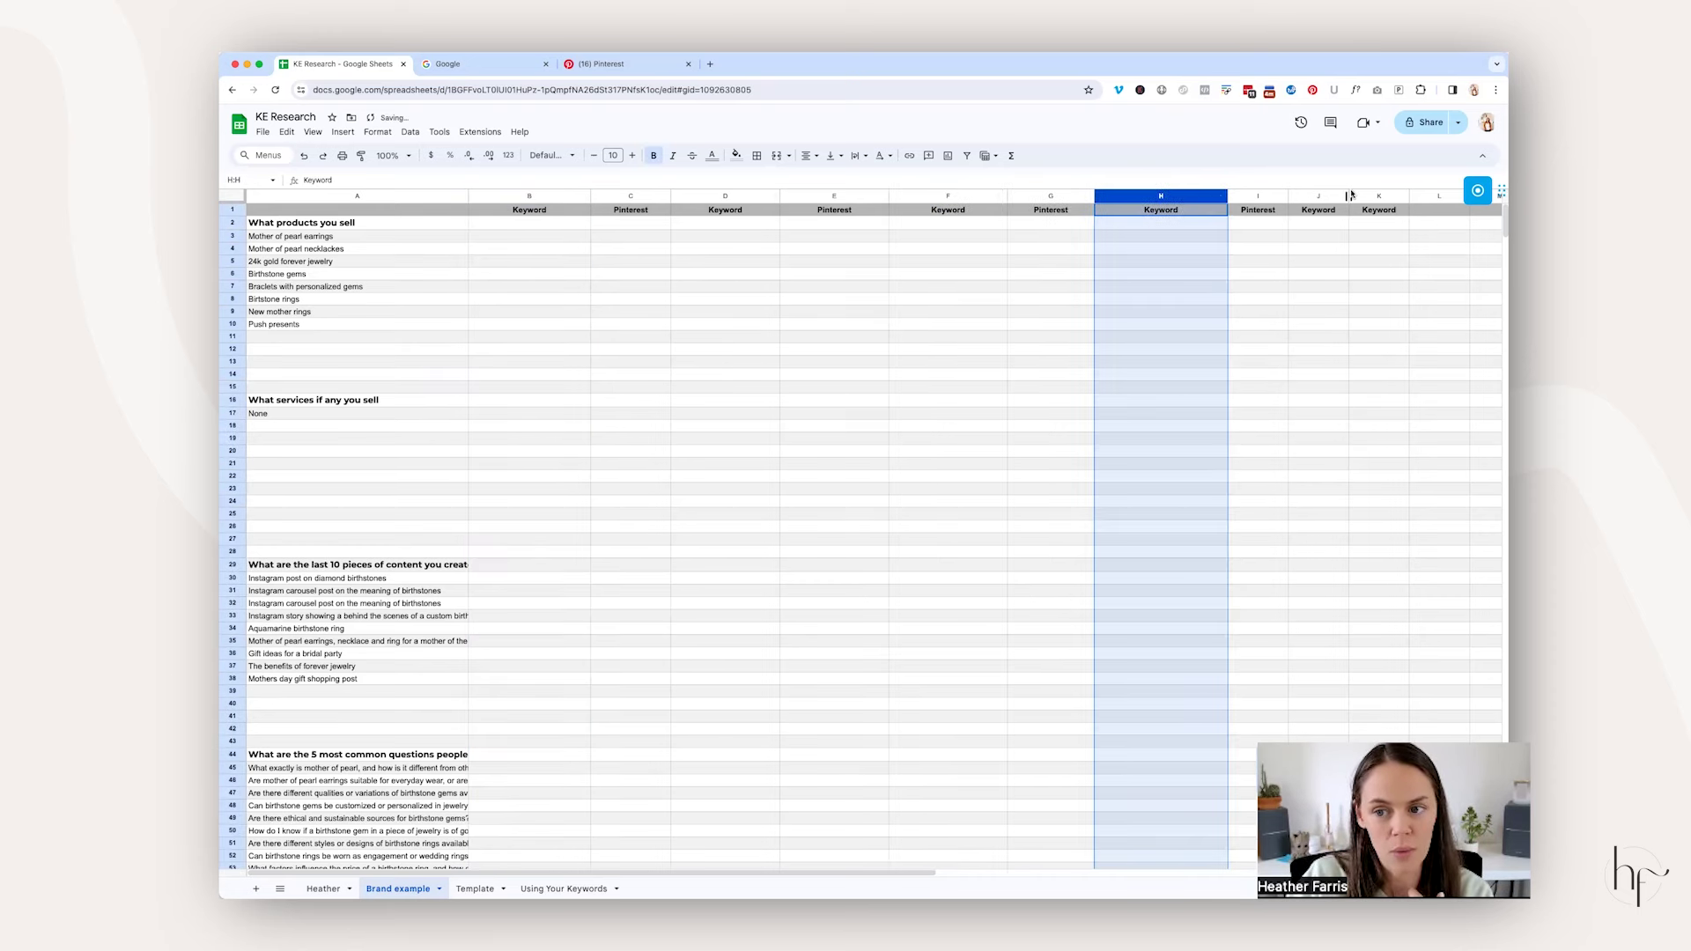
click(1340, 195)
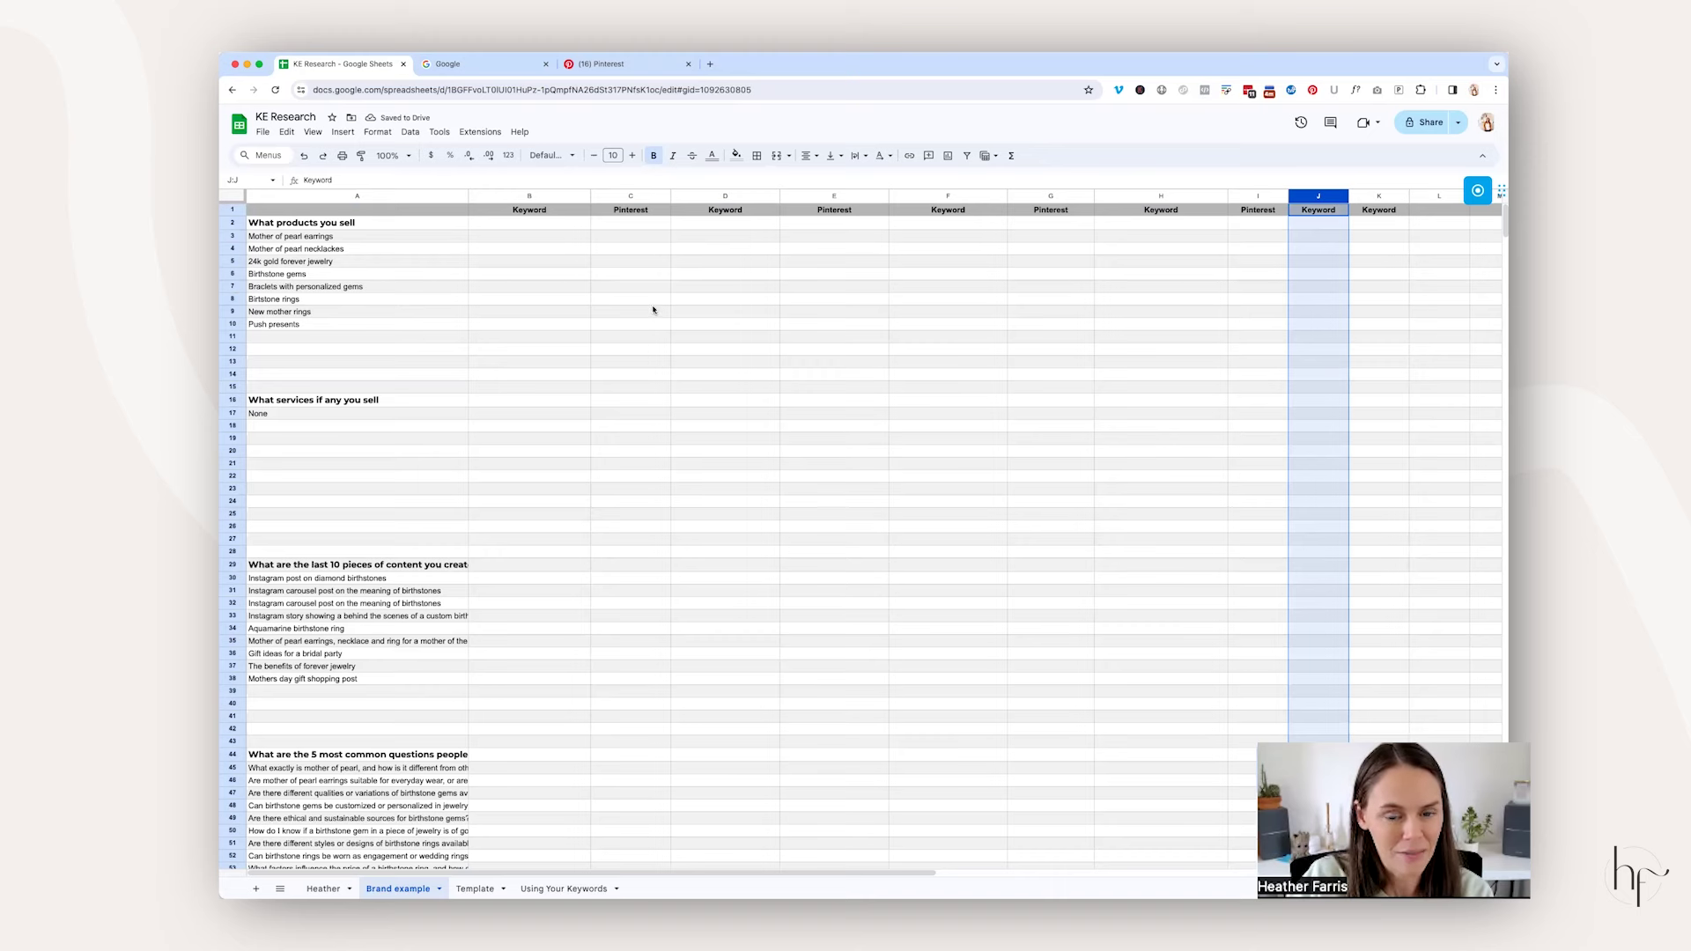
Step: Copy the "Mother of pearl earrings" product entry from the Brand example sheet and switch to the Google page
click(395, 238)
key(super+c)
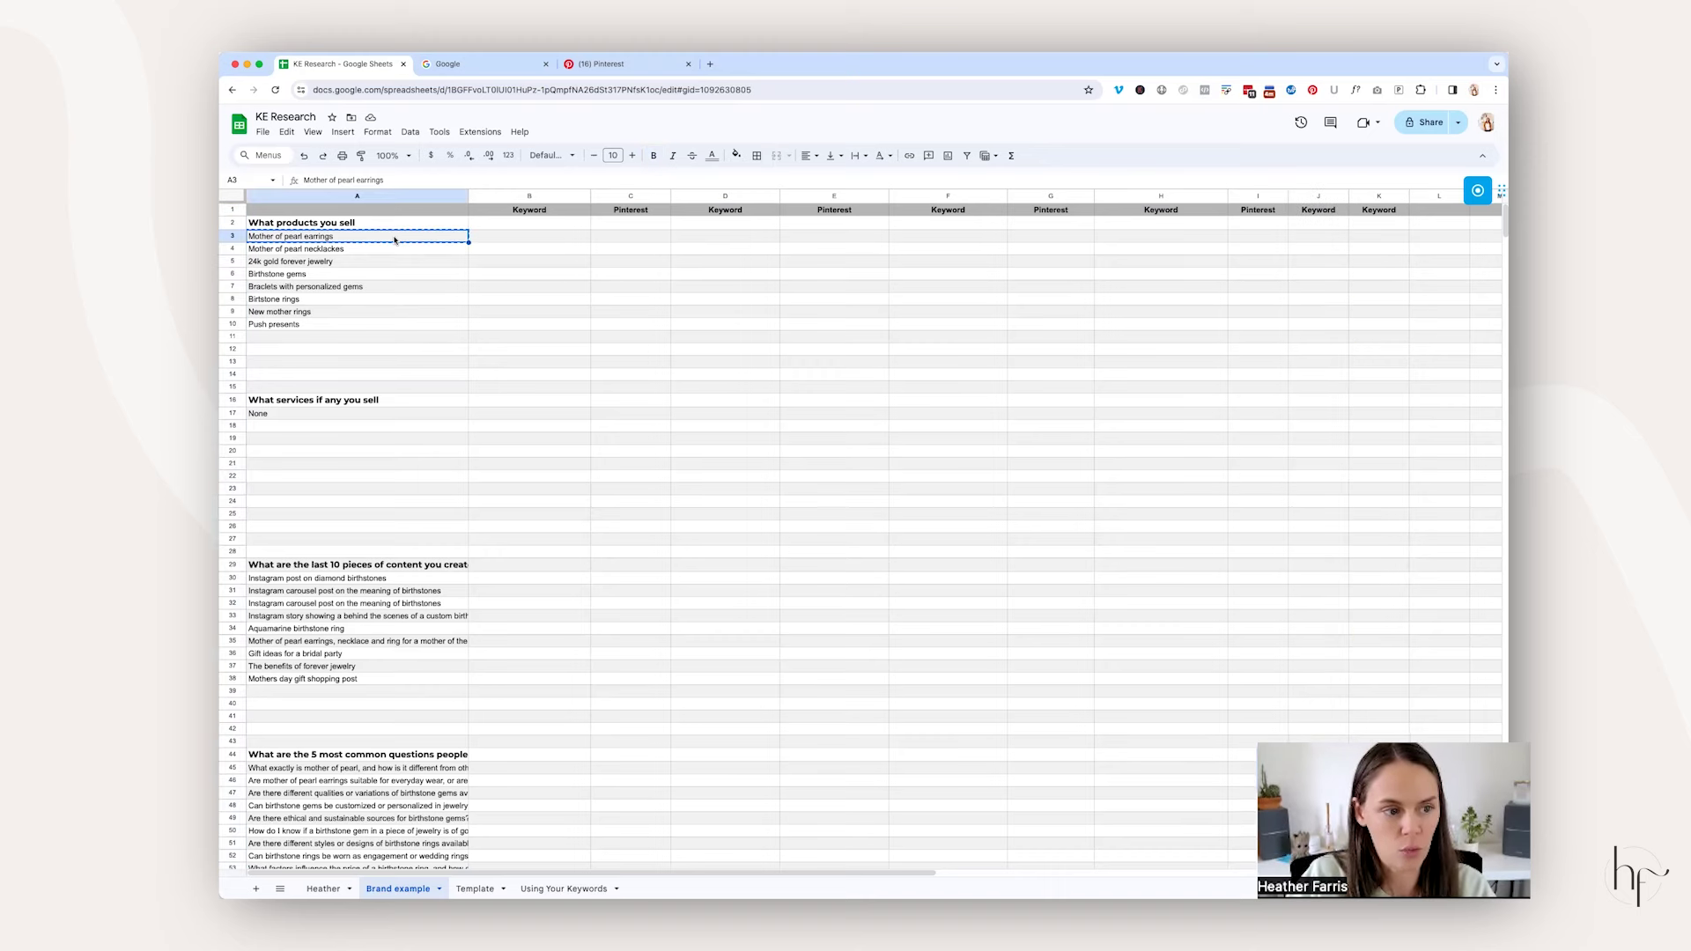
click(482, 64)
Step: Open the Keywords Everywhere extension's settings and review the enabled metrics and the supported websites list
click(1140, 90)
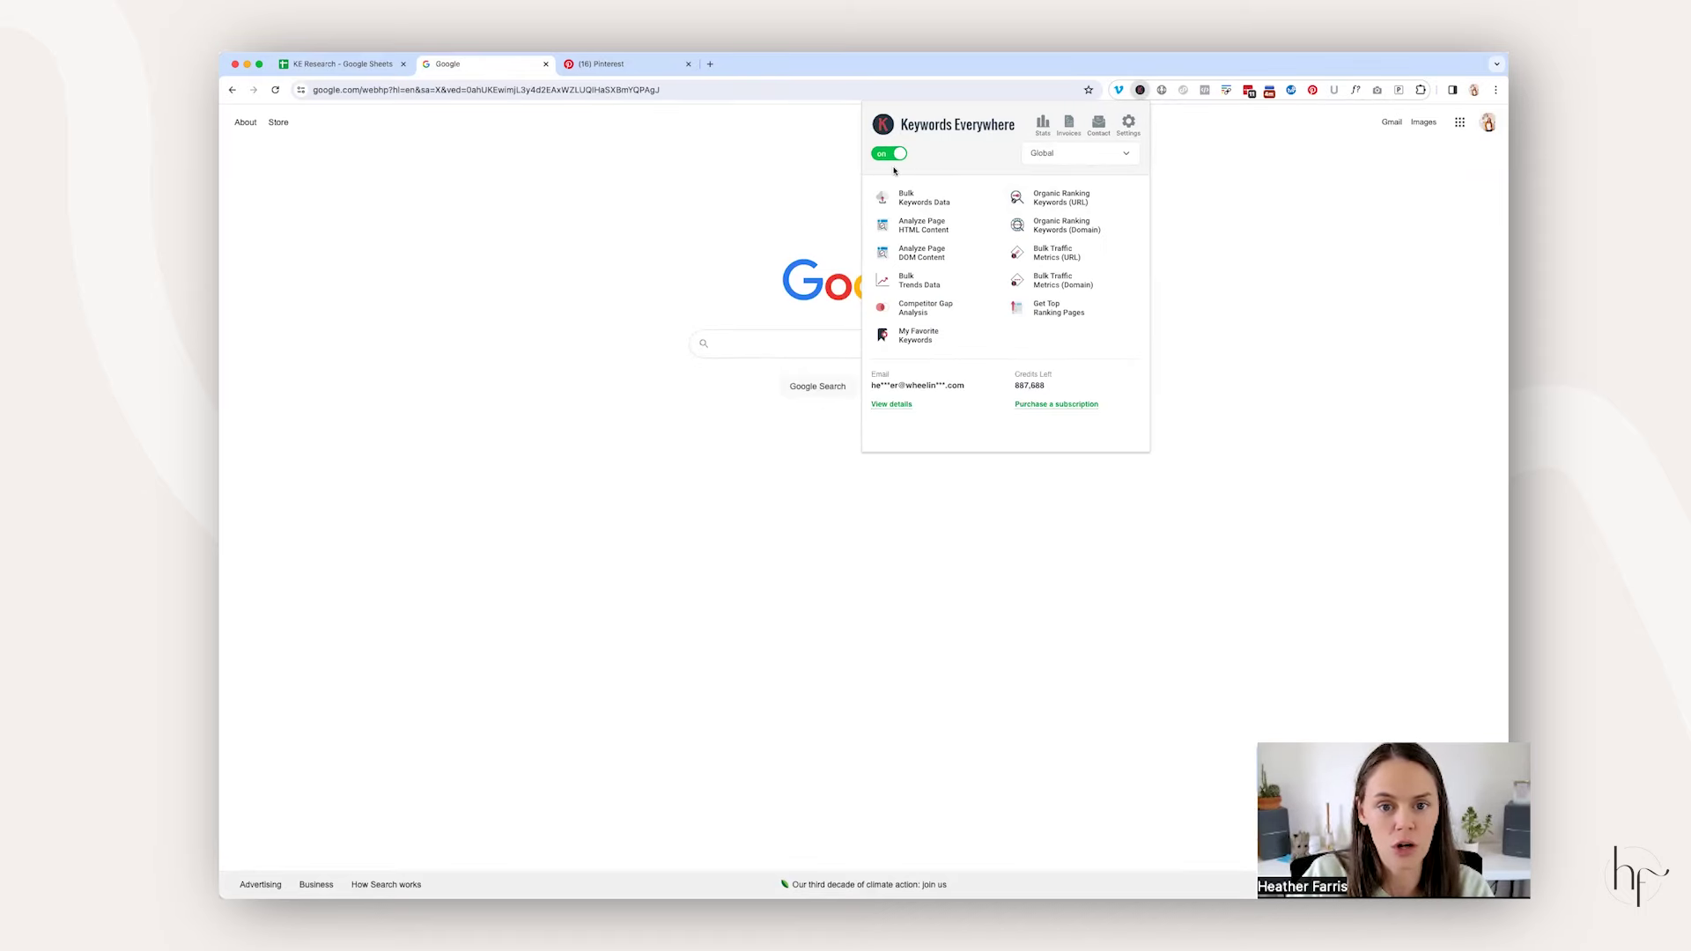
click(1129, 125)
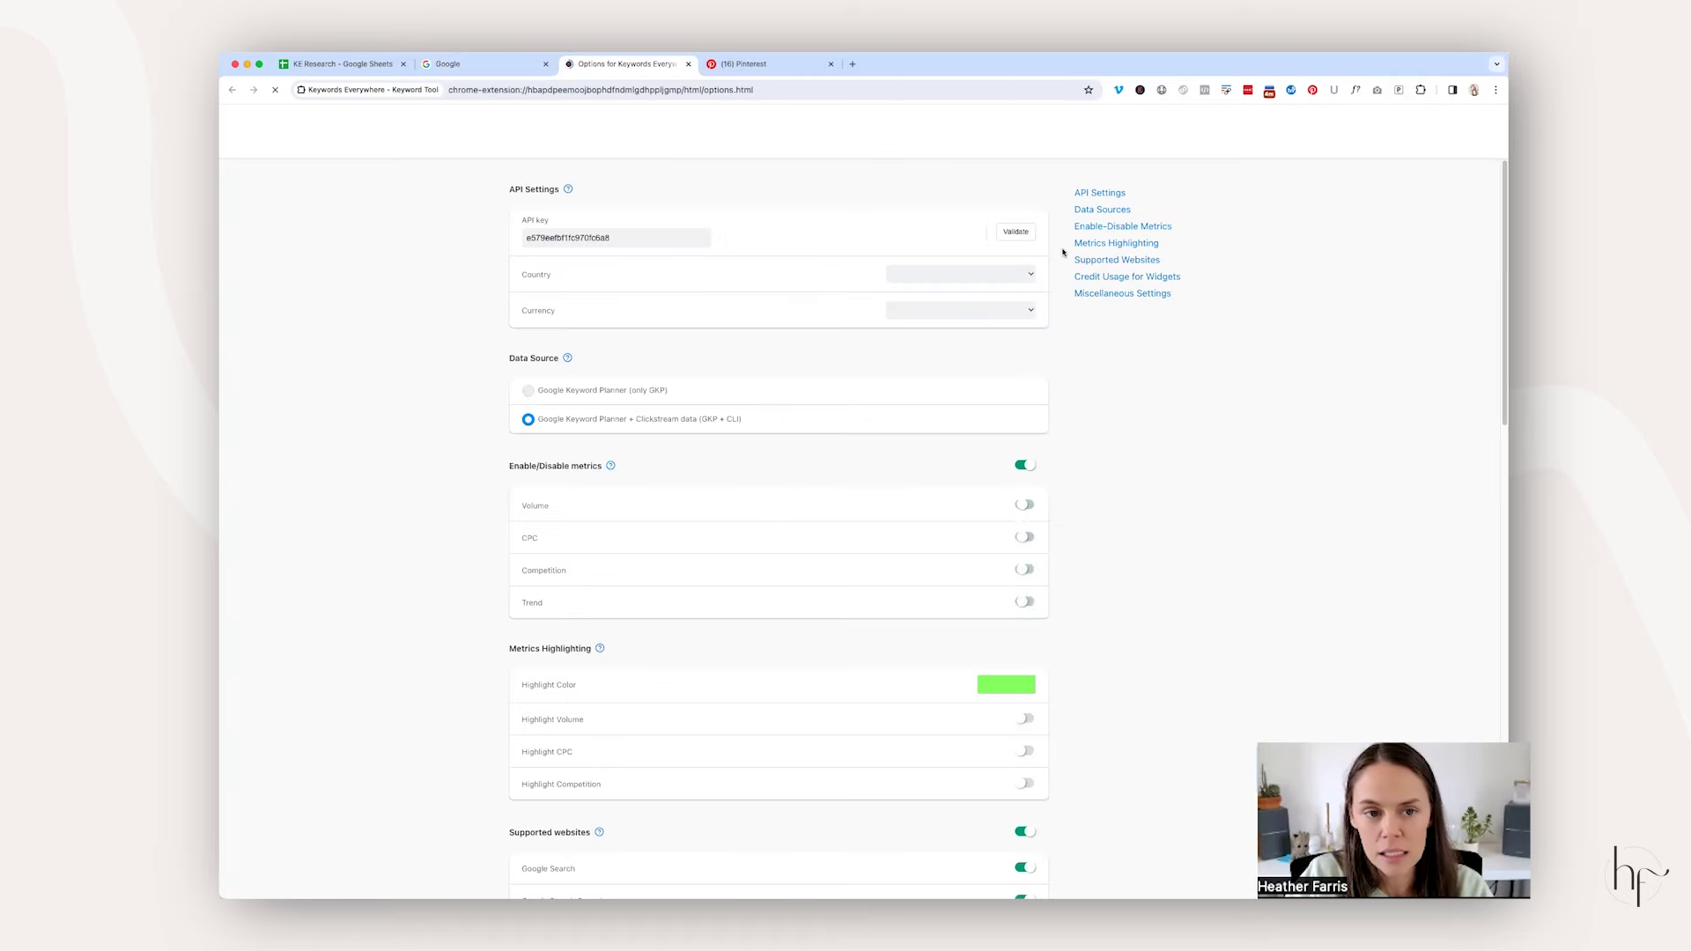
scroll(952, 445, down, 6)
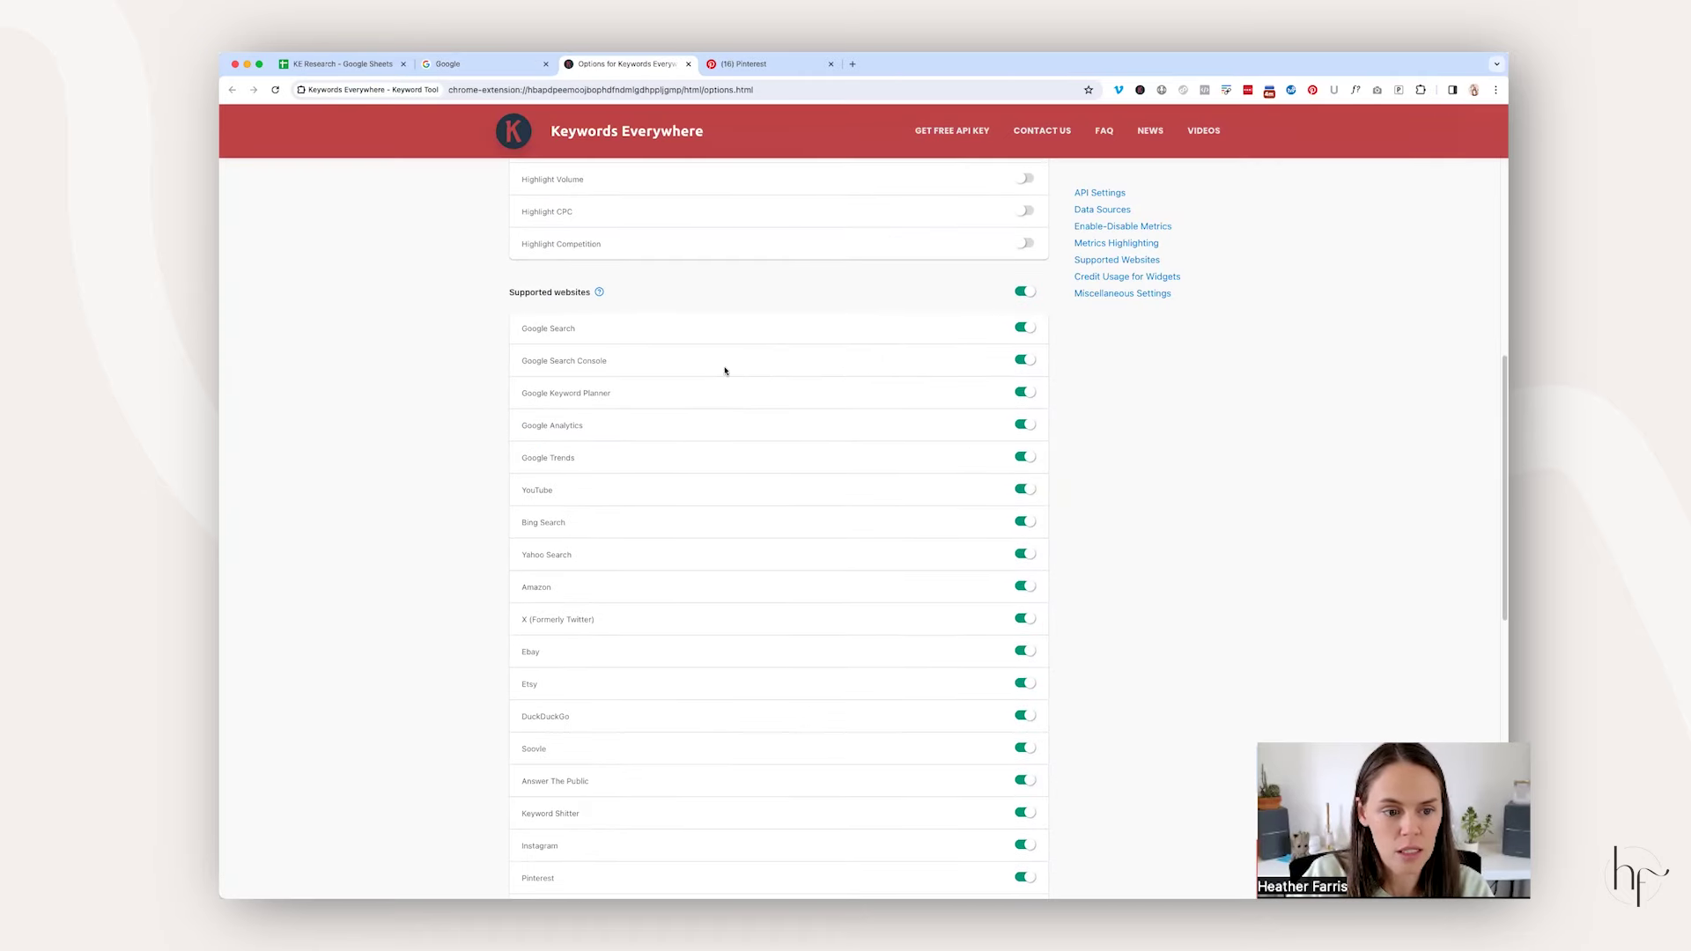
drag(509, 290, 605, 292)
scroll(969, 400, down, 1)
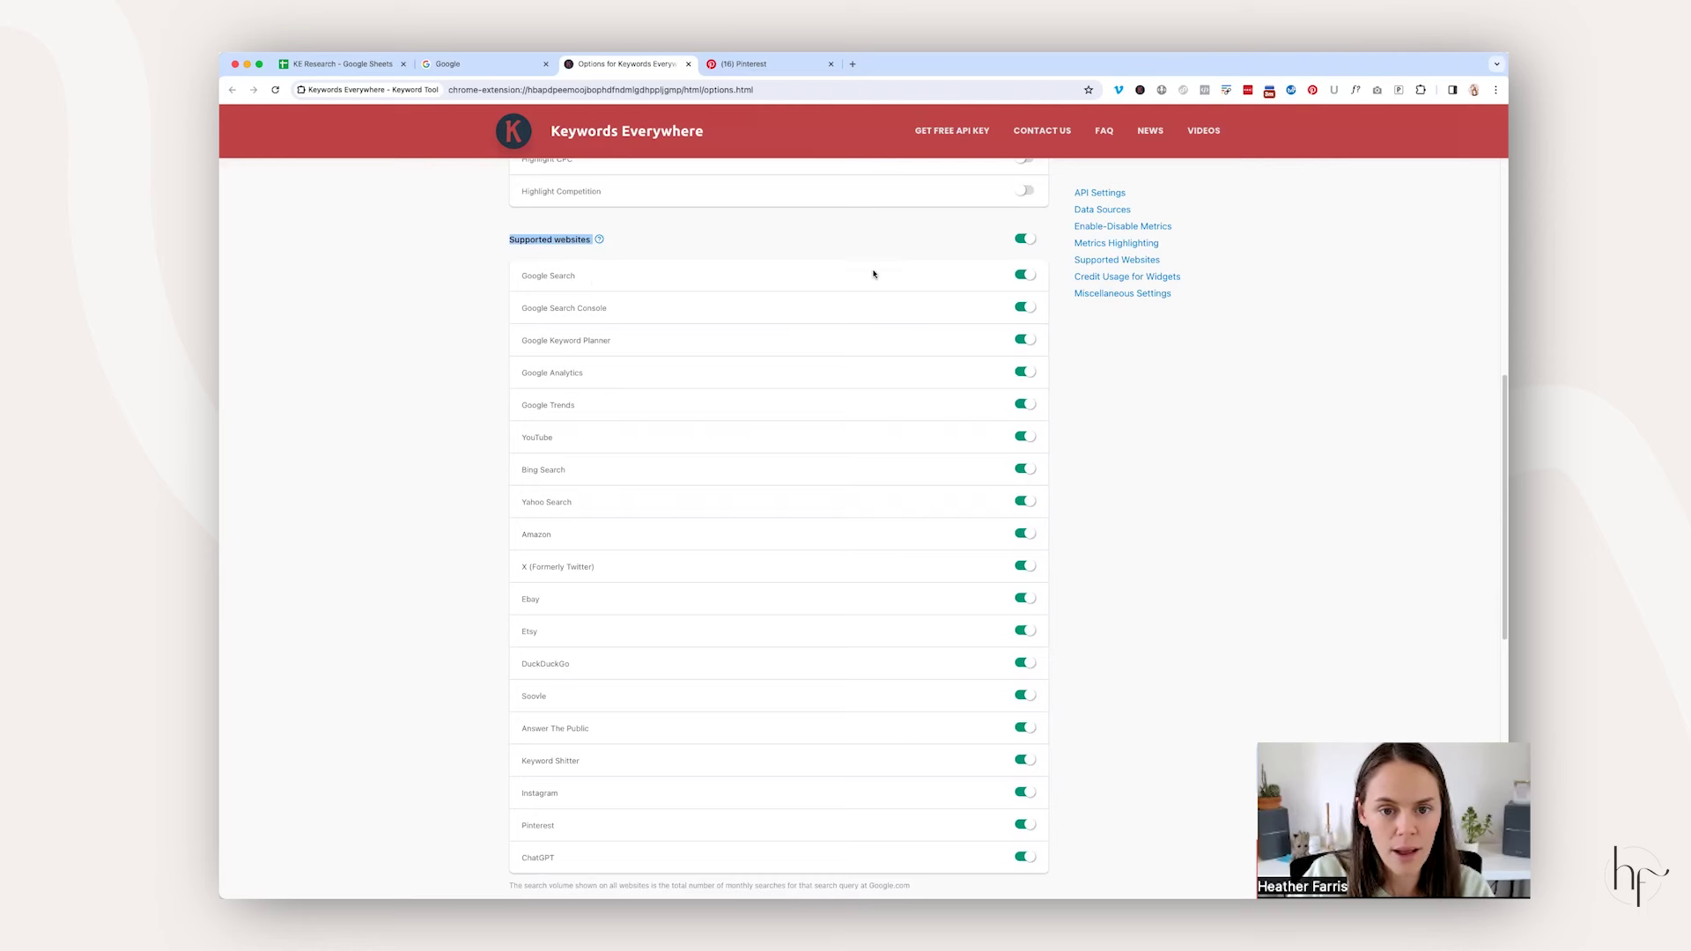
scroll(494, 596, up, 5)
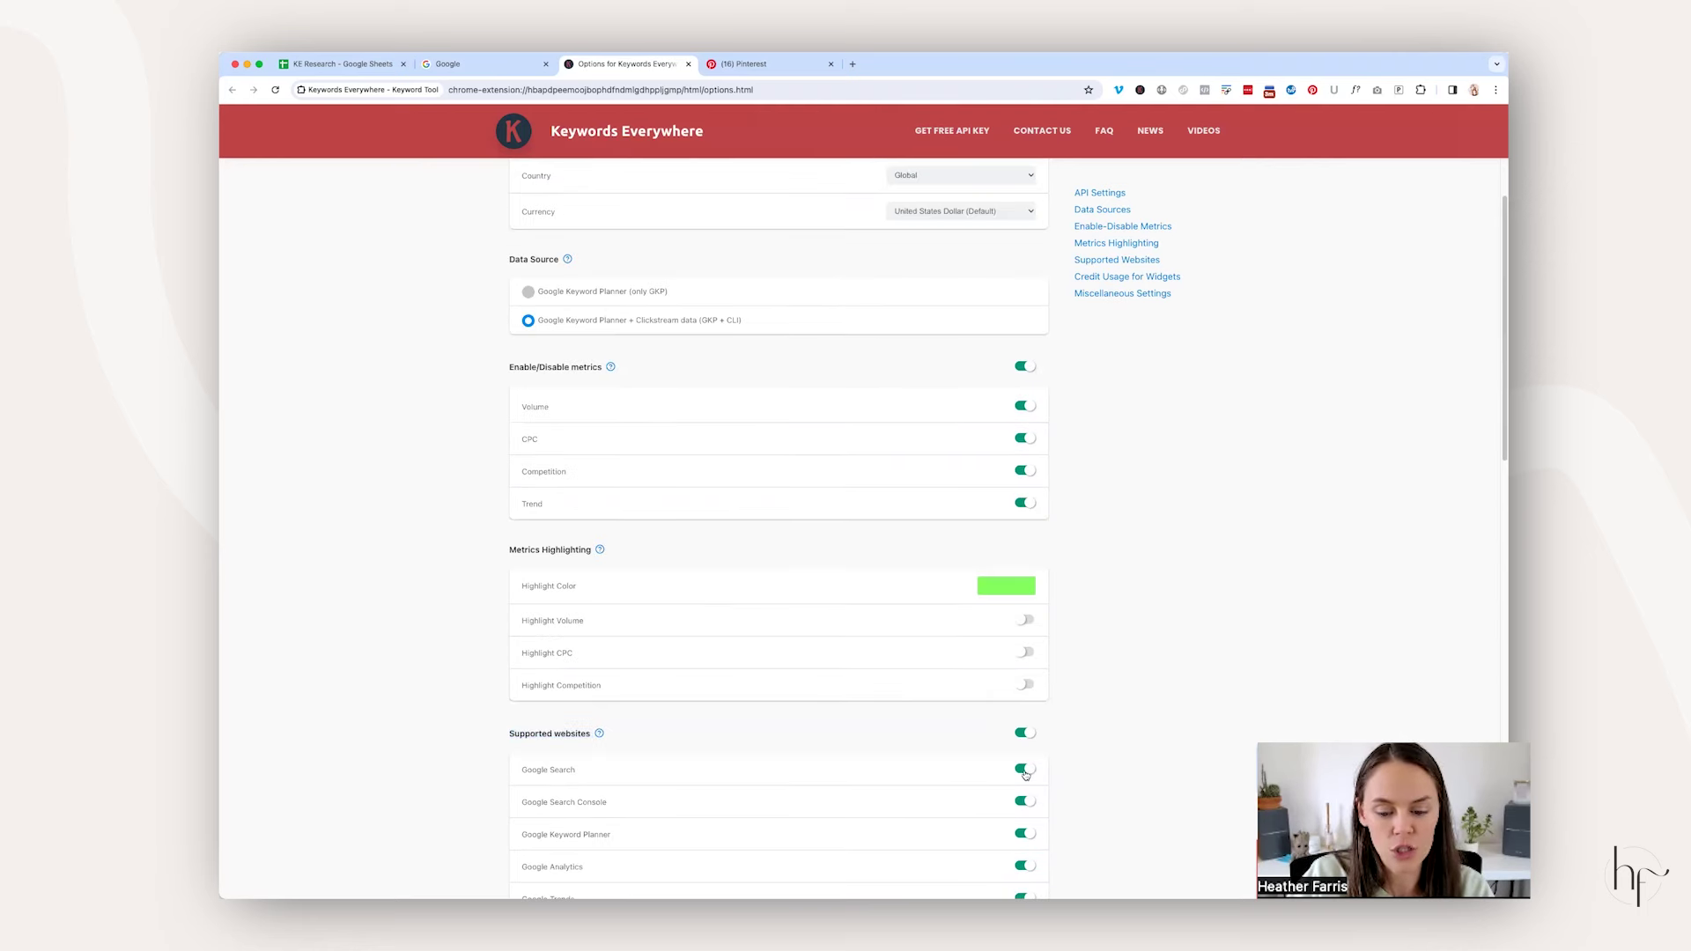
Step: Close the extension settings and search Google for "Mother of pearl earrings" using the copied entry
click(688, 64)
click(804, 352)
key(super+v)
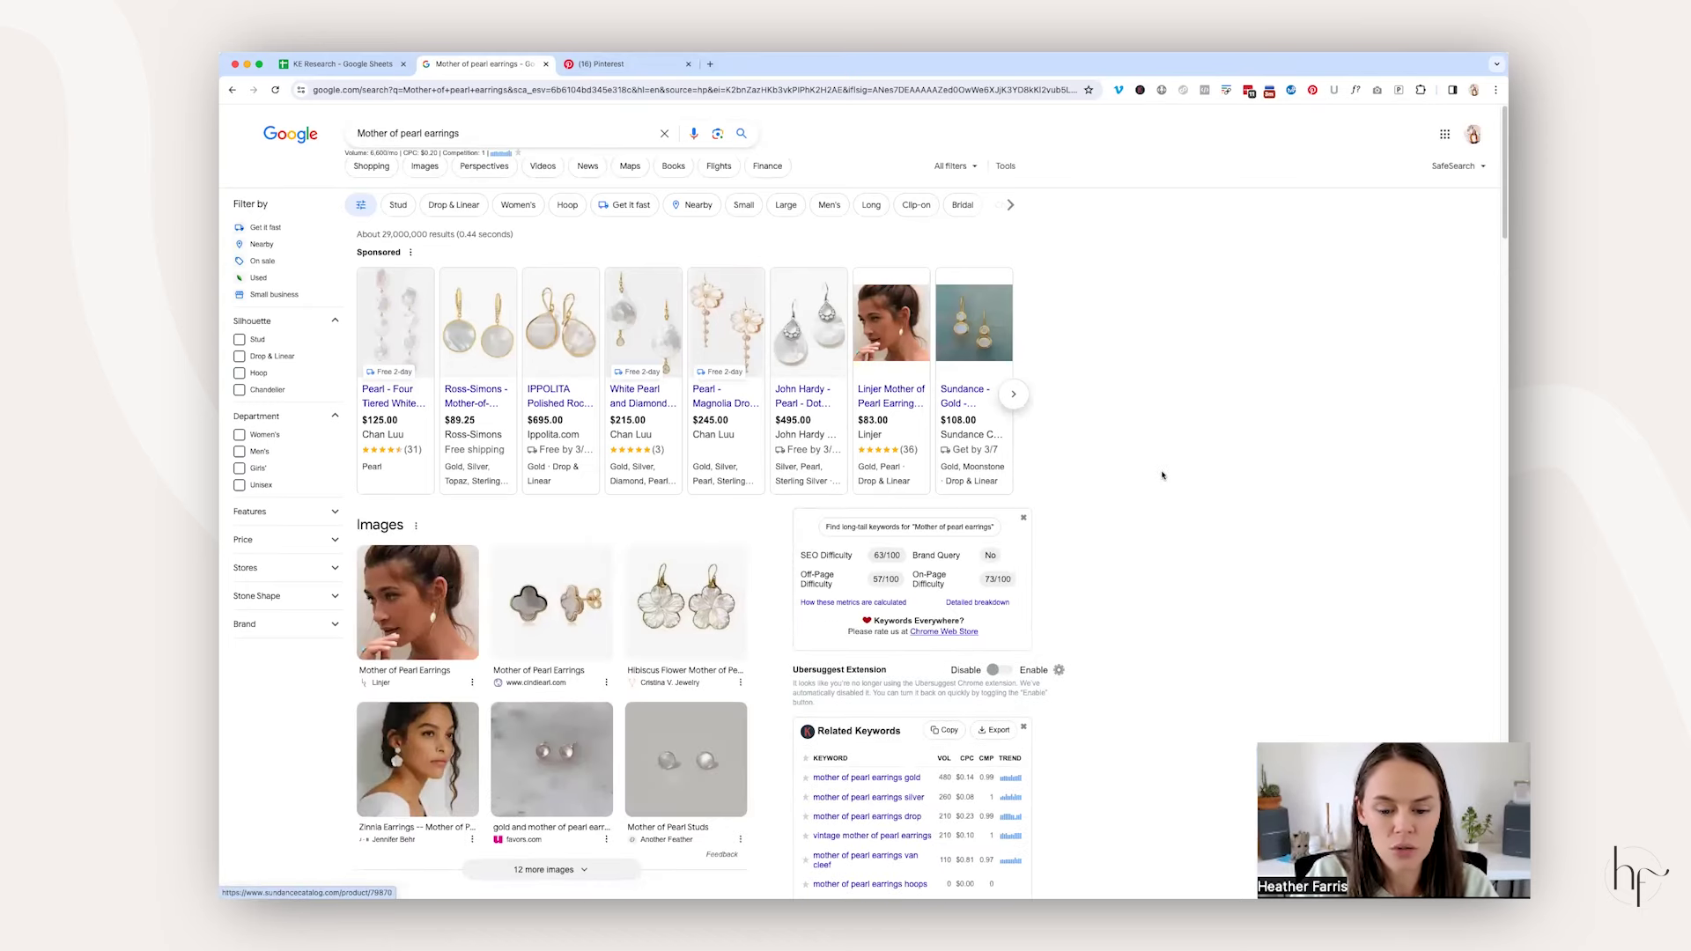
Step: Examine the Related Keywords, People Also Search For and Long-Tail Keywords lists beside the mother of pearl earrings search results
scroll(1164, 446, down, 7)
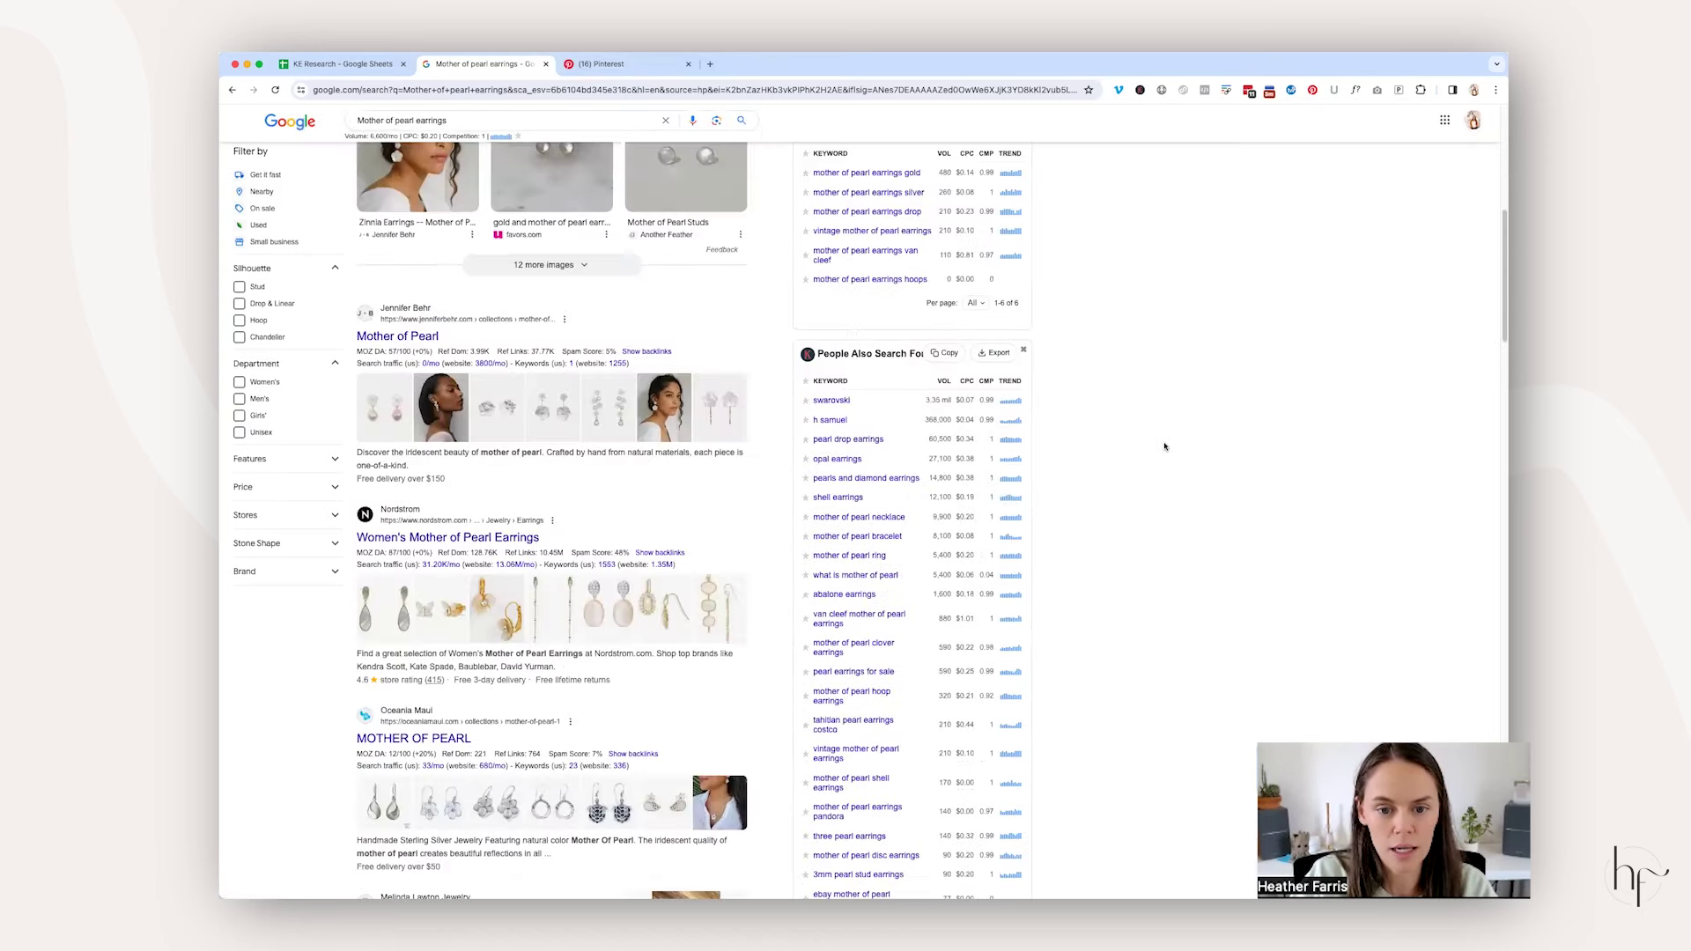
scroll(868, 337, up, 2)
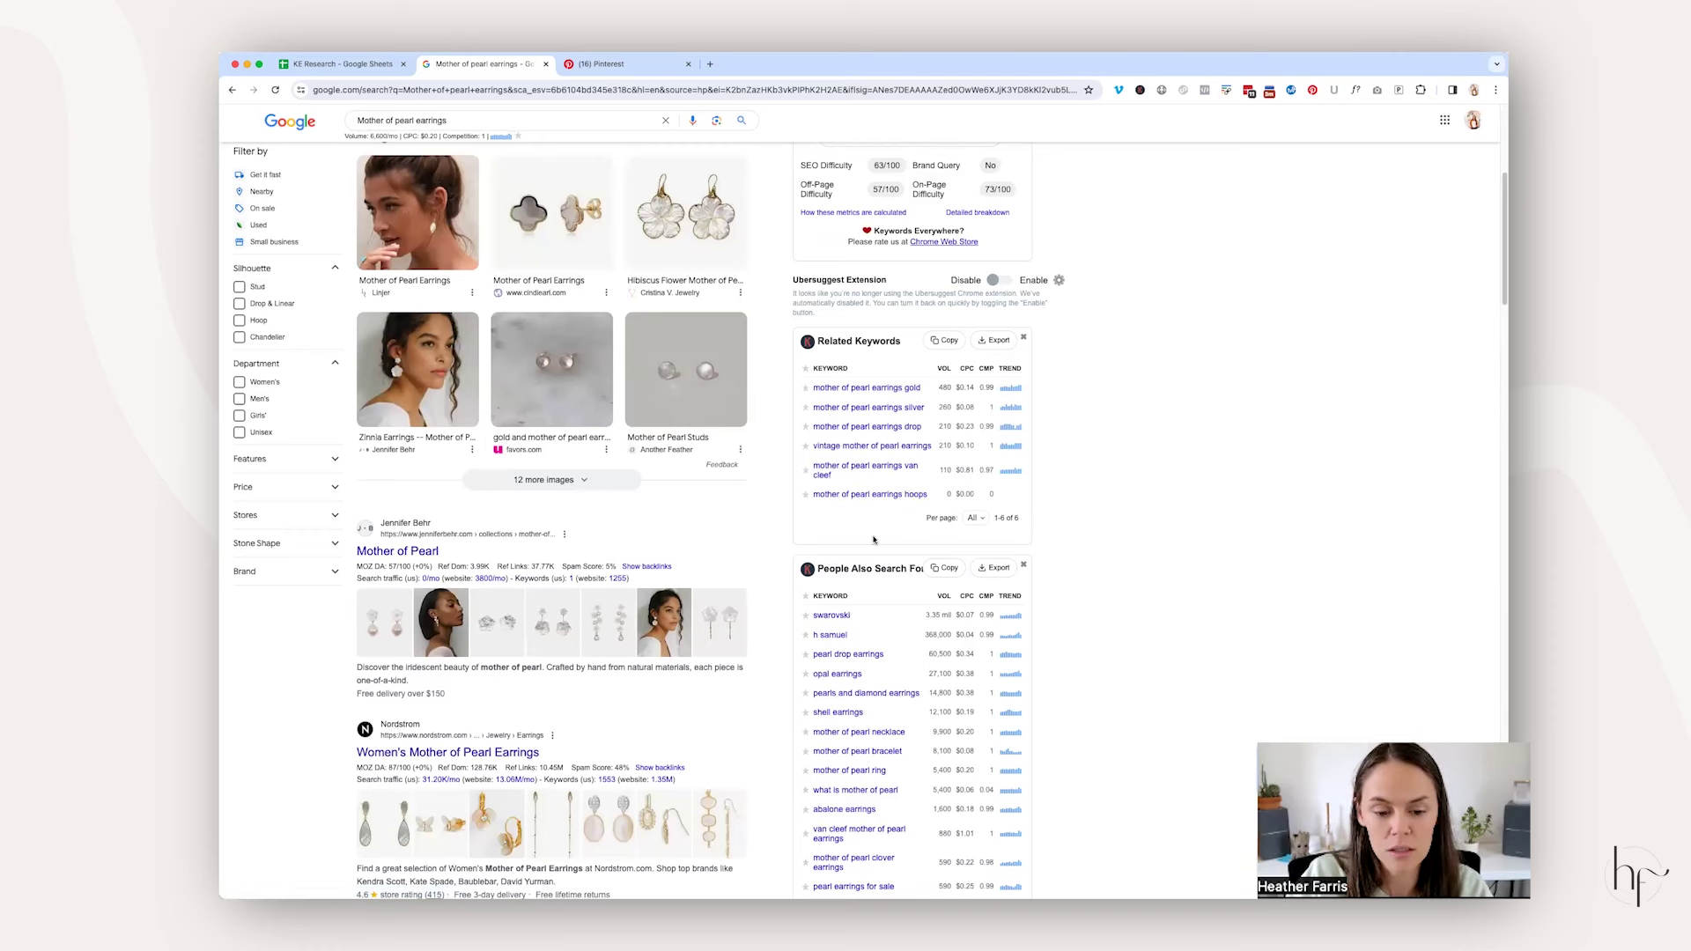
scroll(874, 540, down, 5)
drag(821, 338, 923, 338)
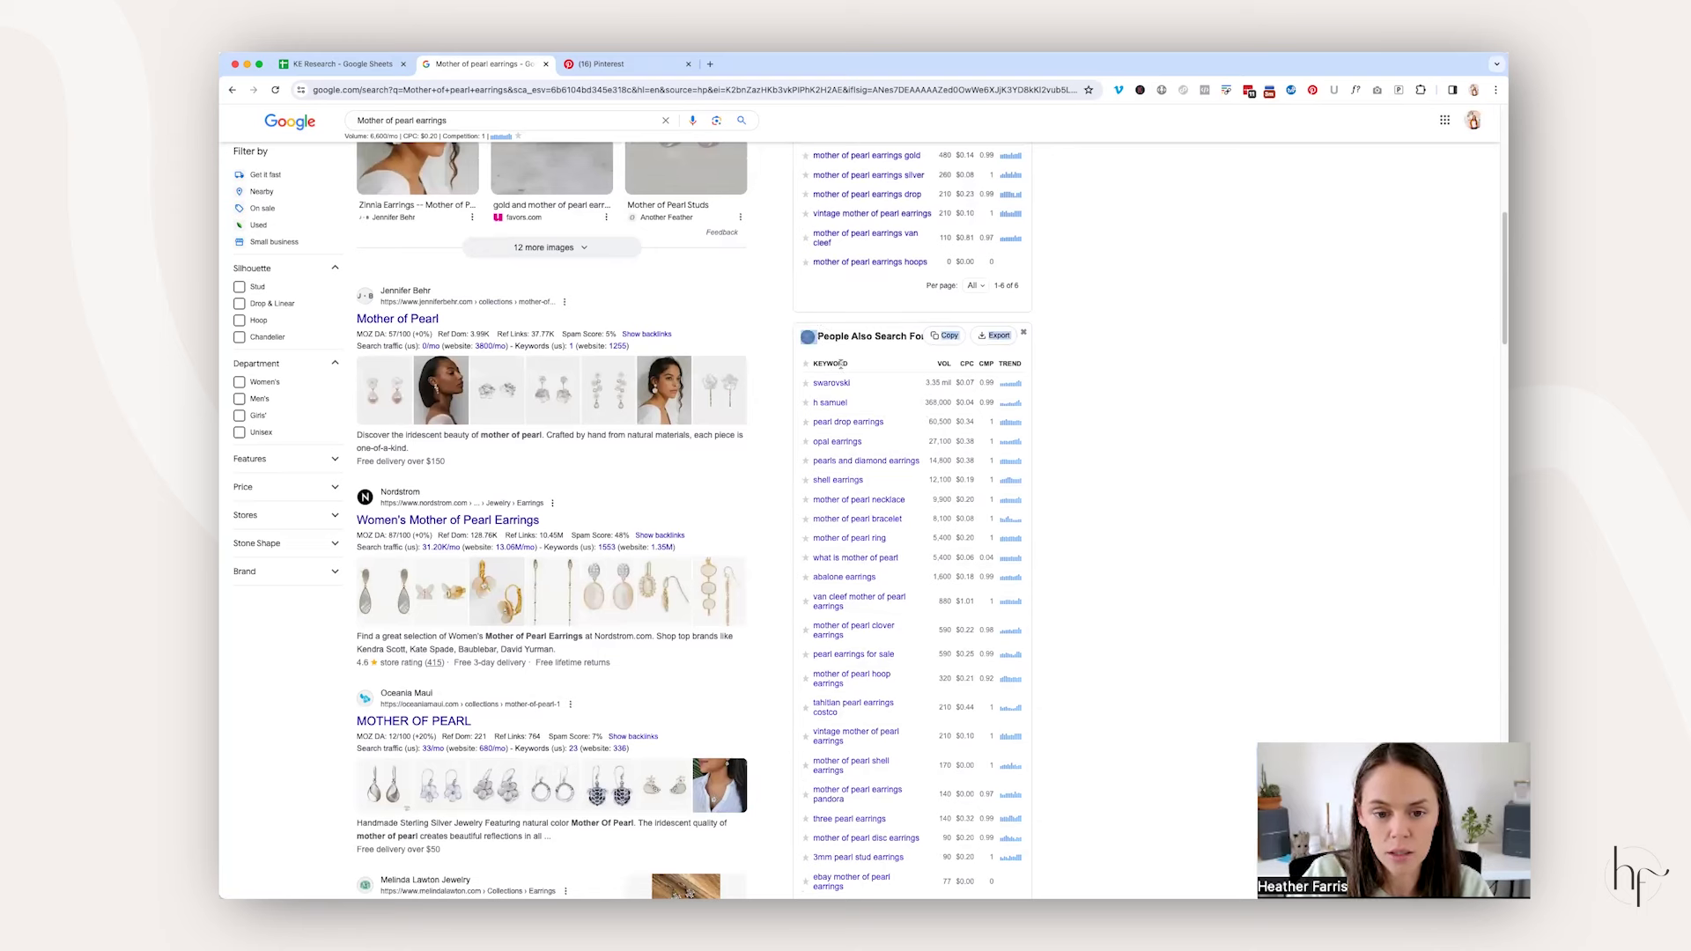
click(1080, 400)
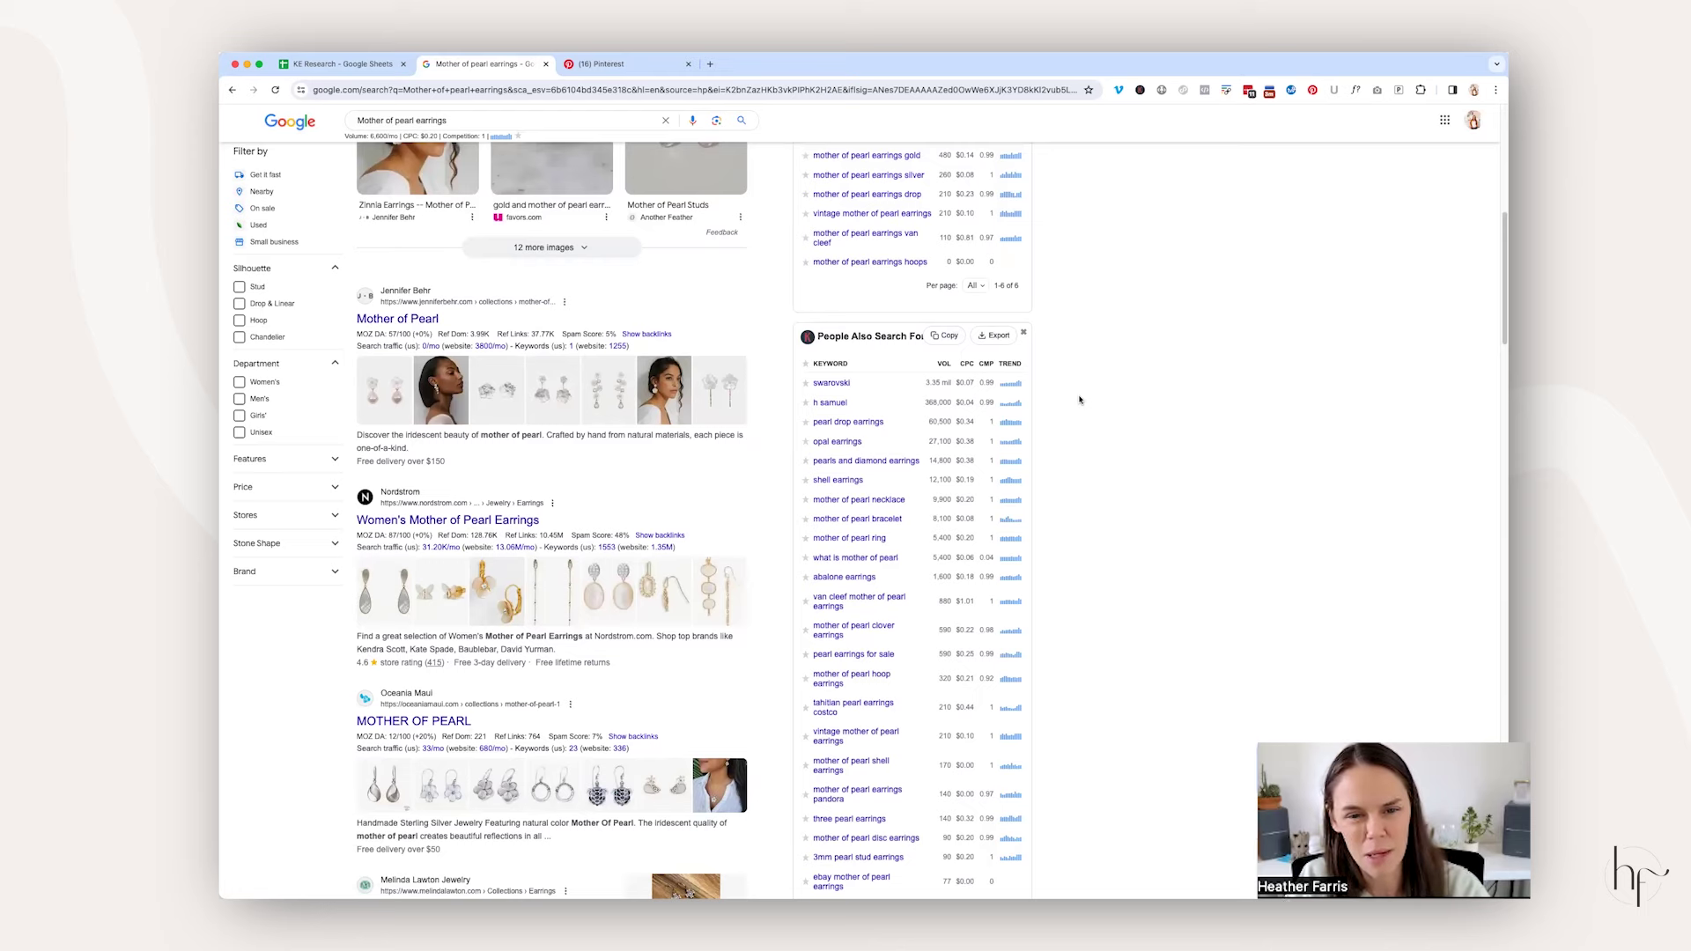
scroll(1080, 400, down, 3)
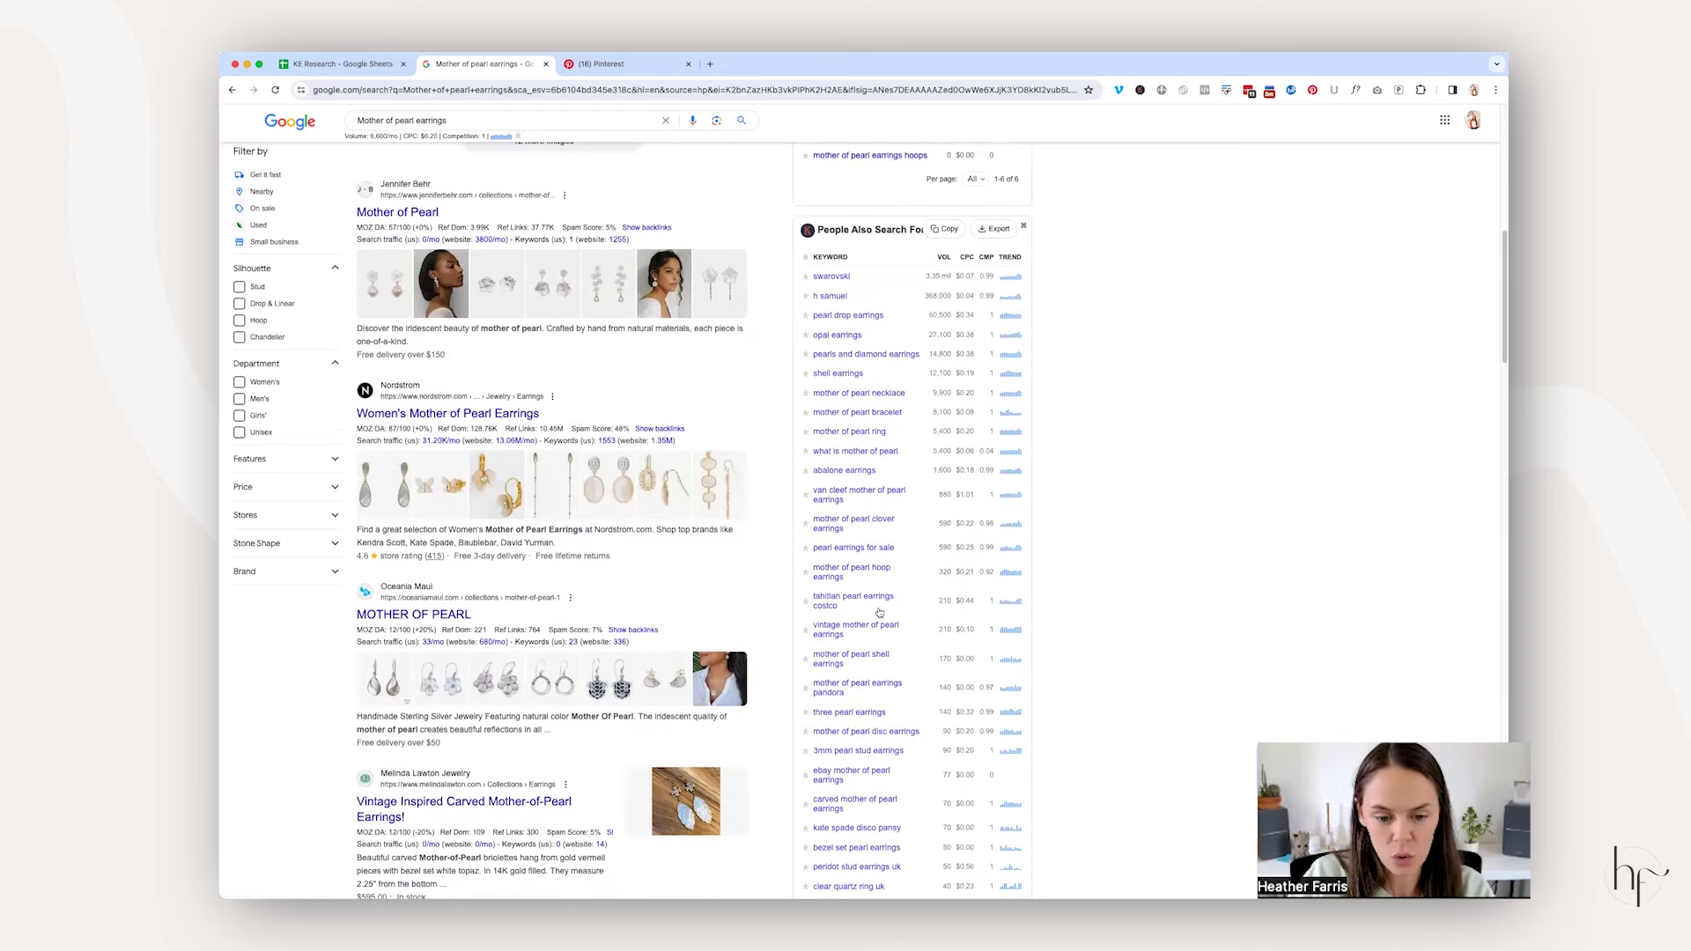
scroll(892, 417, down, 2)
scroll(892, 417, down, 5)
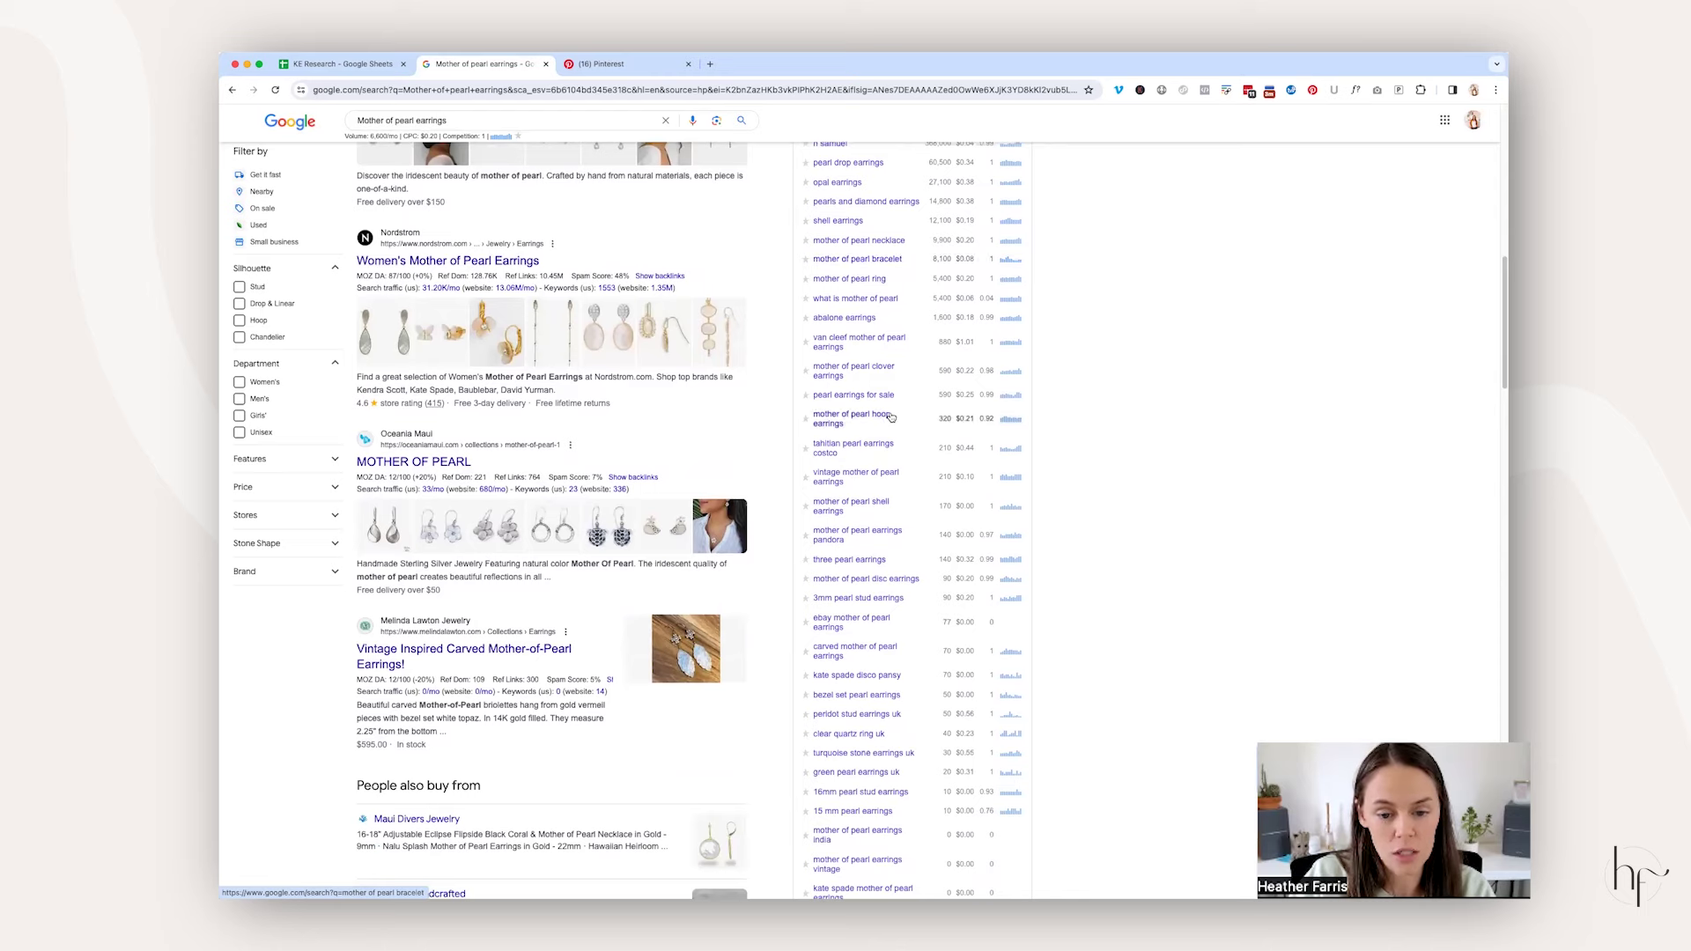
scroll(891, 418, down, 10)
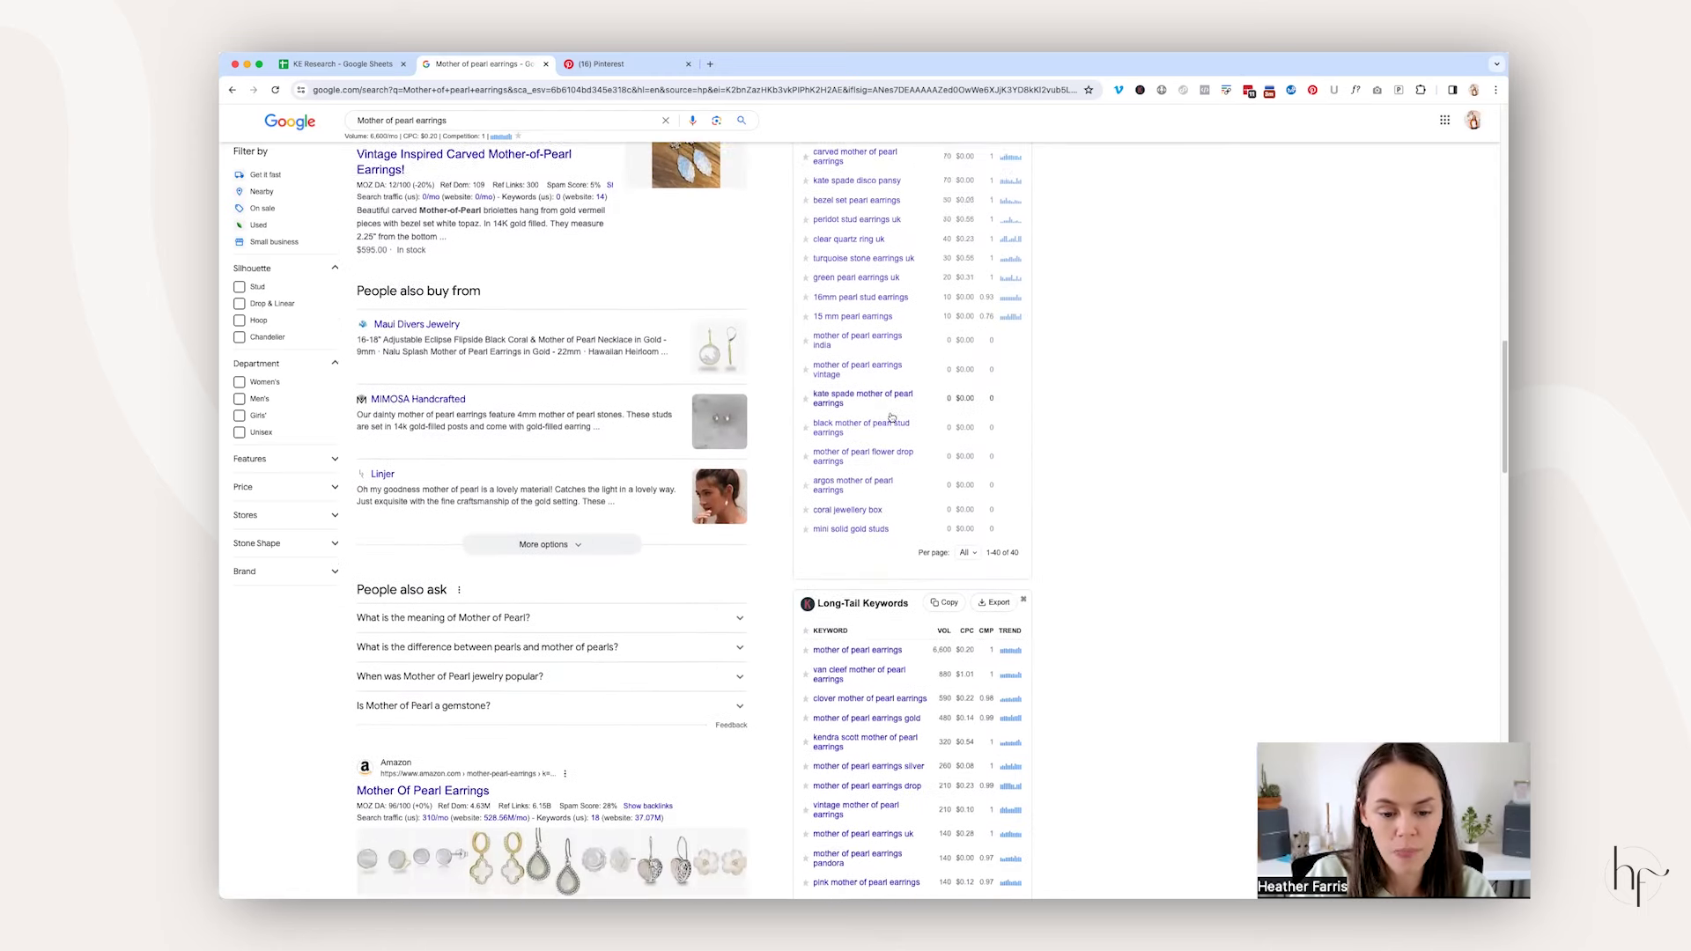
scroll(892, 418, down, 2)
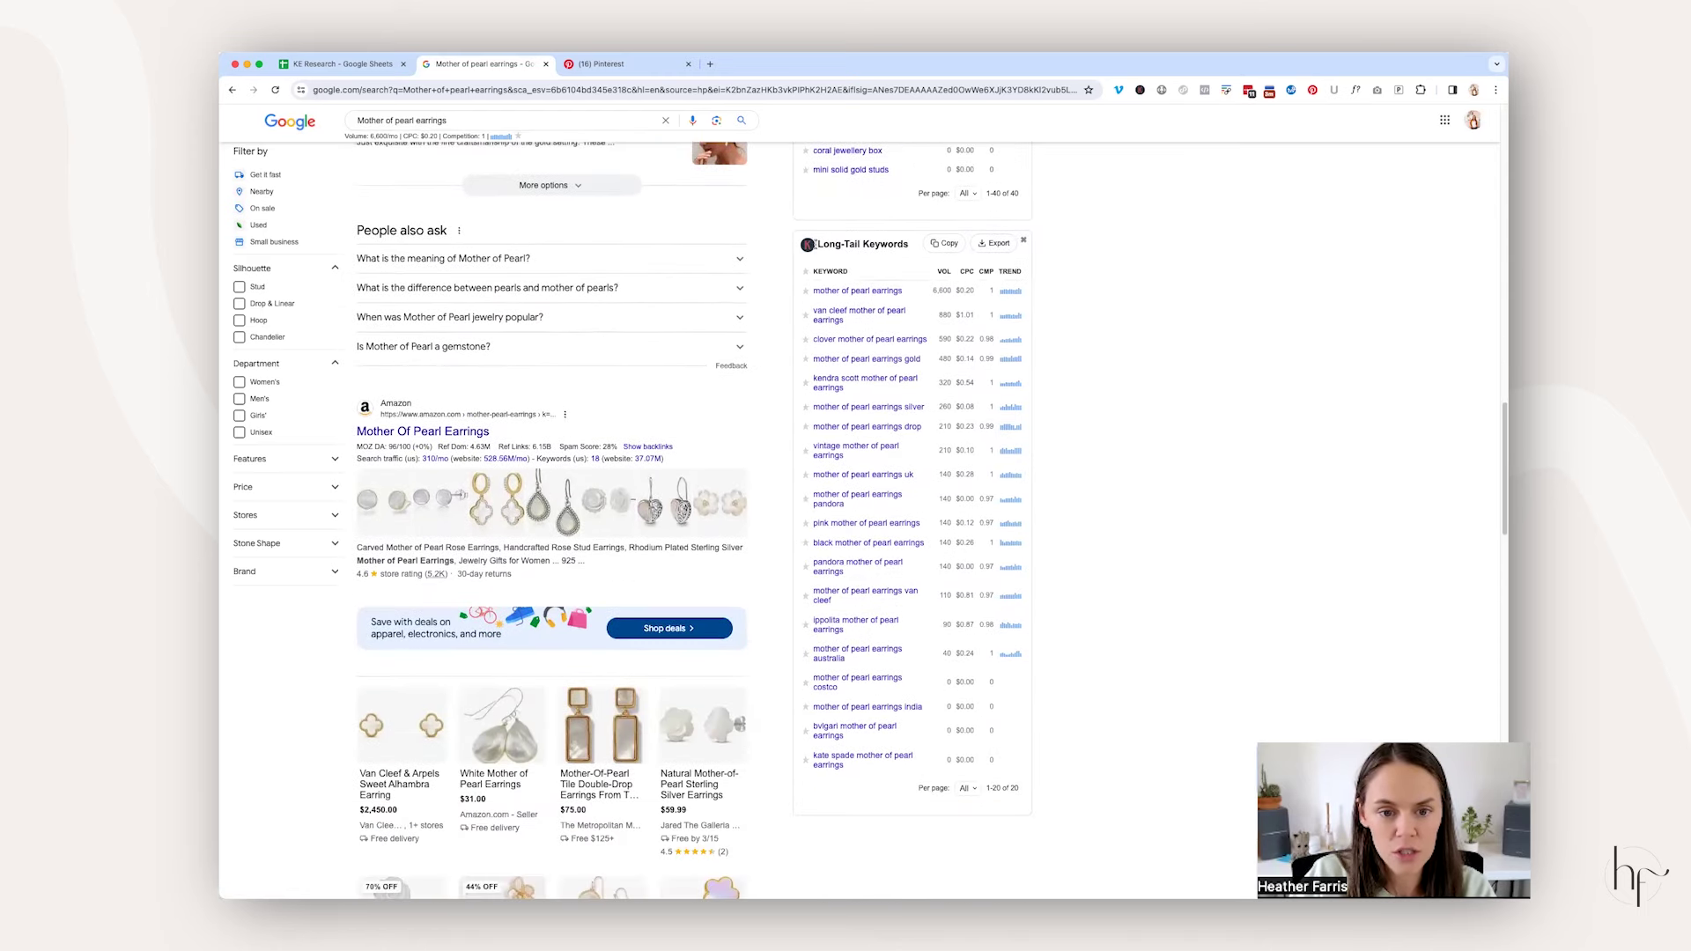
drag(818, 245, 910, 245)
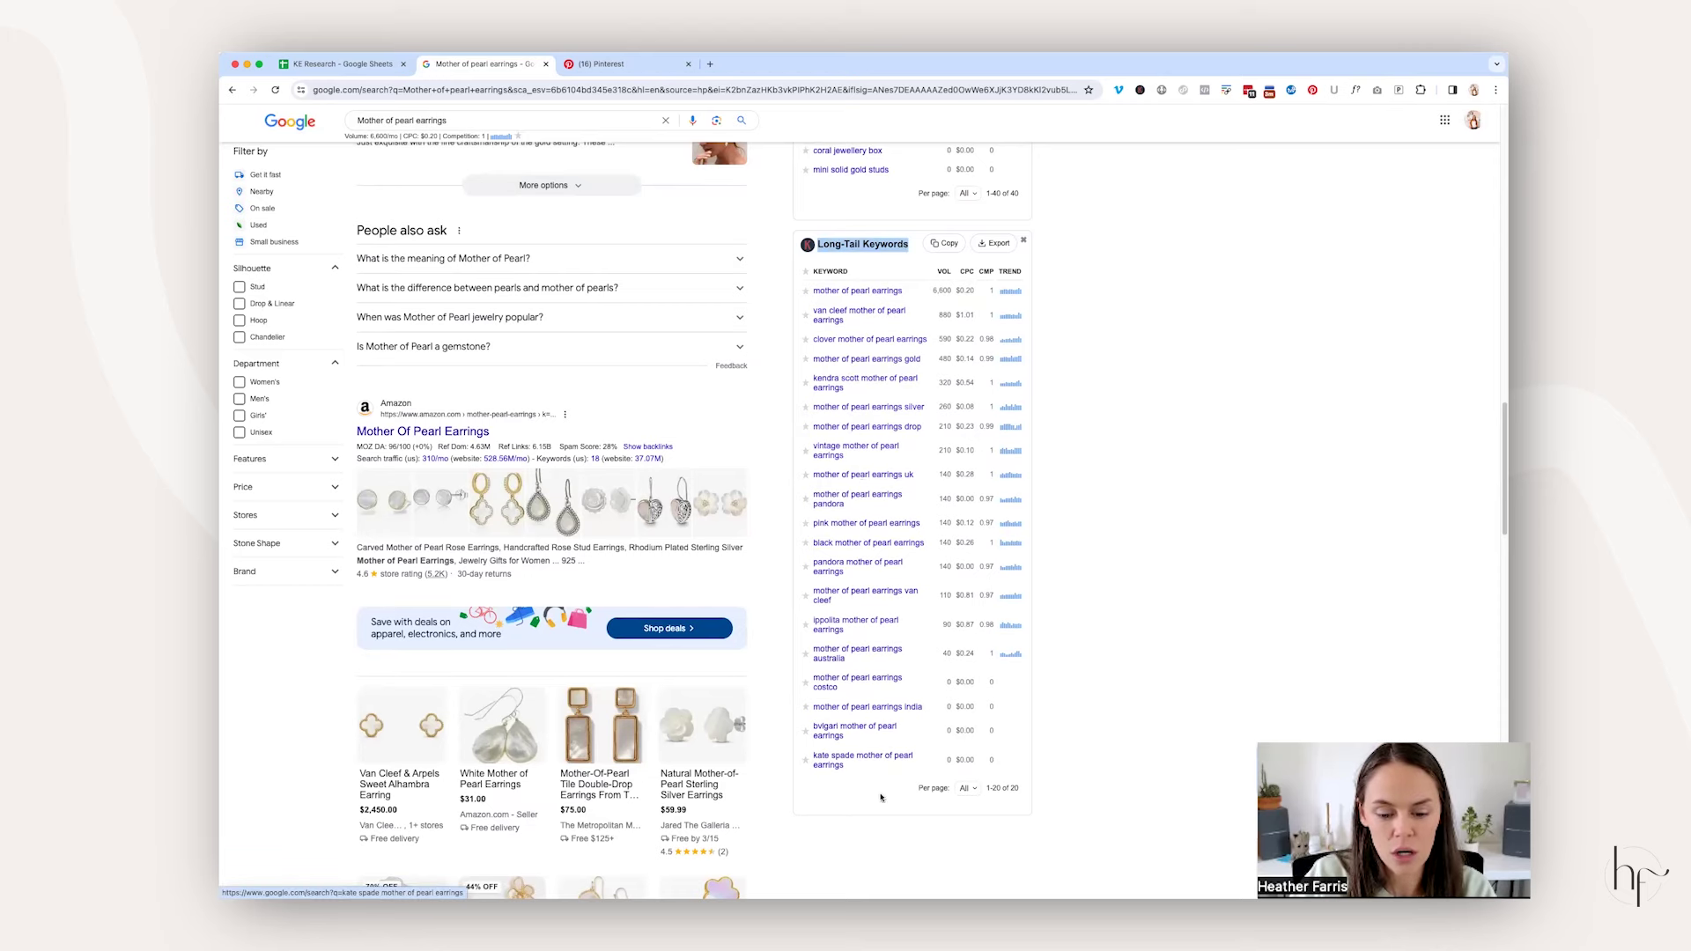
click(1072, 402)
Step: Copy the Related Keywords list from the Google results and paste it at A1 of a new sheet in the KE Research spreadsheet
scroll(1047, 432, up, 10)
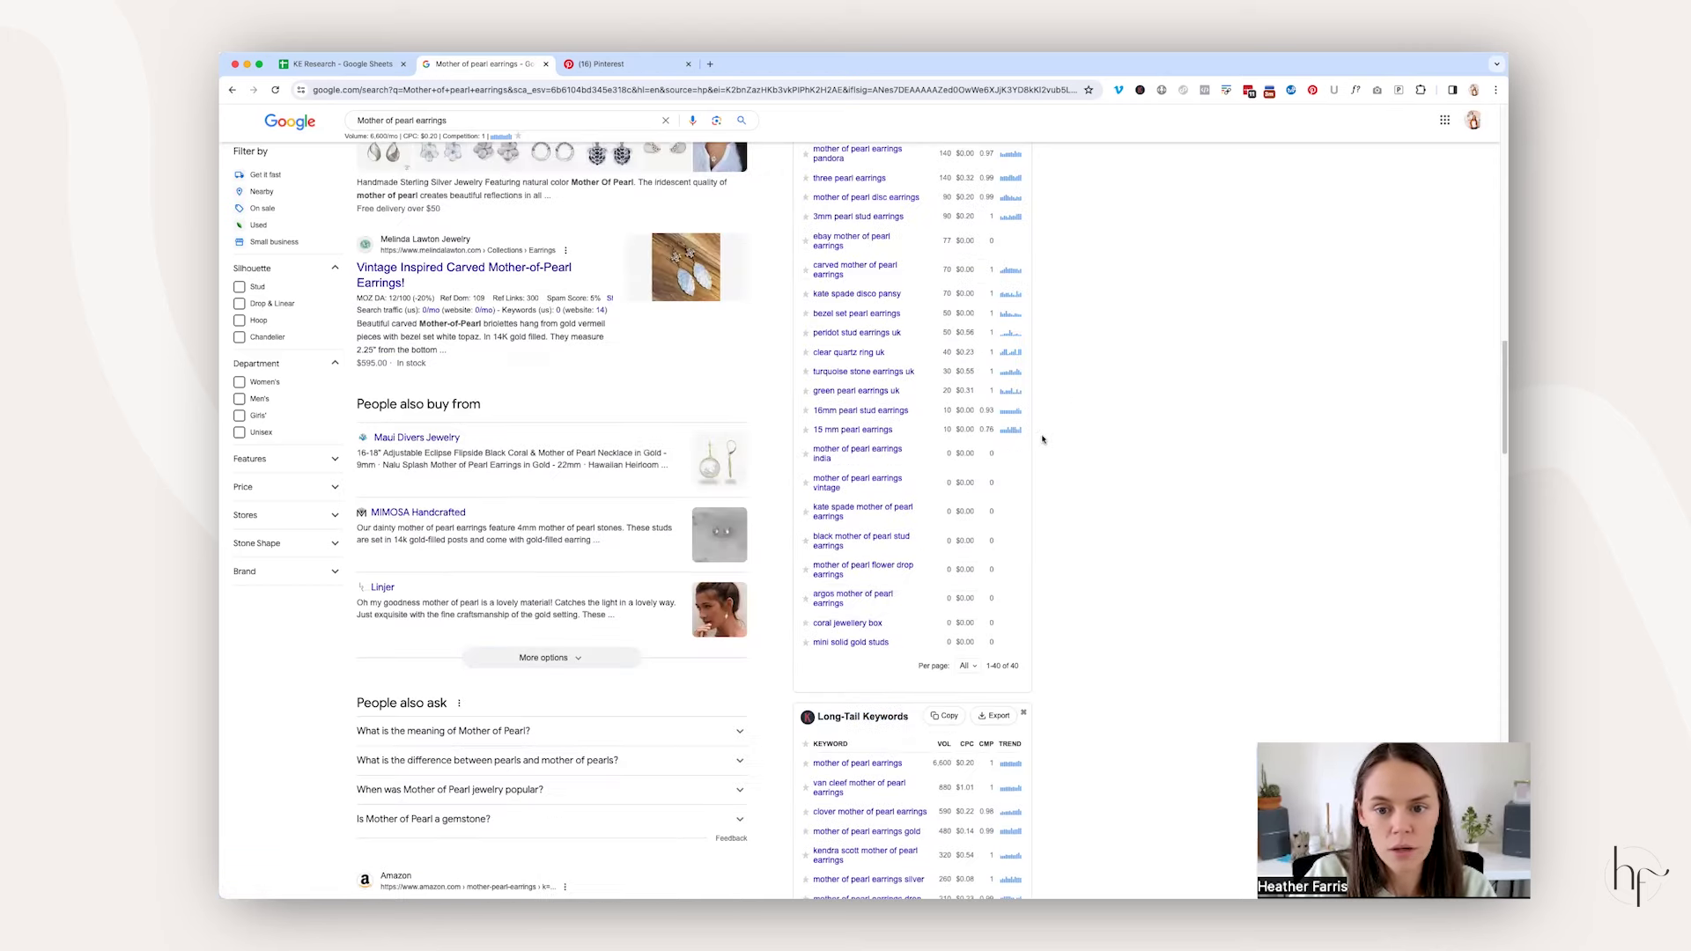
scroll(1075, 456, up, 4)
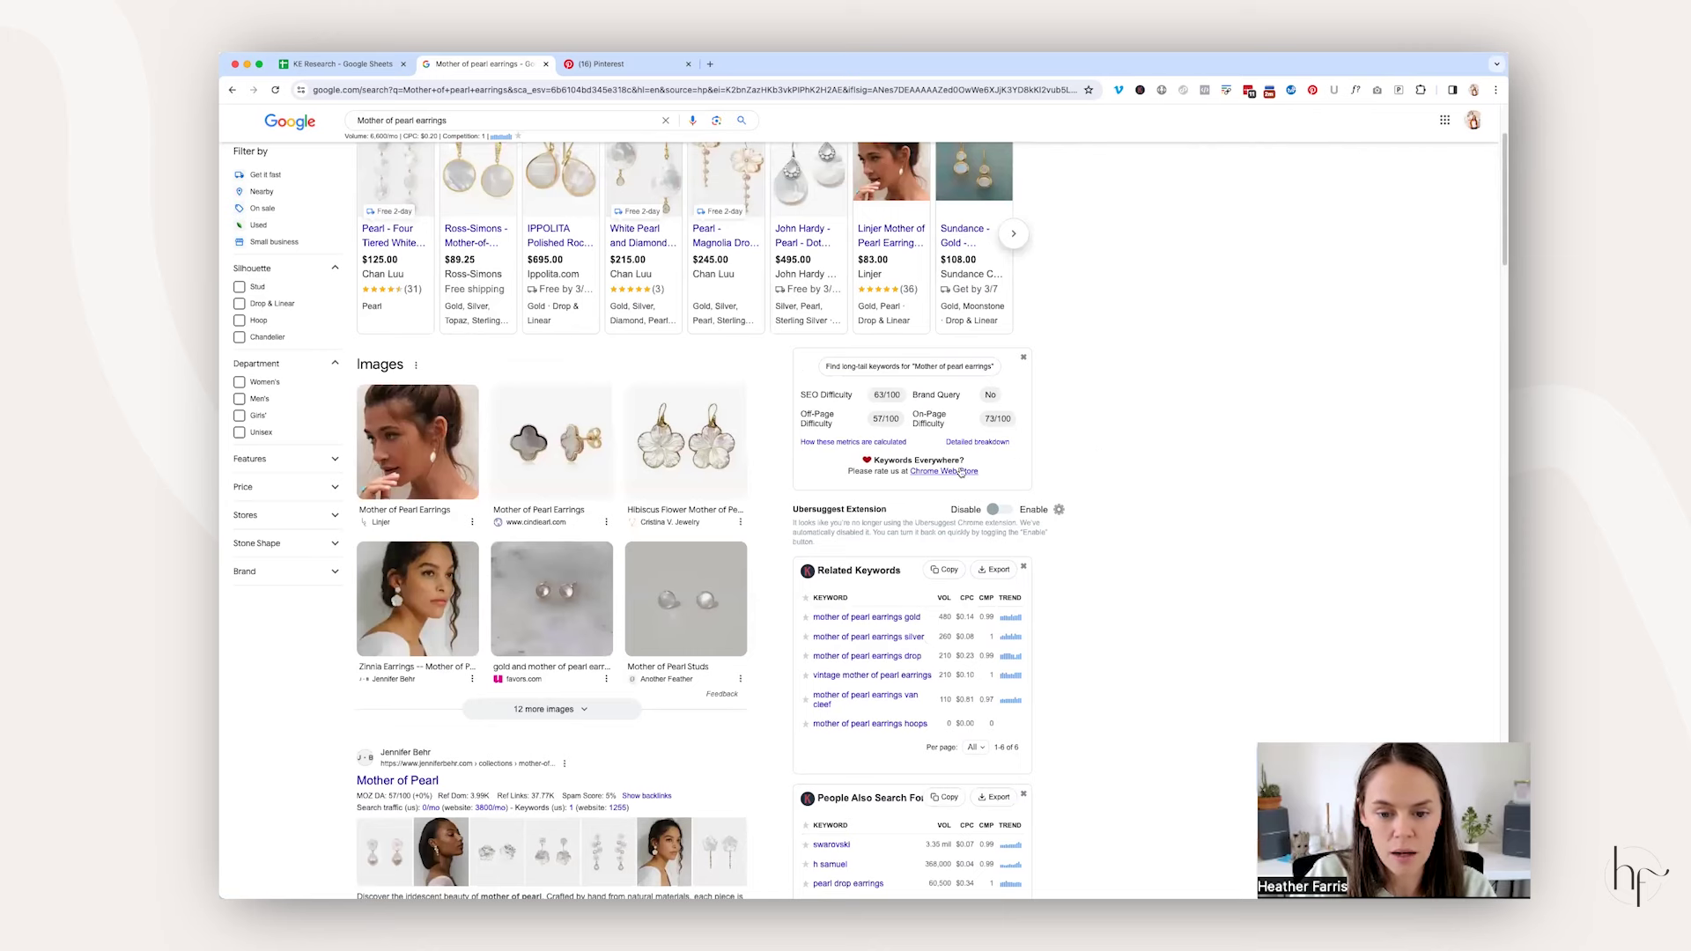
scroll(959, 470, down, 1)
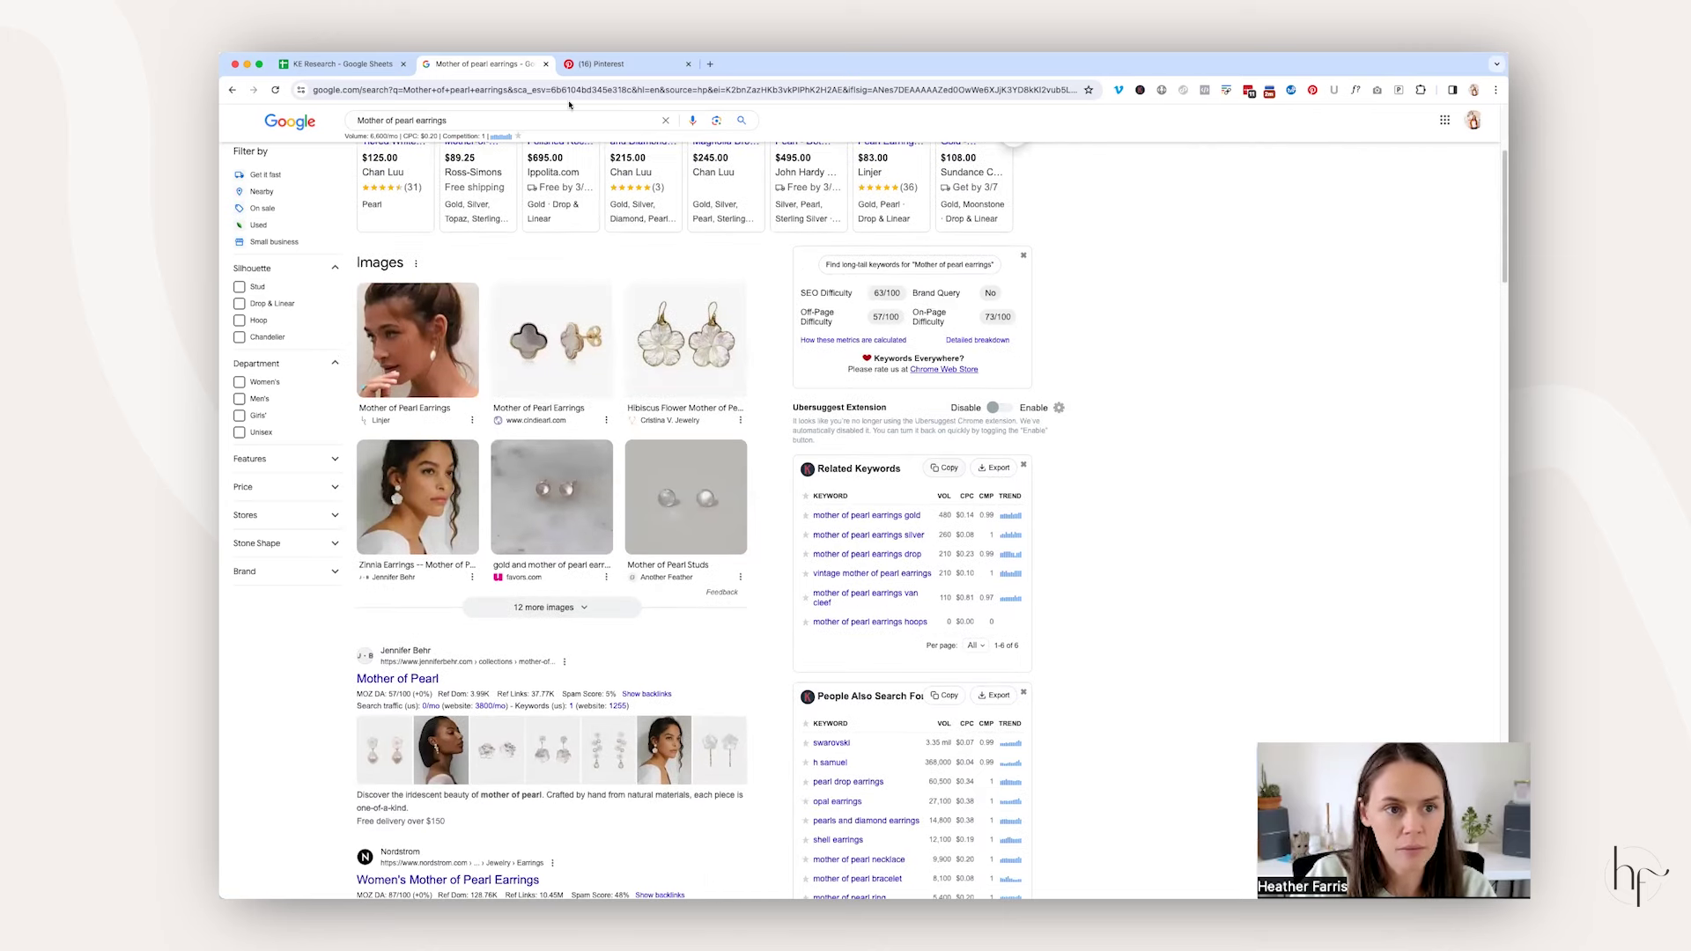
click(362, 66)
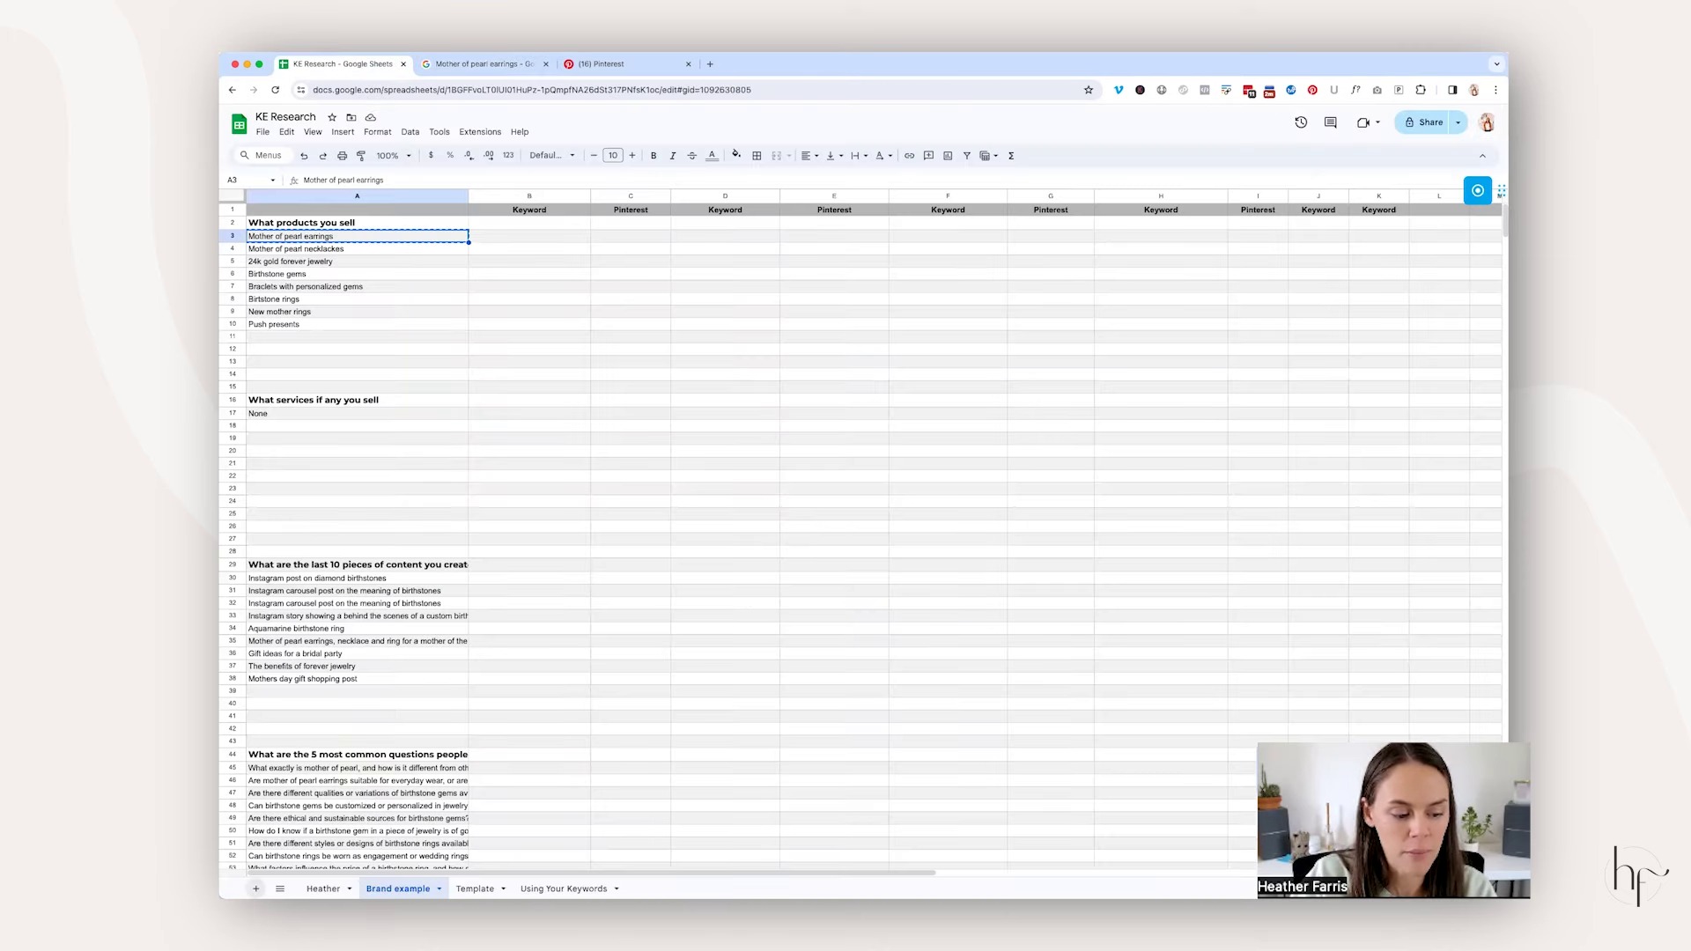
click(256, 888)
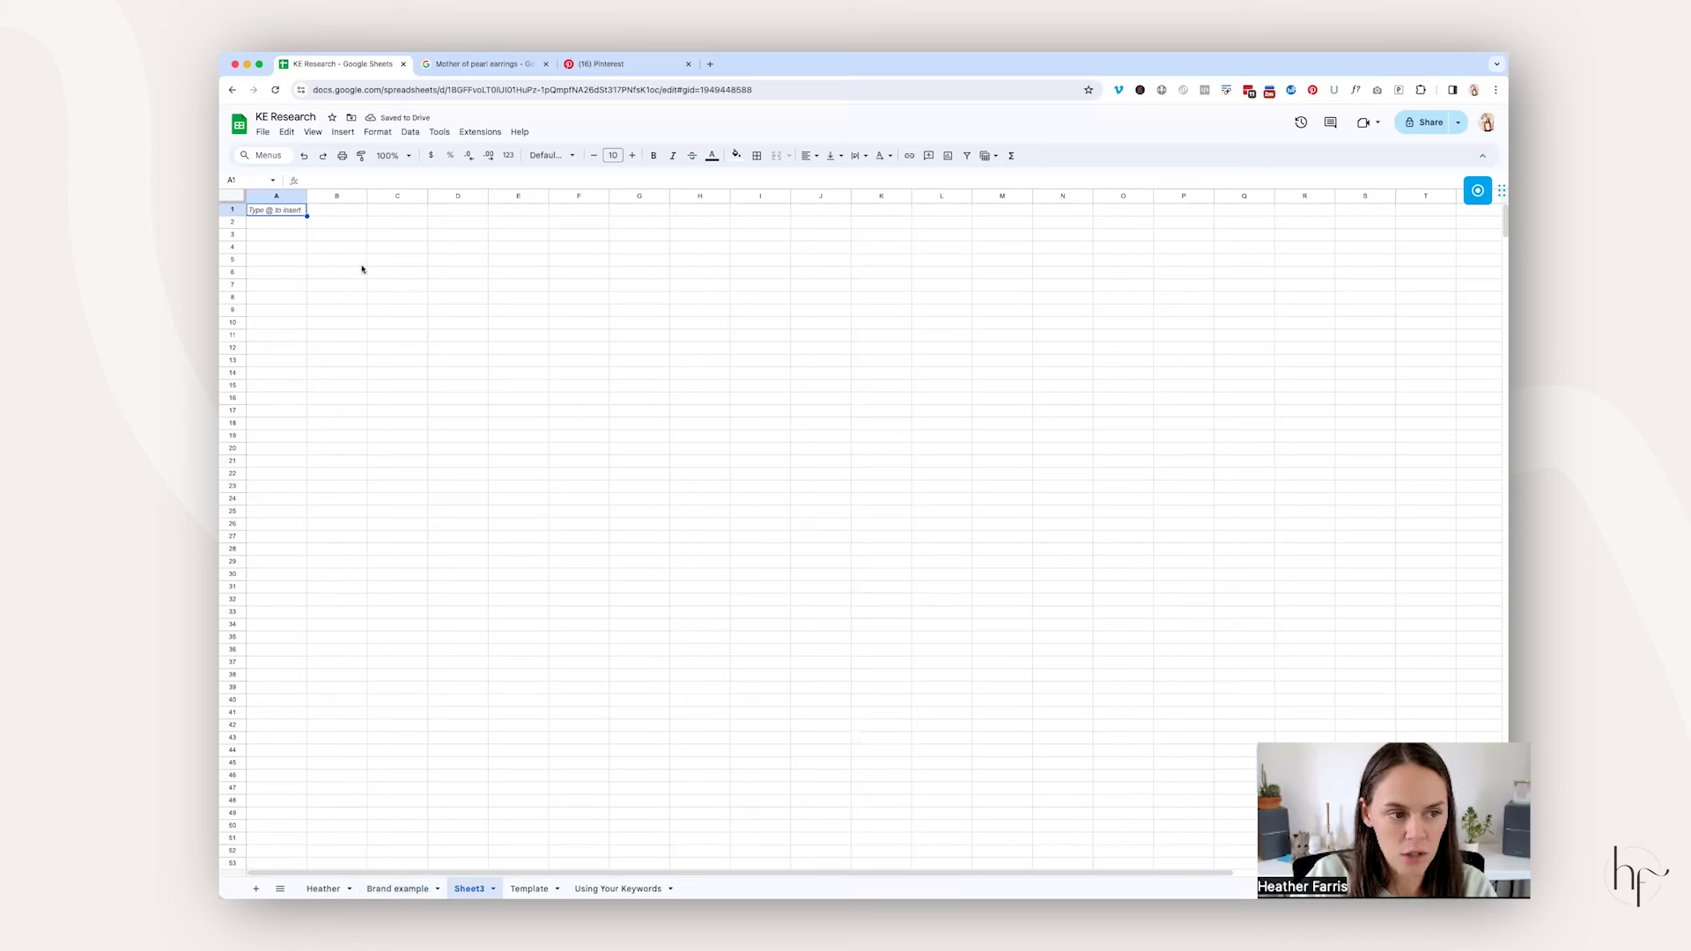
key(ctrl+v)
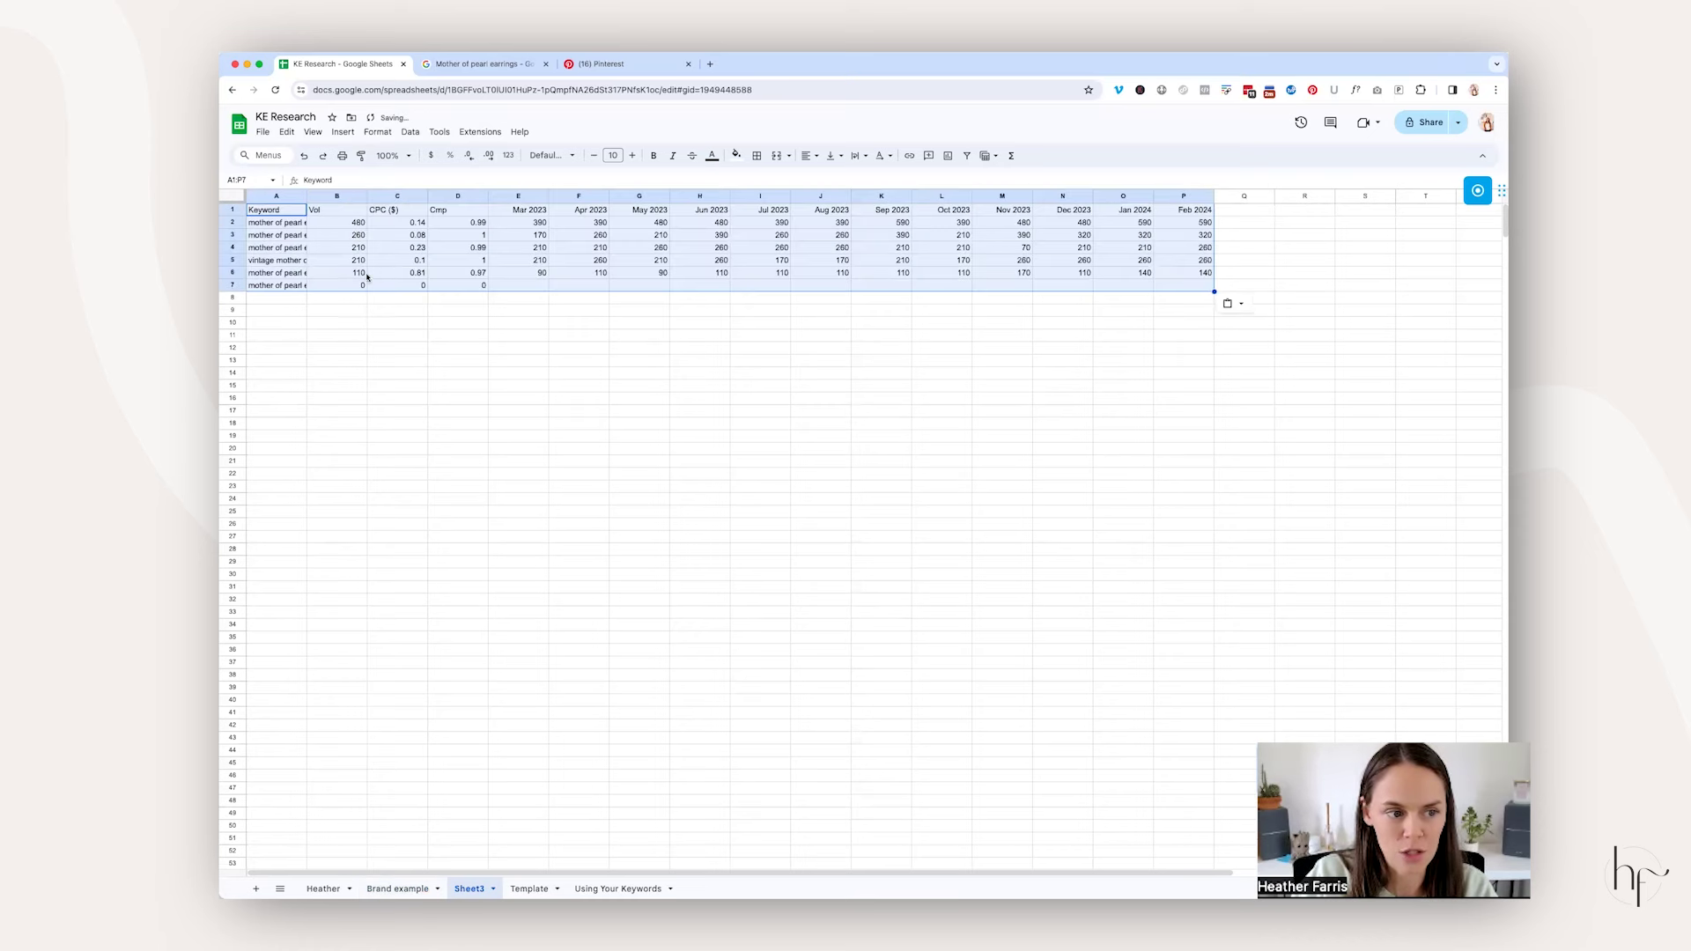
Step: Clear the volume, CPC, competition and monthly data from the pasted list, keeping only the Keyword column
drag(348, 213, 1229, 292)
key(Delete)
click(337, 222)
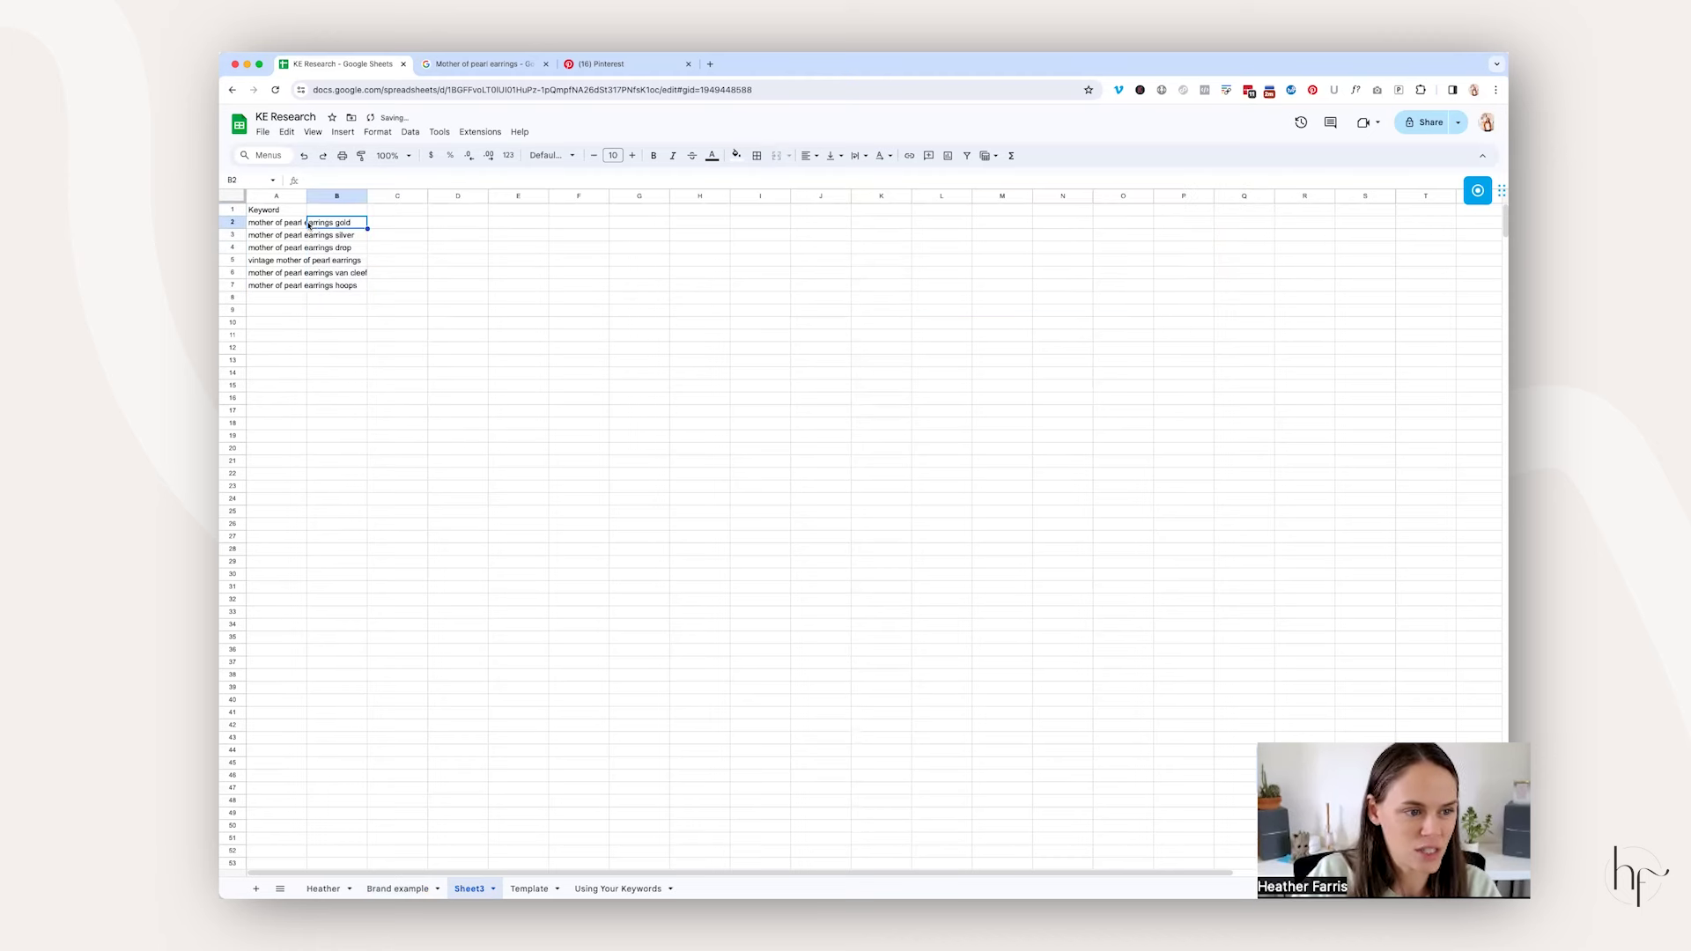
Step: Copy the six related keywords in A2:A7 into the Brand example sheet's first Keyword cell for mother of pearl earrings, B3
drag(277, 222, 277, 286)
key(ctrl+c)
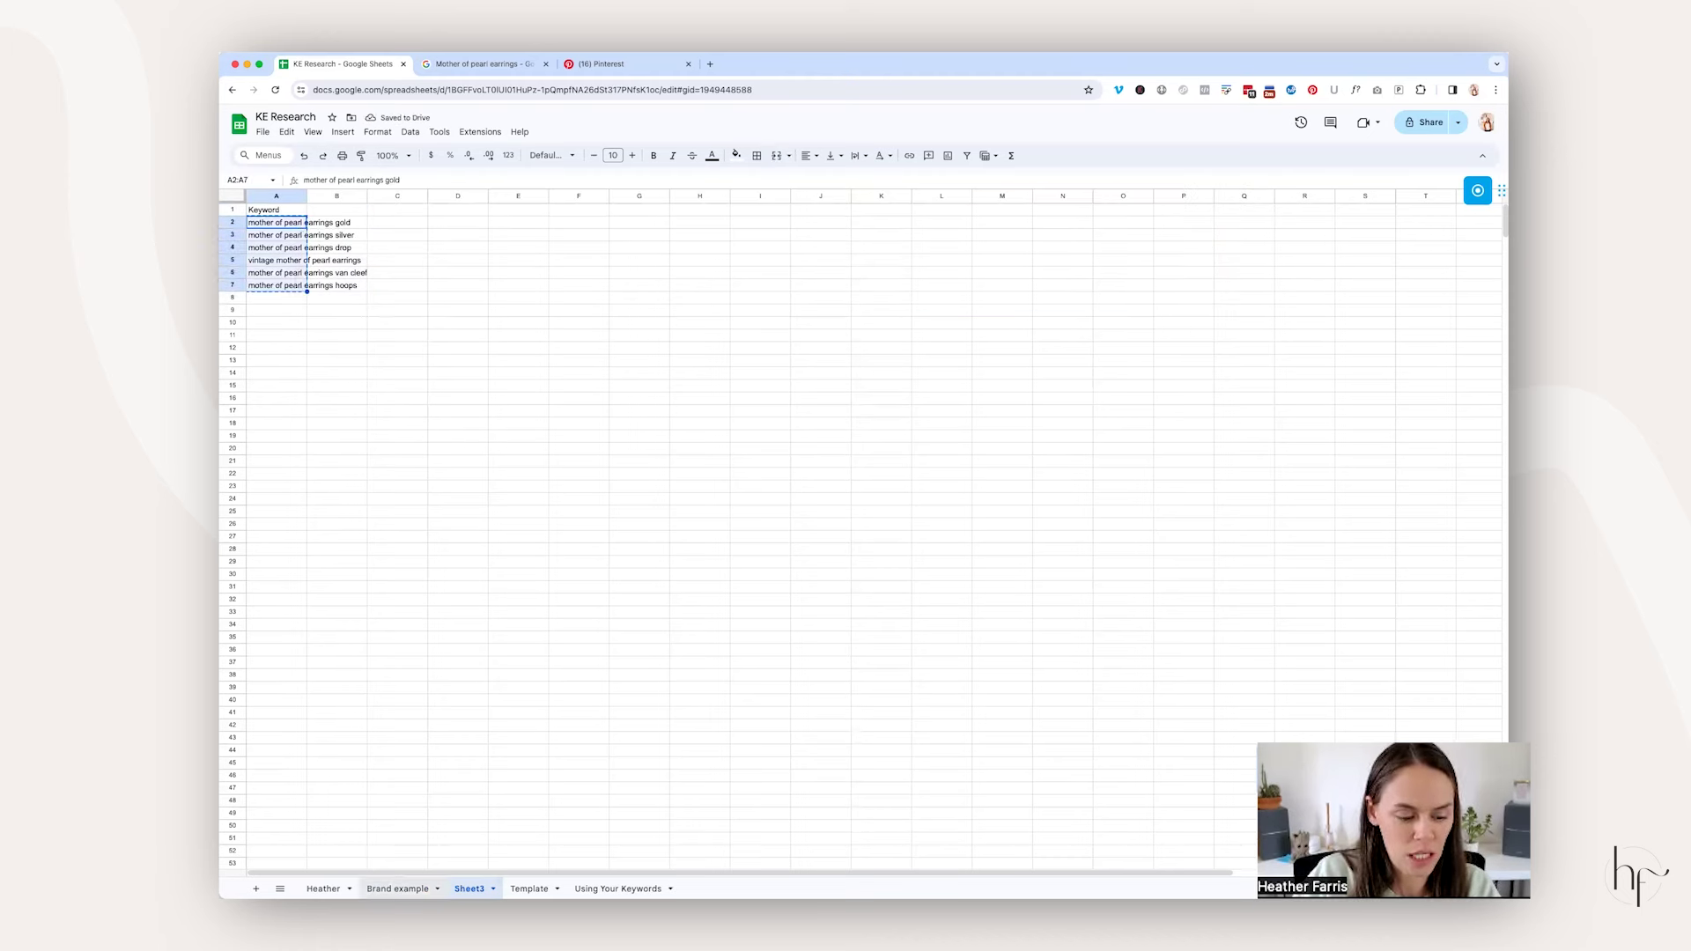
click(398, 889)
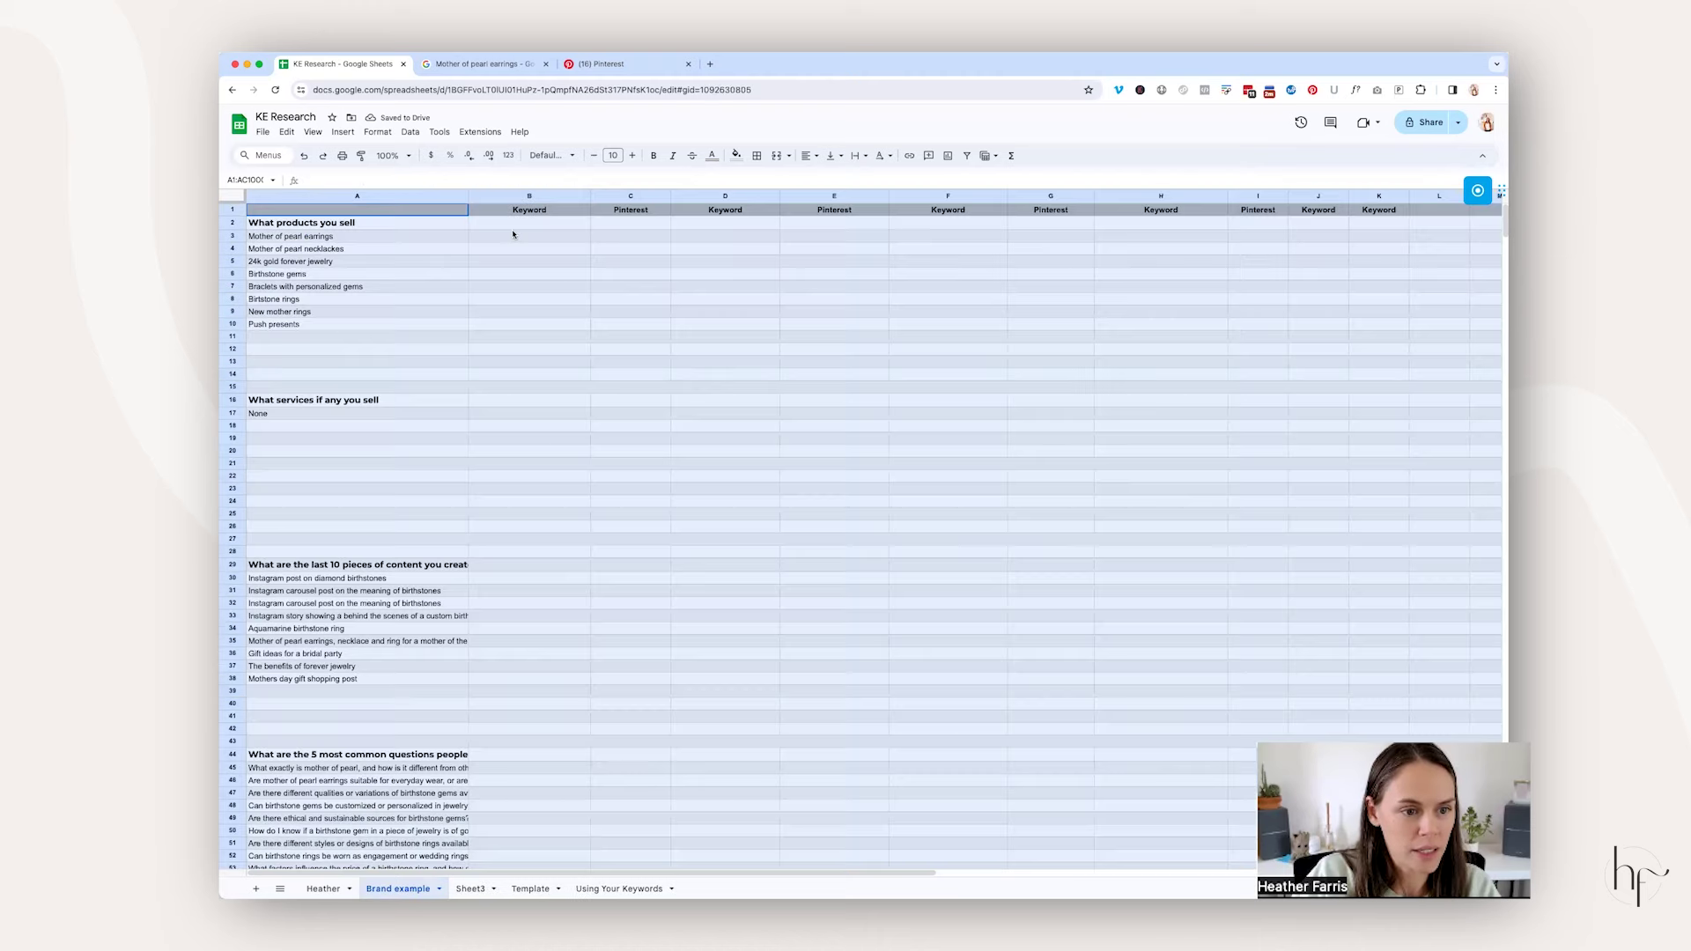
click(527, 237)
double_click(526, 237)
key(cmd+v)
click(698, 249)
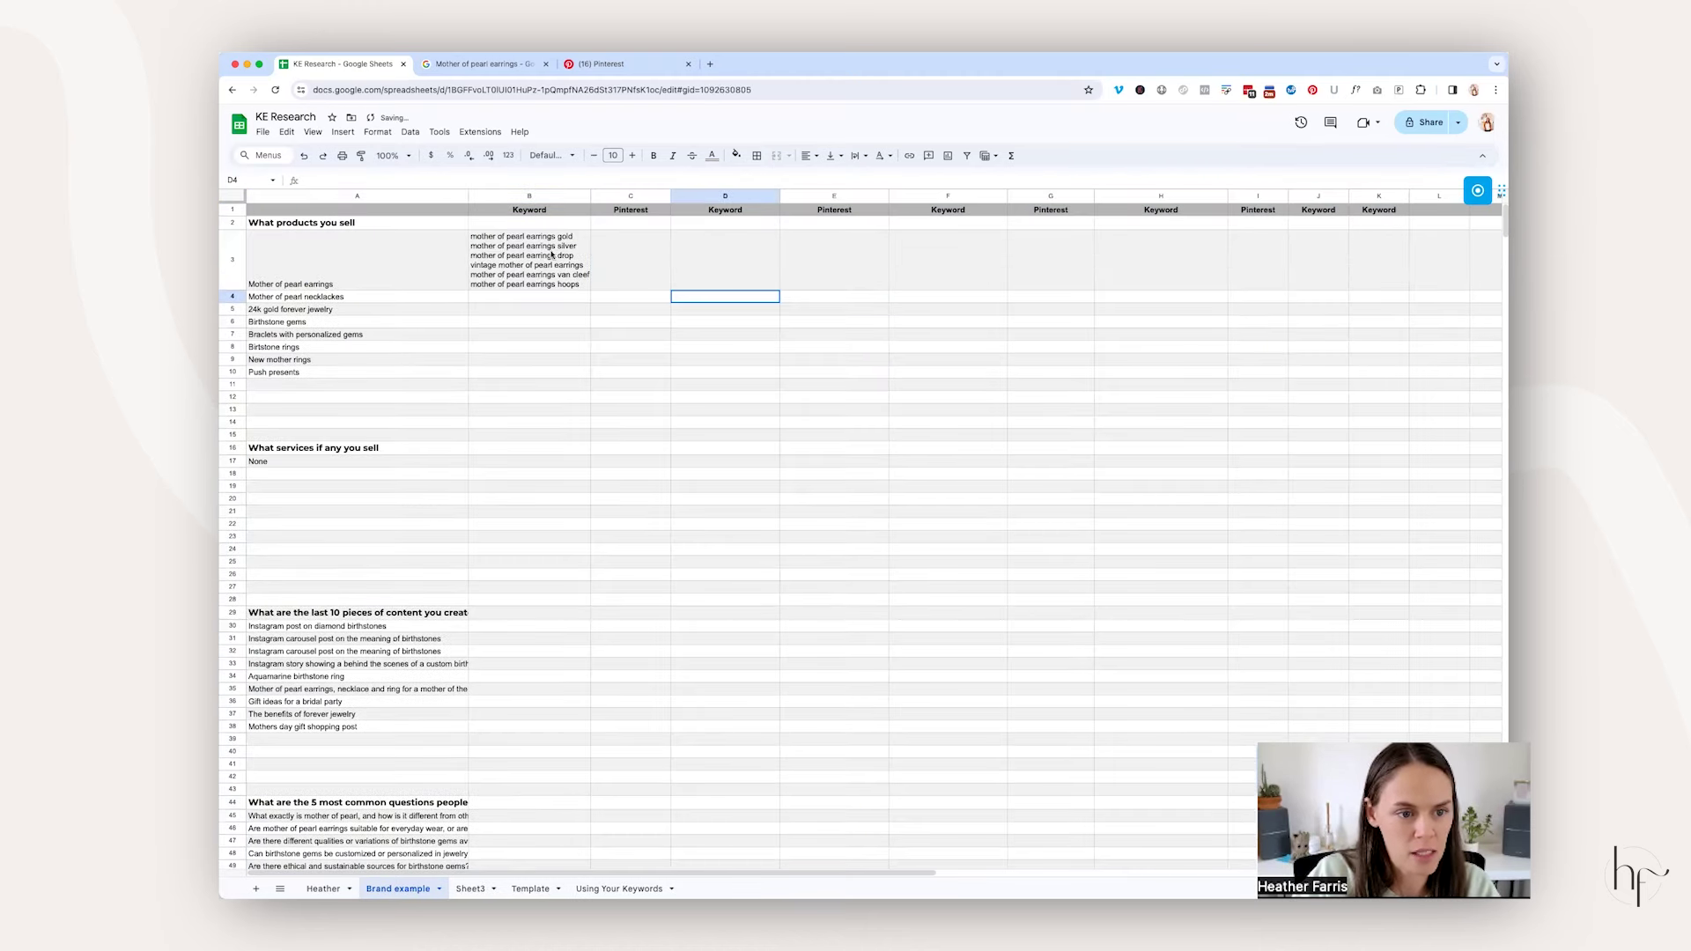
Step: Align the "Mother of pearl earrings" product cell, A3, vertically to the middle
click(293, 282)
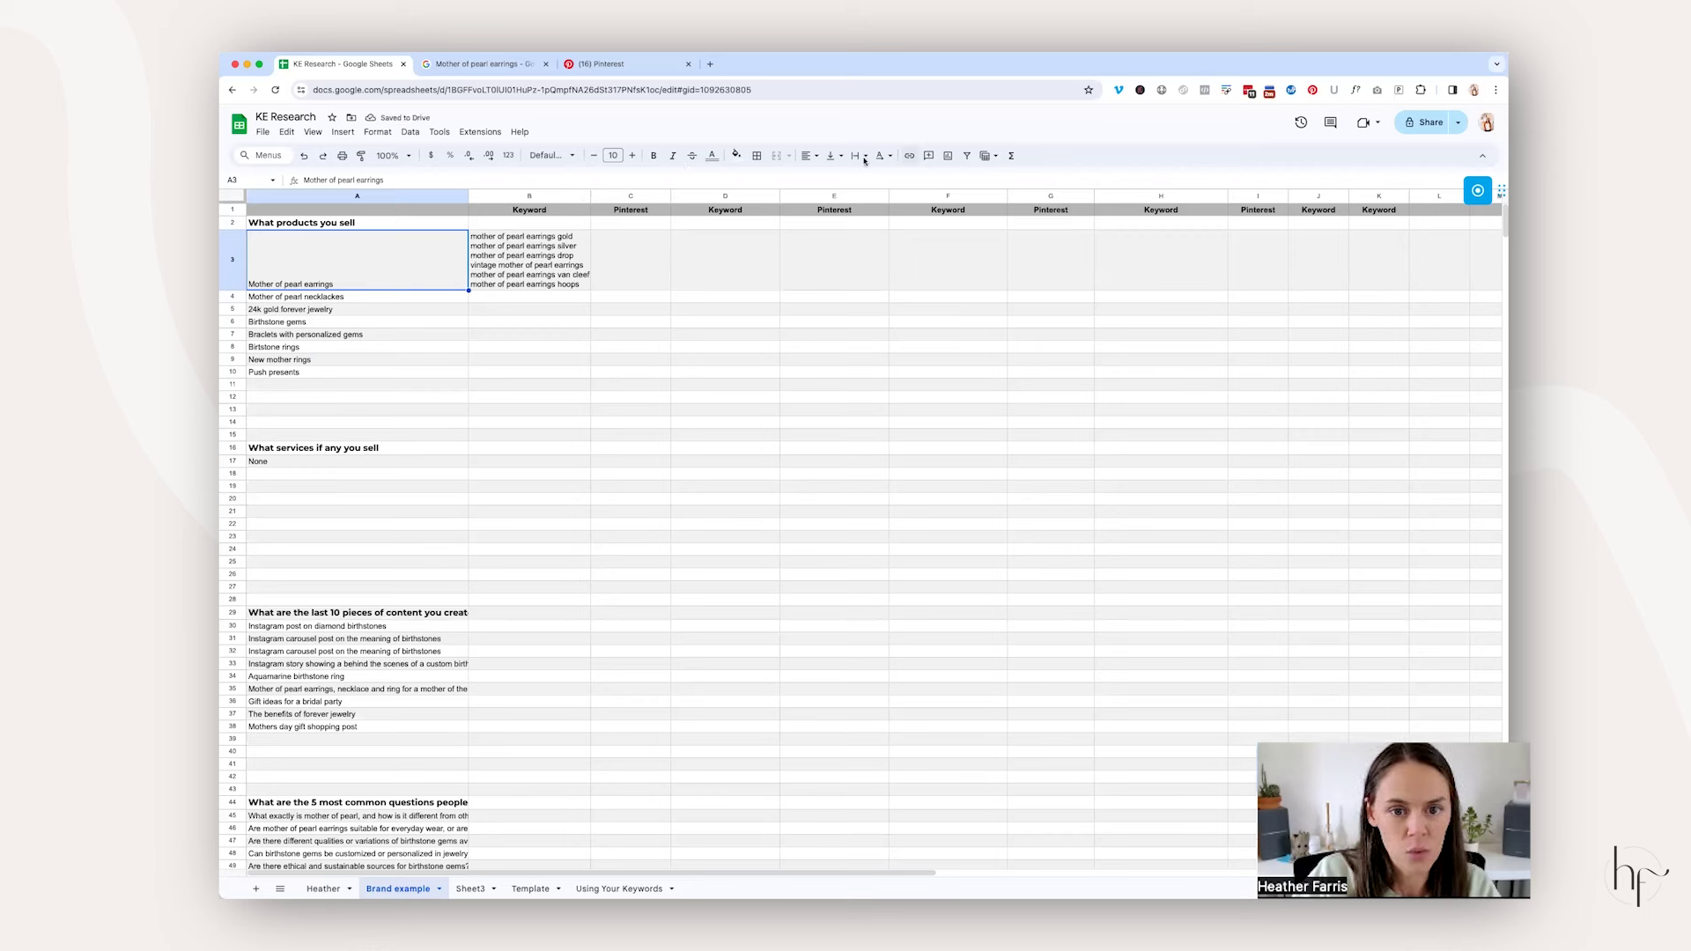
click(850, 156)
click(831, 155)
click(857, 179)
click(517, 295)
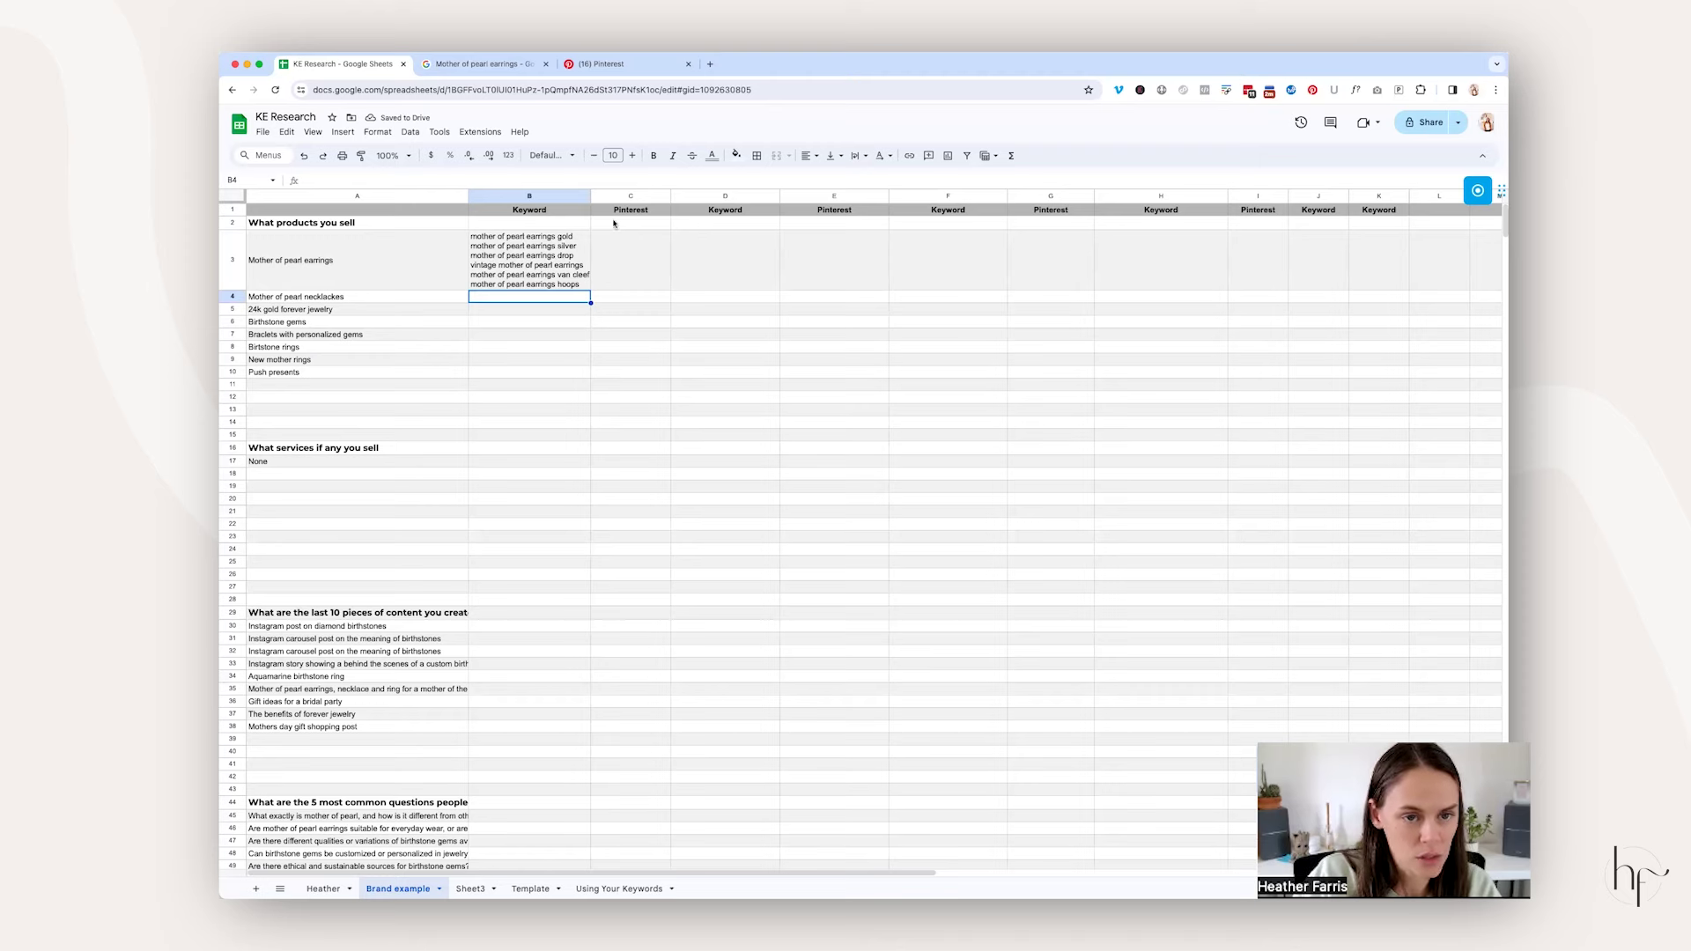
Step: Copy the Long-Tail Keywords list from the Google results and paste it at A9 of Sheet3, below the related keywords
click(483, 63)
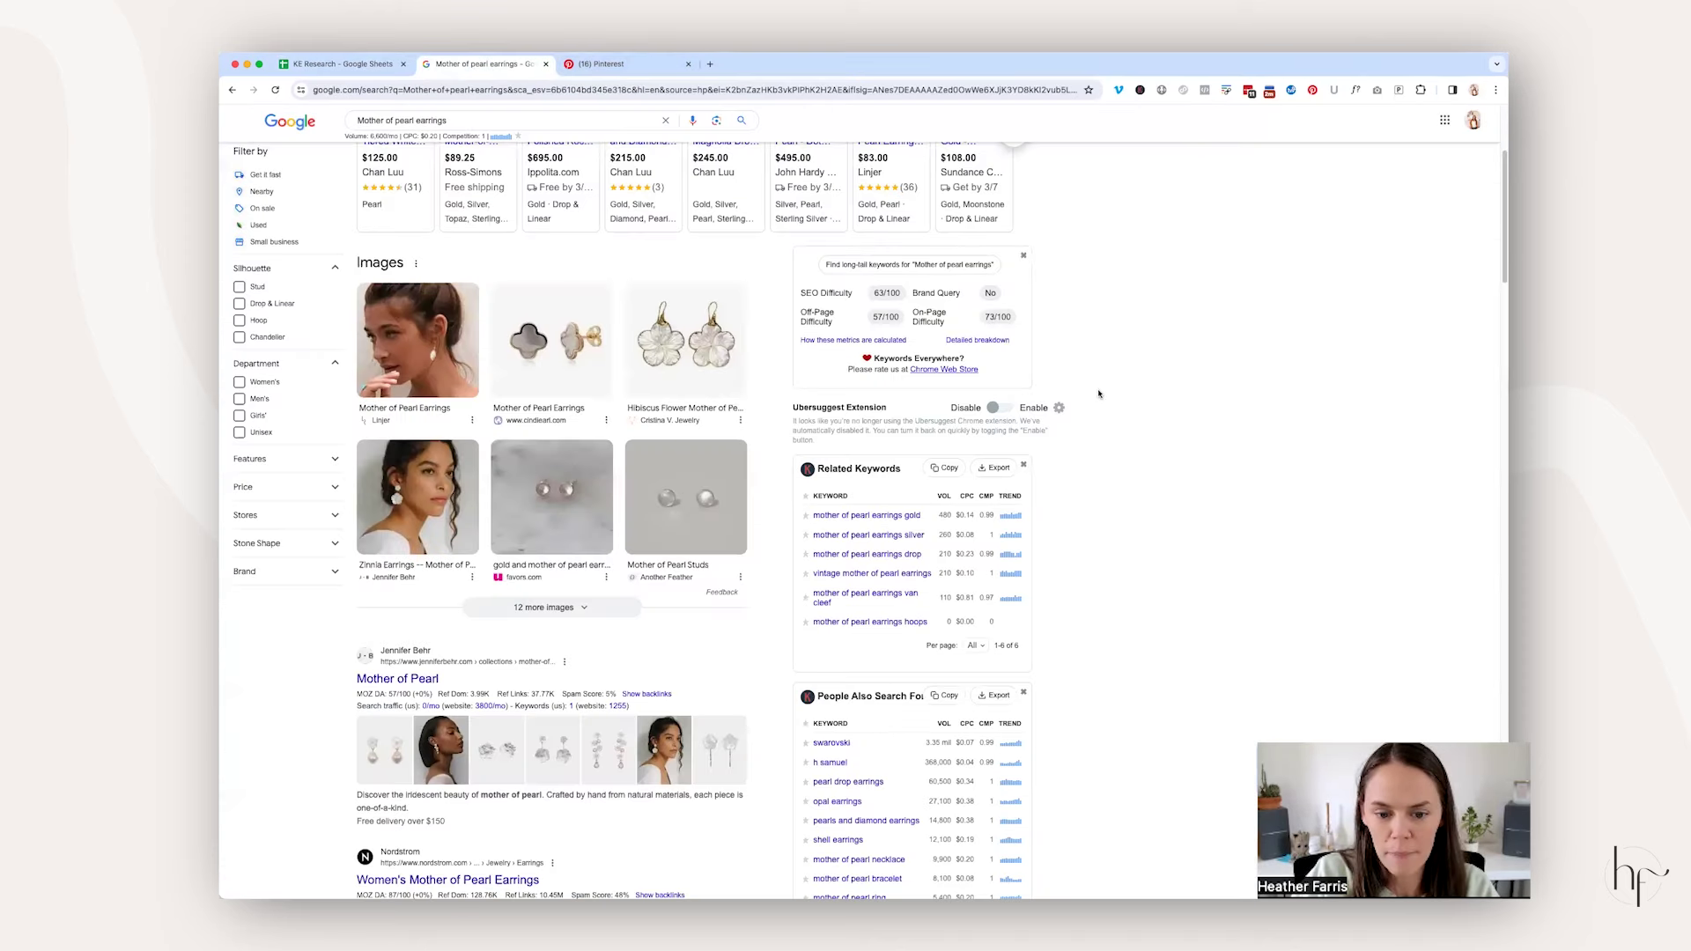
scroll(1099, 394, down, 5)
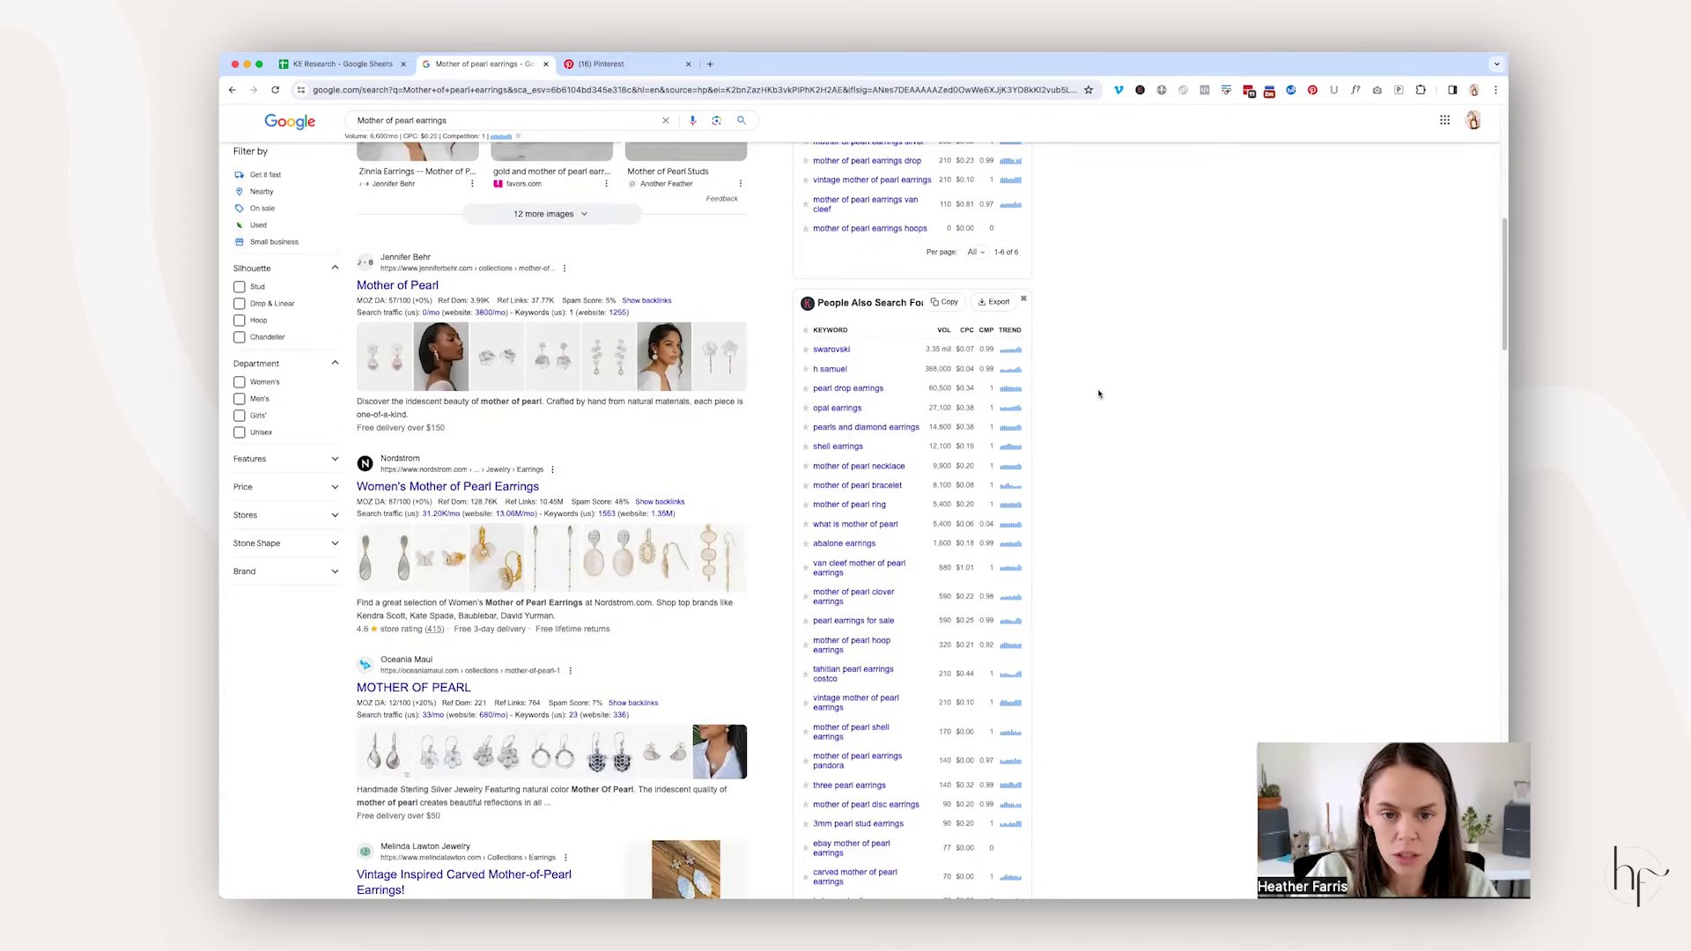
scroll(1099, 394, down, 7)
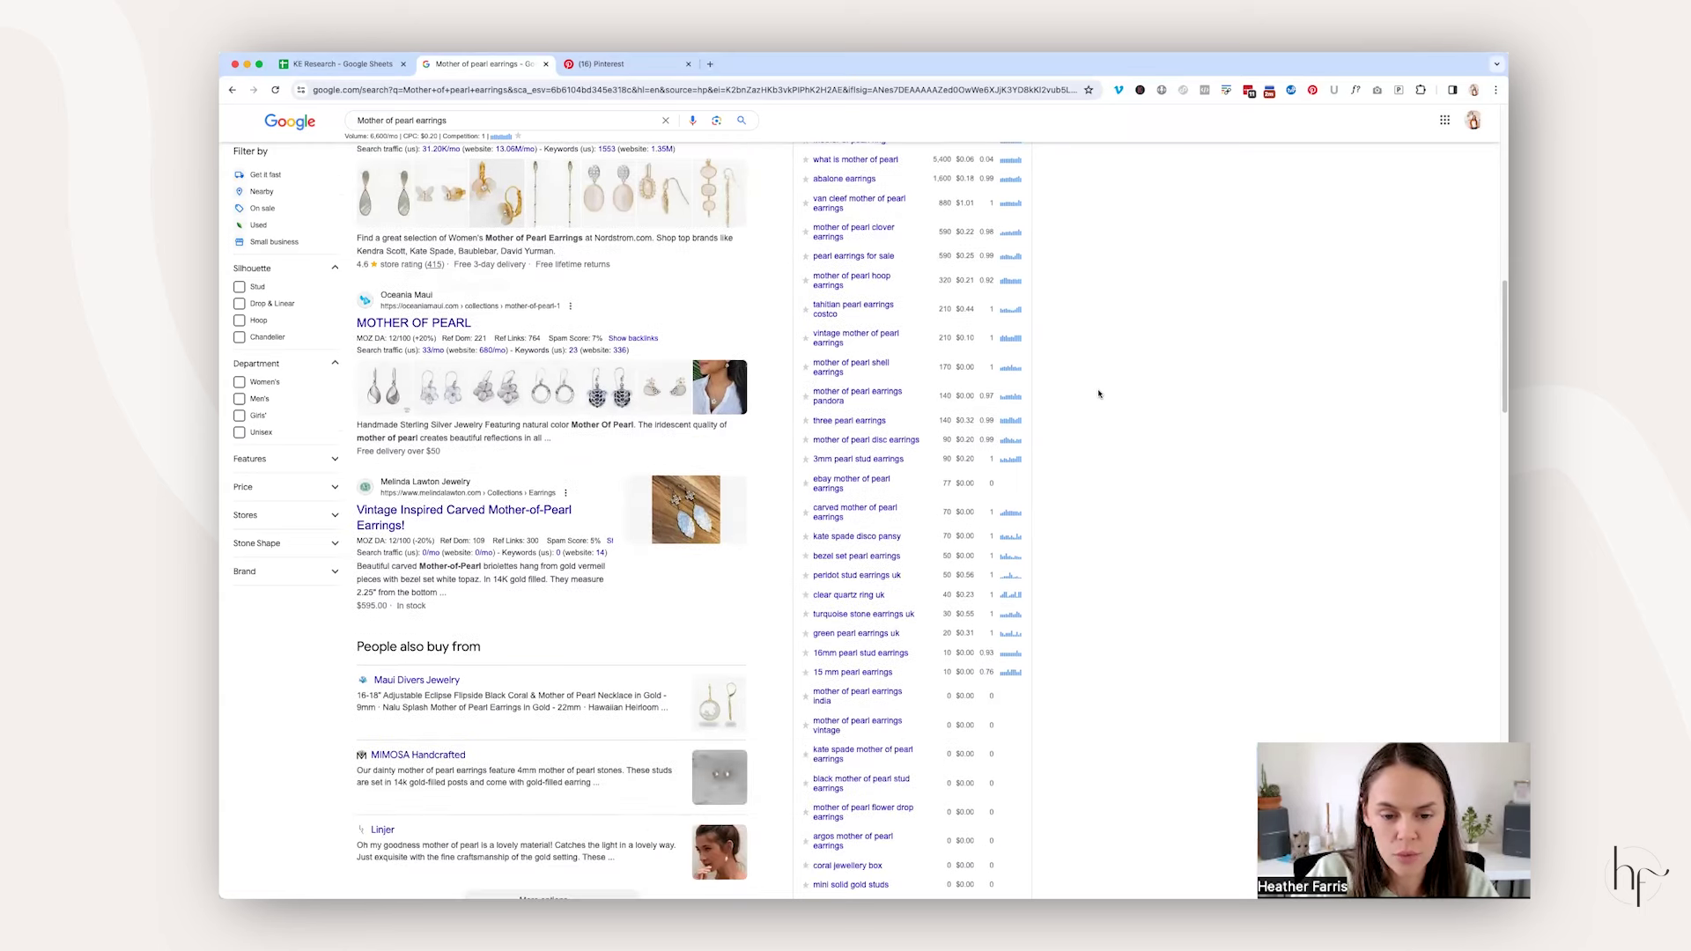
scroll(1100, 394, down, 5)
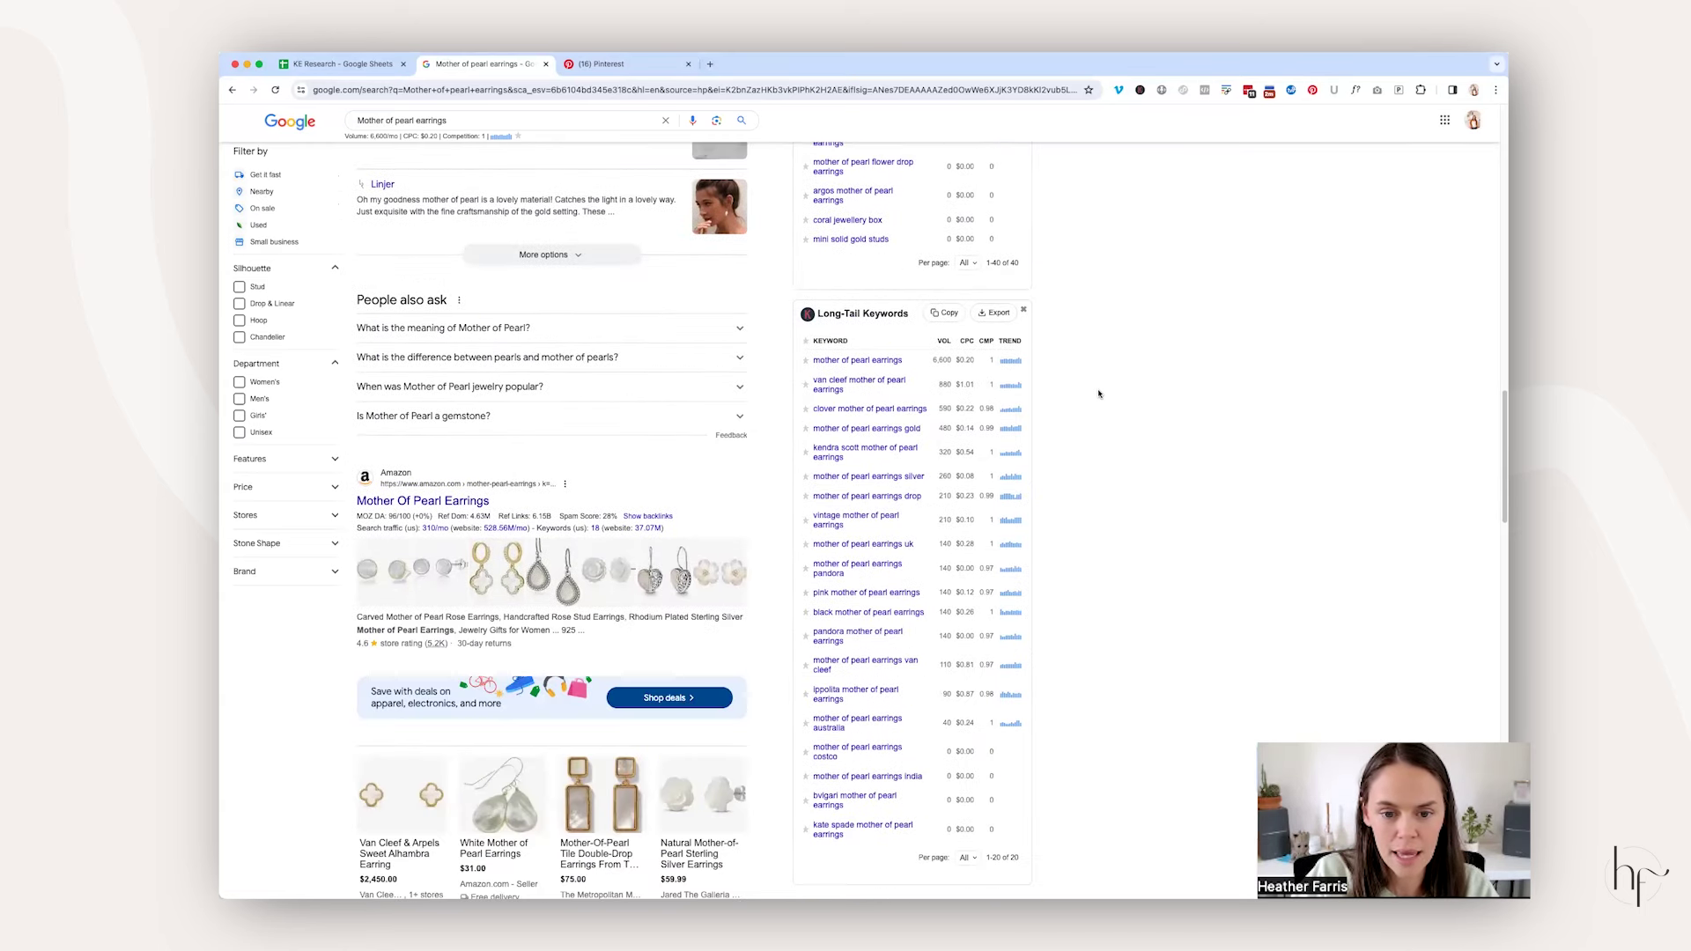
click(948, 314)
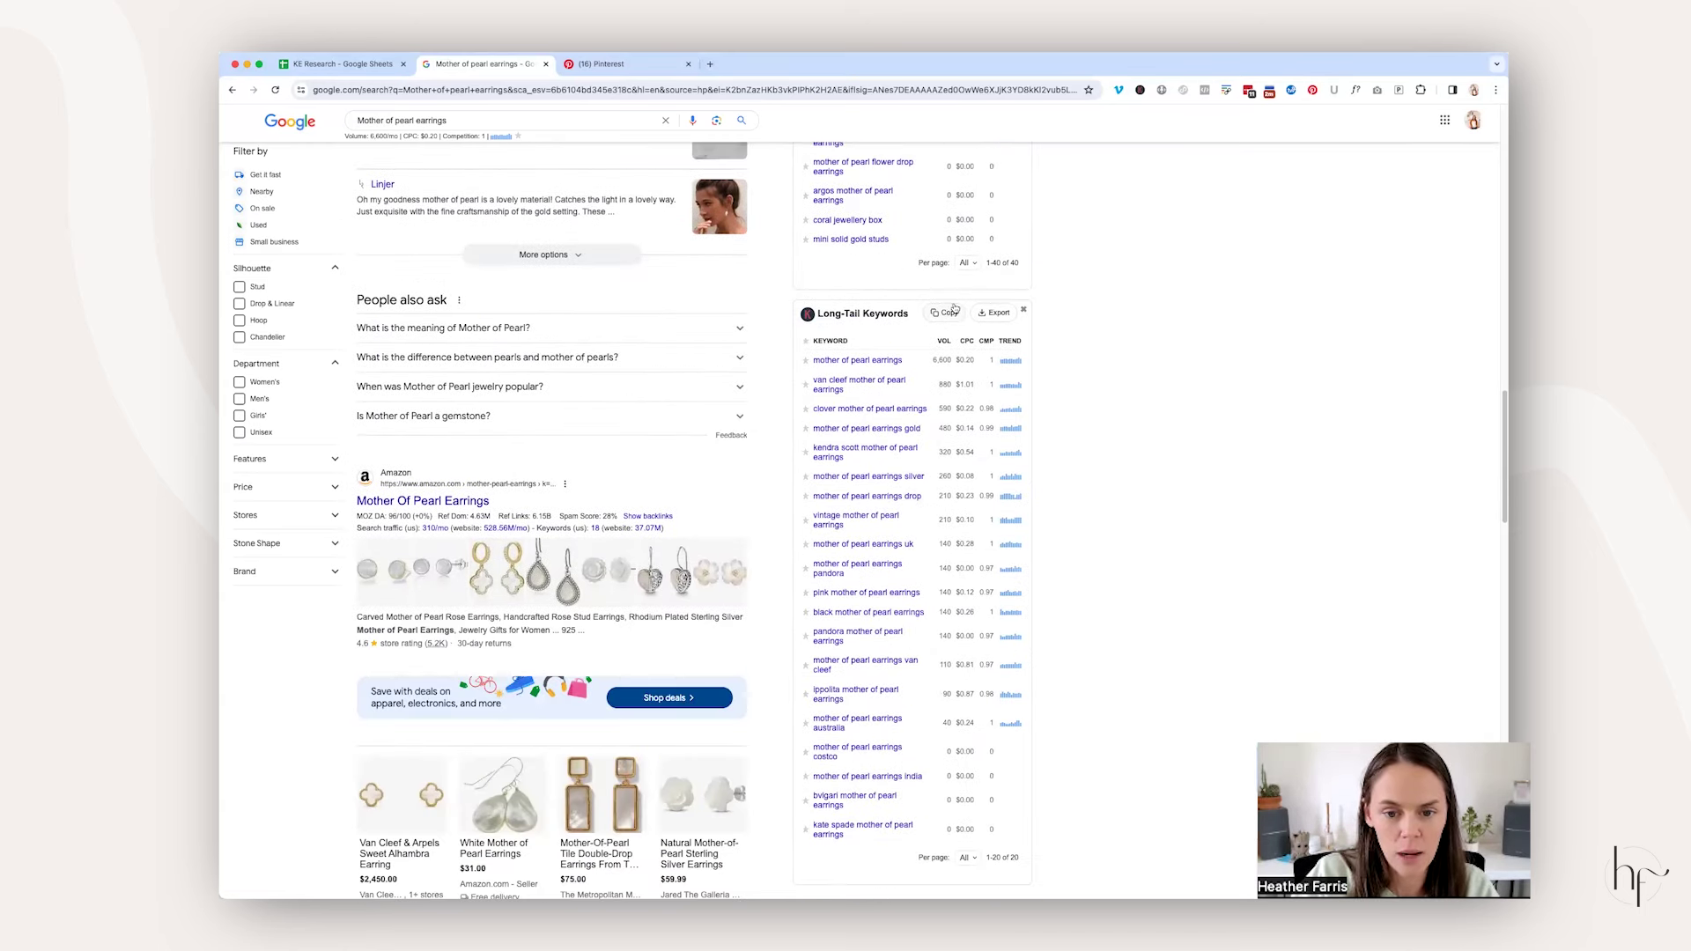
click(355, 65)
key(alt+Down)
click(288, 311)
key(ctrl+v)
Step: Copy the four long-tail keywords in A14:A17 of Sheet3 into the Brand example sheet's second Keyword cell for mother of pearl earrings, D3
drag(277, 323, 276, 562)
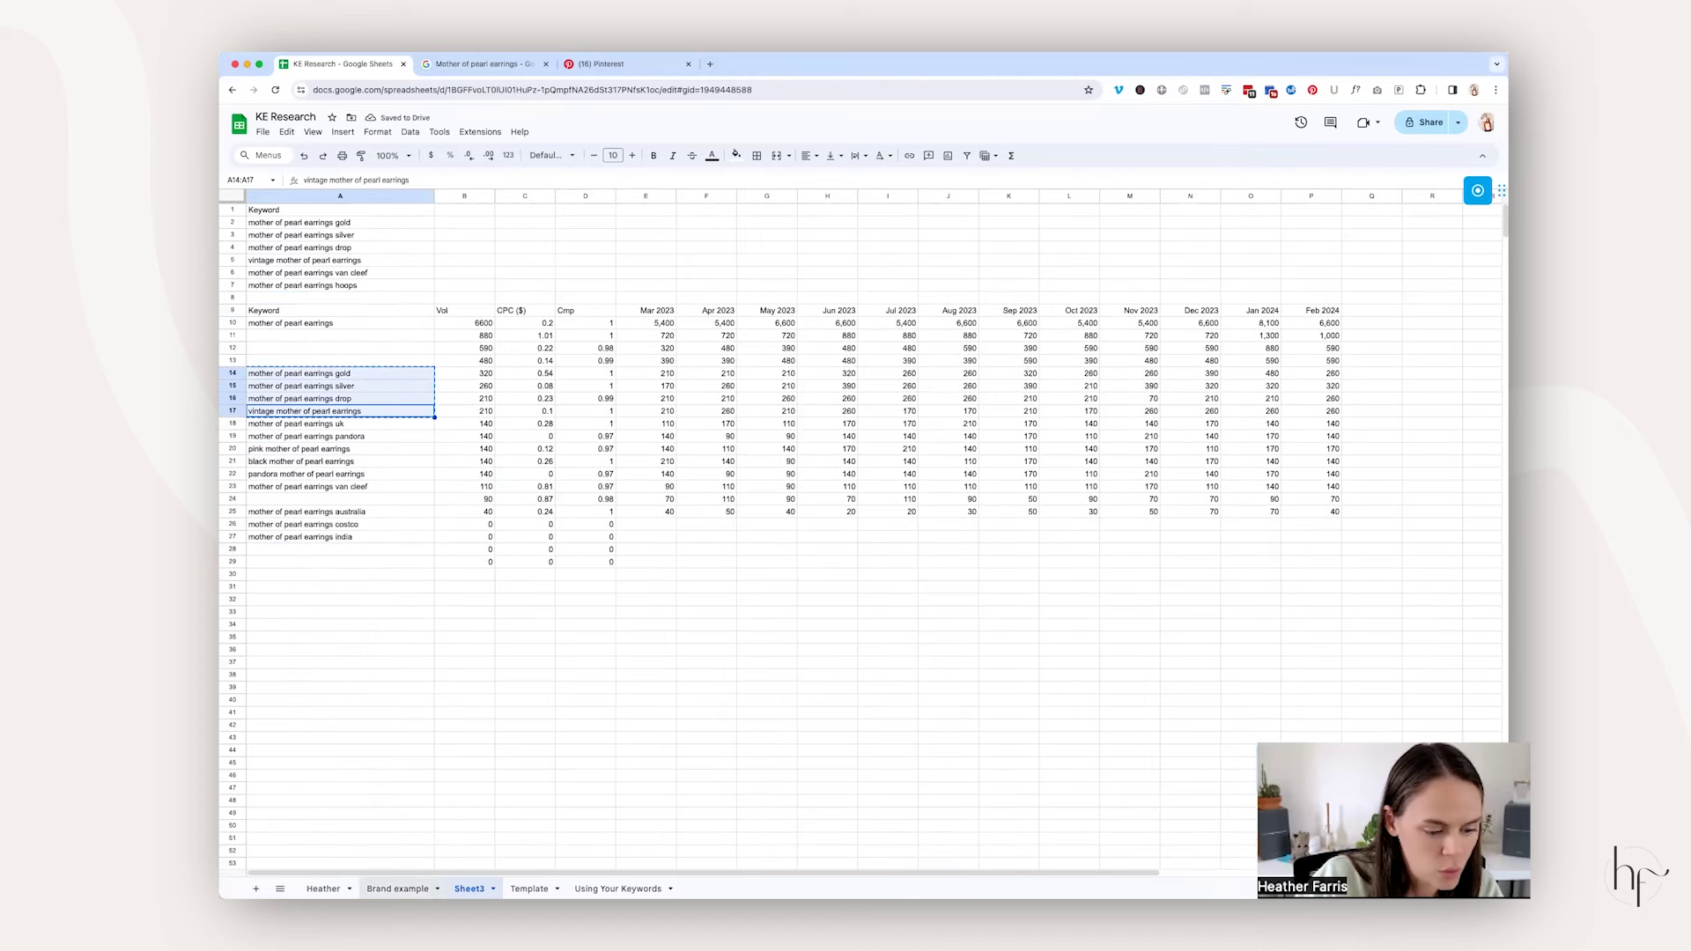
click(404, 888)
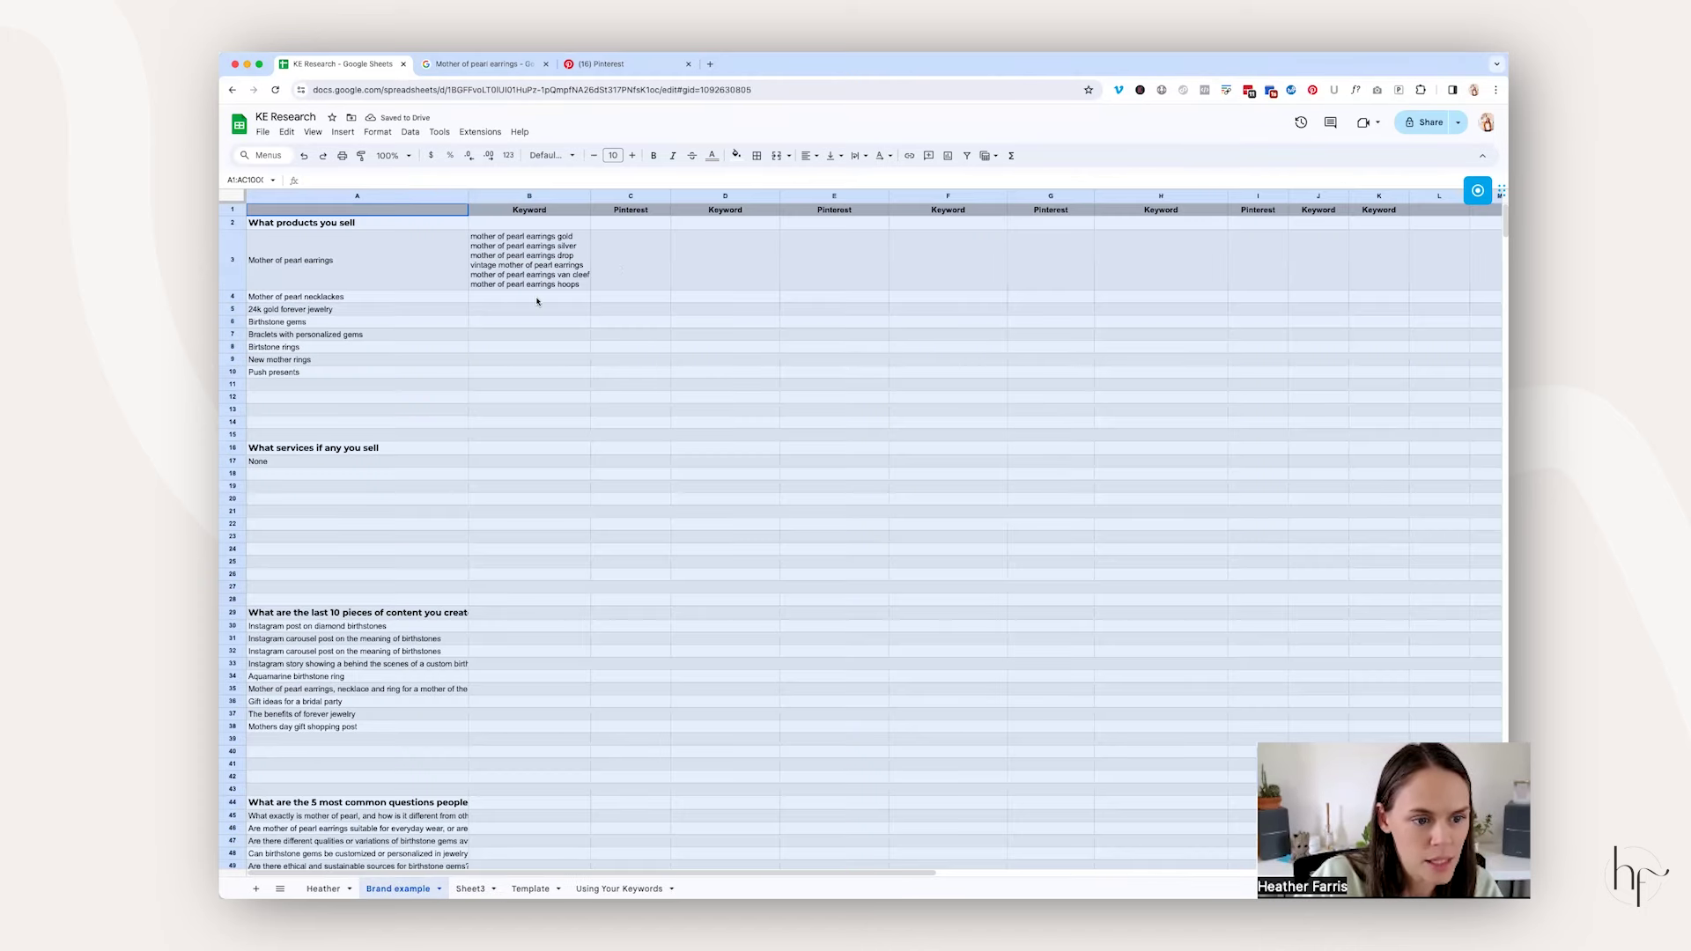
click(631, 260)
click(529, 264)
click(532, 298)
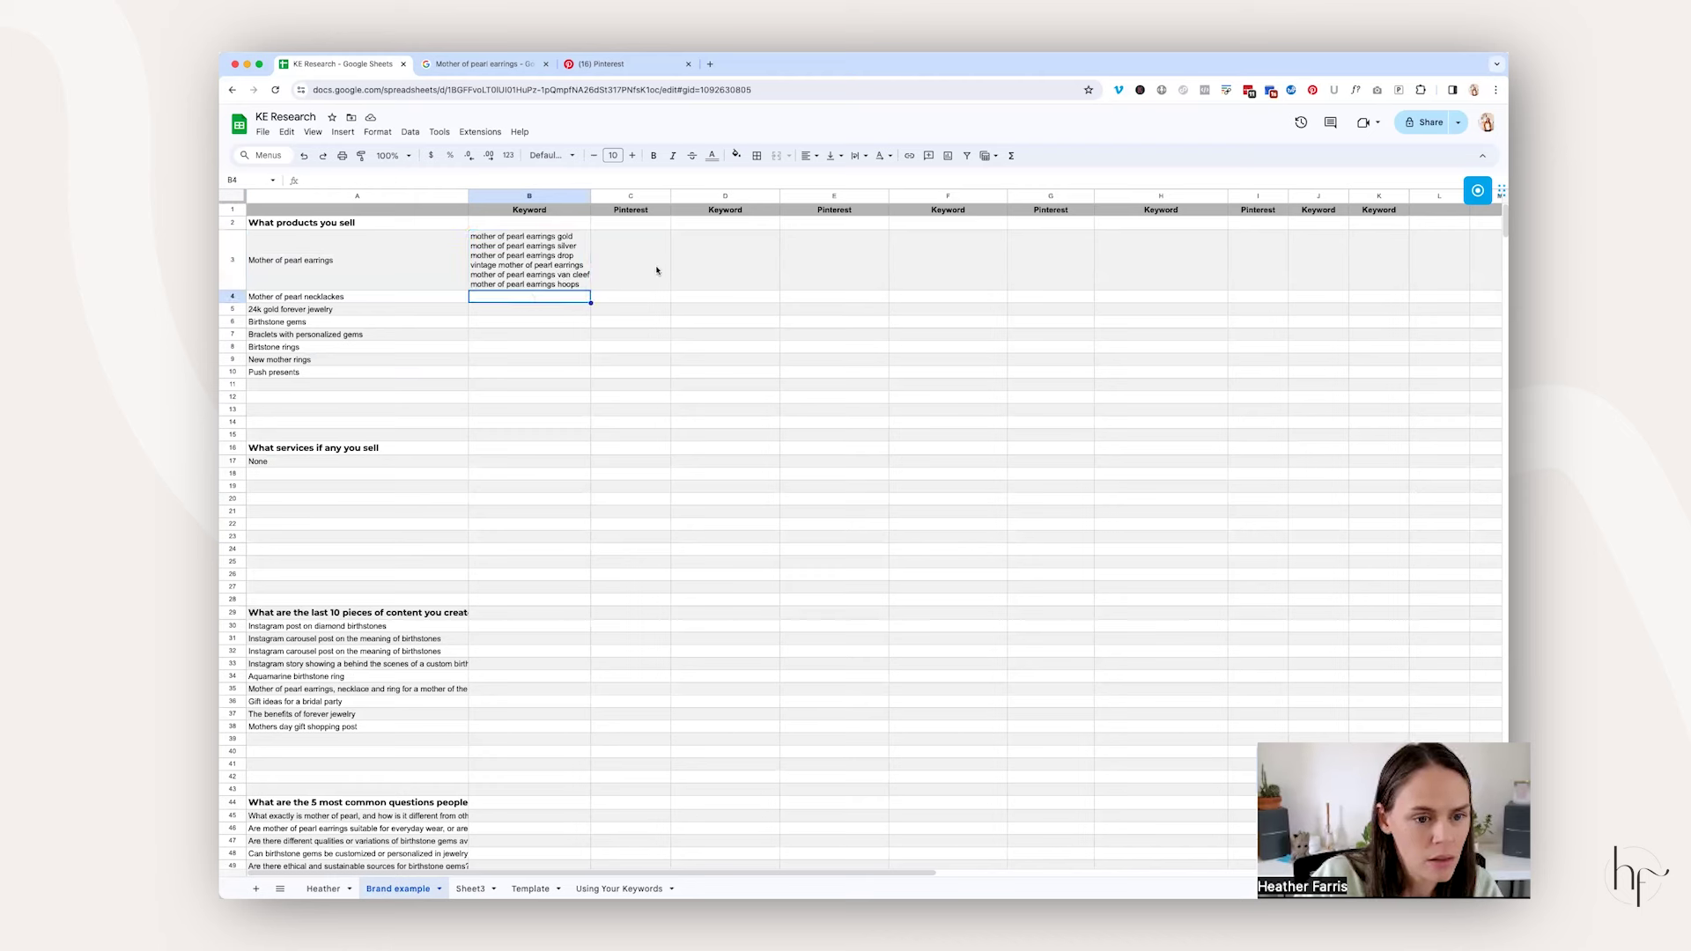
double_click(729, 264)
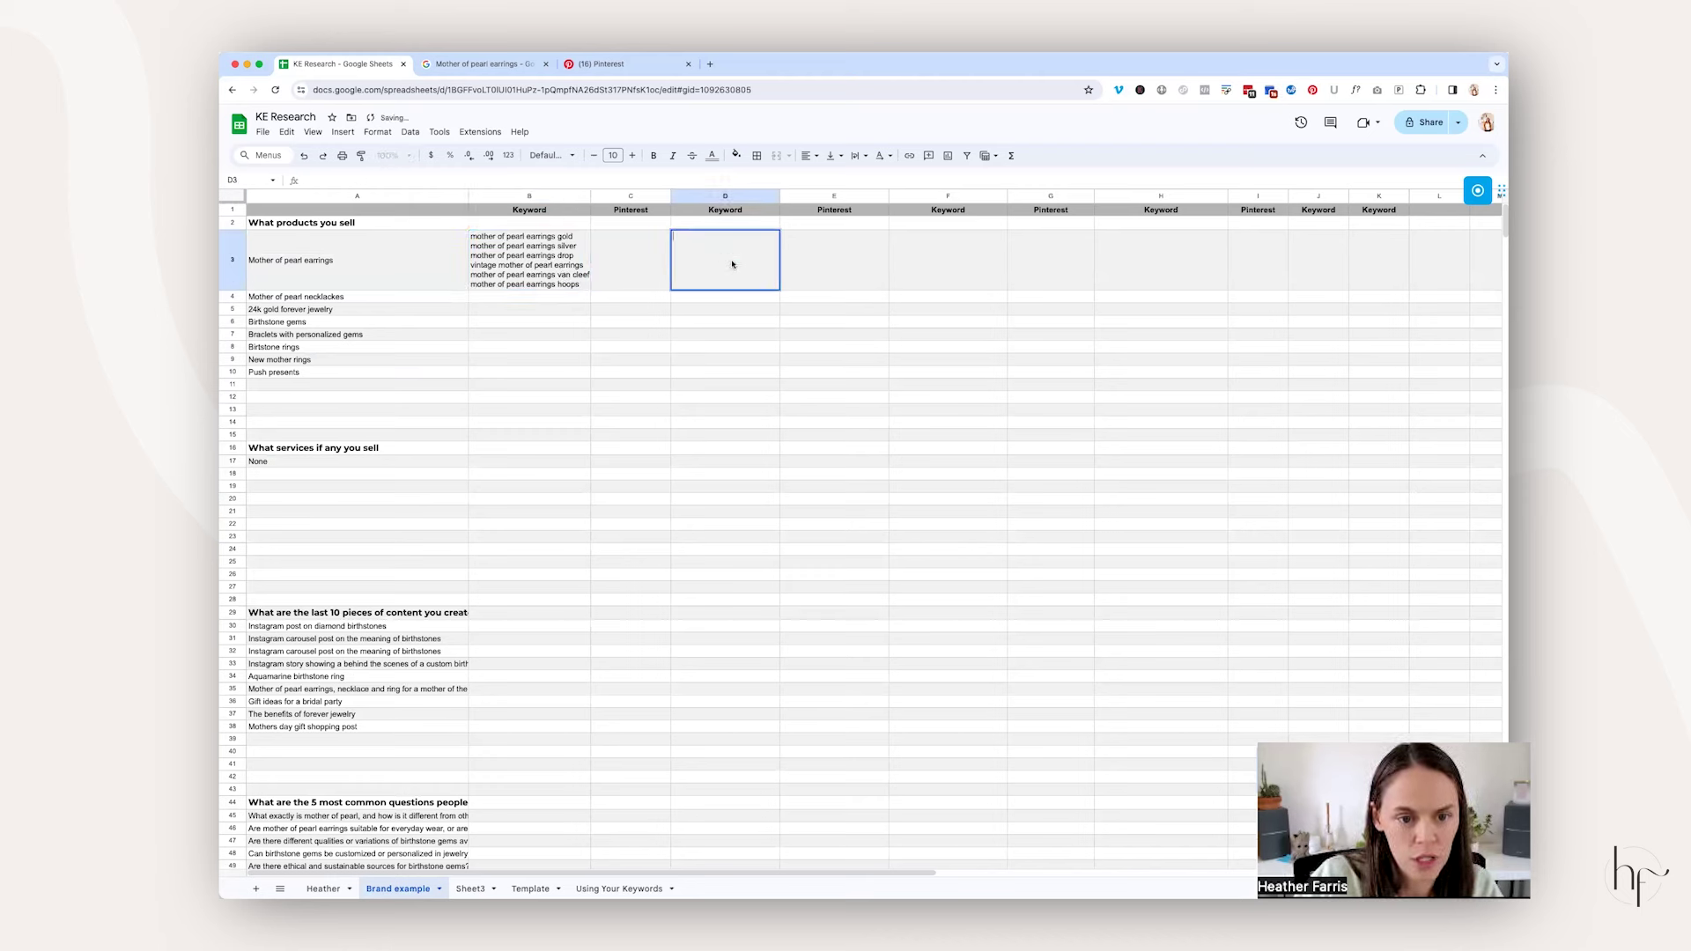
key(super+v)
key(Tab)
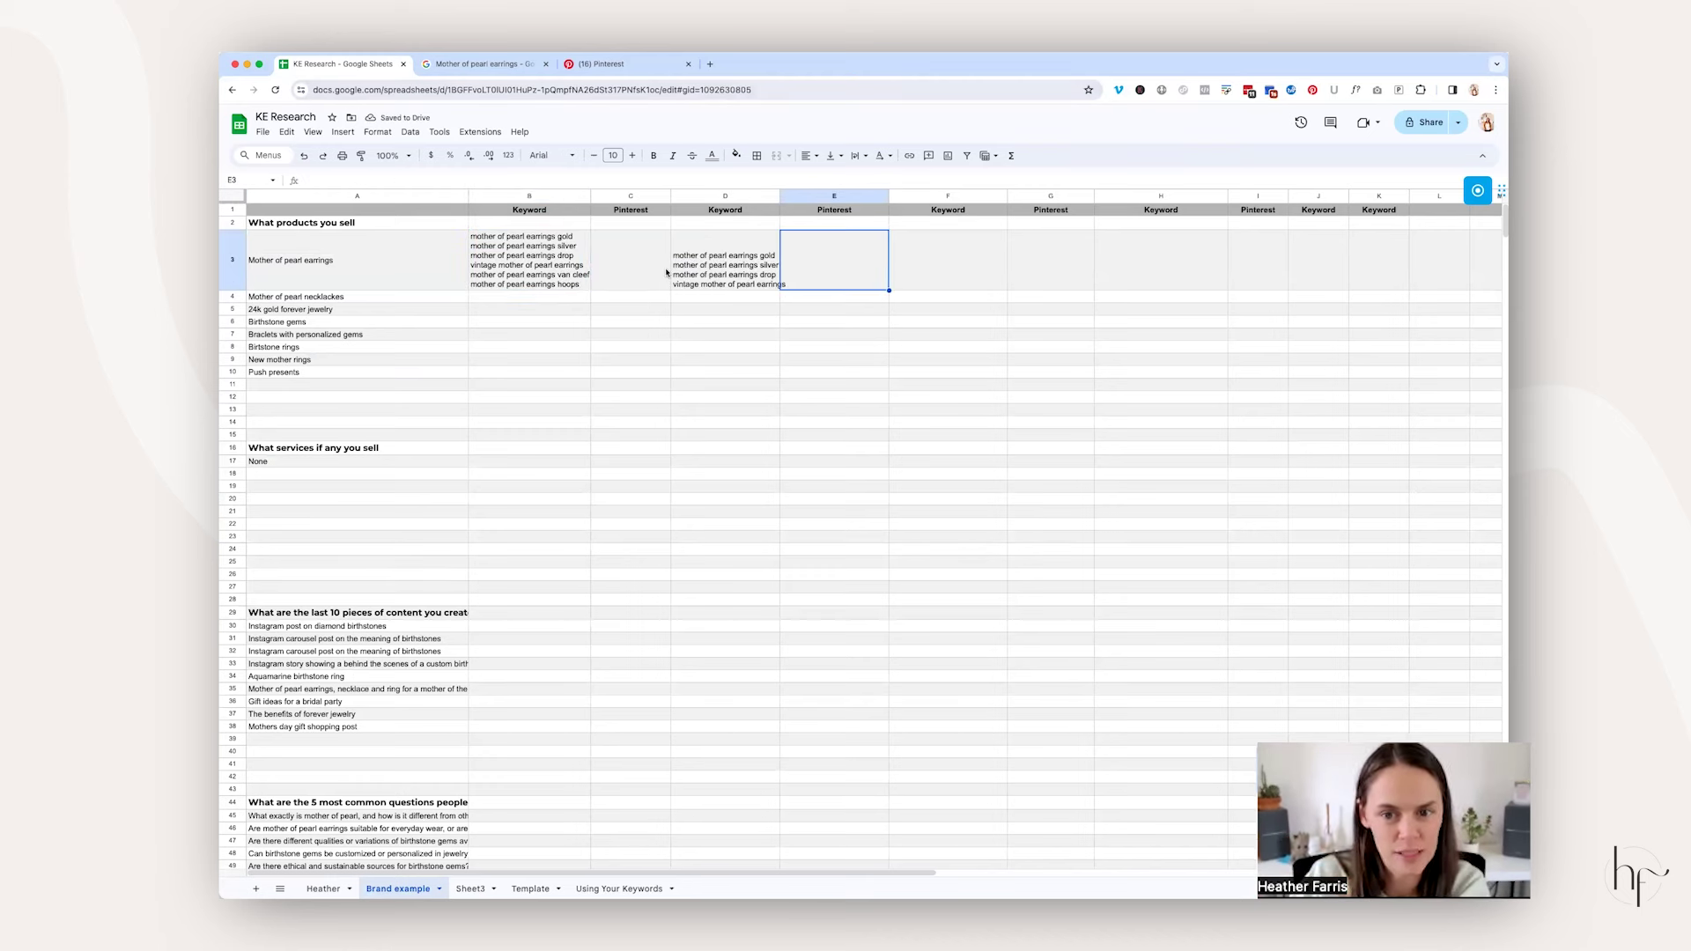
Step: Copy the mother of pearl necklaces product name from A4 of the Brand example sheet and use it for a Google search
key(alt+Down)
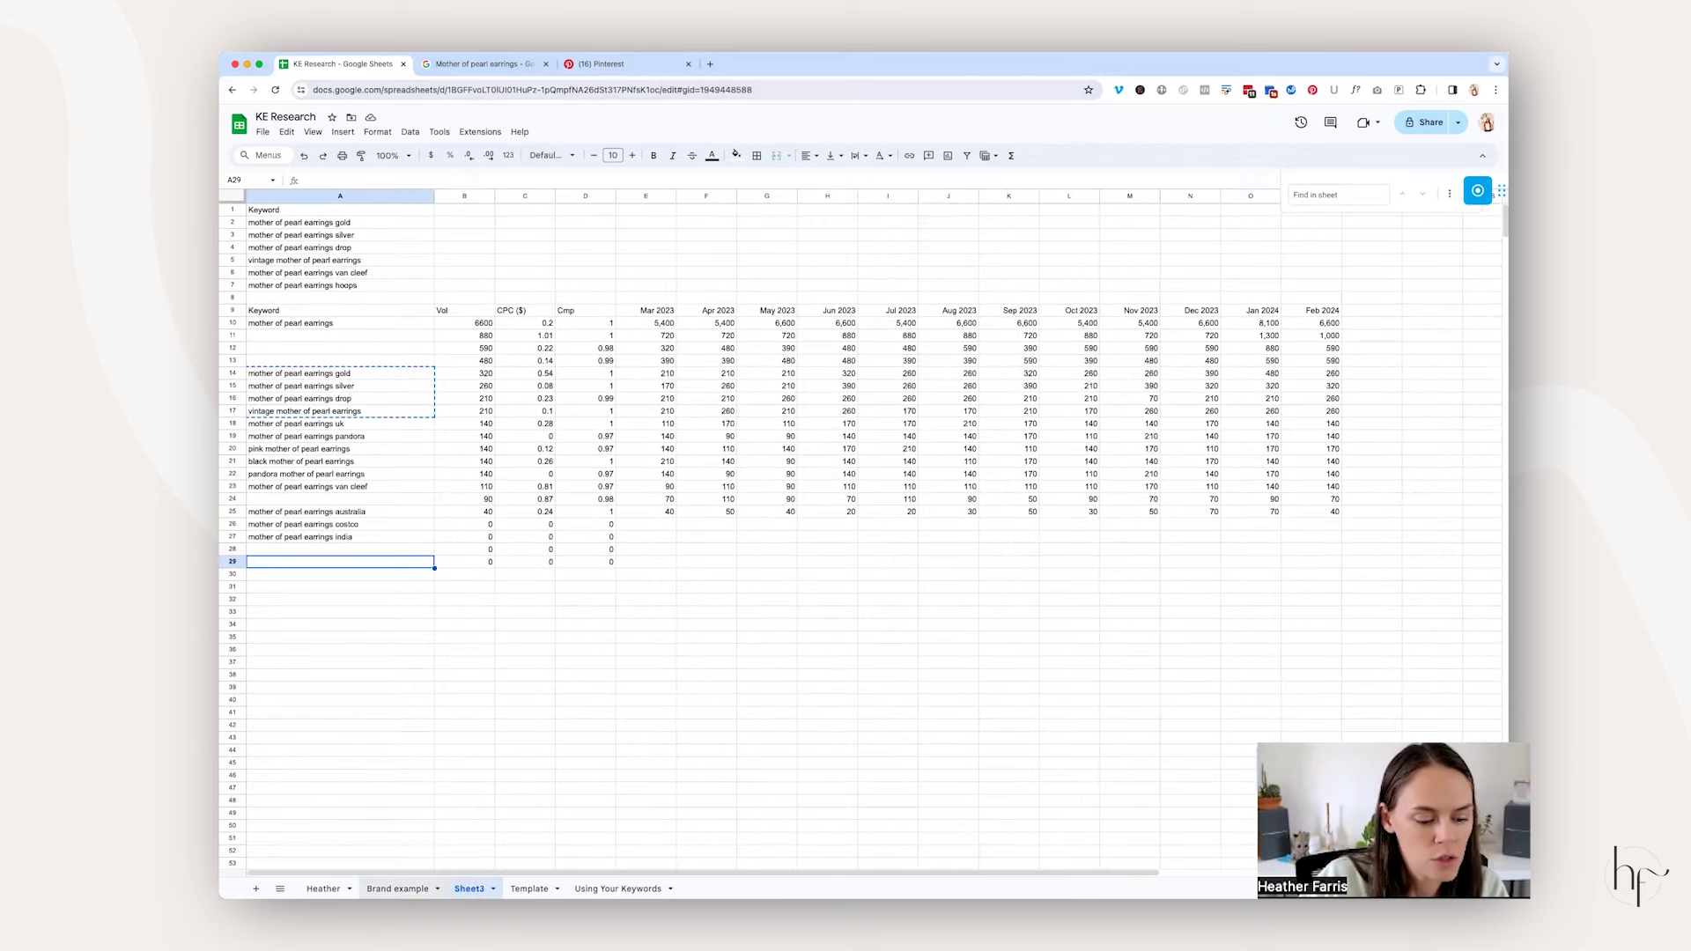
key(alt+Up)
key(super+a)
click(392, 299)
key(super+c)
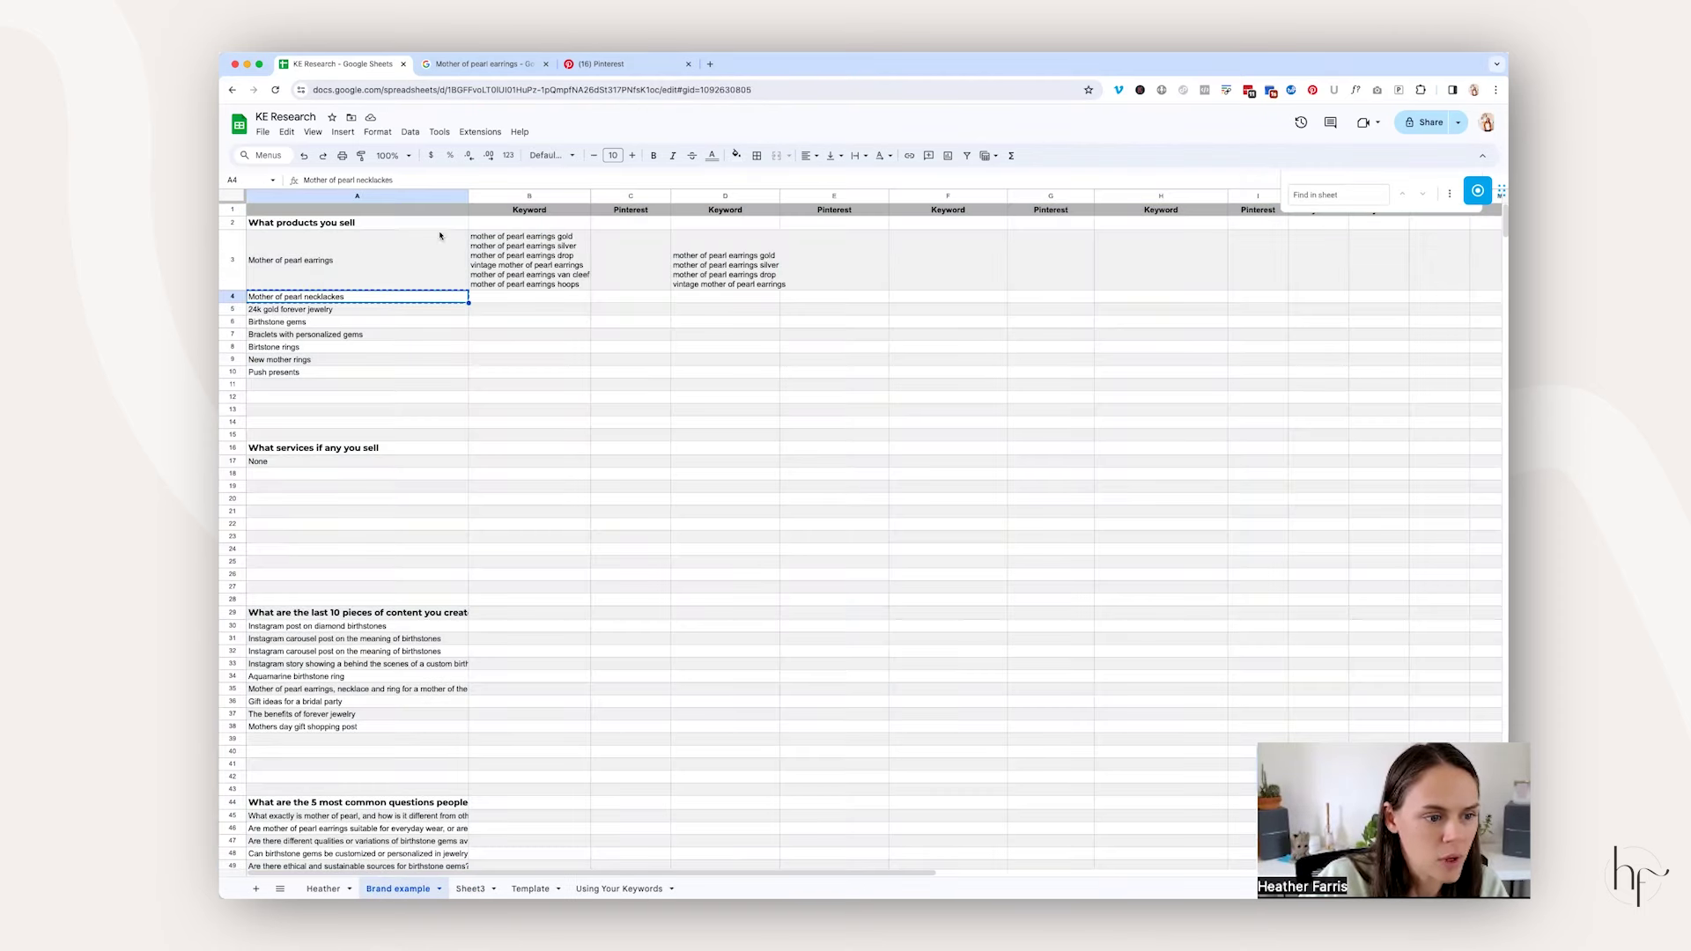
click(495, 66)
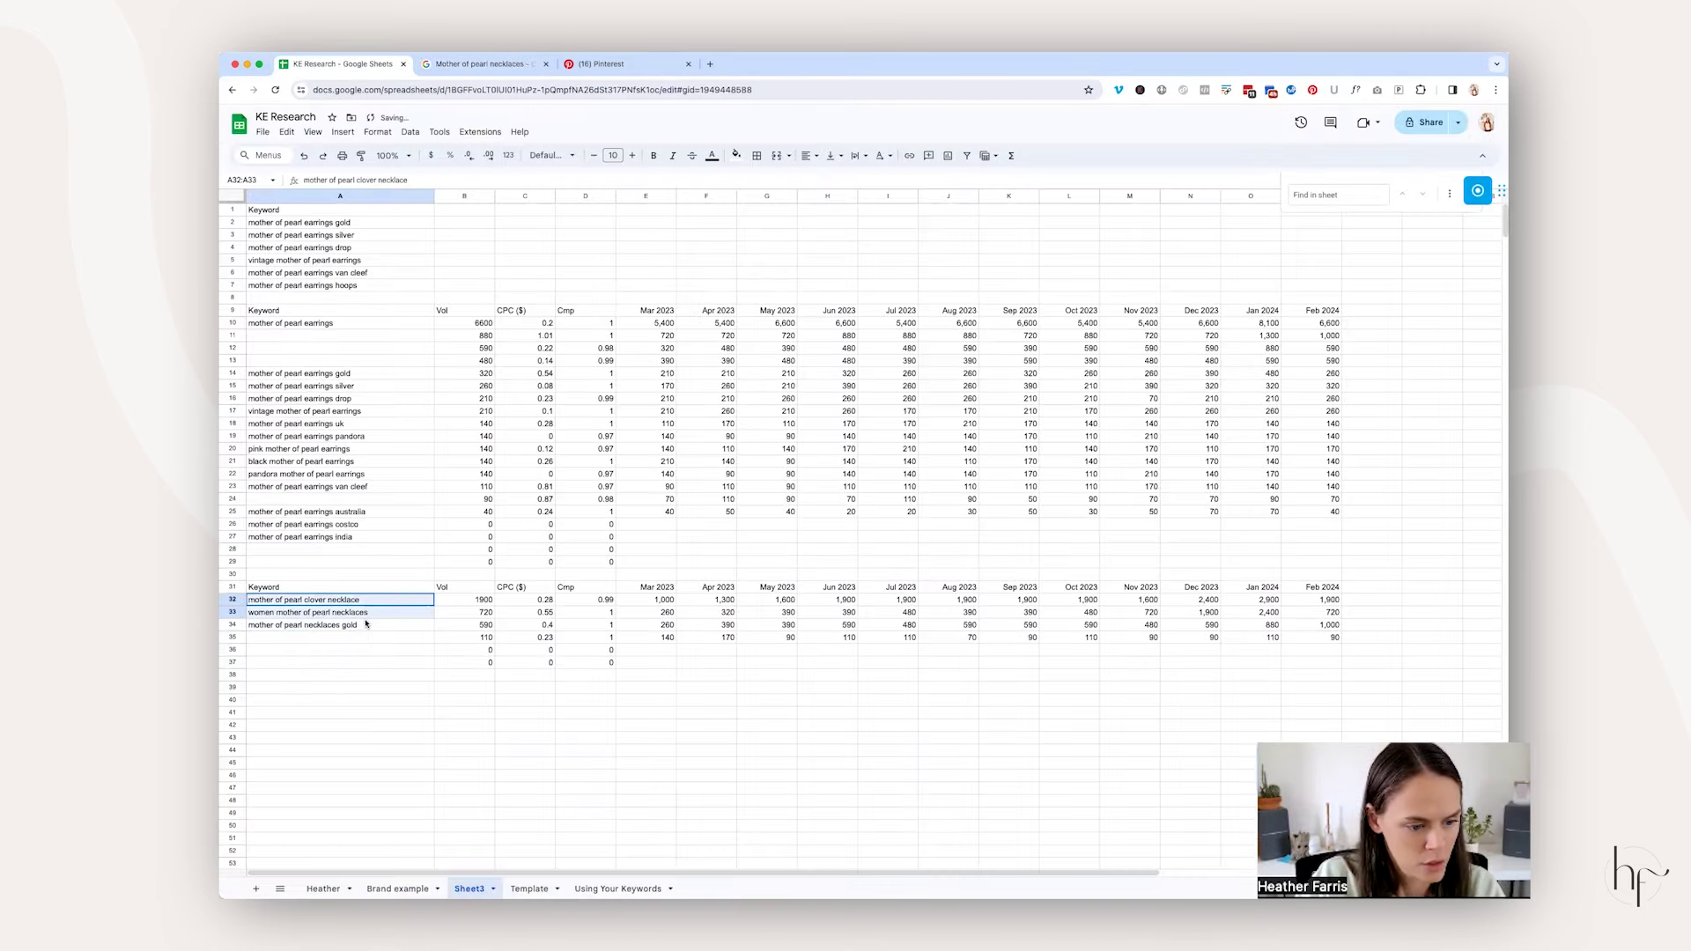
Step: Copy the three necklace keywords in A32:A34 of Sheet3 into the Brand example sheet's first Keyword cell for necklaces, B4
key(super+c)
key(alt+Up)
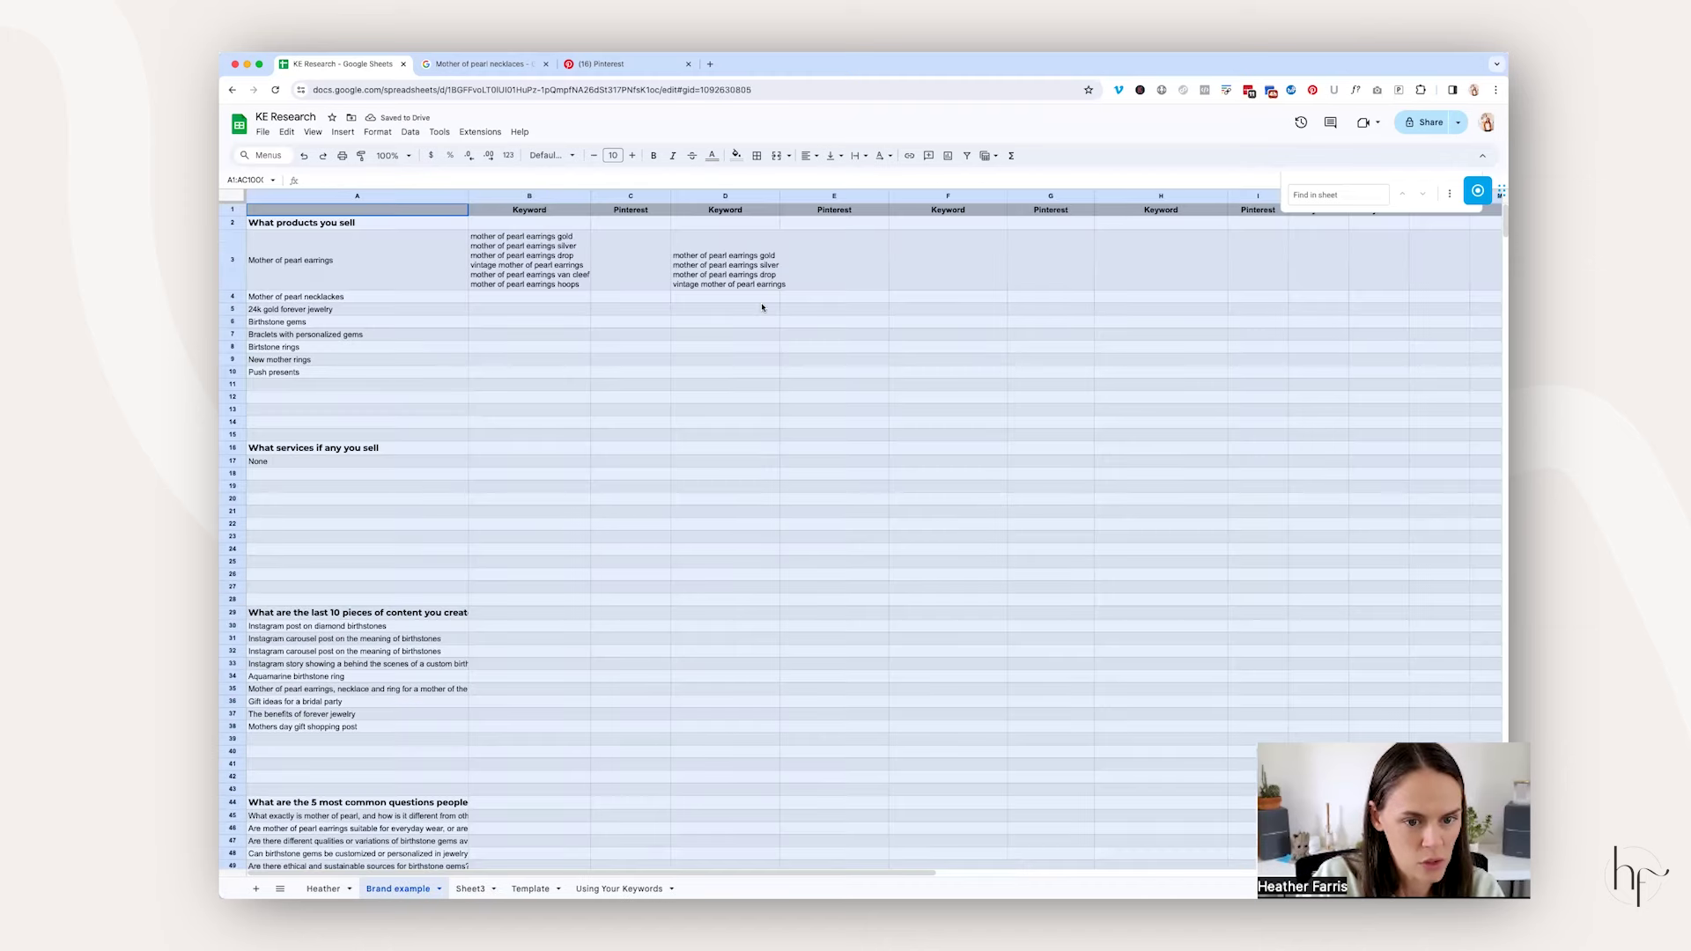
double_click(514, 301)
key(ctrl+v)
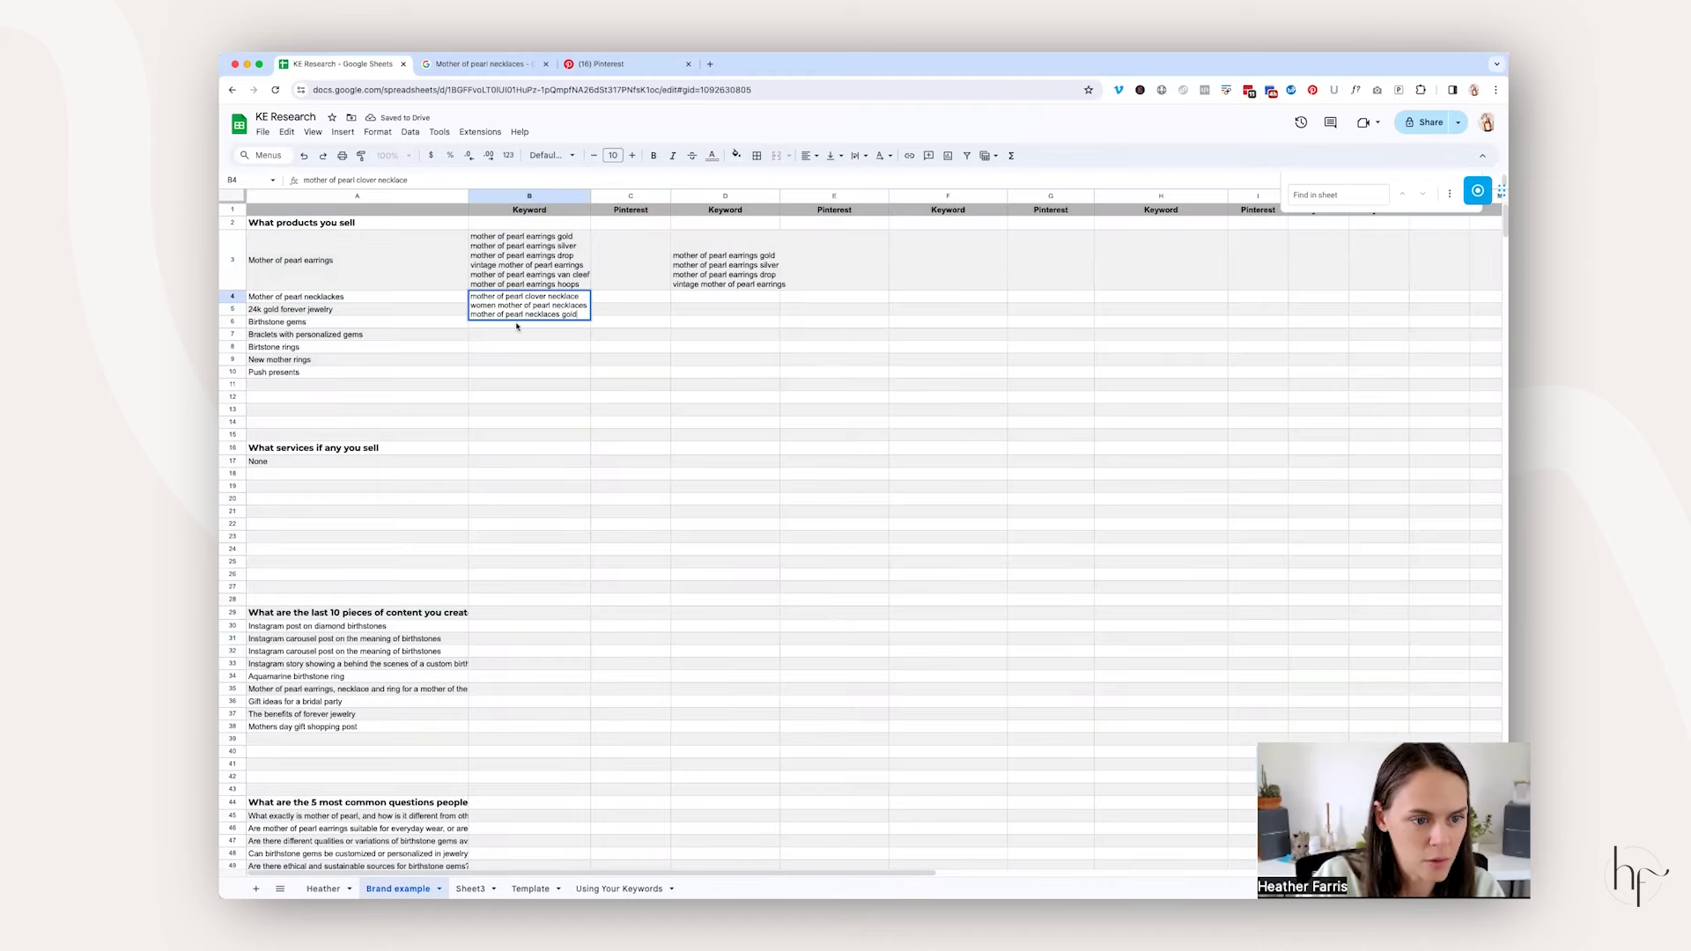
key(Return)
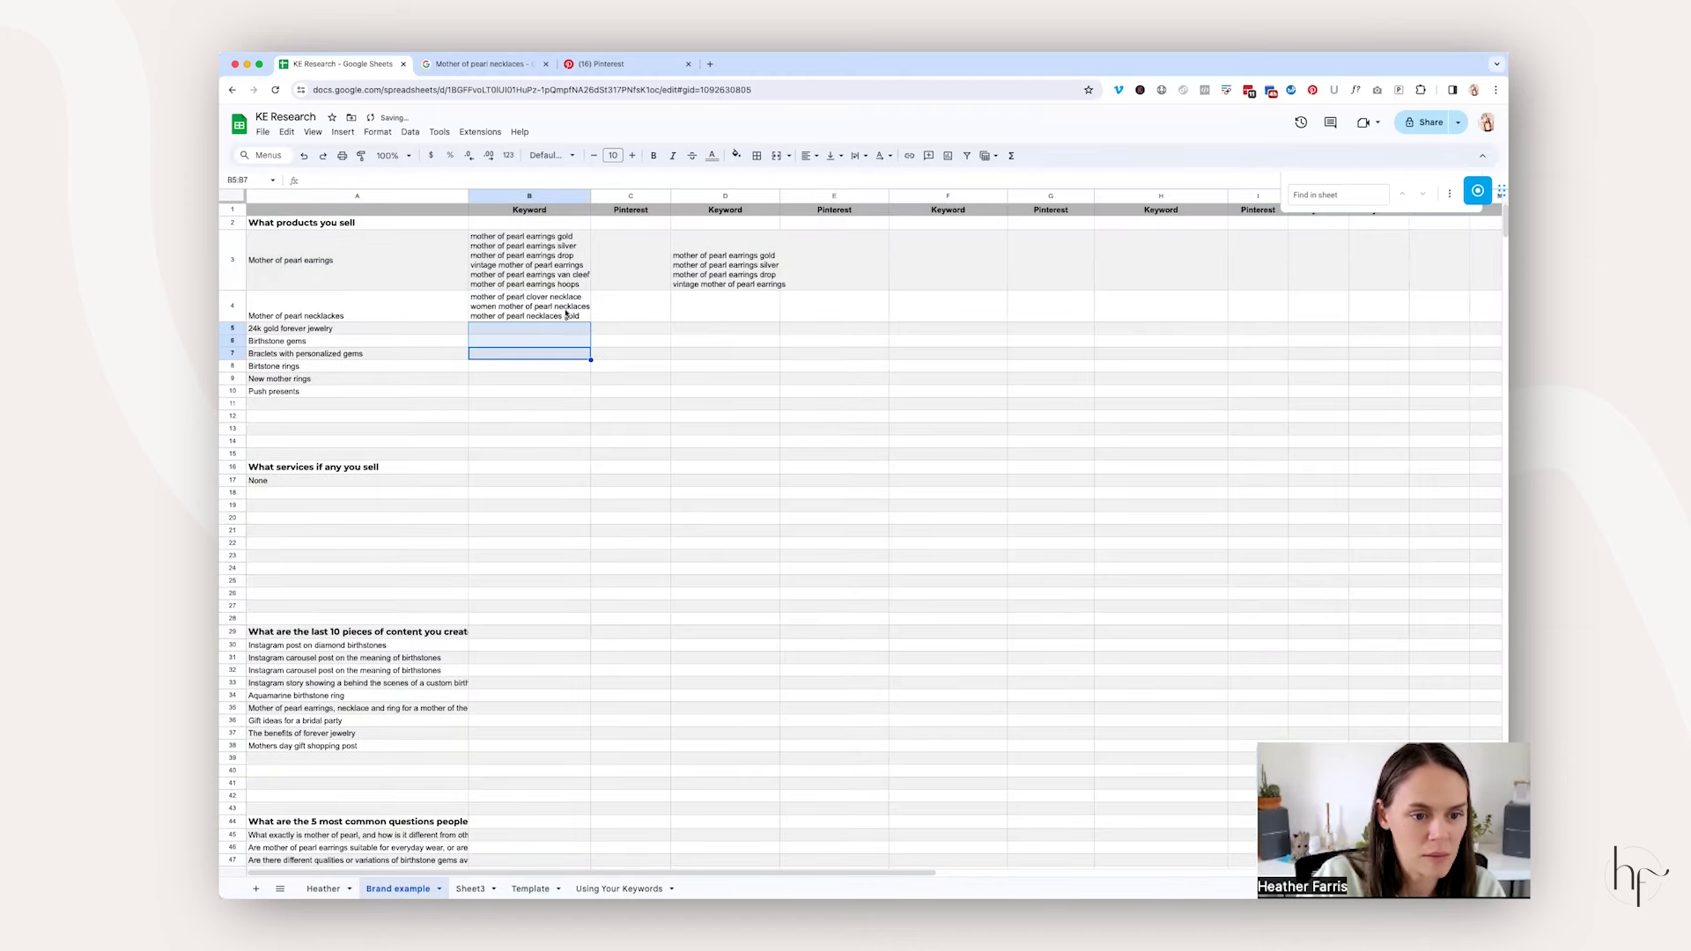
click(684, 303)
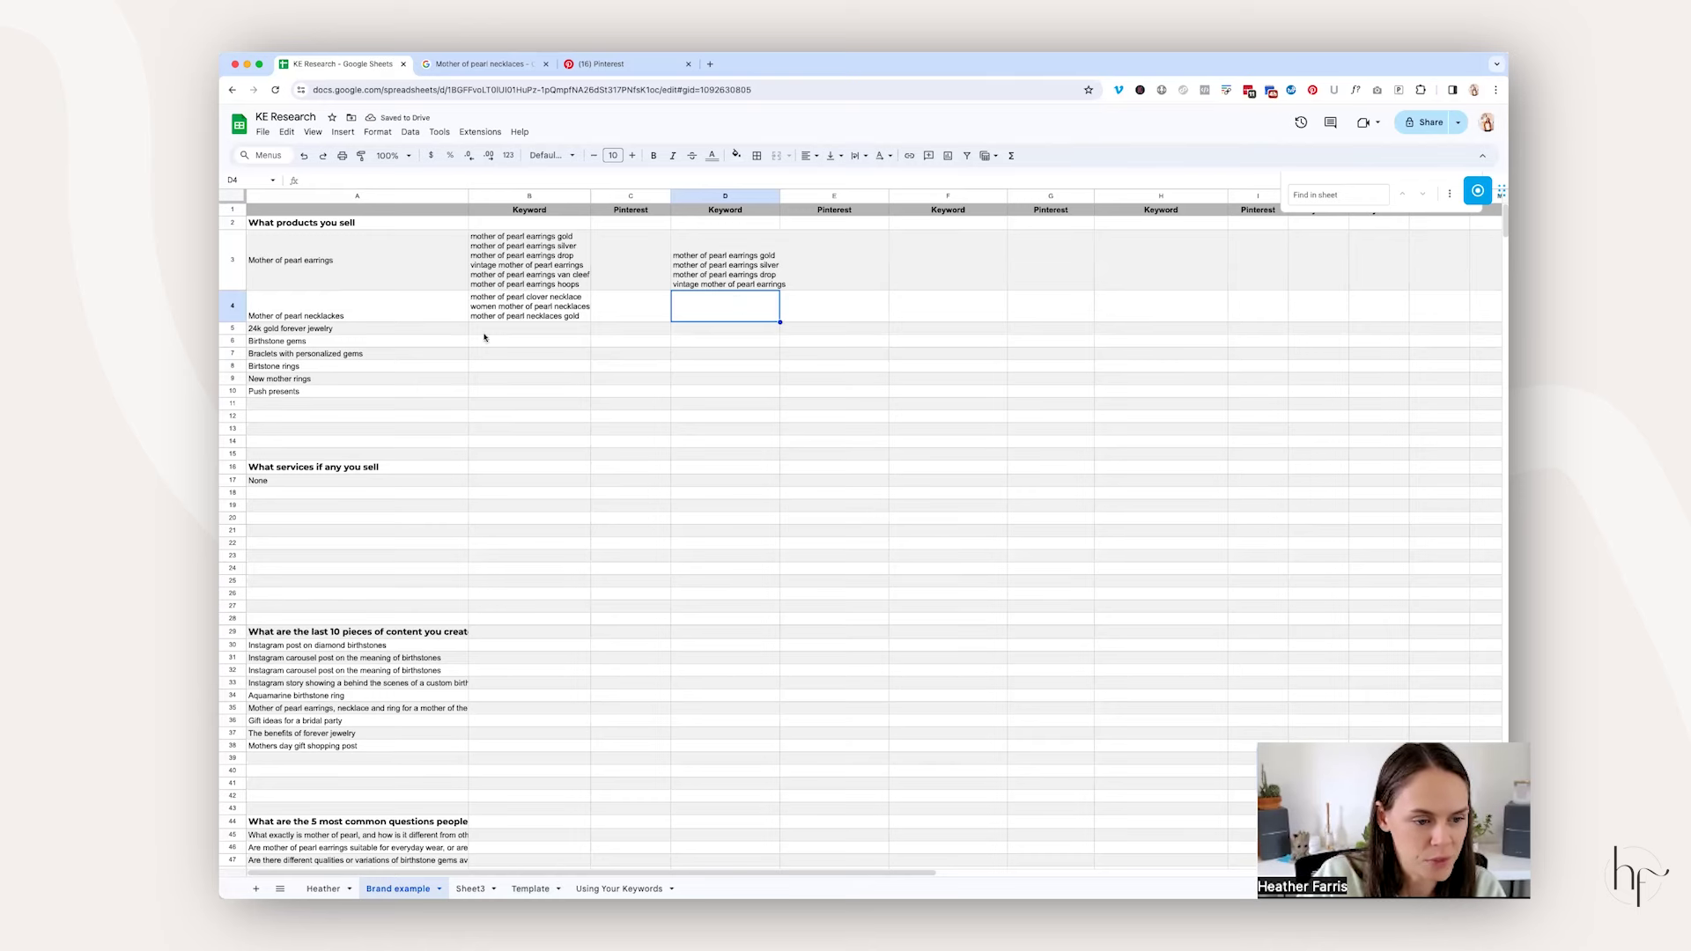
Step: Copy the personalized gems product name from A7 and search Google for "braclets with personalized gemstones"
click(360, 328)
click(361, 342)
click(387, 356)
key(ctrl+c)
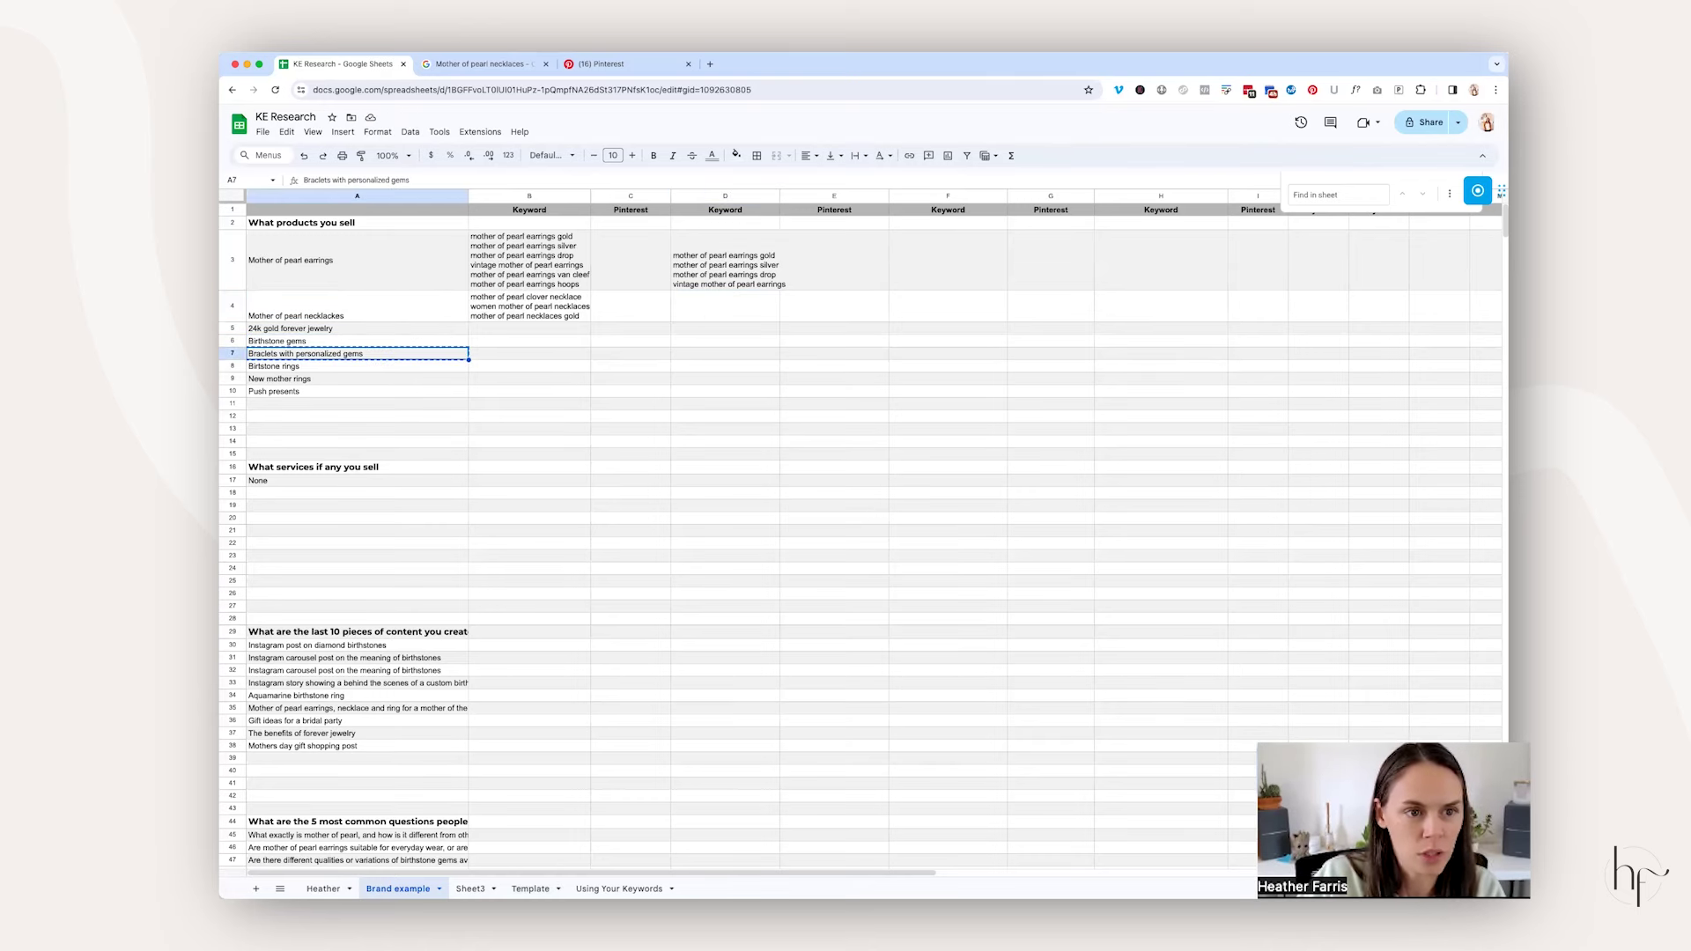
click(480, 63)
triple_click(559, 120)
key(ctrl+v)
key(Down)
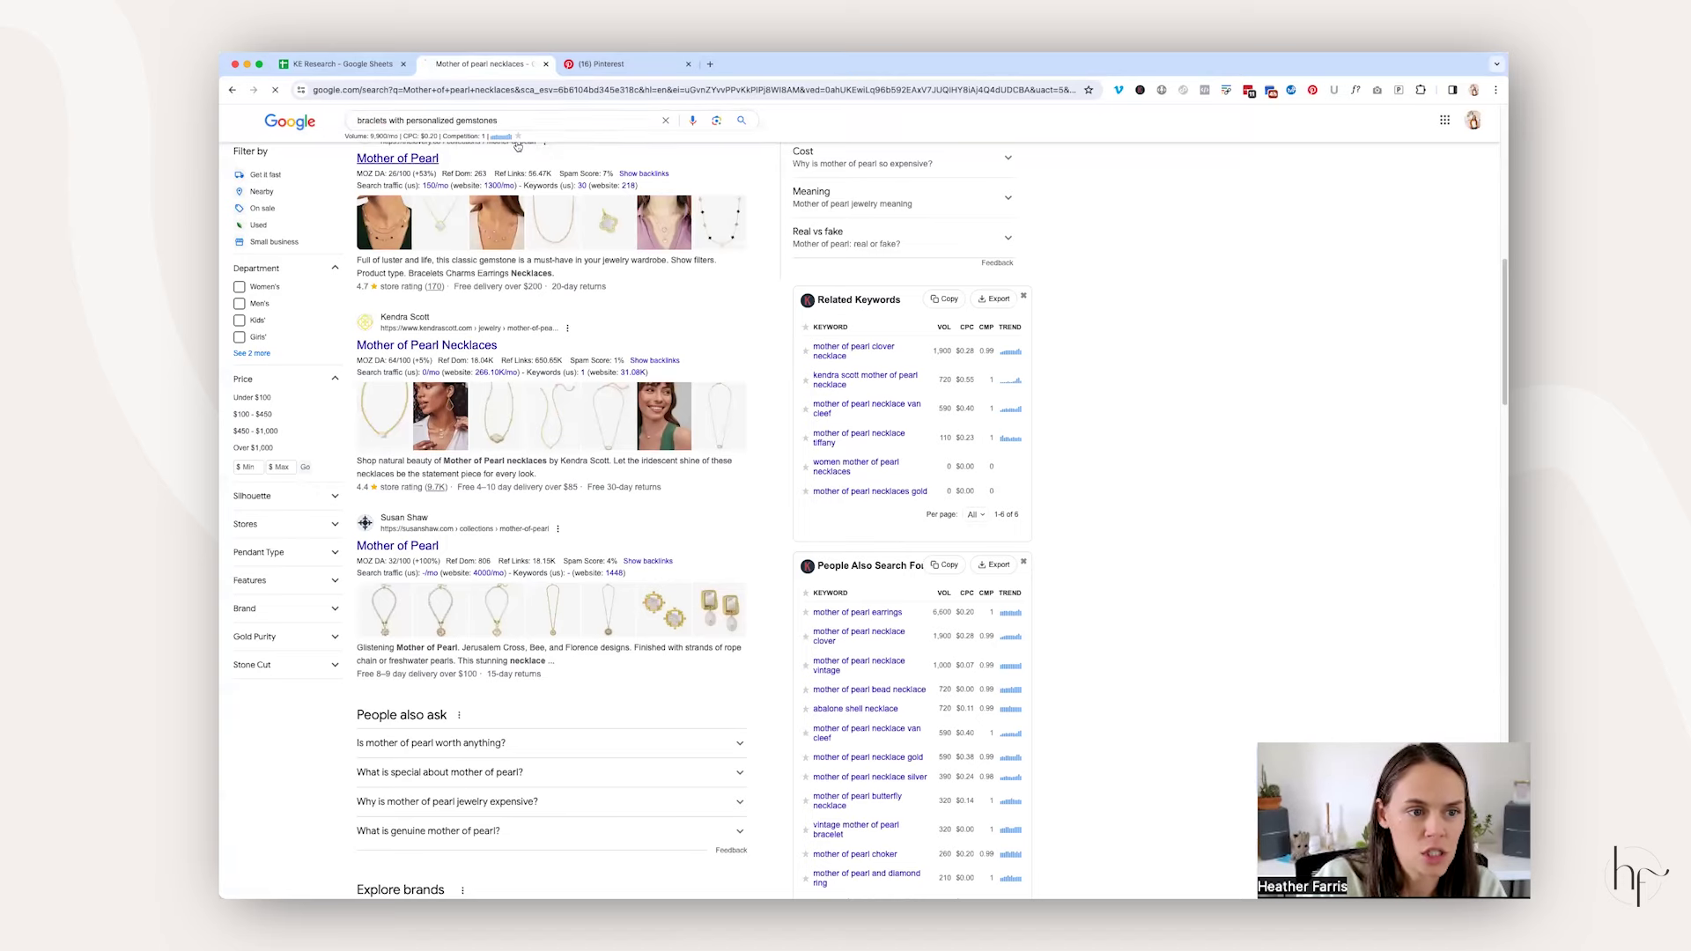
key(Return)
Step: Change "gems" to "gemstones" in product cell A7 and paste Google's Related Keywords list for that search at A41 of Sheet3
click(342, 63)
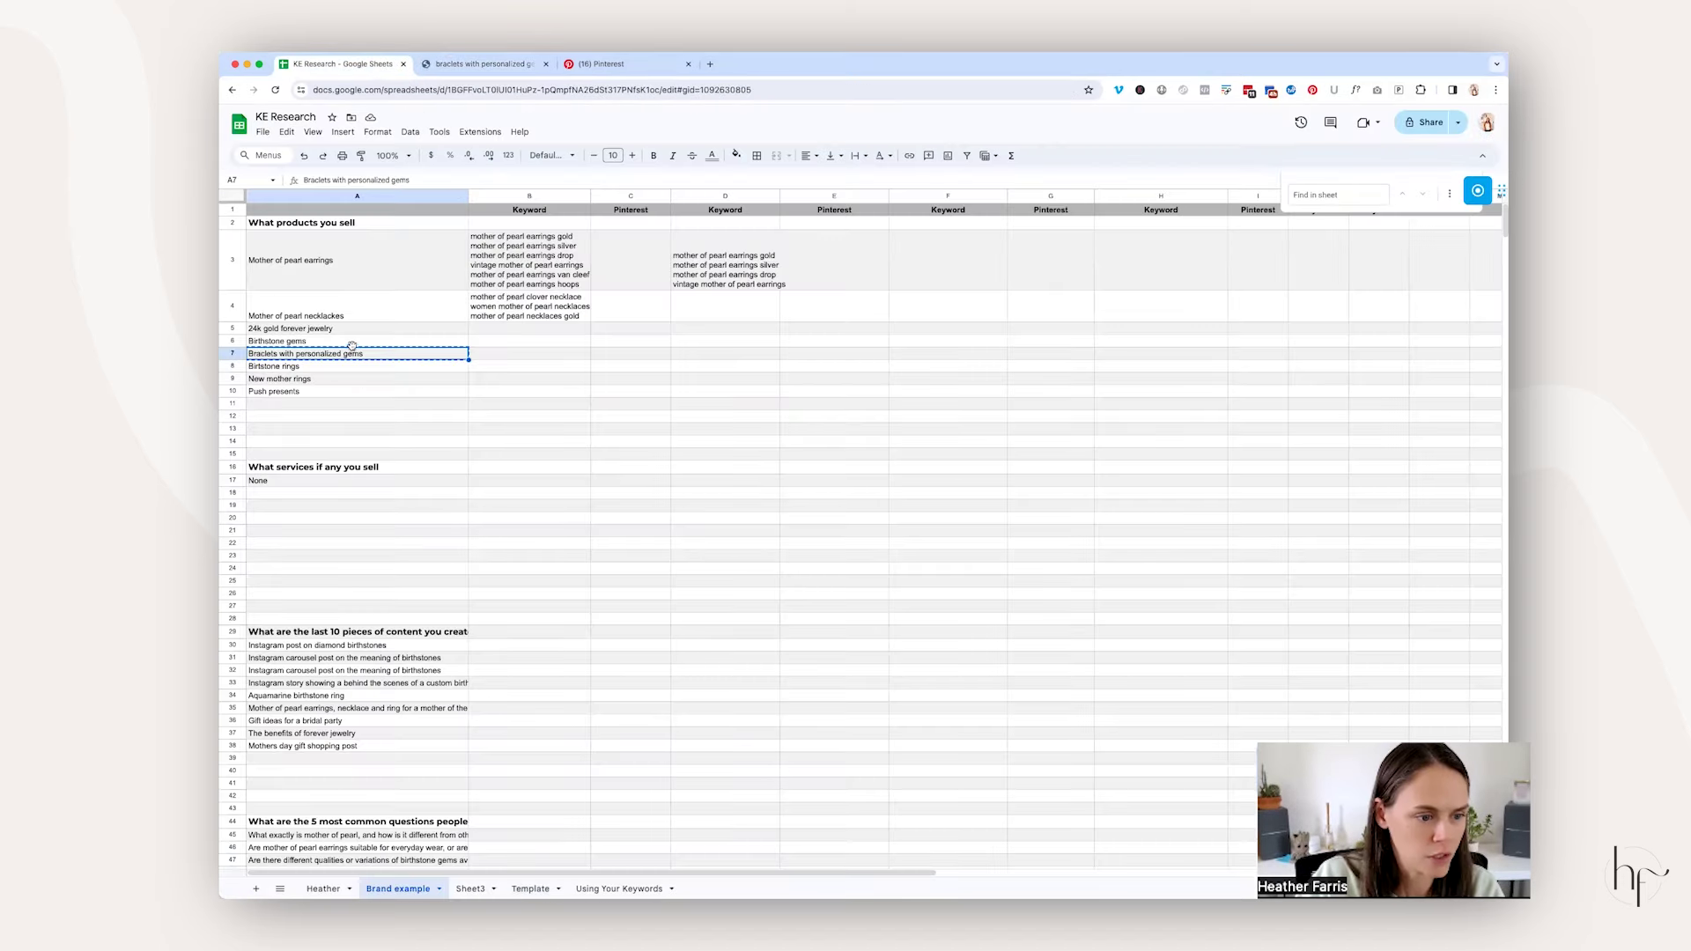
key(Down)
click(480, 63)
scroll(930, 270, down, 5)
scroll(951, 240, up, 1)
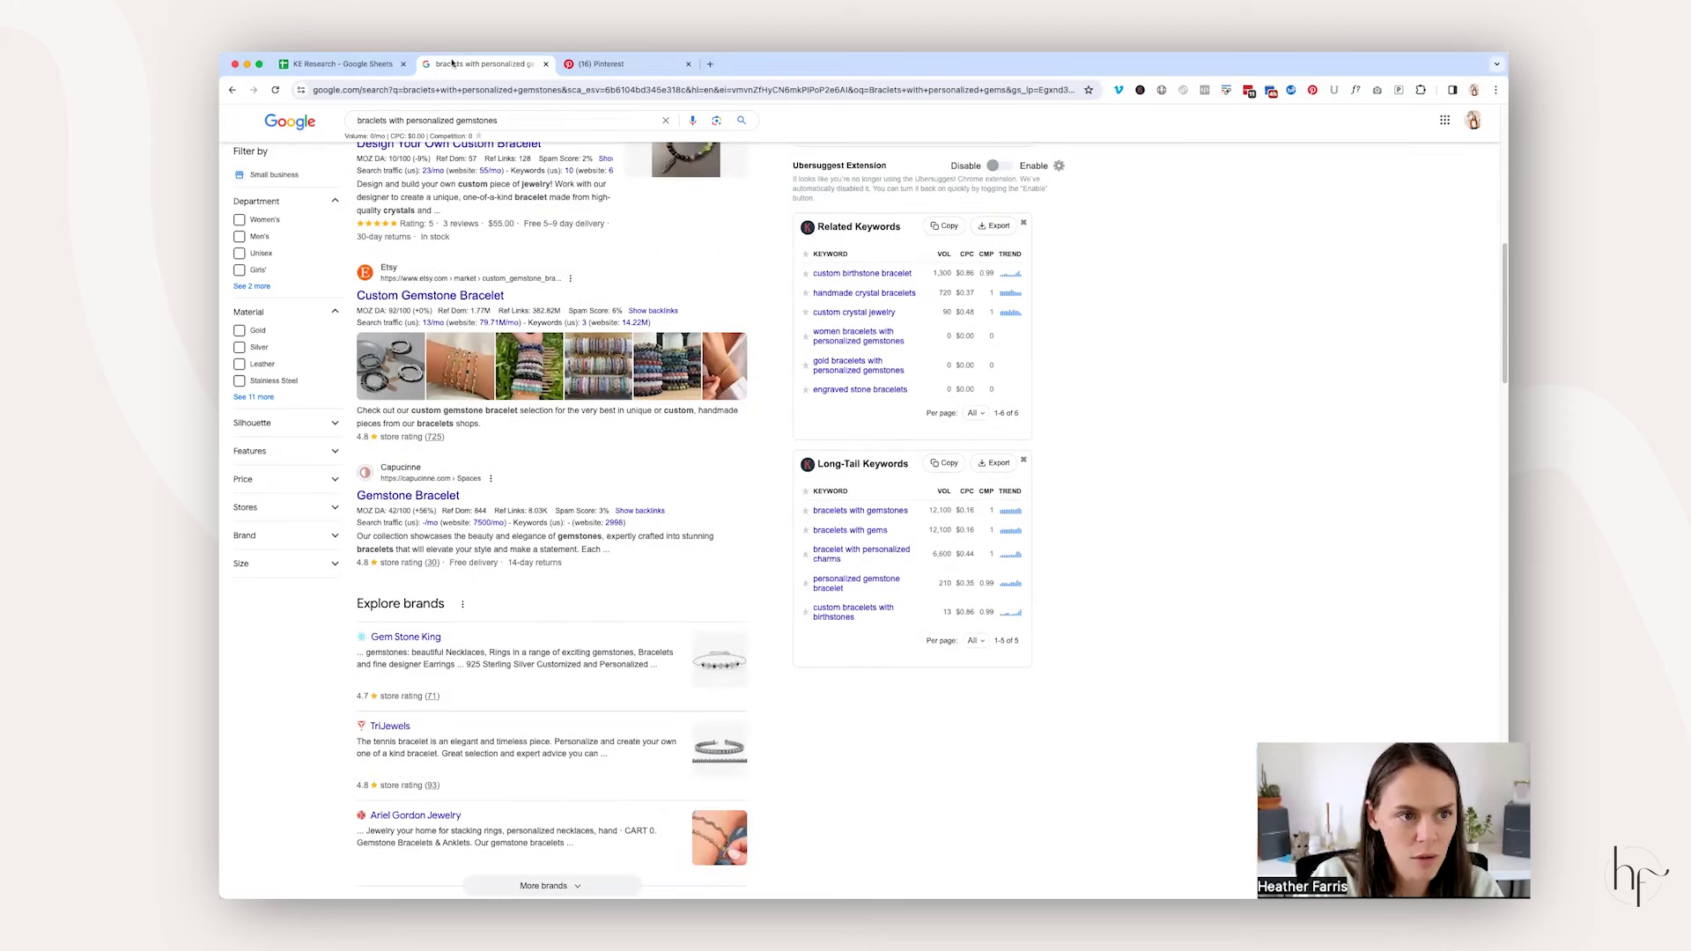
click(342, 63)
click(469, 889)
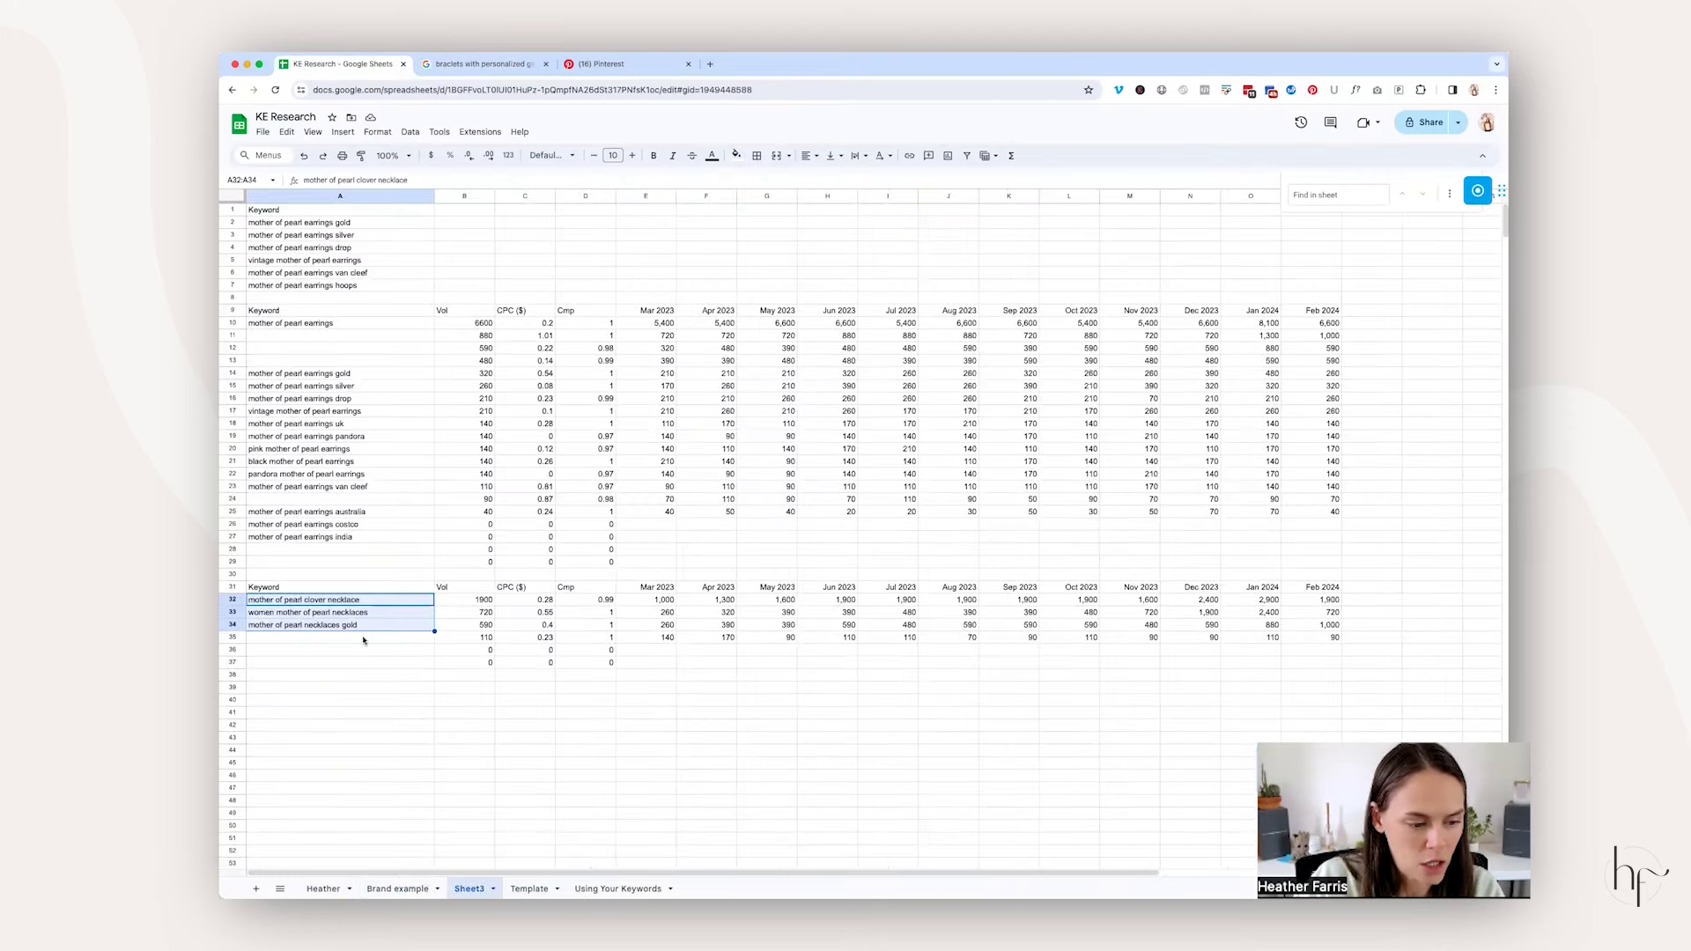
click(375, 712)
key(ctrl+v)
Step: Copy the six bracelet keywords in A42:A47 into the Brand example sheet's first Keyword cell for personalized gemstone bracelets, B7
drag(365, 725, 365, 795)
key(ctrl+c)
click(397, 889)
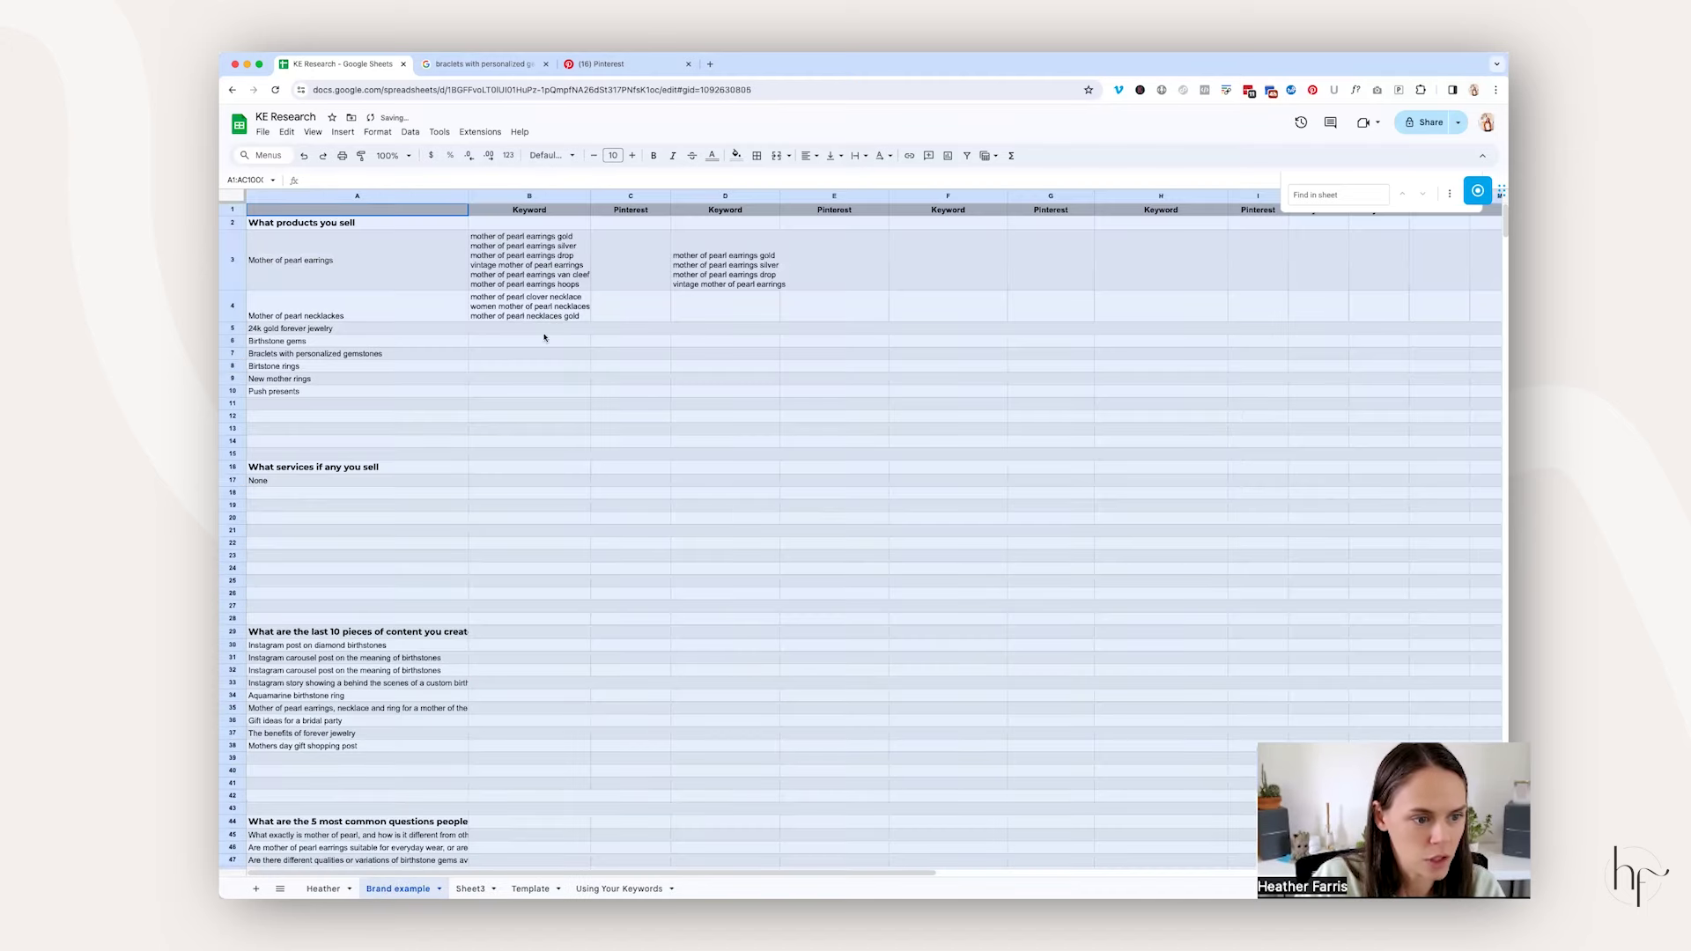
double_click(546, 353)
key(ctrl+v)
key(Tab)
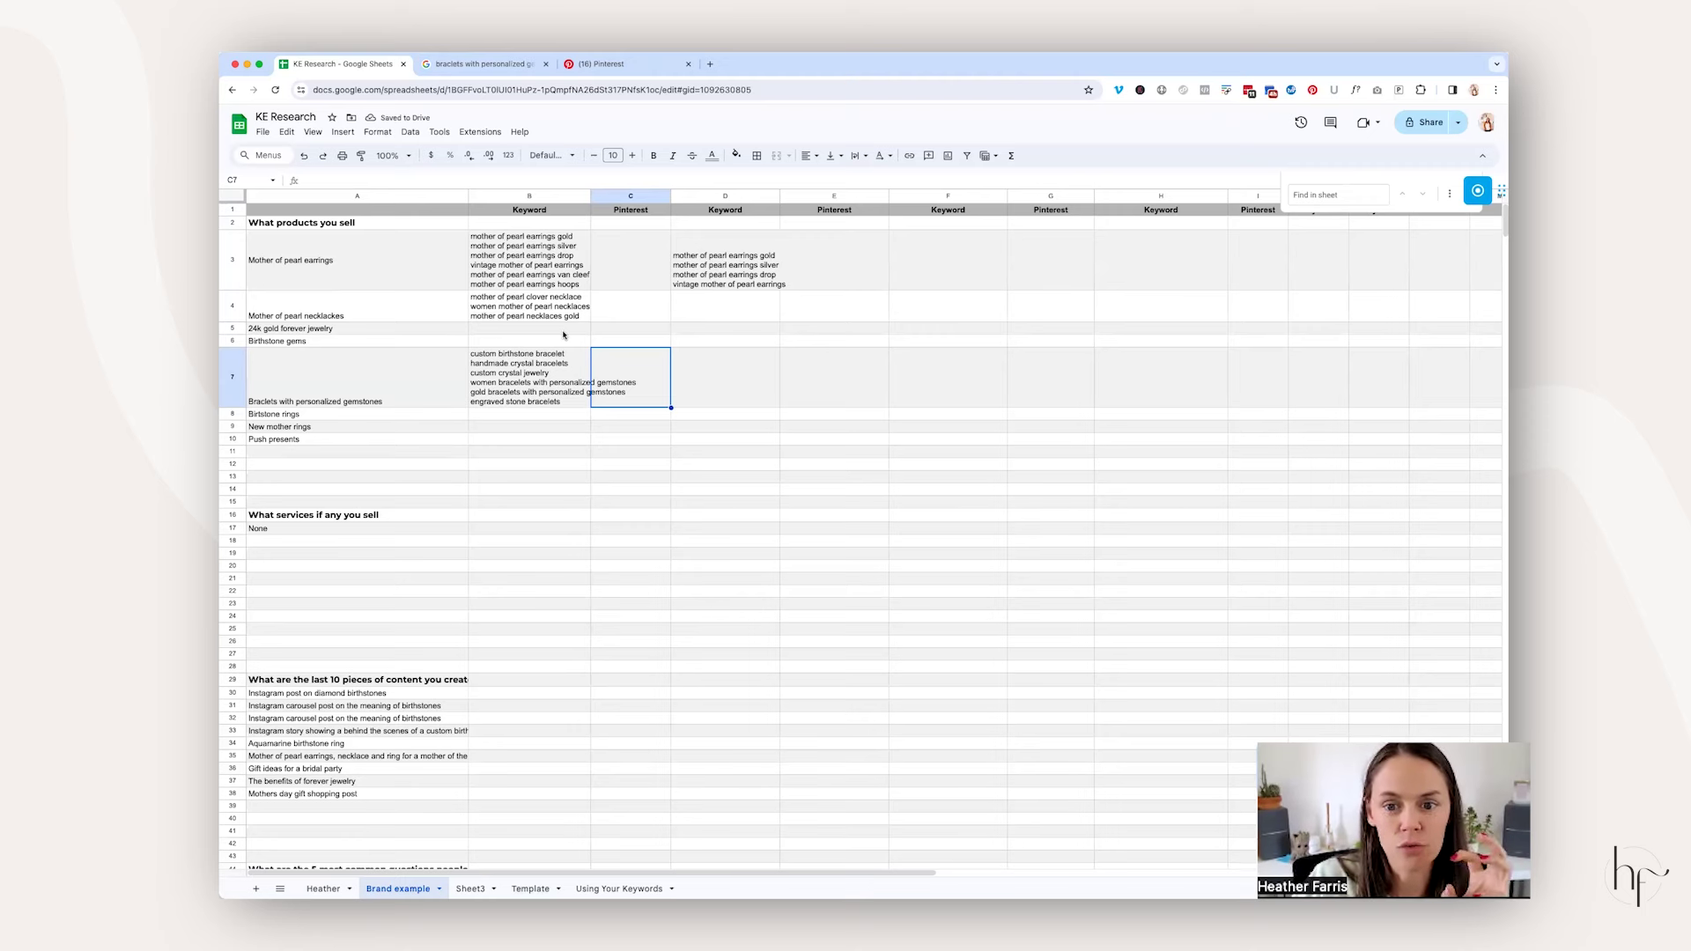
Step: Copy the phrase "diamond birthstones" from the Instagram post entry in A30 and search Google for it
scroll(563, 335, down, 8)
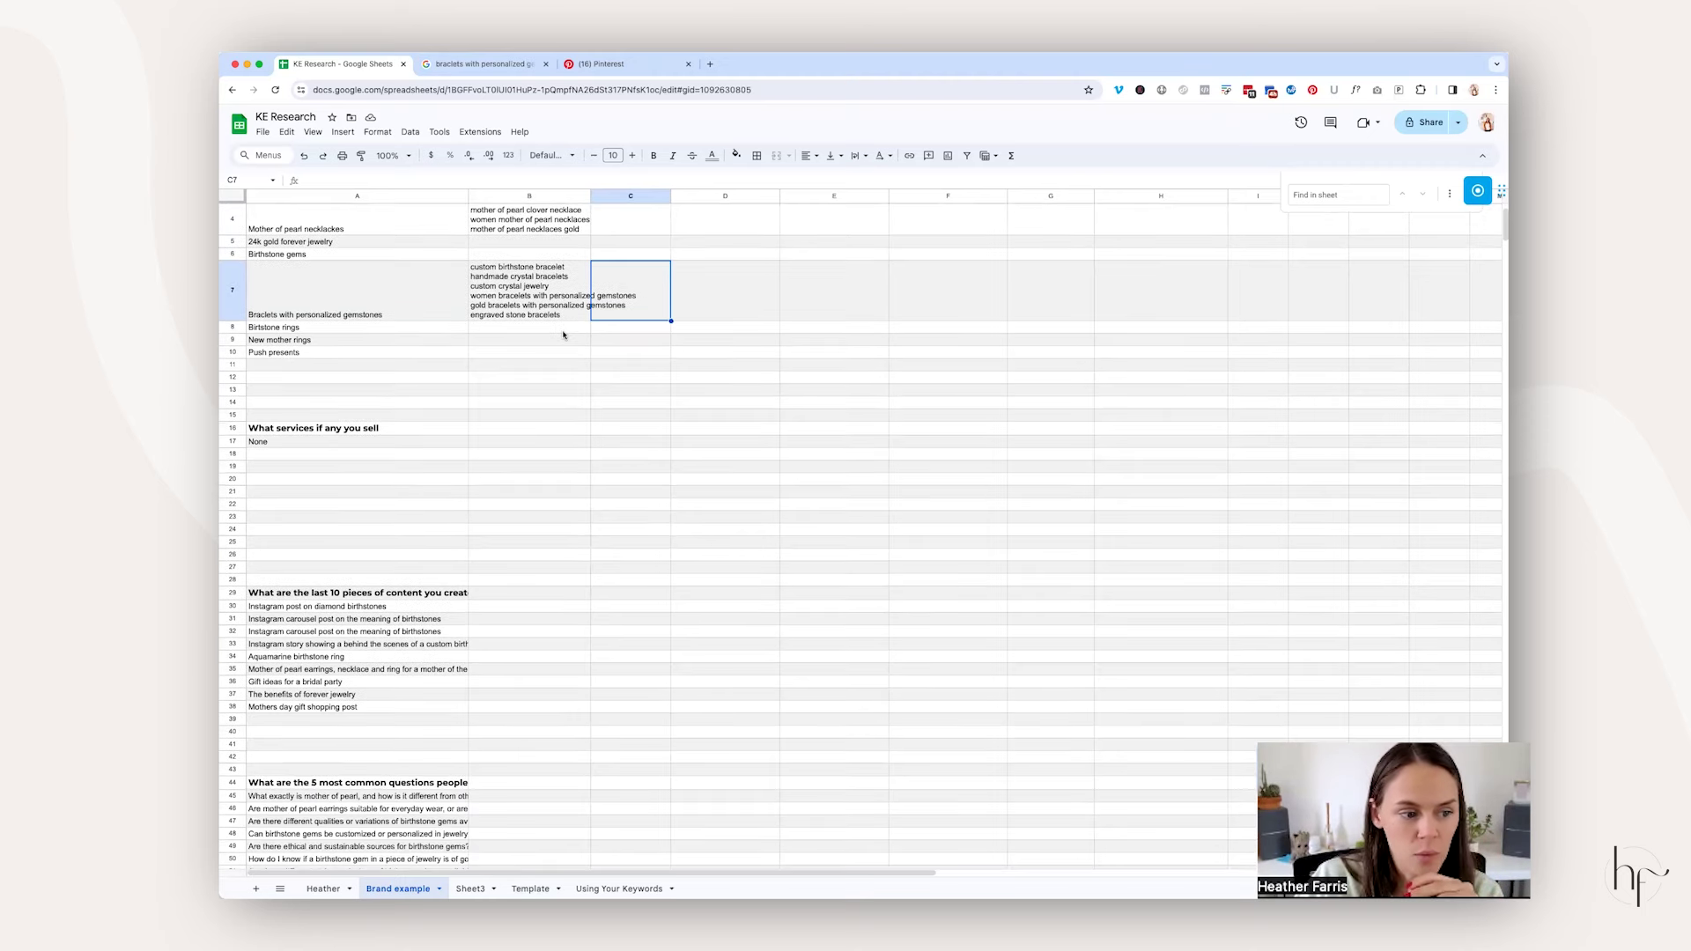
click(366, 374)
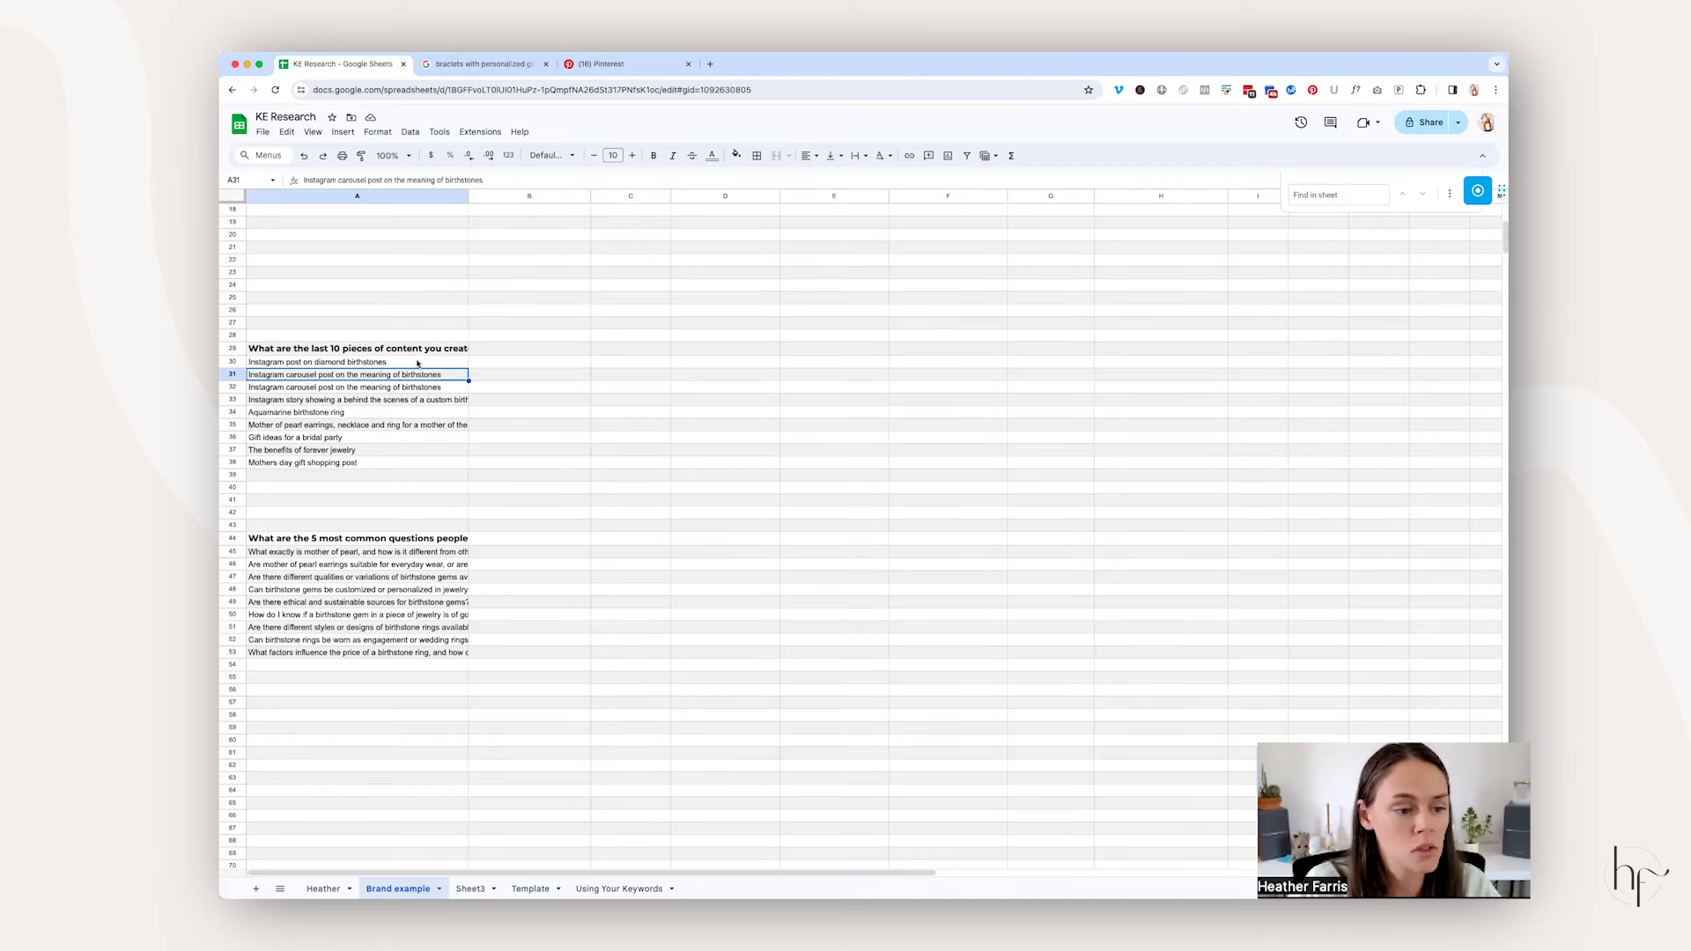
click(417, 362)
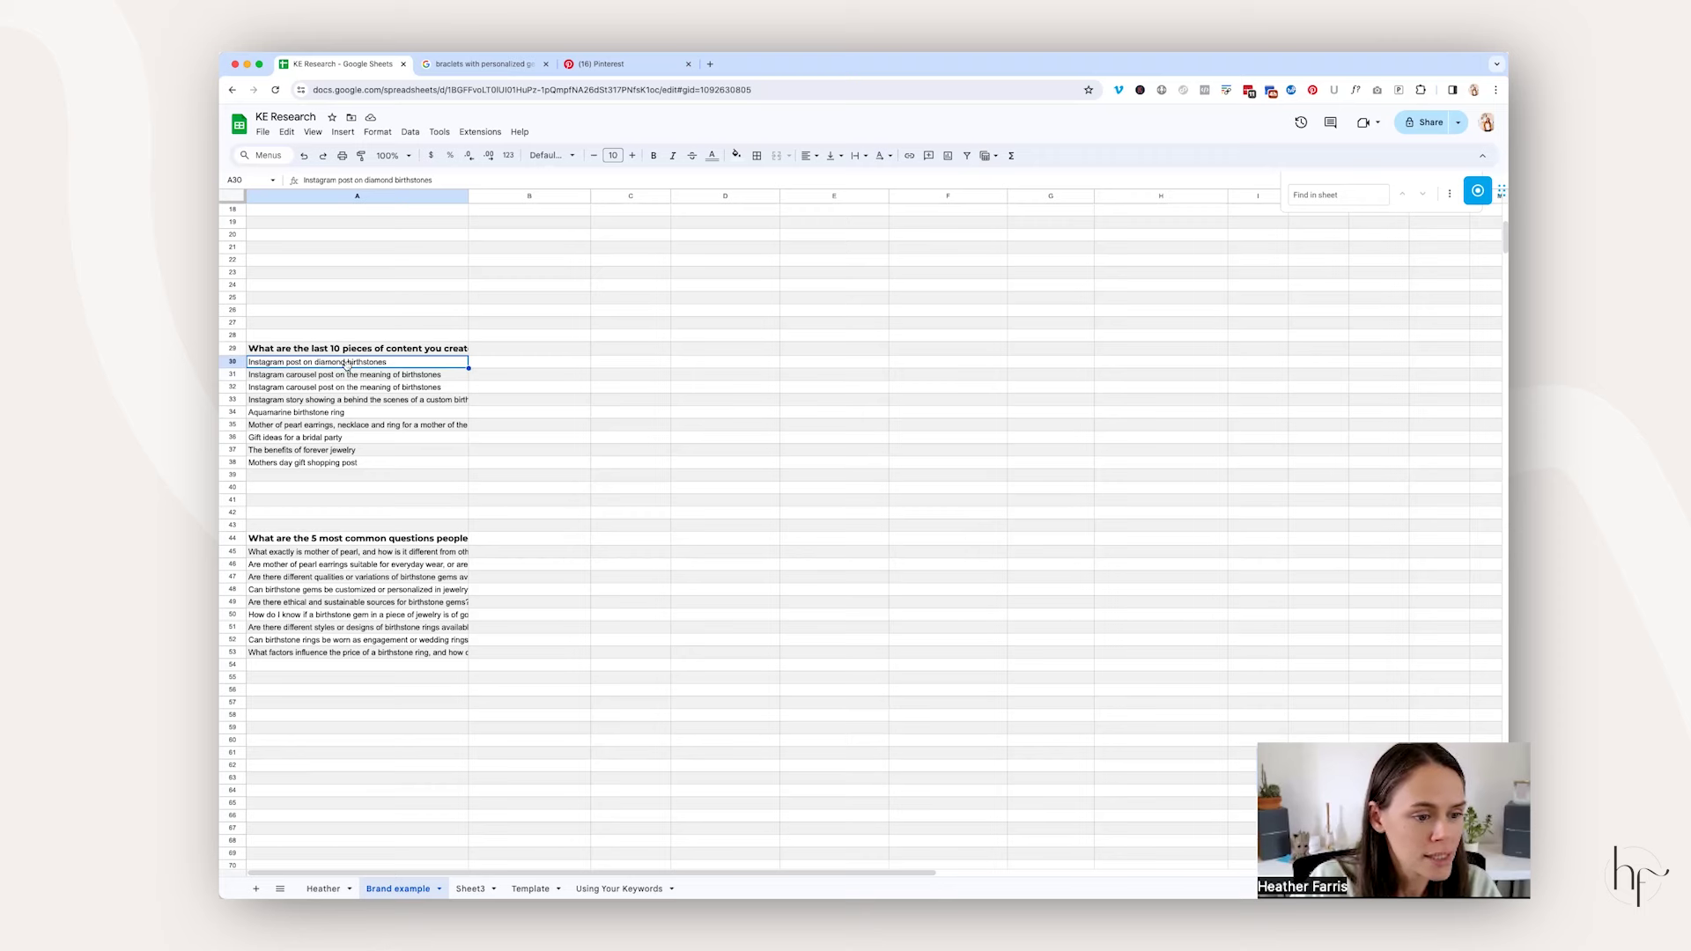
double_click(388, 363)
drag(384, 363, 314, 359)
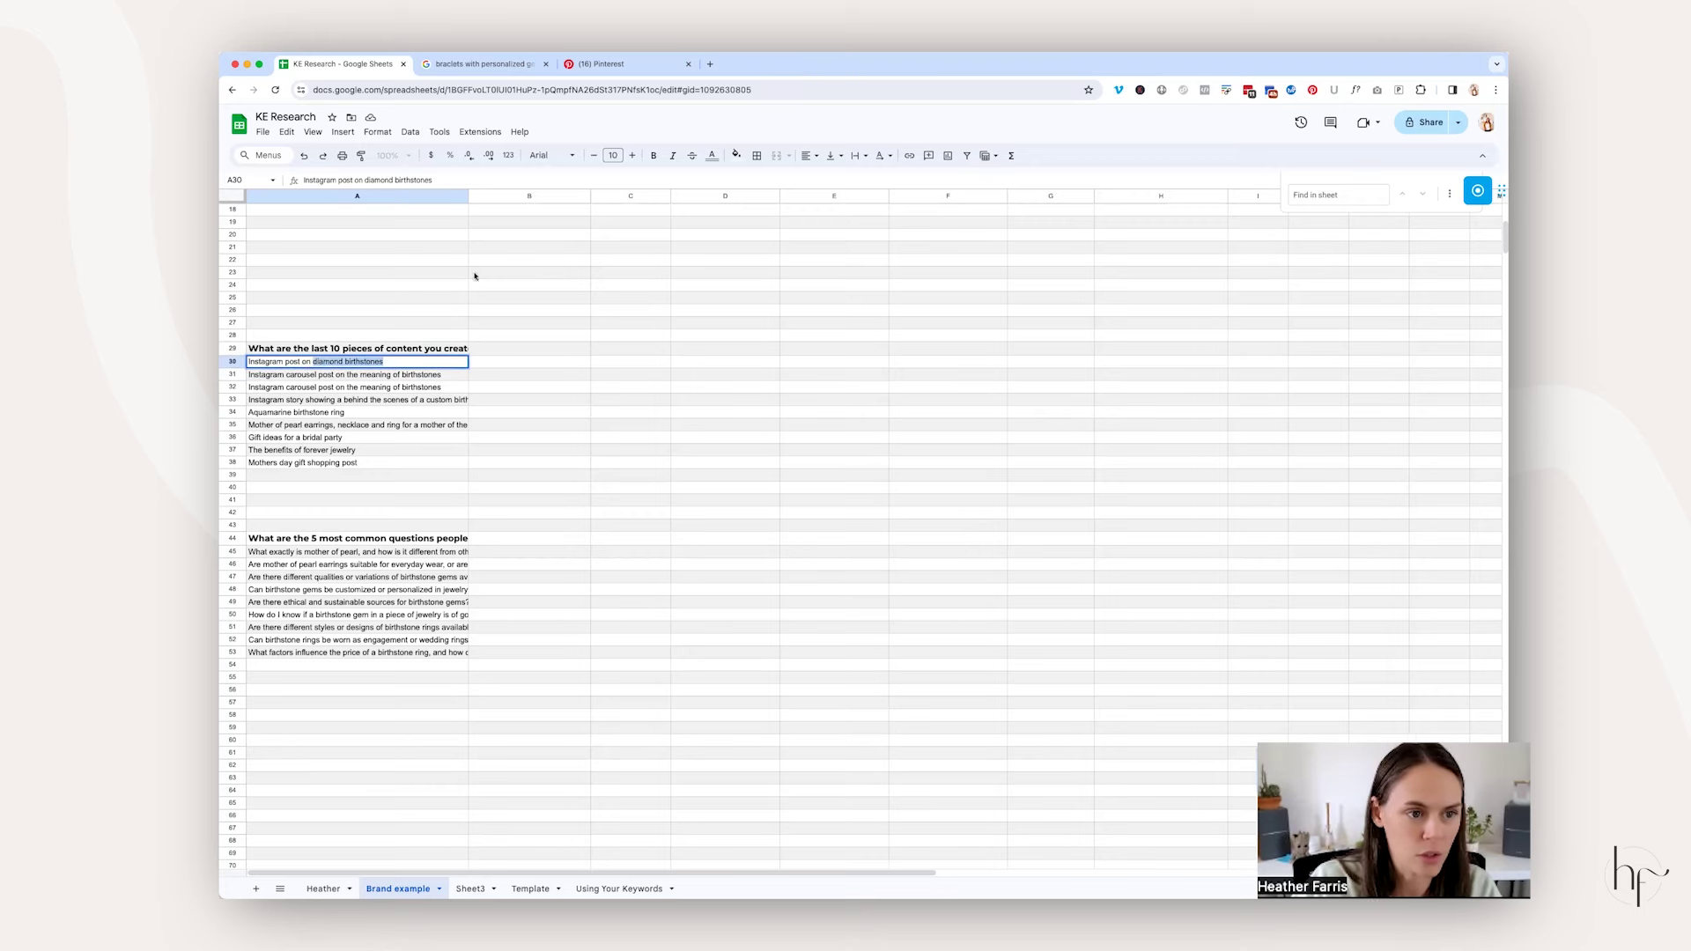
click(482, 63)
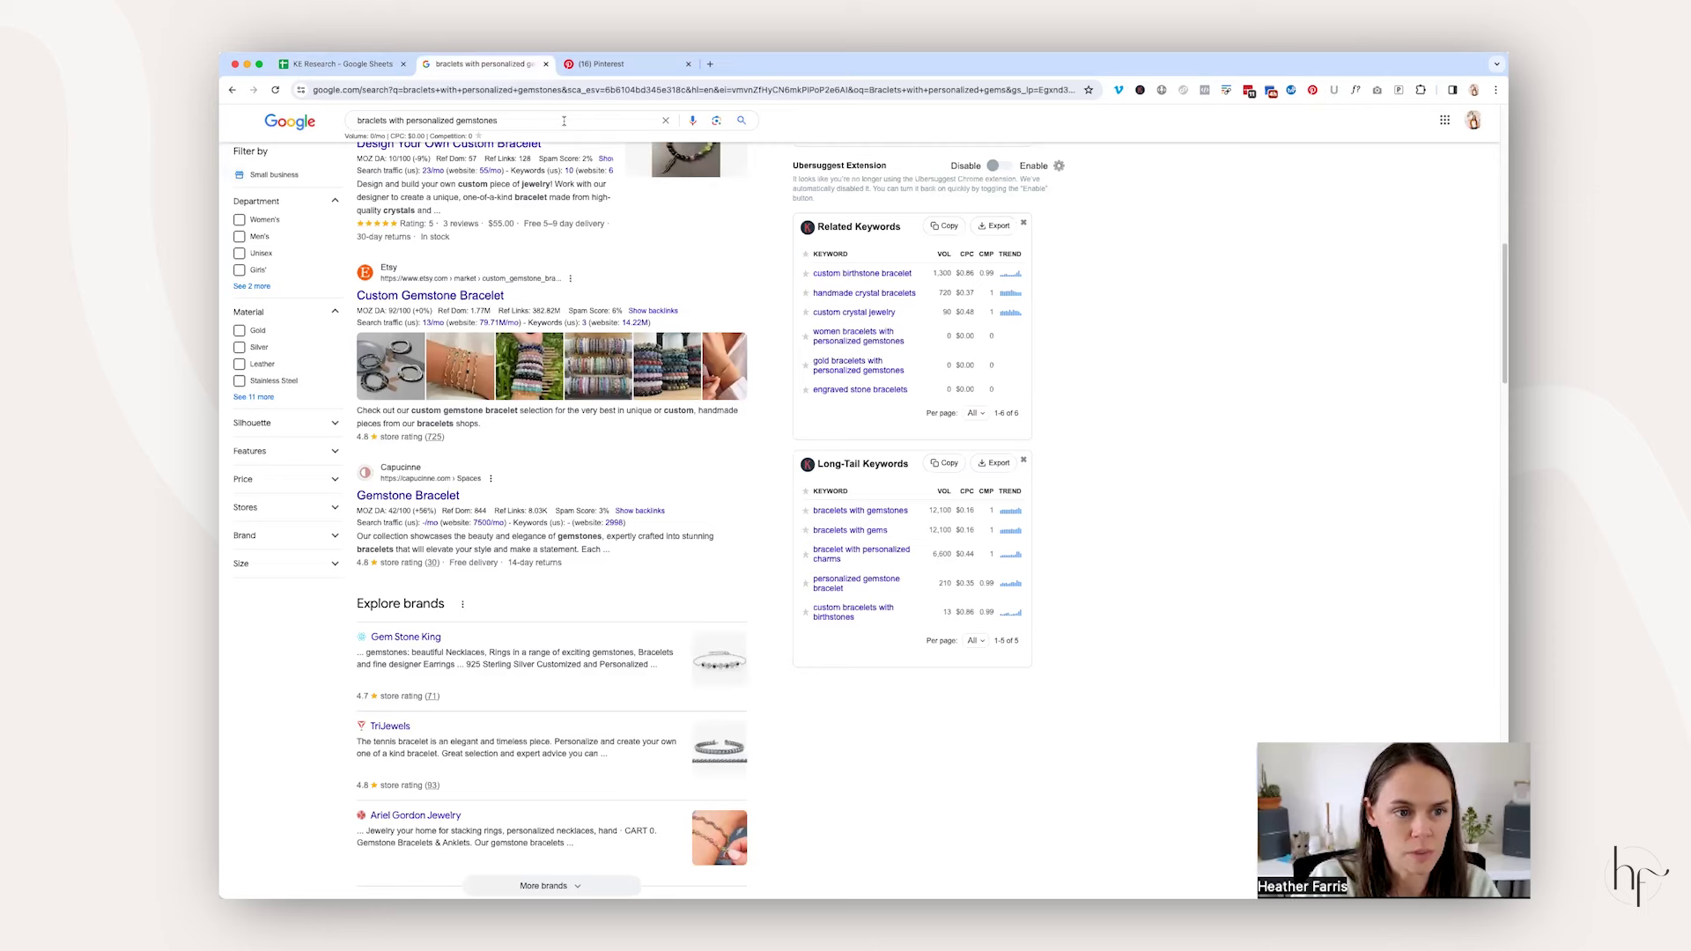
triple_click(563, 120)
key(super+v)
key(Return)
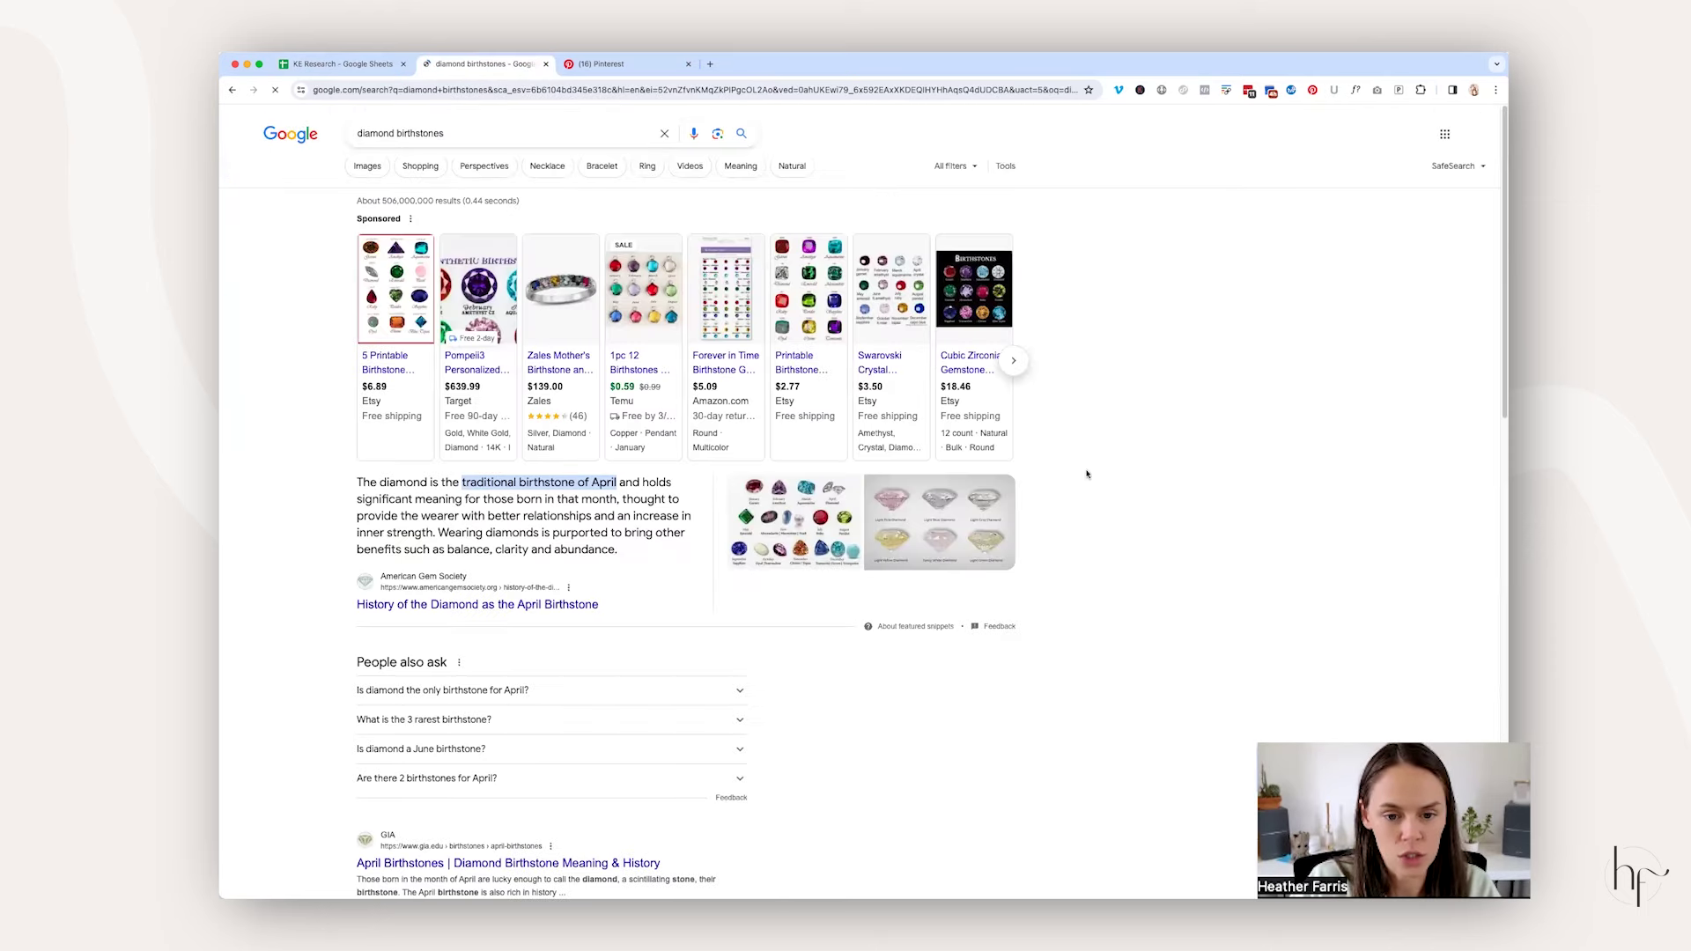
Step: Copy the Related Keywords list for diamond birthstones from the Google results and paste it at A49 of Sheet3
scroll(1087, 475, down, 5)
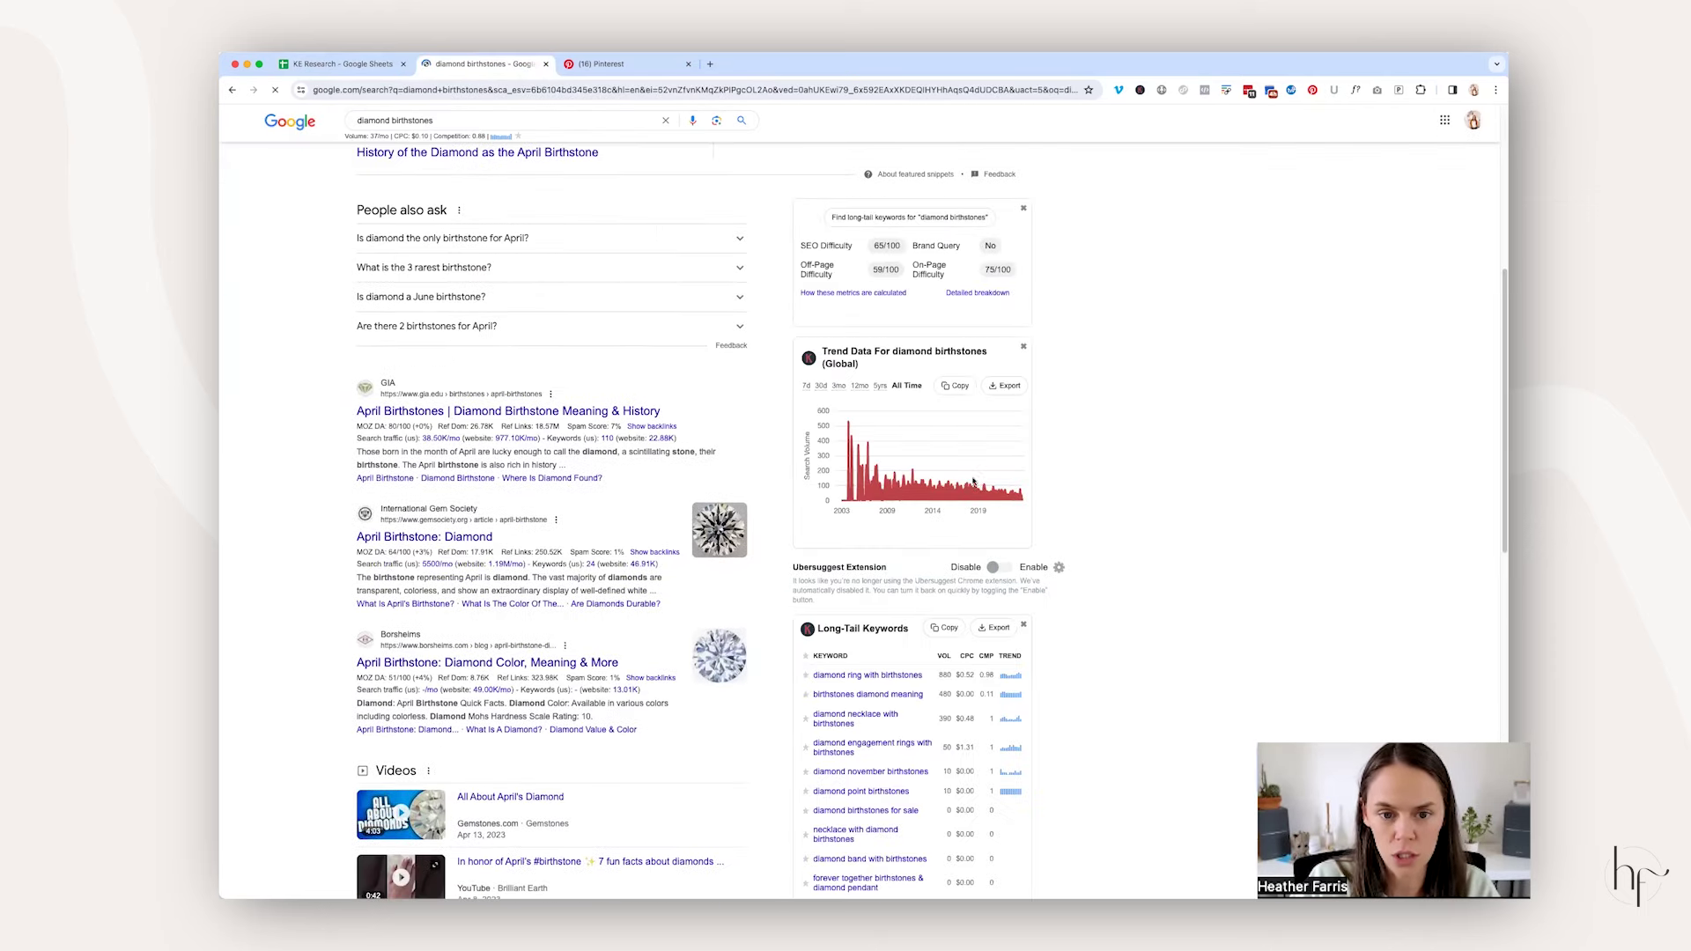
scroll(1092, 432, down, 2)
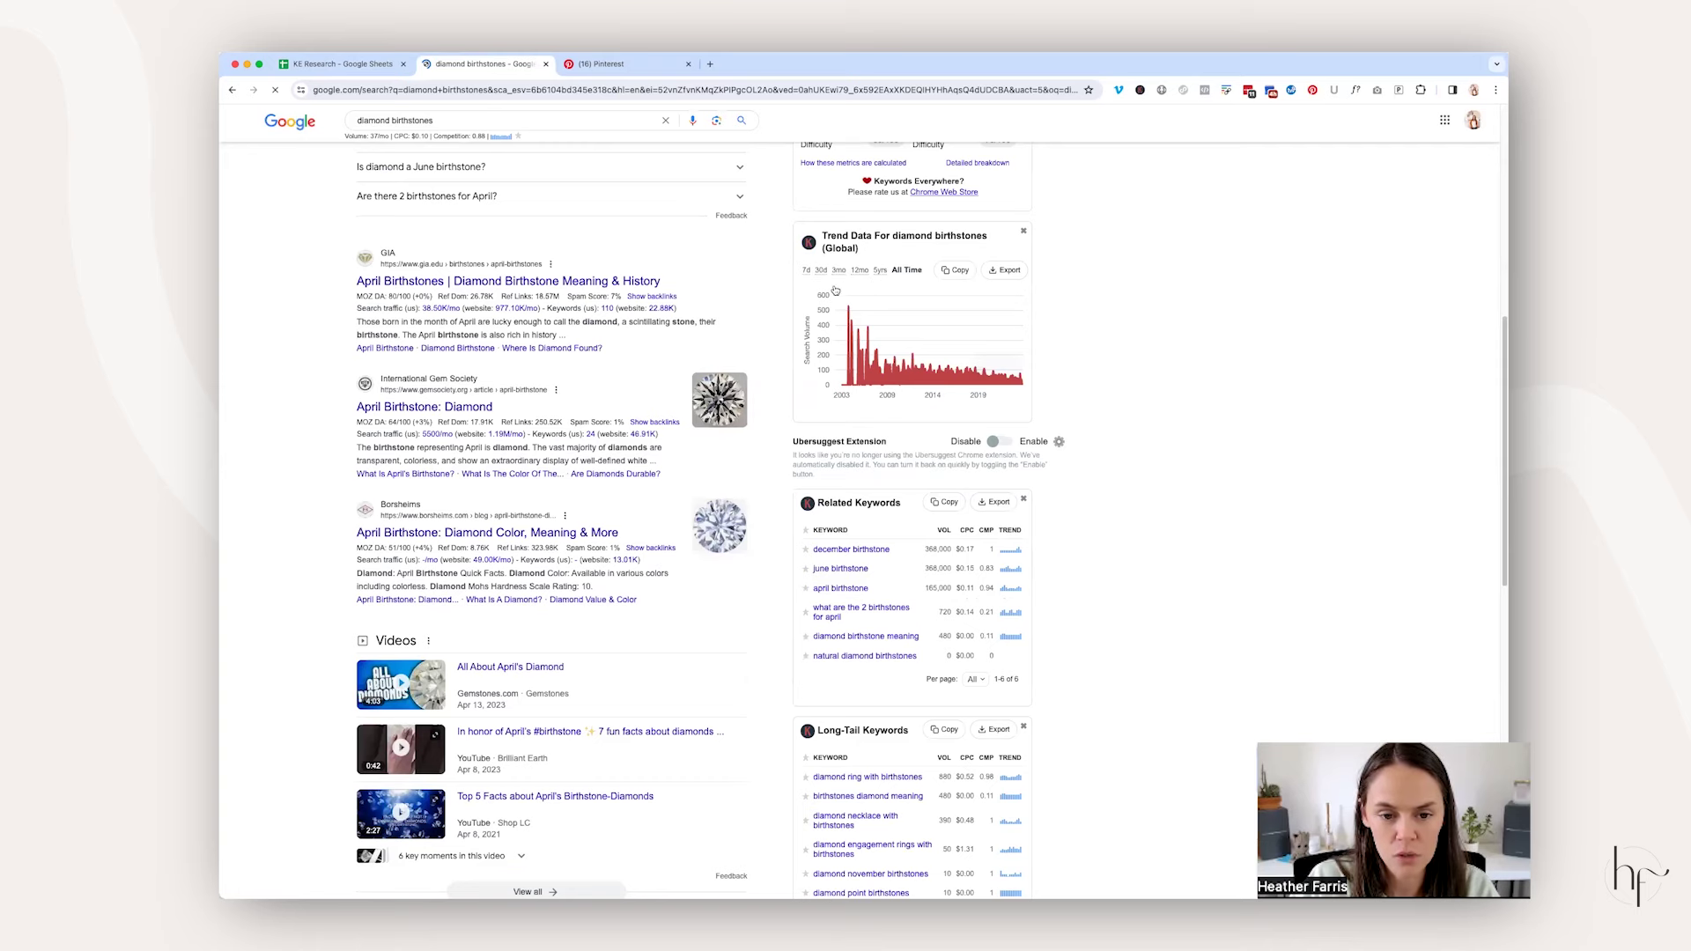
scroll(838, 285, down, 3)
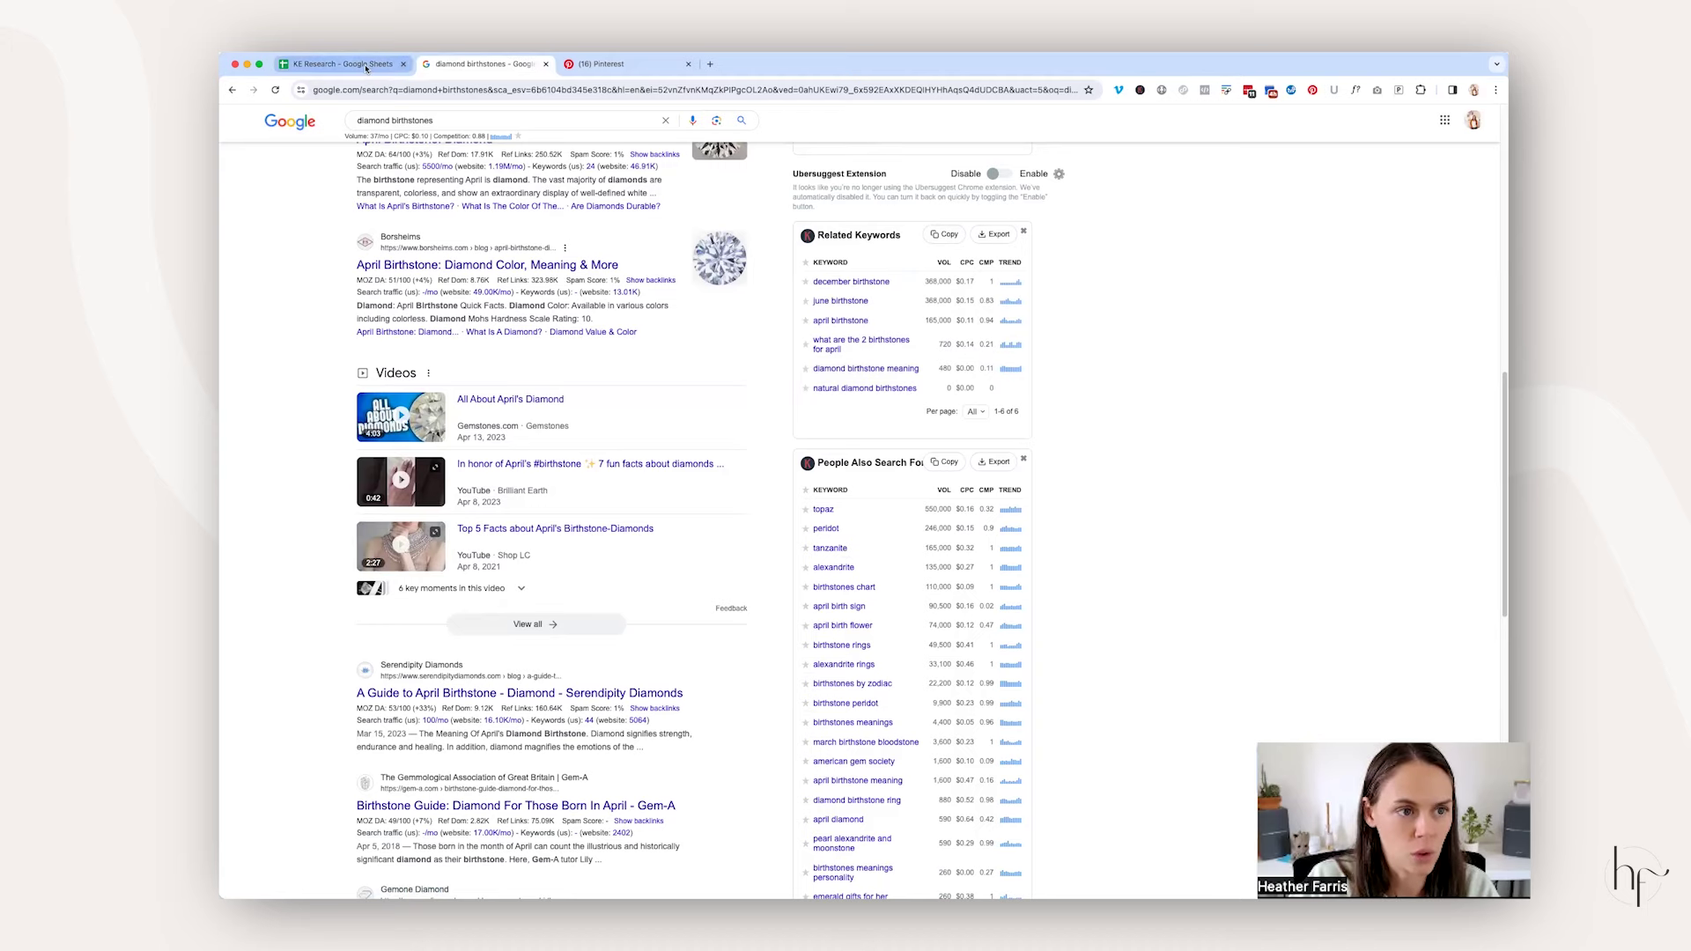
click(339, 63)
click(471, 889)
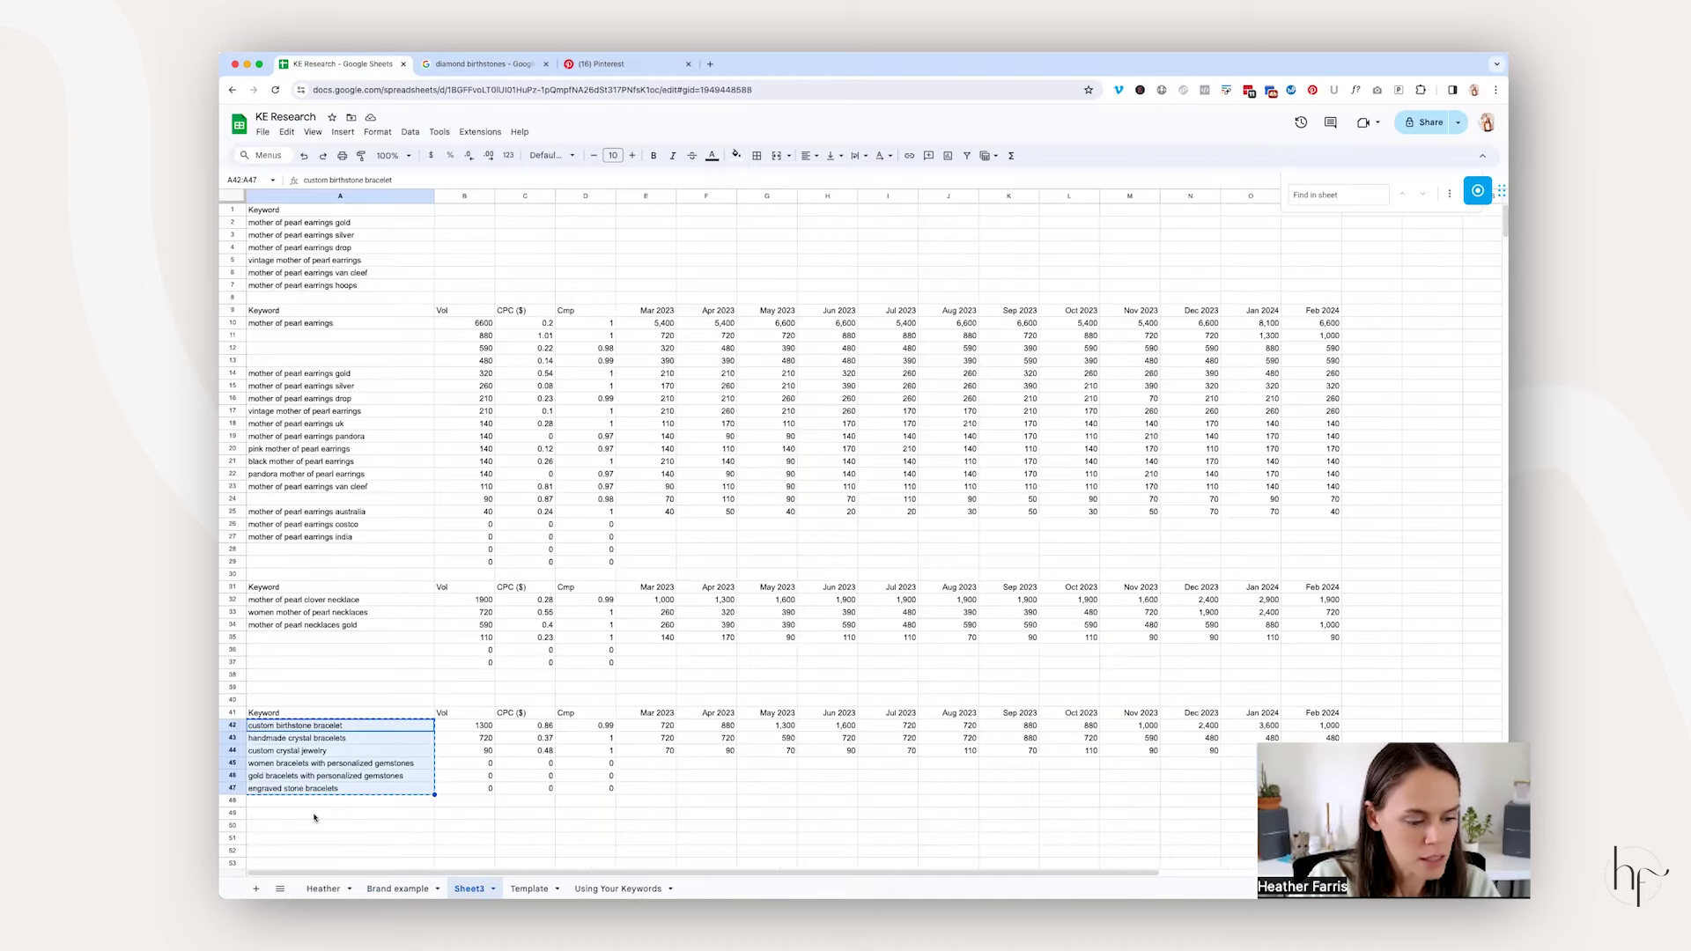
scroll(315, 815, down, 3)
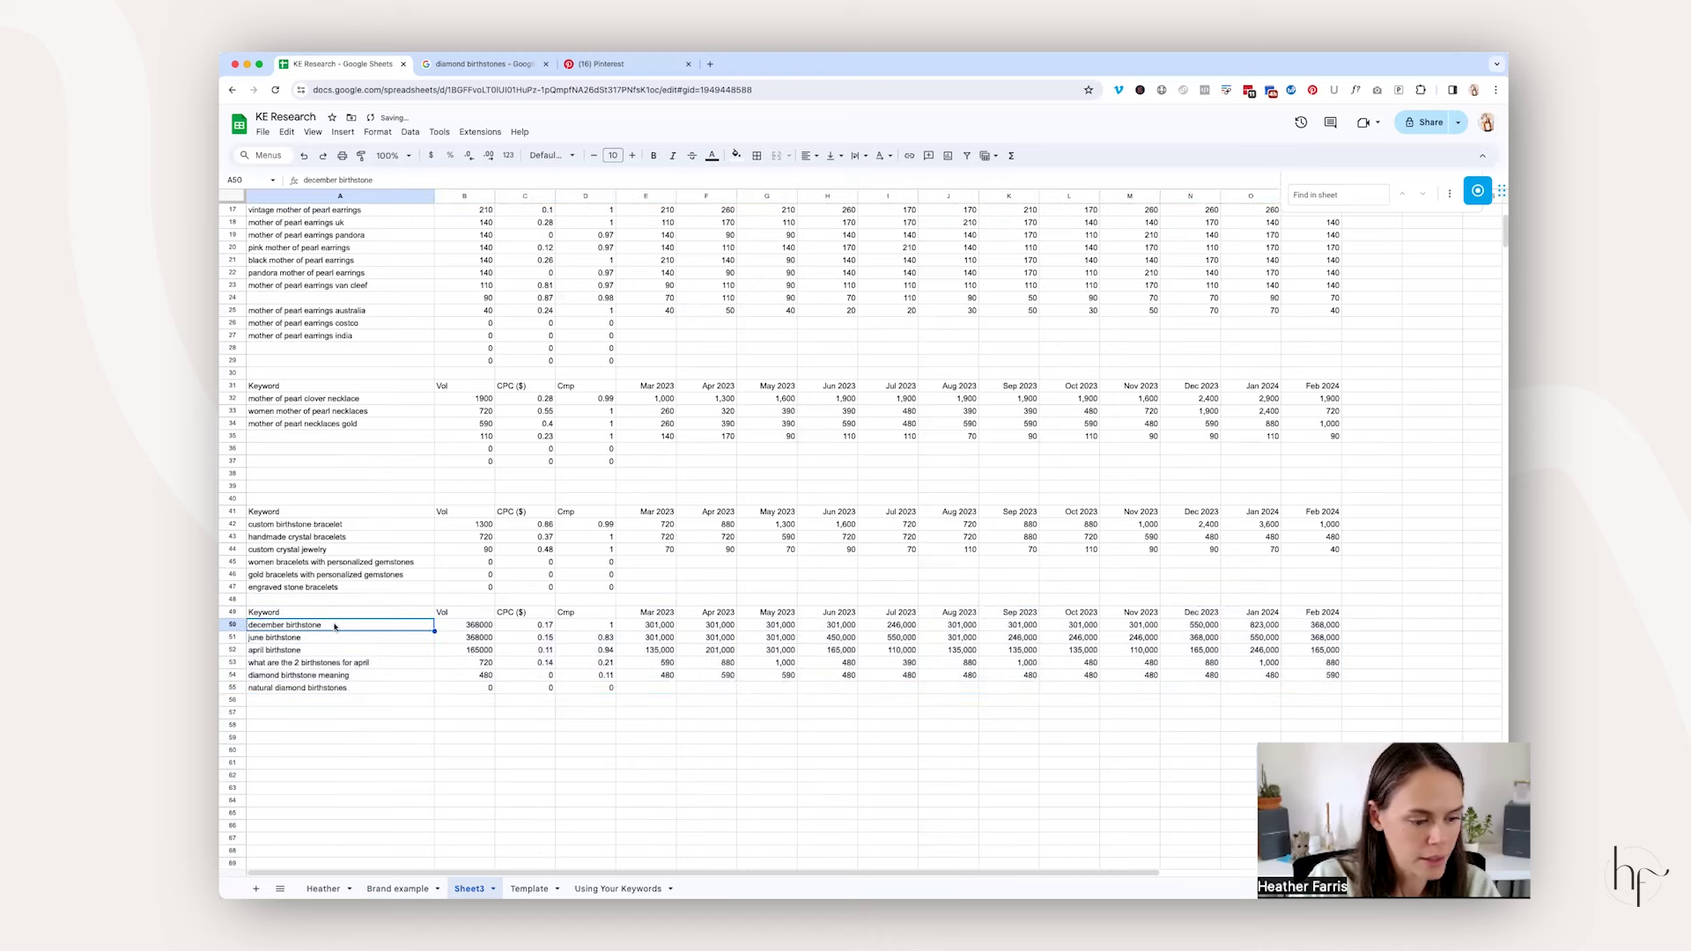
Step: Add the content entry "Types of birstones" in A39 of the Brand example sheet and paste the six keywords from Sheet3's A50:A55 into B39
key(alt+Up)
click(408, 419)
click(357, 805)
text(Typoes)
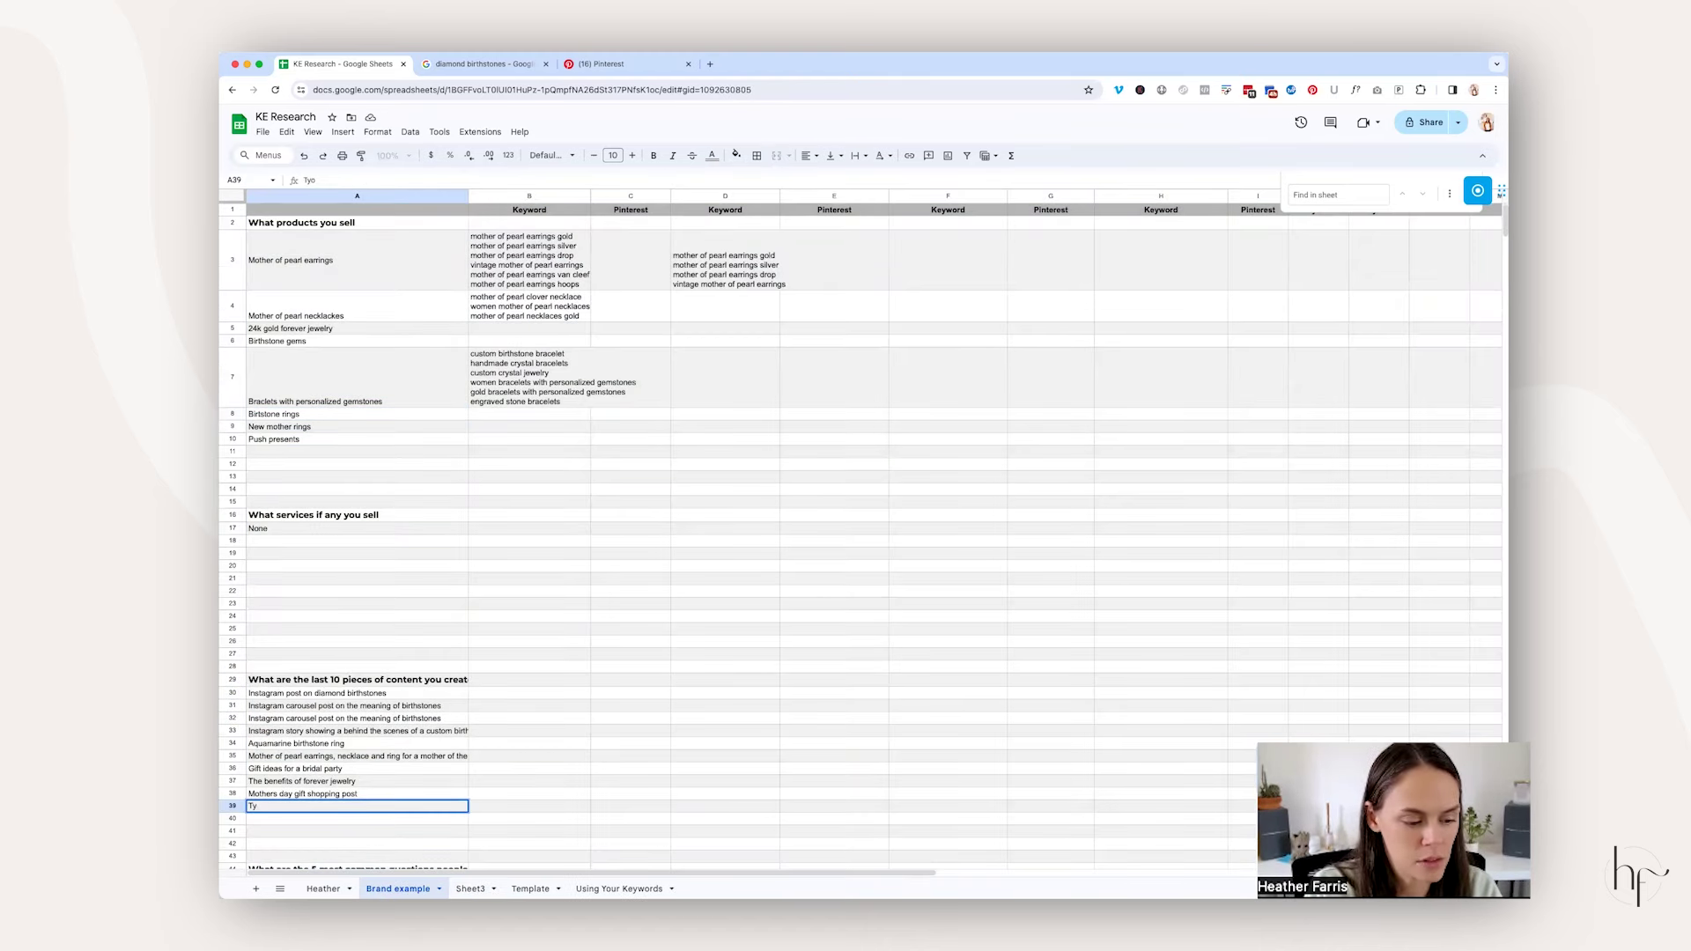
text( of birstones)
key(Tab)
key(super+v)
click(516, 665)
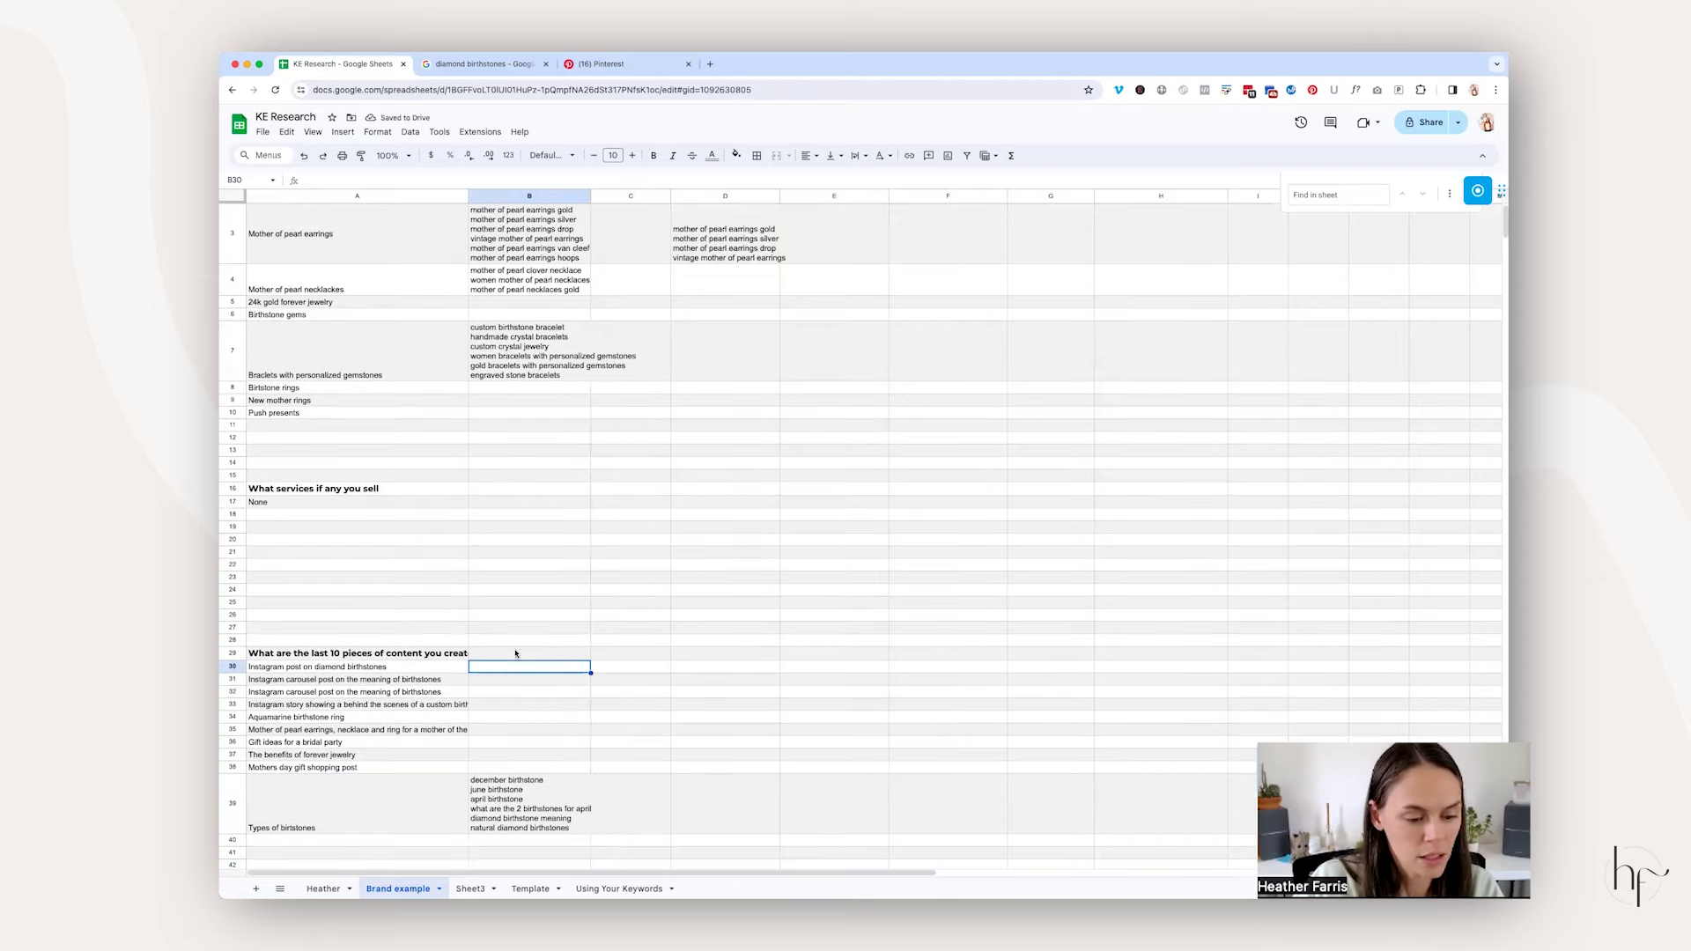
Step: Copy the Long-Tail Keywords list for diamond birthstones from the Google results and paste it at A58 of Sheet3
click(485, 64)
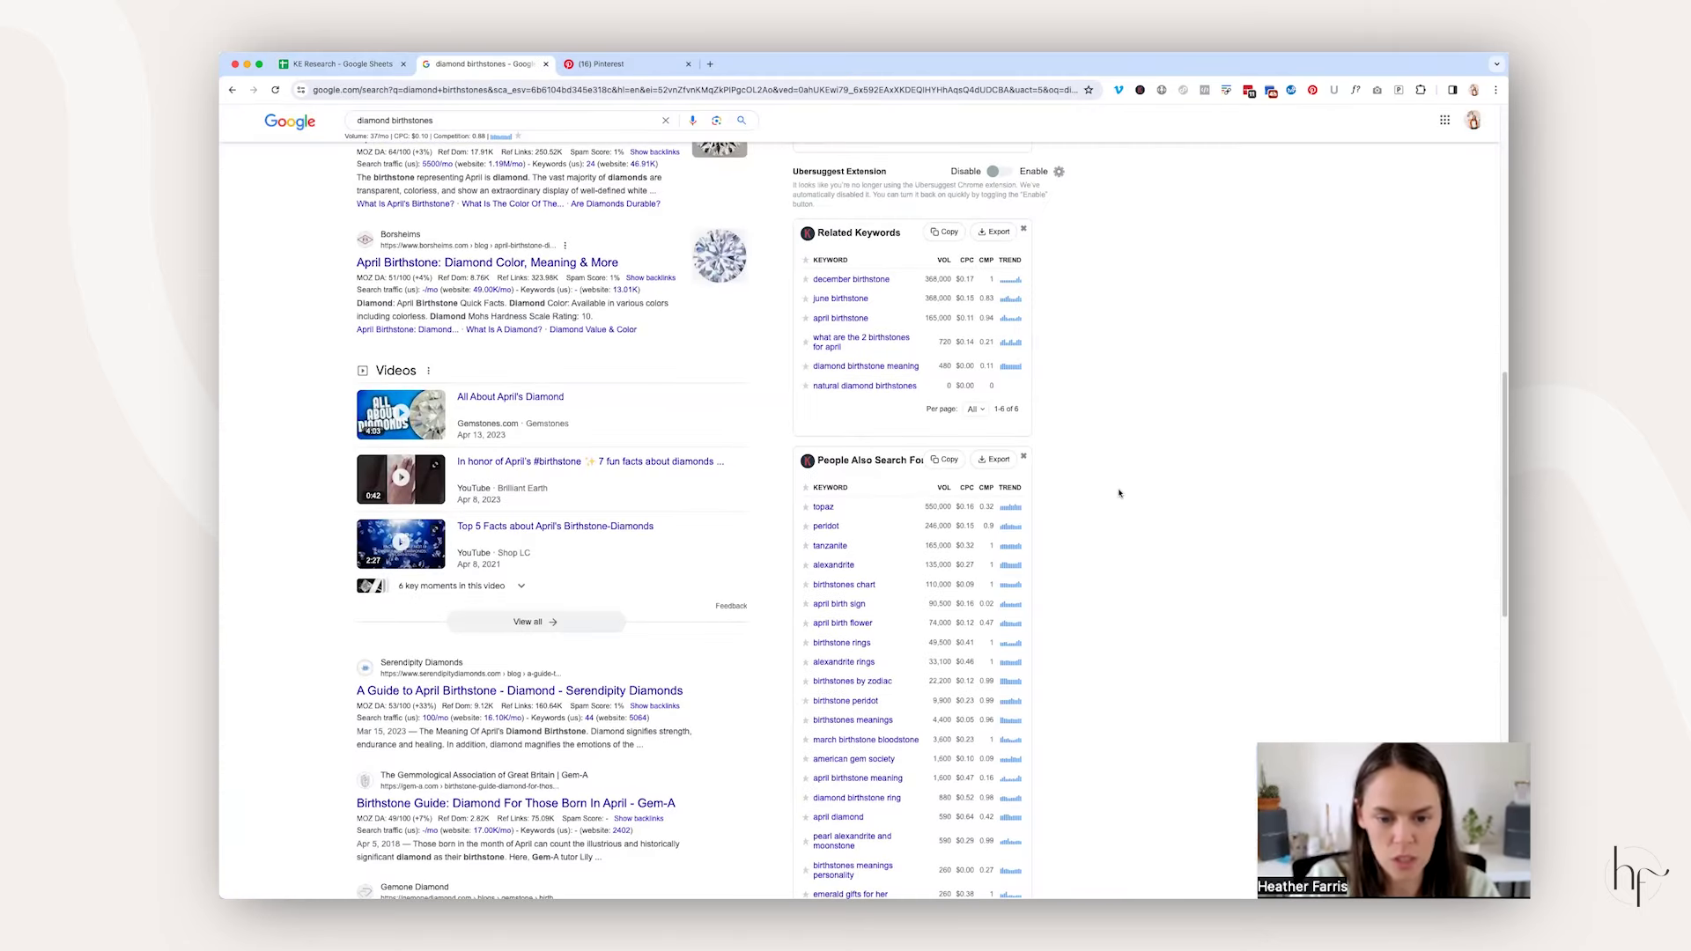
scroll(1119, 494, down, 3)
scroll(1120, 494, down, 9)
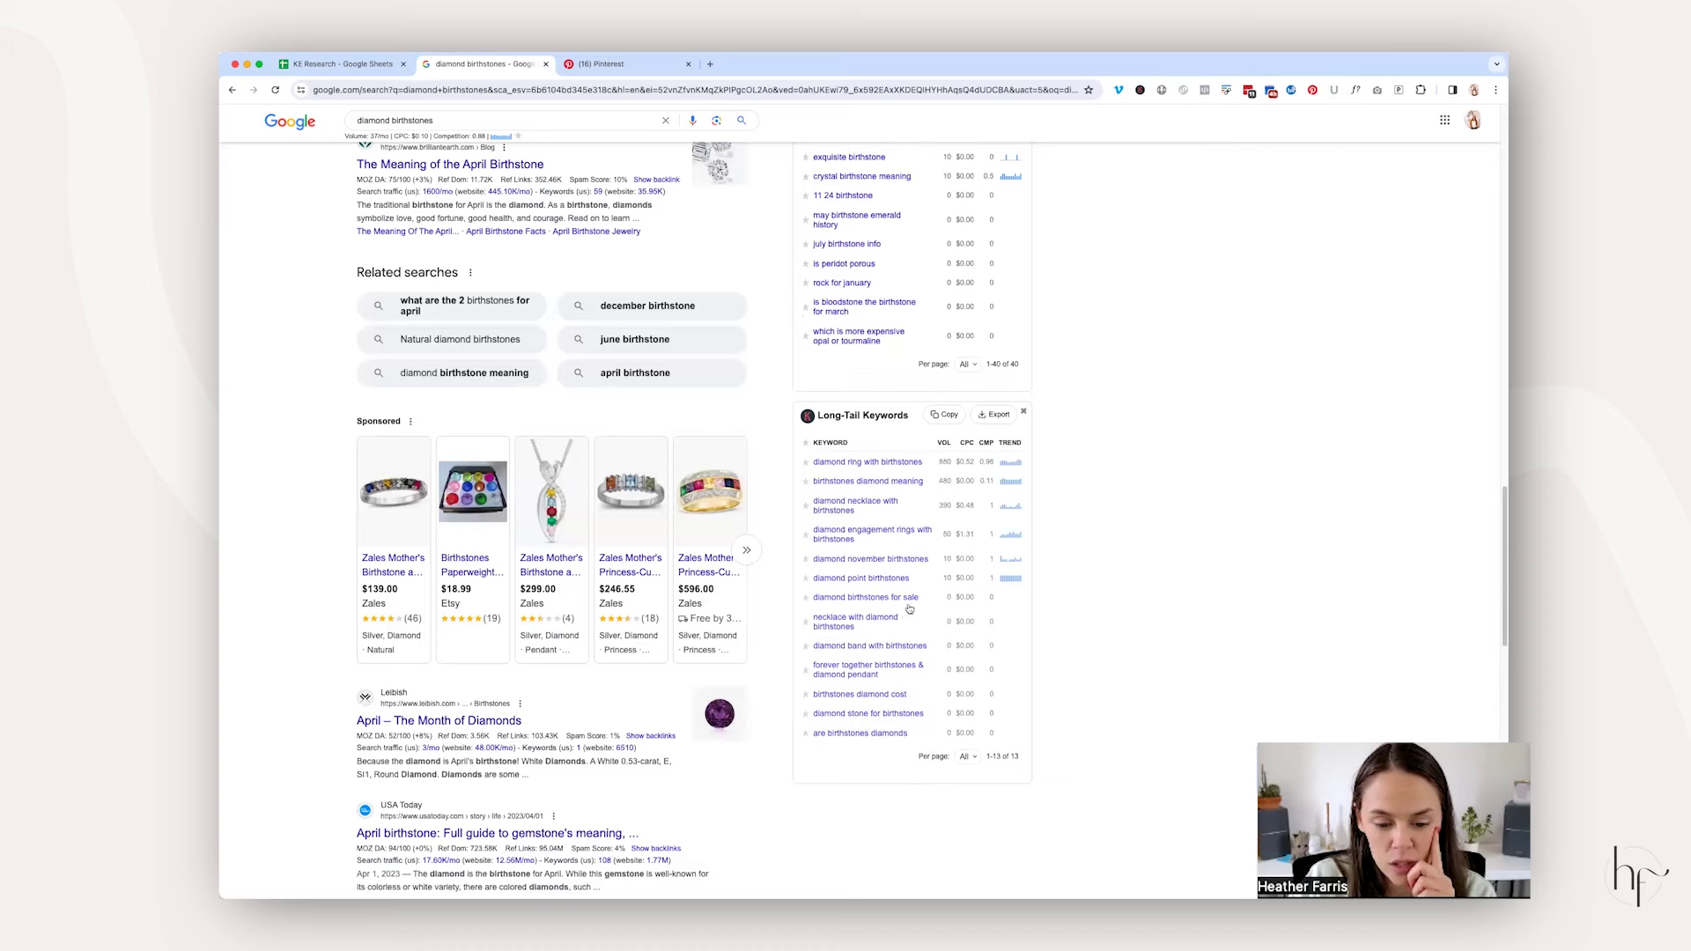
click(370, 65)
click(380, 725)
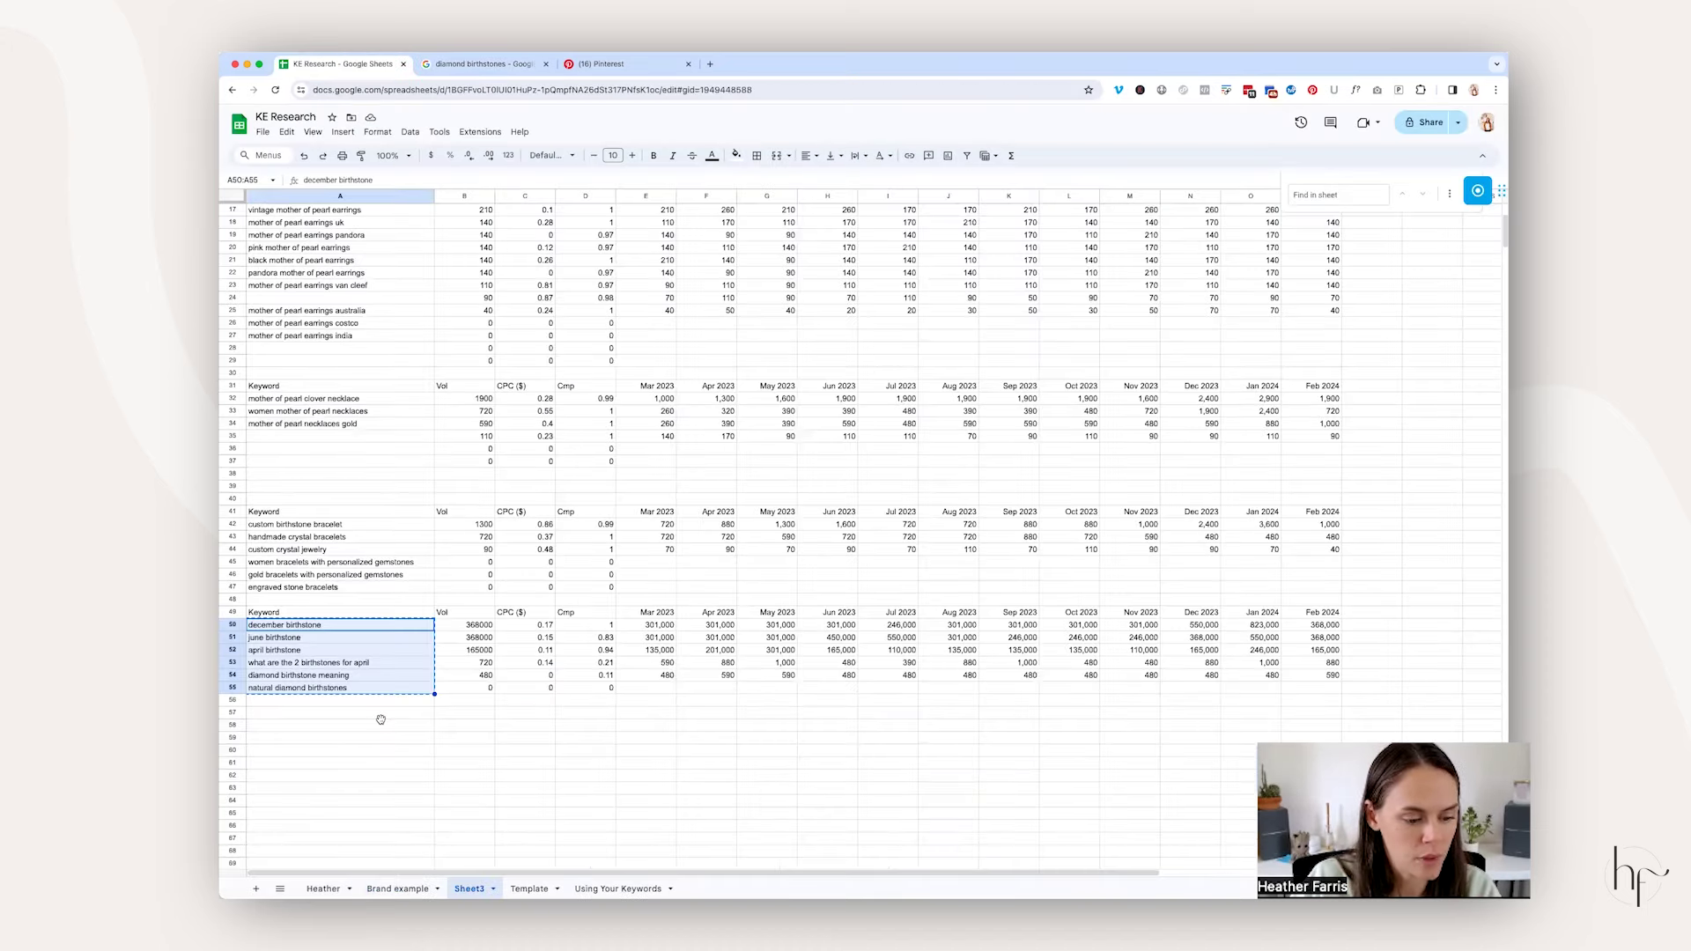
key(ctrl+v)
Step: Copy the six keywords in Sheet3's A59:A64 into B30 of the Brand example sheet, beside the diamond birthstones Instagram post
scroll(387, 465, down, 5)
drag(388, 474, 388, 536)
key(ctrl+c)
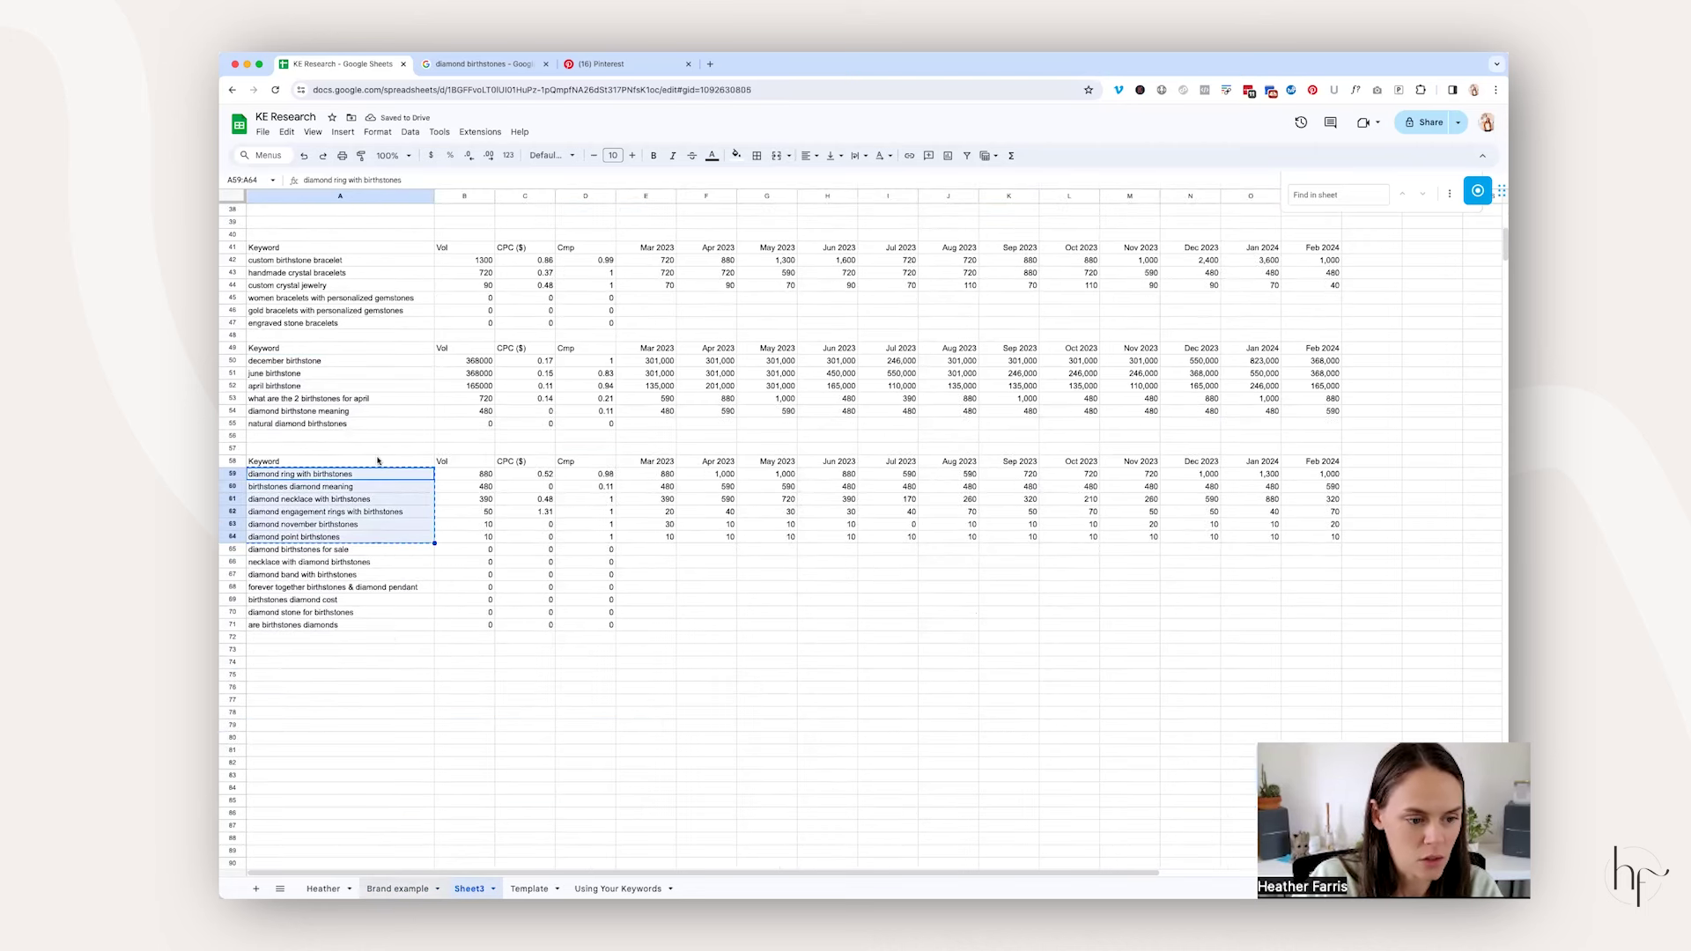
key(alt+Up)
click(535, 452)
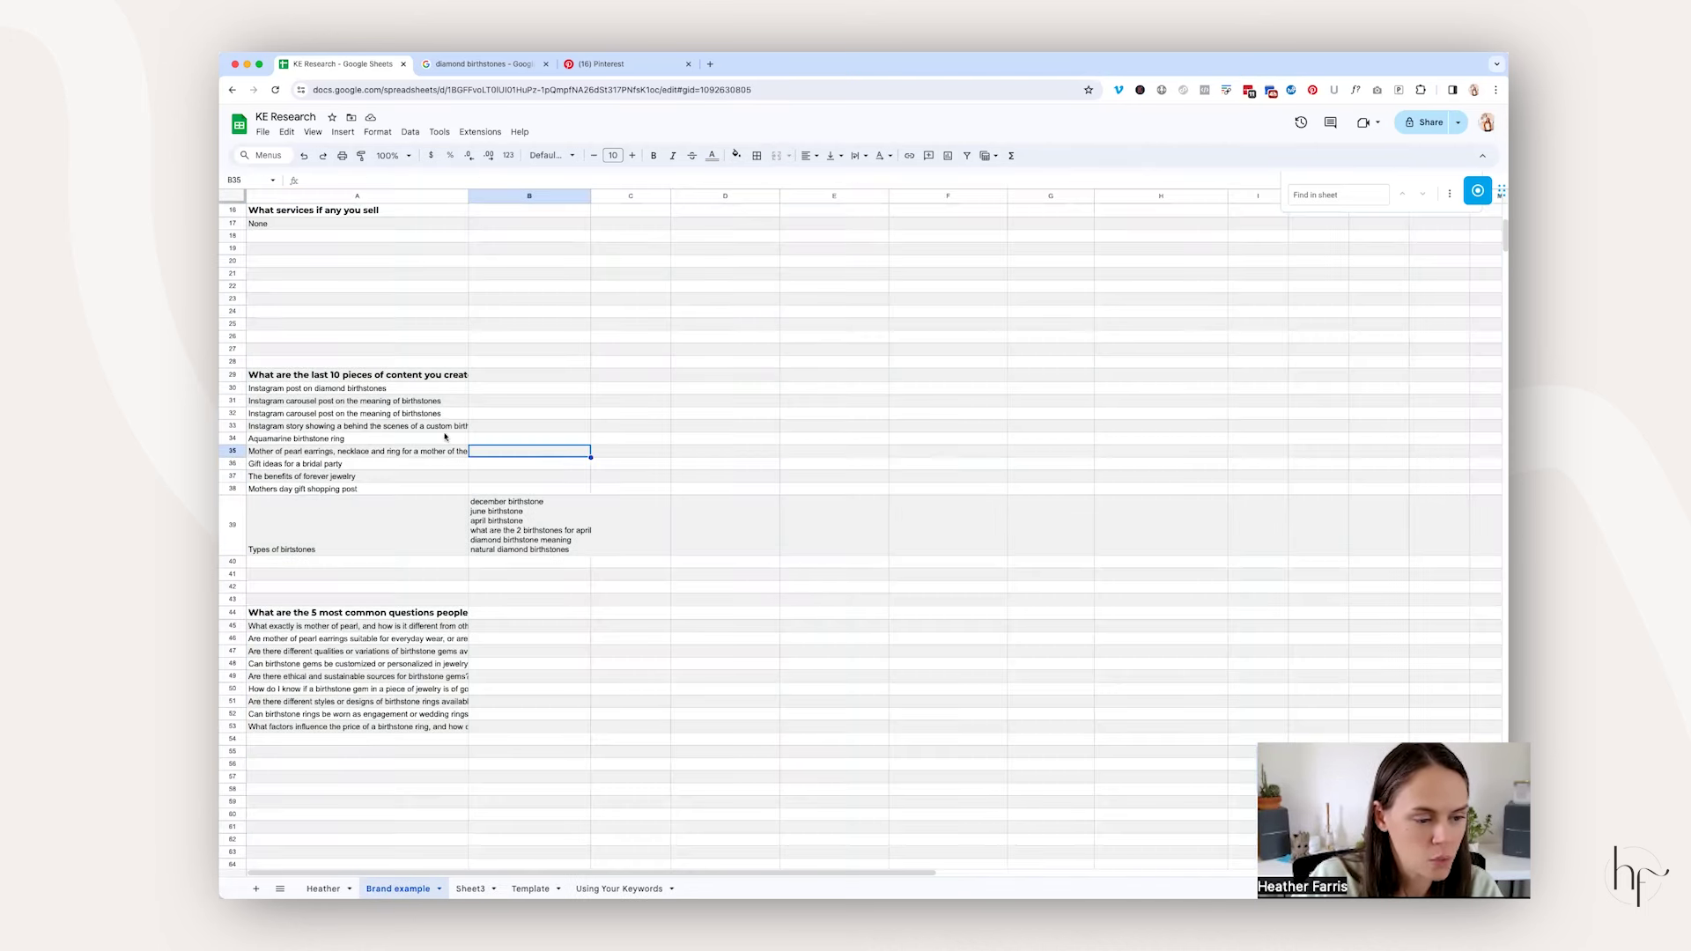
double_click(491, 389)
key(ctrl+v)
key(Tab)
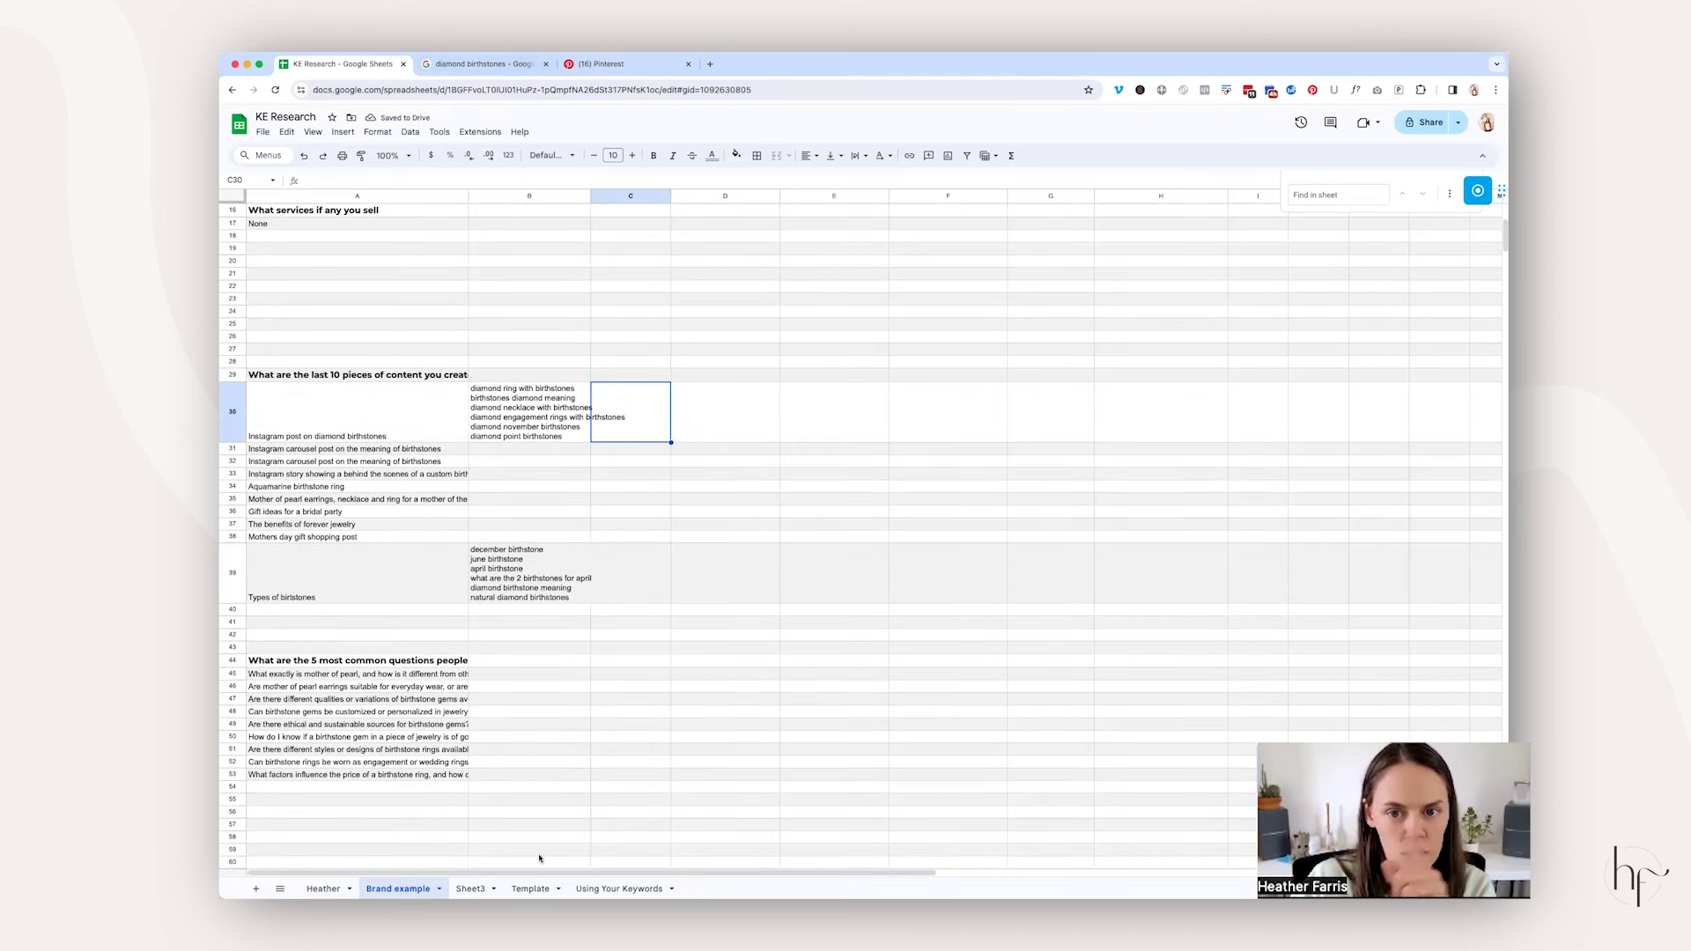
Step: Delete the row holding "diamond birthstones for sale" from the long-tail keyword list in Sheet3
click(470, 889)
click(331, 550)
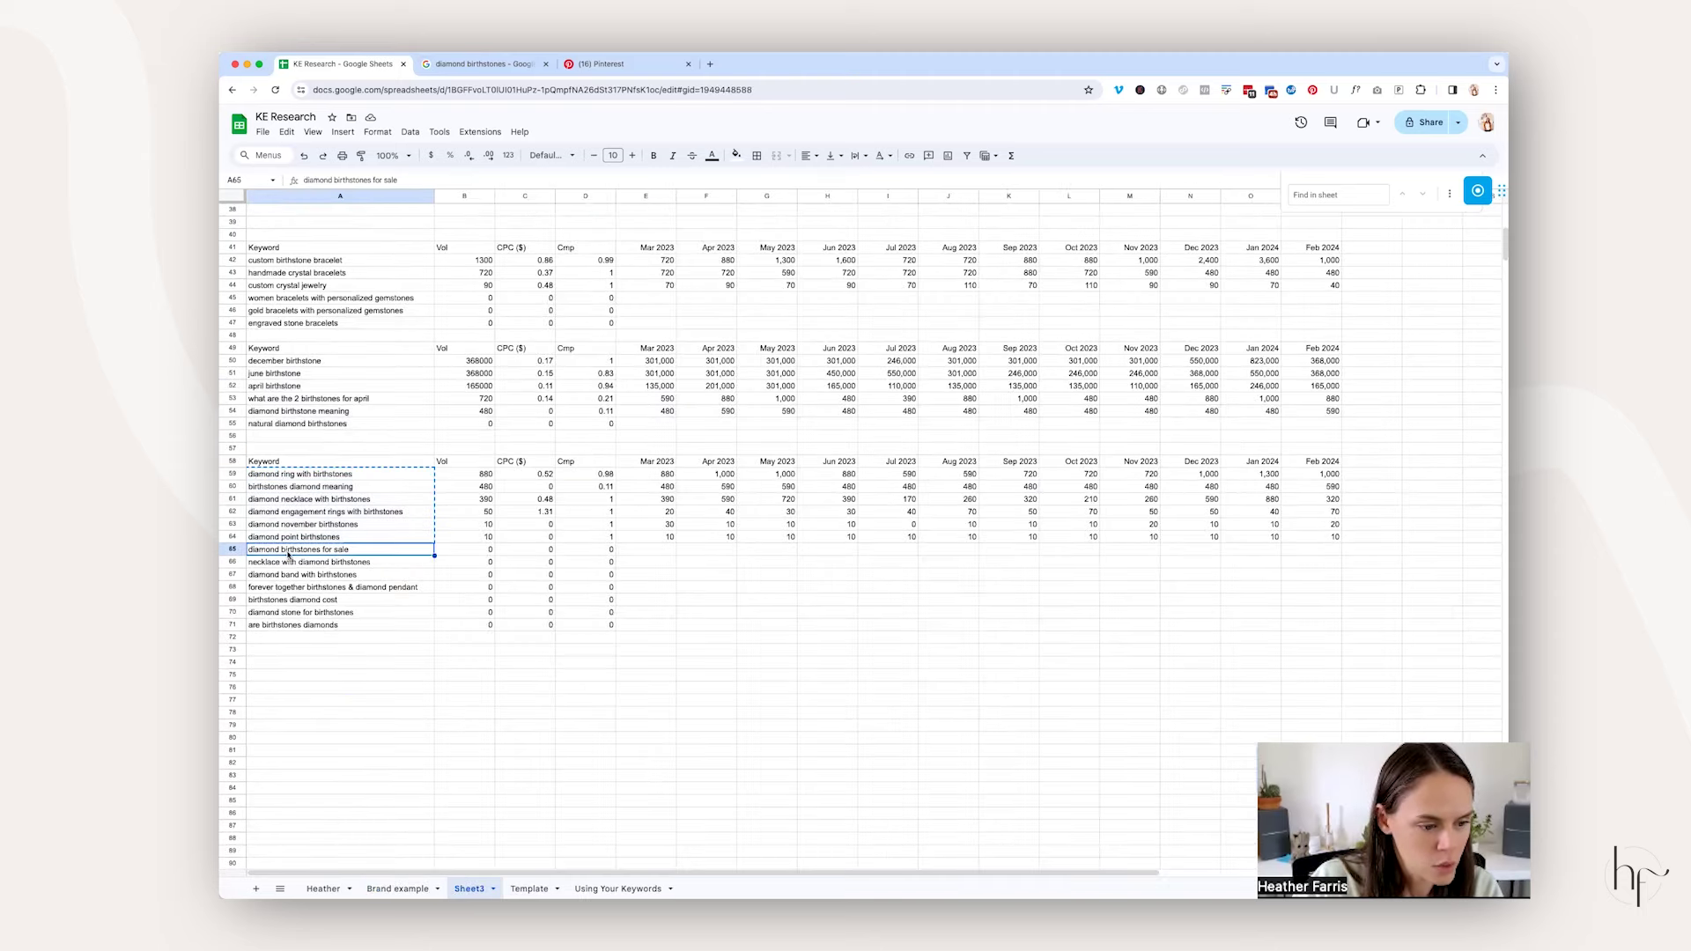
right_click(236, 551)
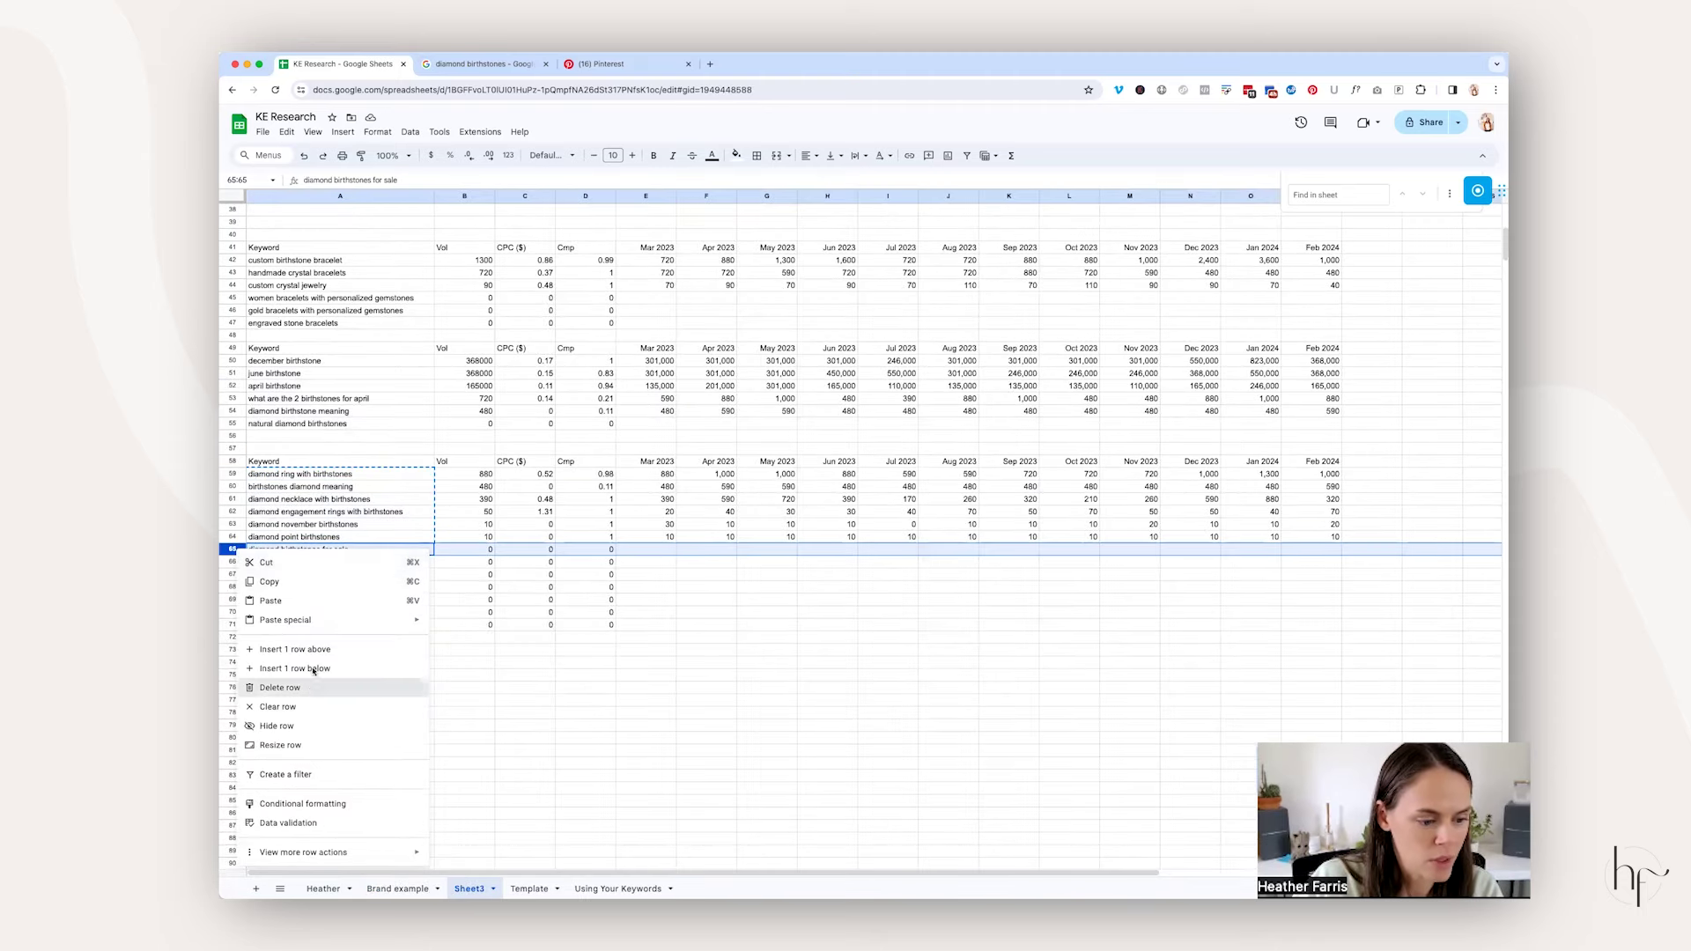
click(309, 691)
click(362, 564)
Step: Copy the twelve keywords in Sheet3's A59:A70 and paste them into B30 of the Brand example sheet, replacing its contents
drag(364, 474, 362, 616)
key(ctrl+c)
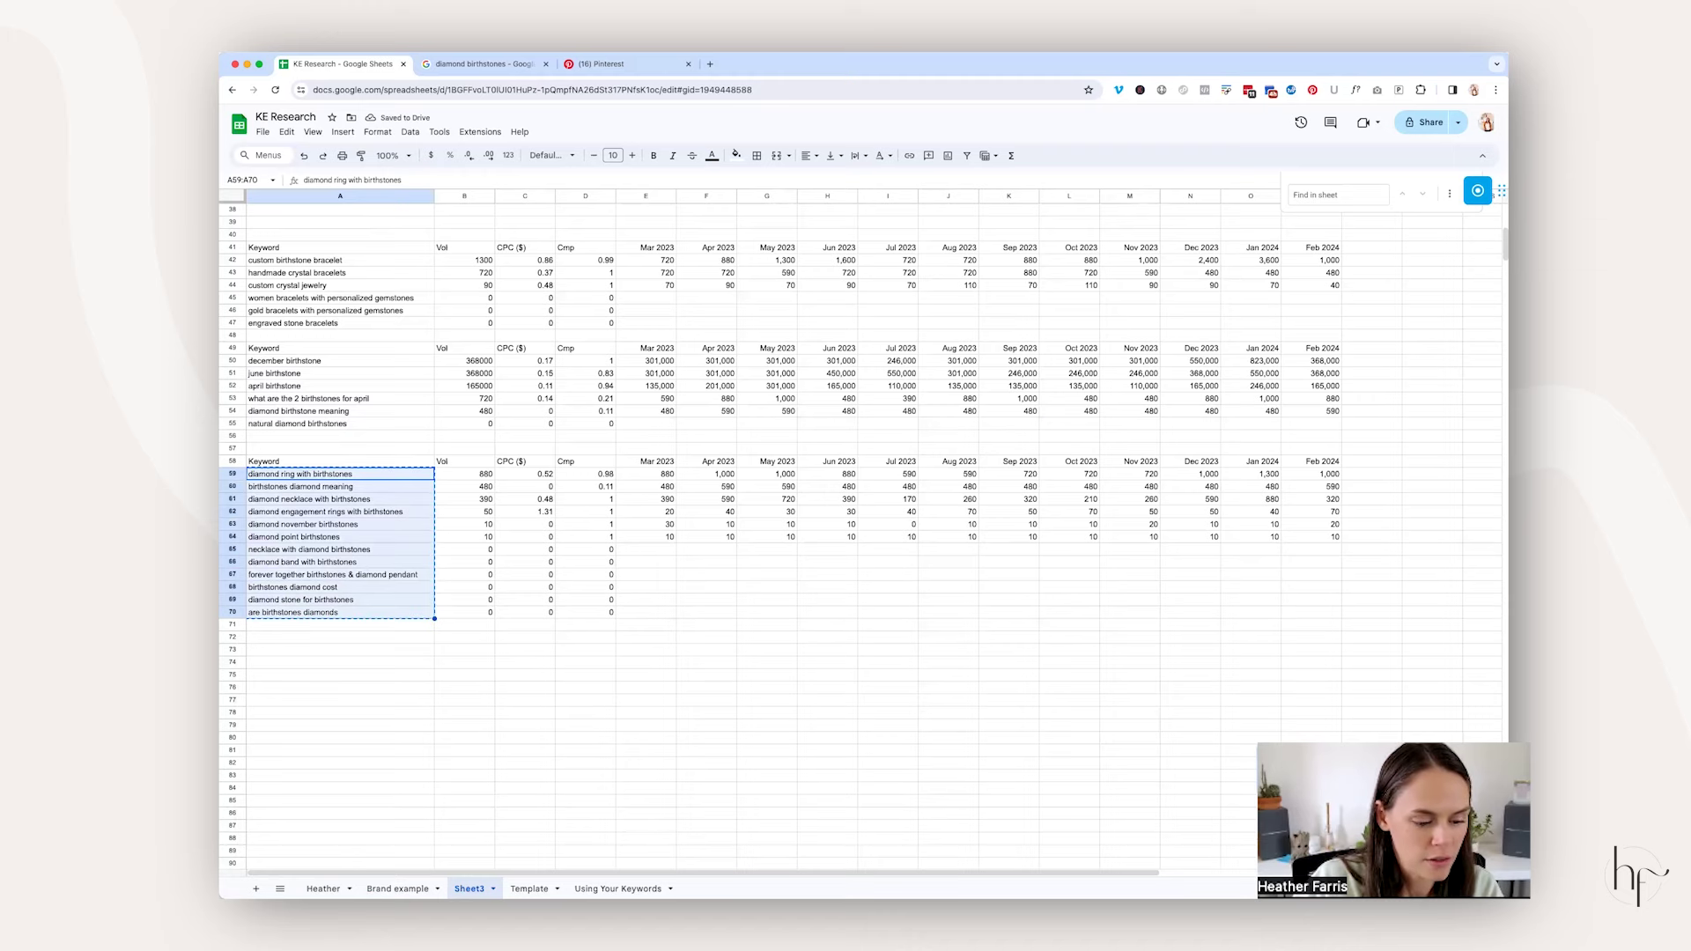
click(398, 888)
click(564, 709)
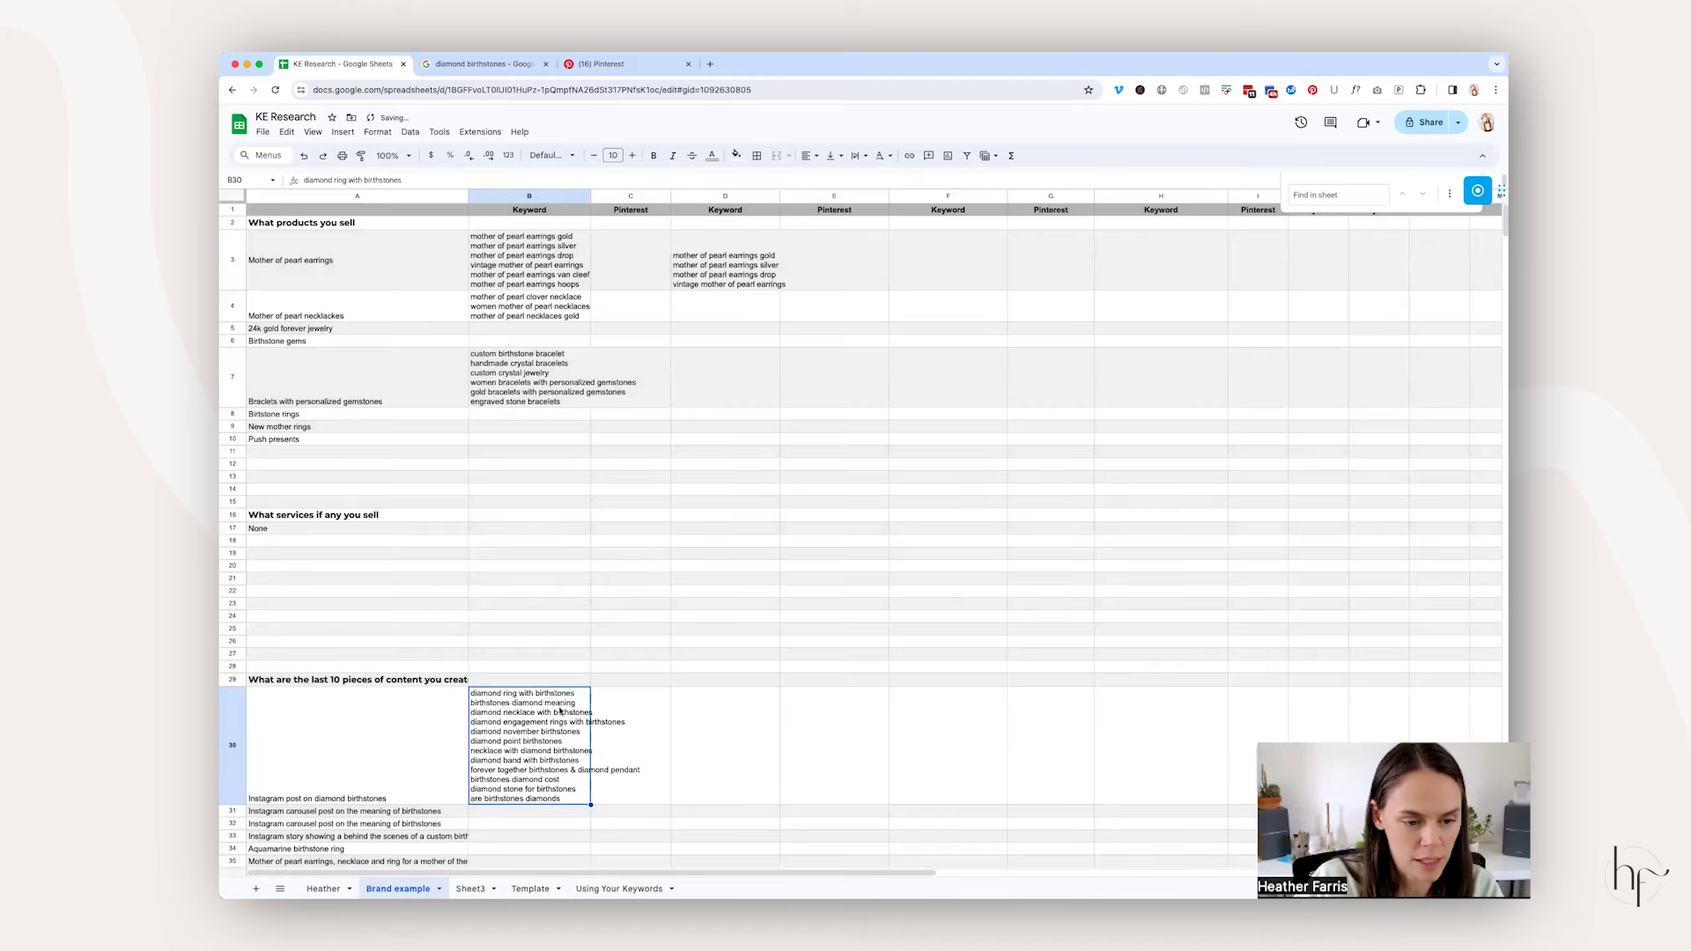
Step: Copy the content entry "Gift ideas for a bridal party" from A36 and search Google for it
scroll(560, 710, down, 3)
key(Down)
drag(386, 483, 483, 631)
click(480, 621)
key(Down)
key(Down)
key(Down)
click(350, 661)
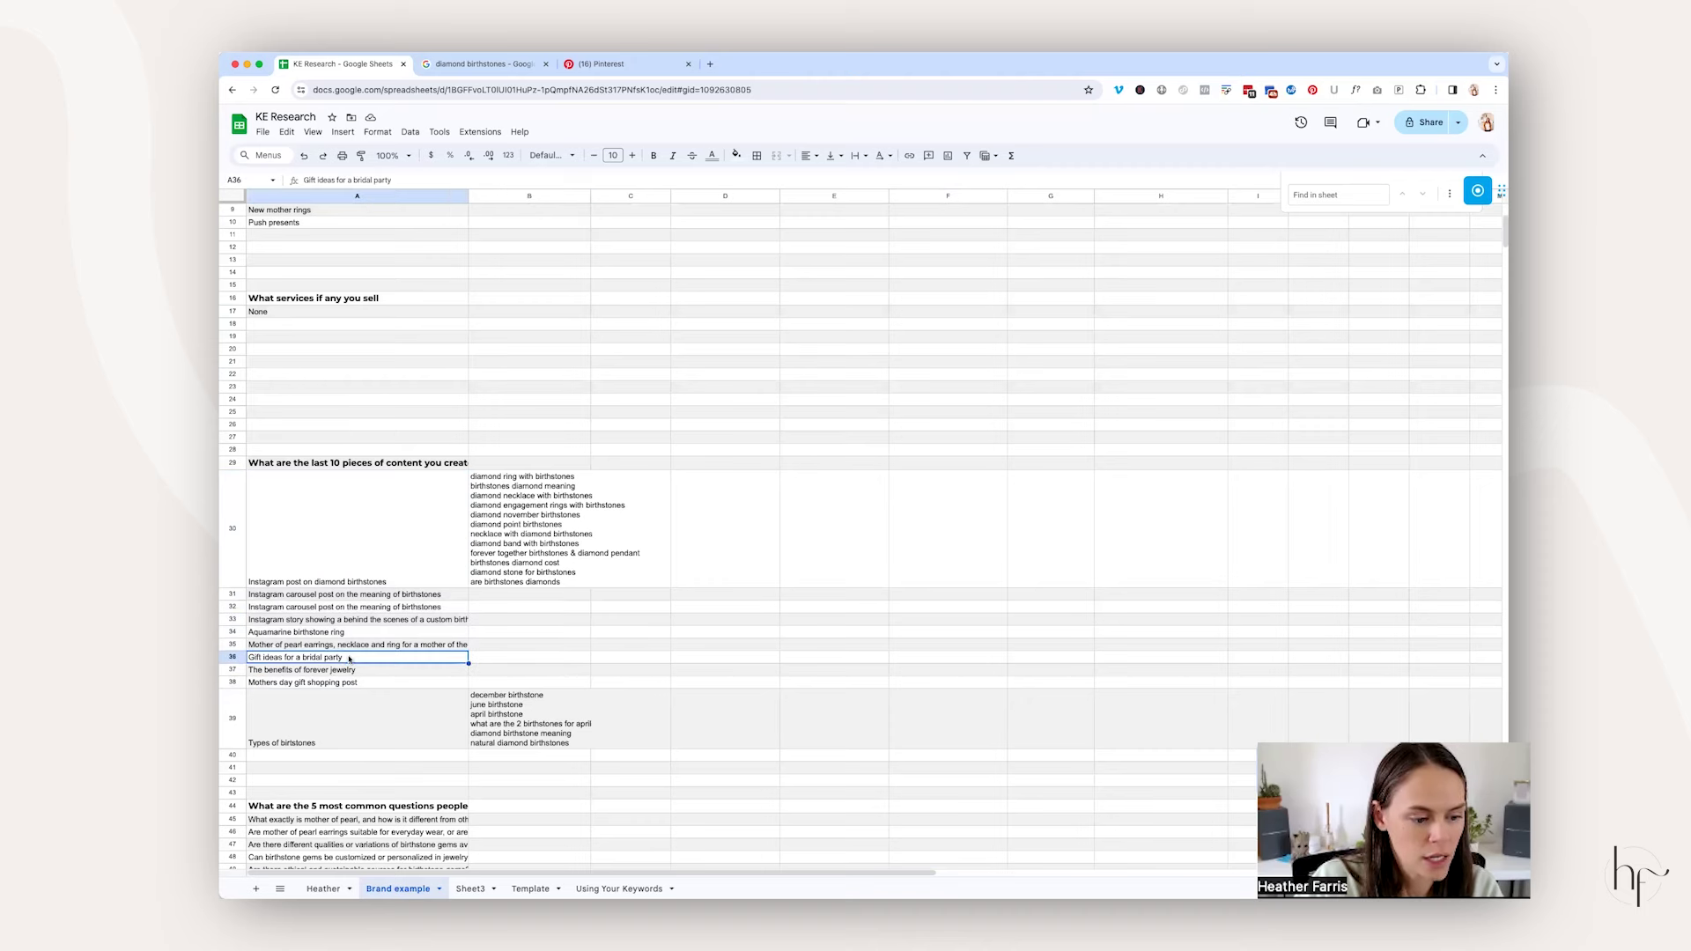
click(483, 65)
triple_click(570, 120)
key(ctrl+v)
key(Return)
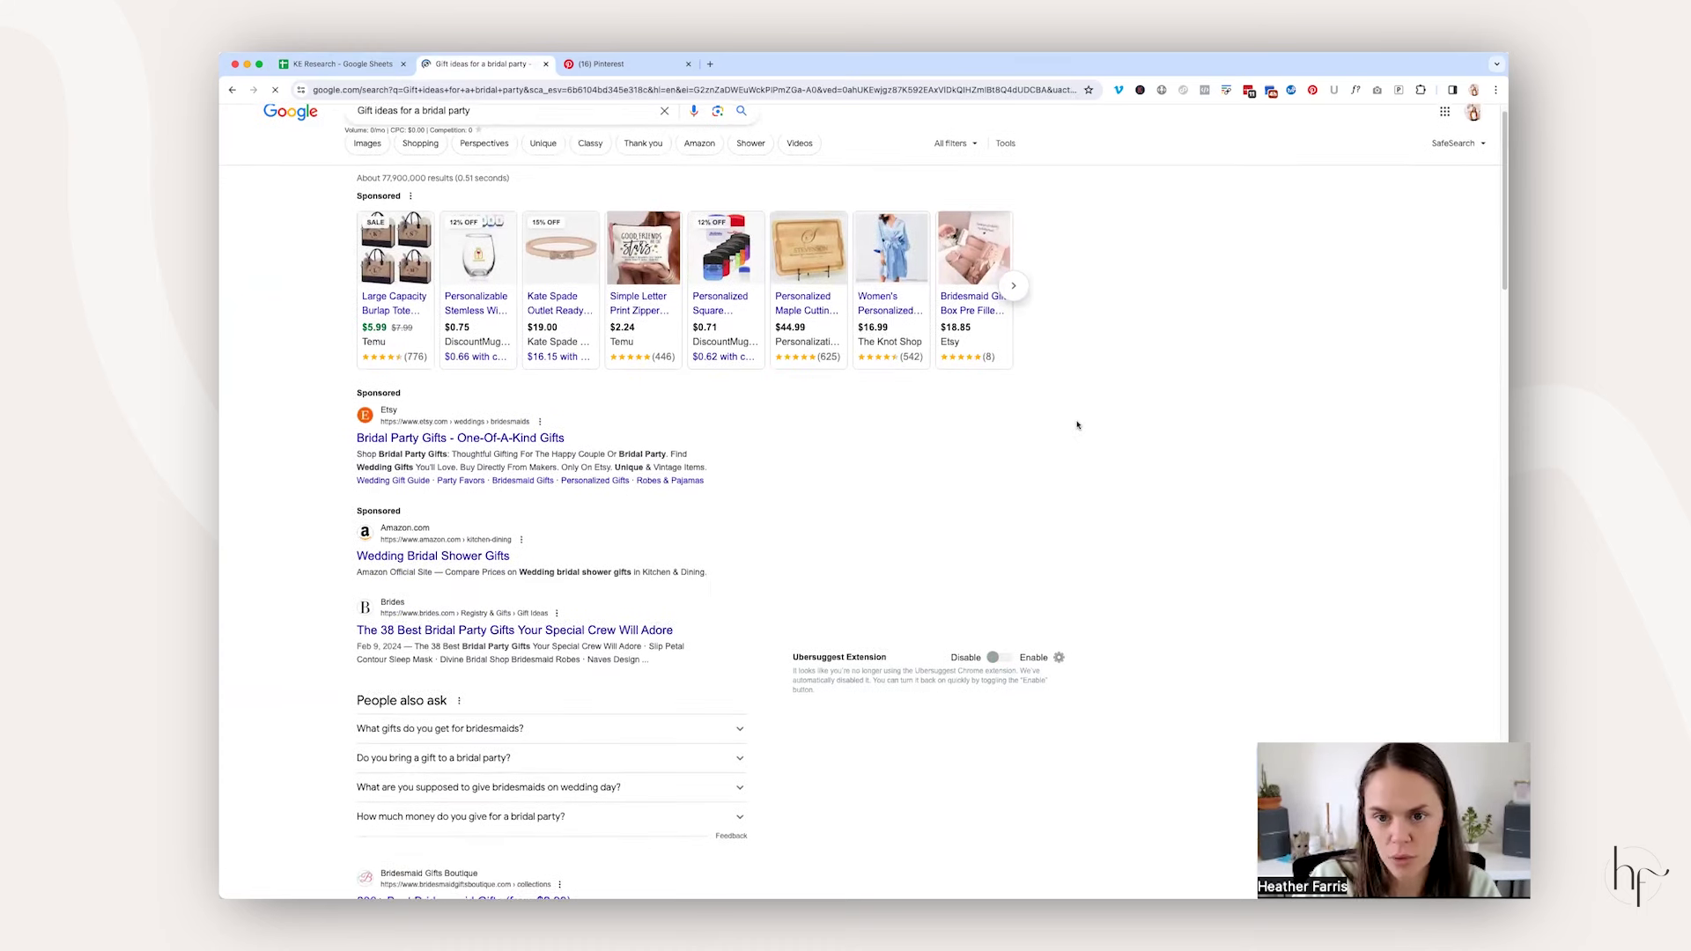
Step: Copy the Related Keywords list for bridal party gift ideas from the Google results and paste it at A74 of Sheet3
scroll(1077, 426, down, 7)
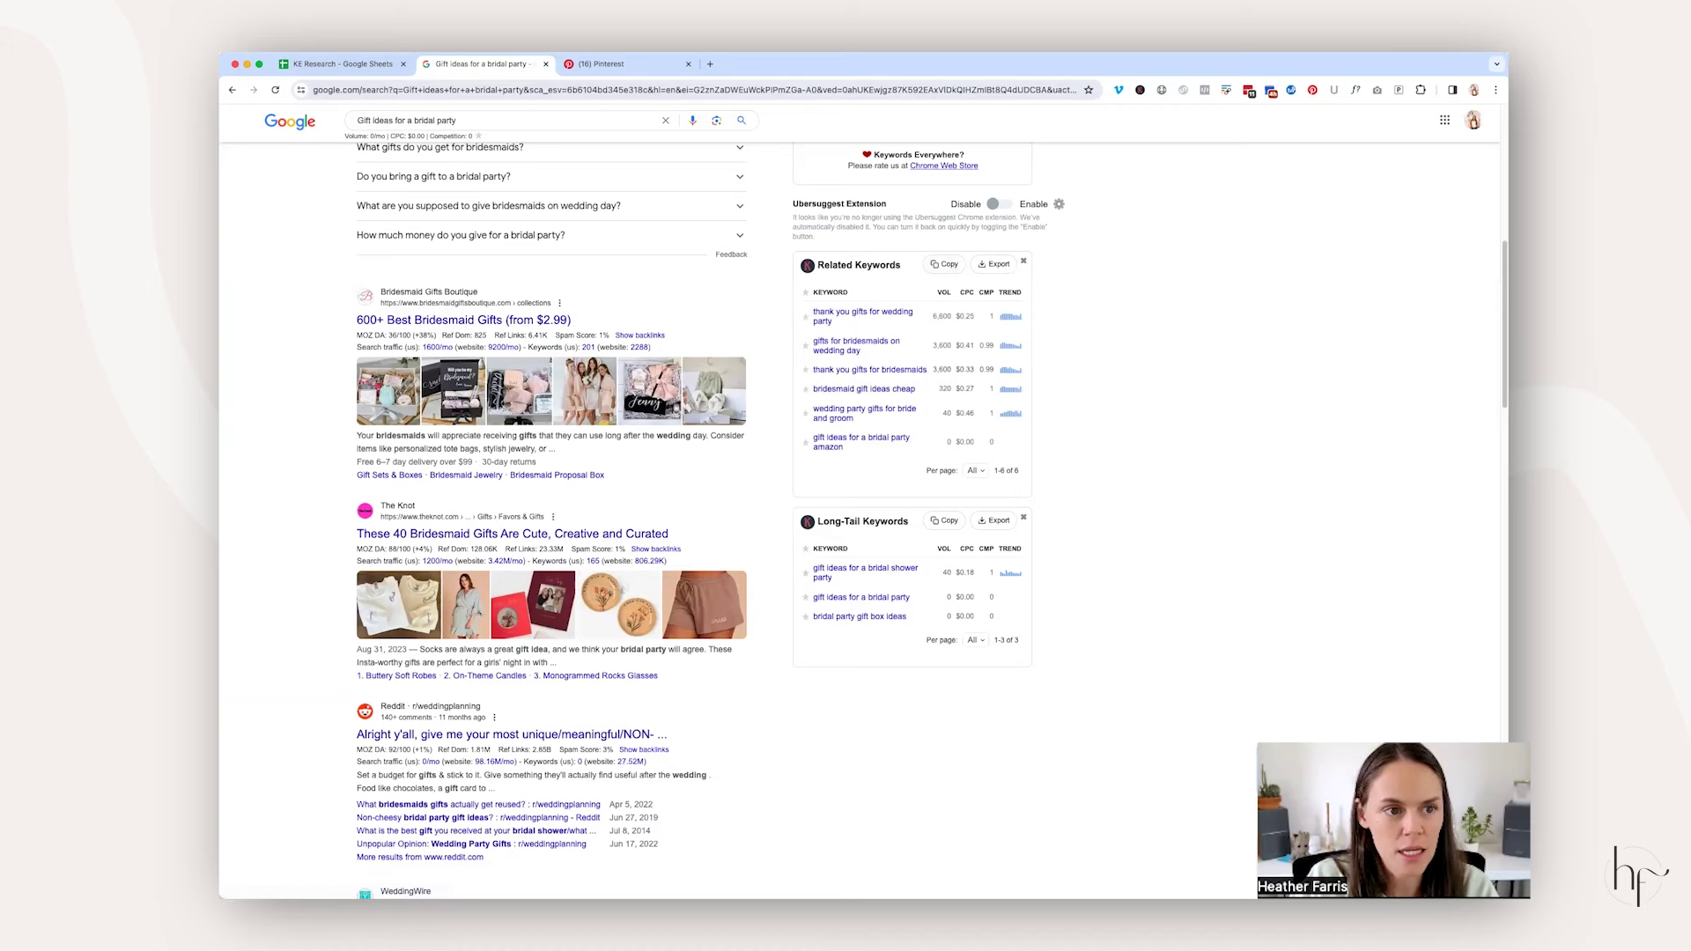
click(342, 64)
click(471, 889)
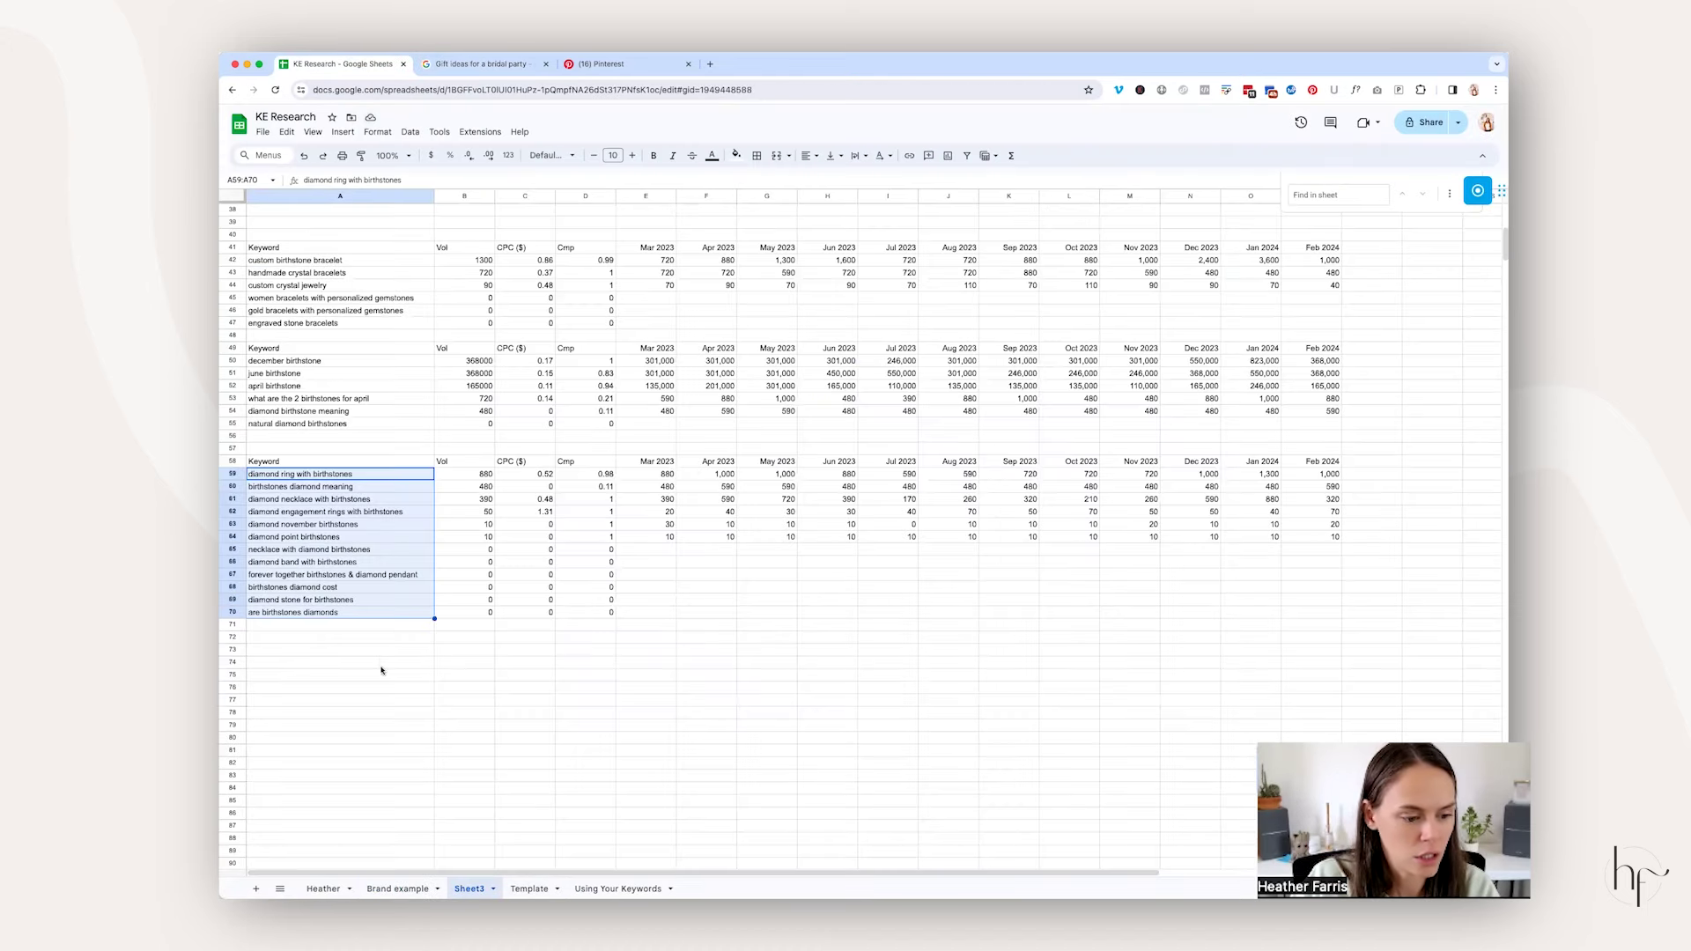
Step: Copy the five gift keywords in Sheet3's A75:A79 into B36 of the Brand example sheet, beside the bridal party entry
drag(381, 675, 370, 725)
key(ctrl+c)
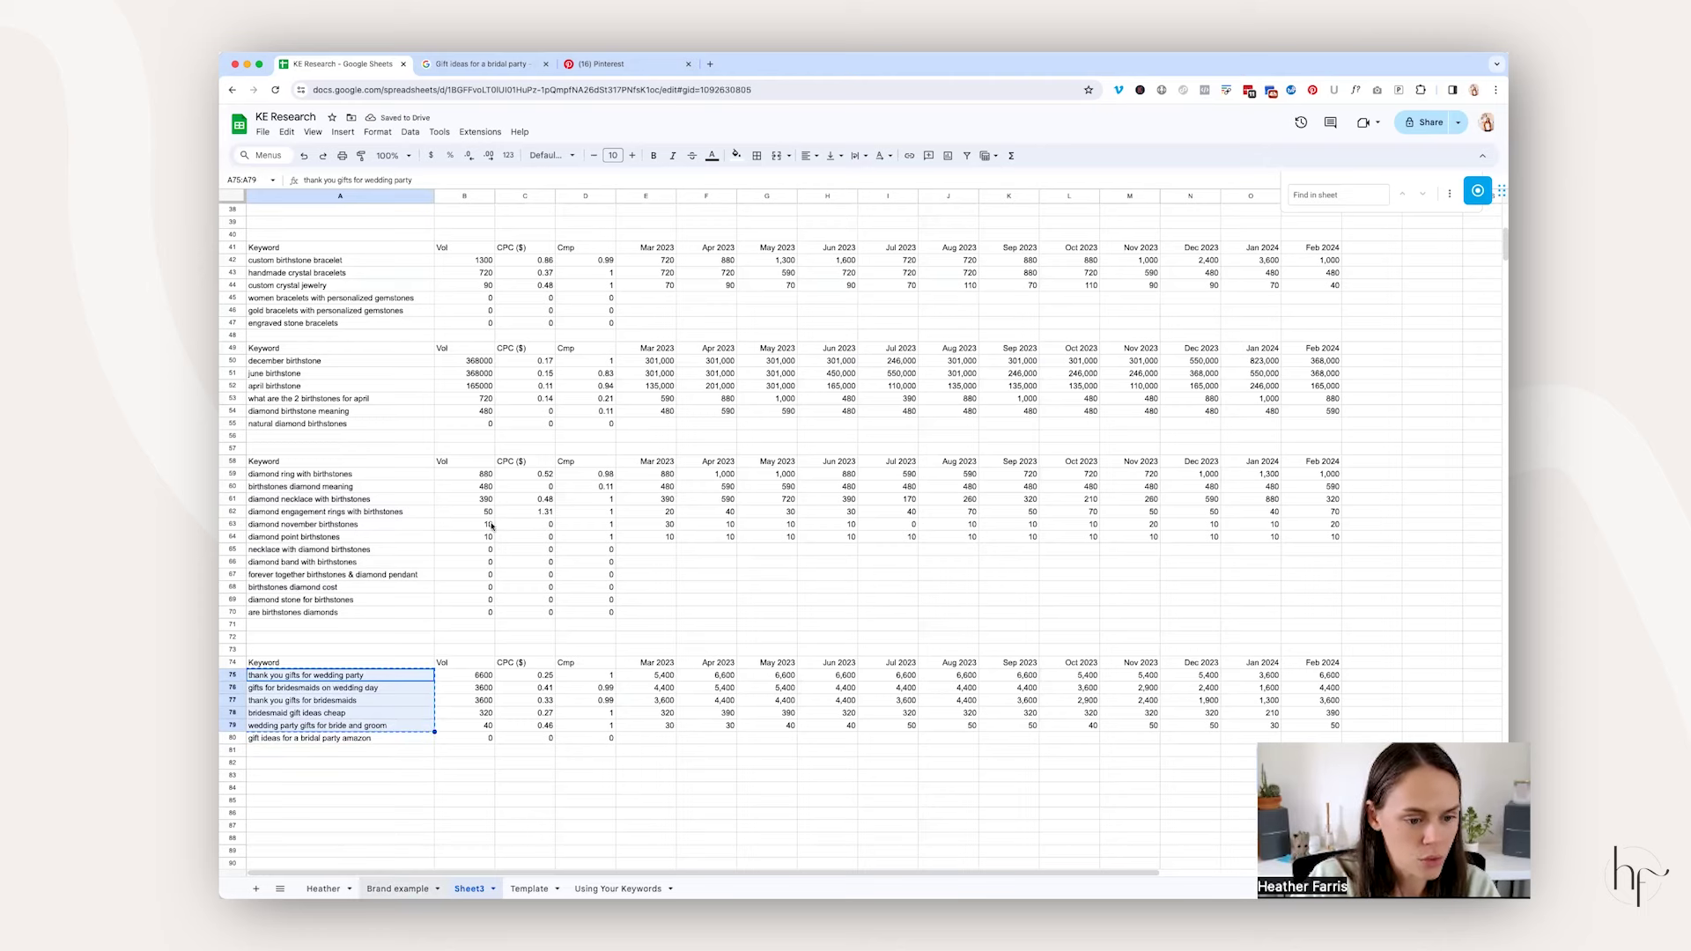
click(397, 888)
scroll(441, 584, down, 5)
click(639, 459)
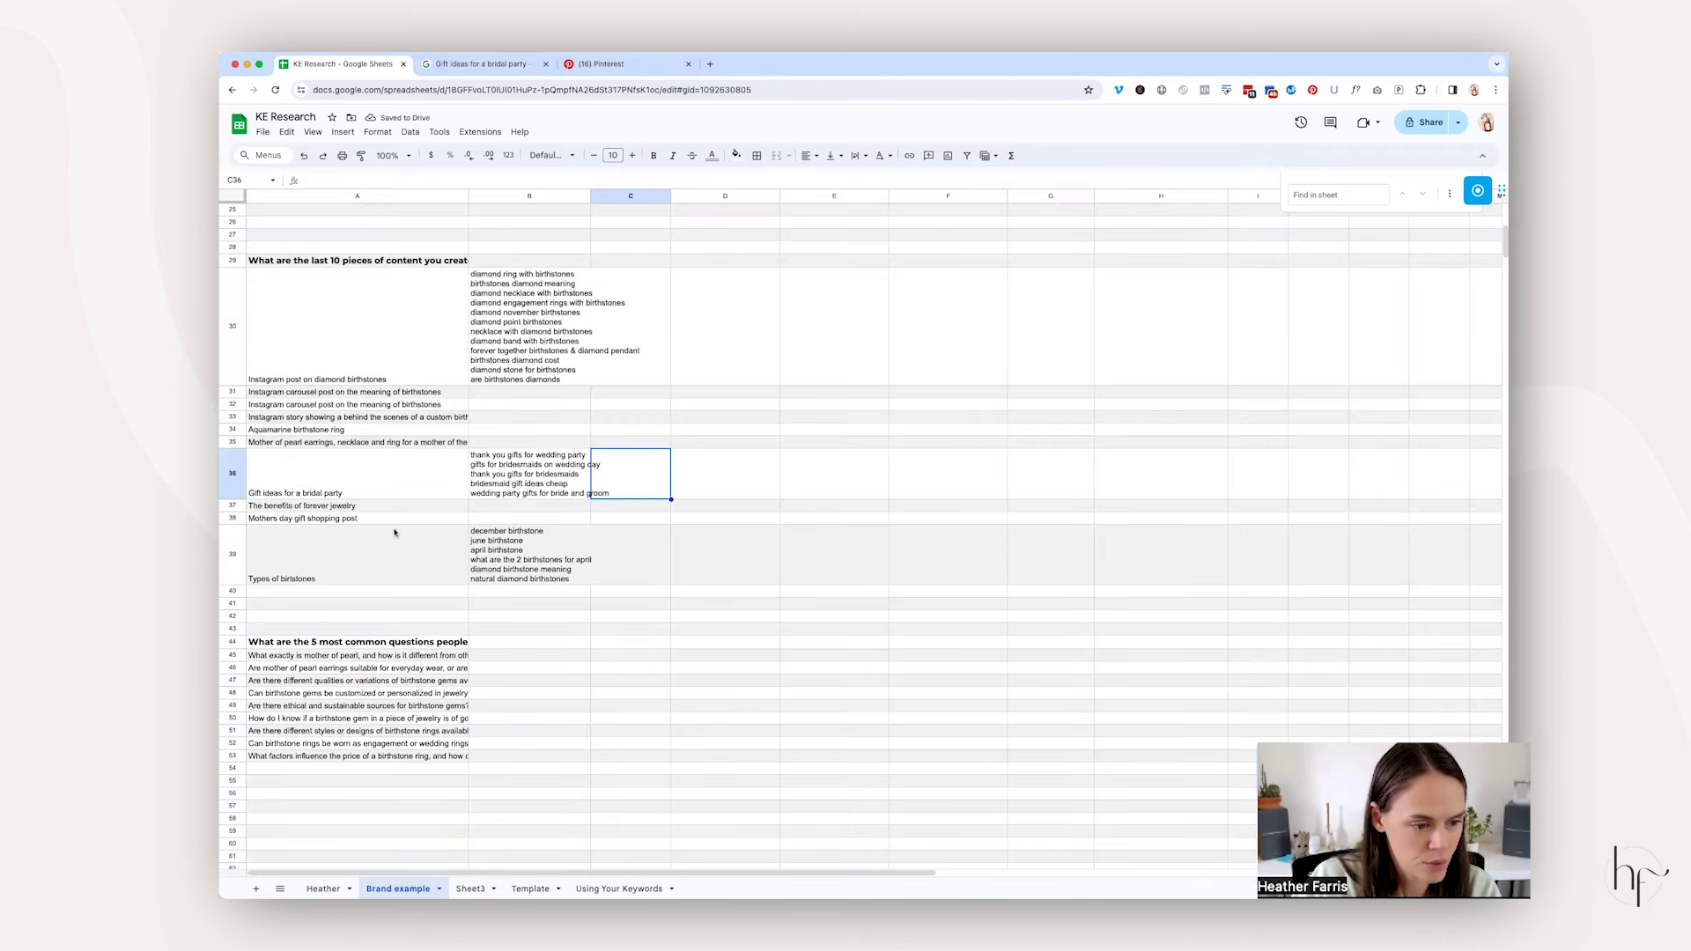
Step: Copy the question "What exactly is mother of pearl, and how is it different from other types of pearls?" from A45 and search Google for it
scroll(484, 541, down, 2)
click(404, 475)
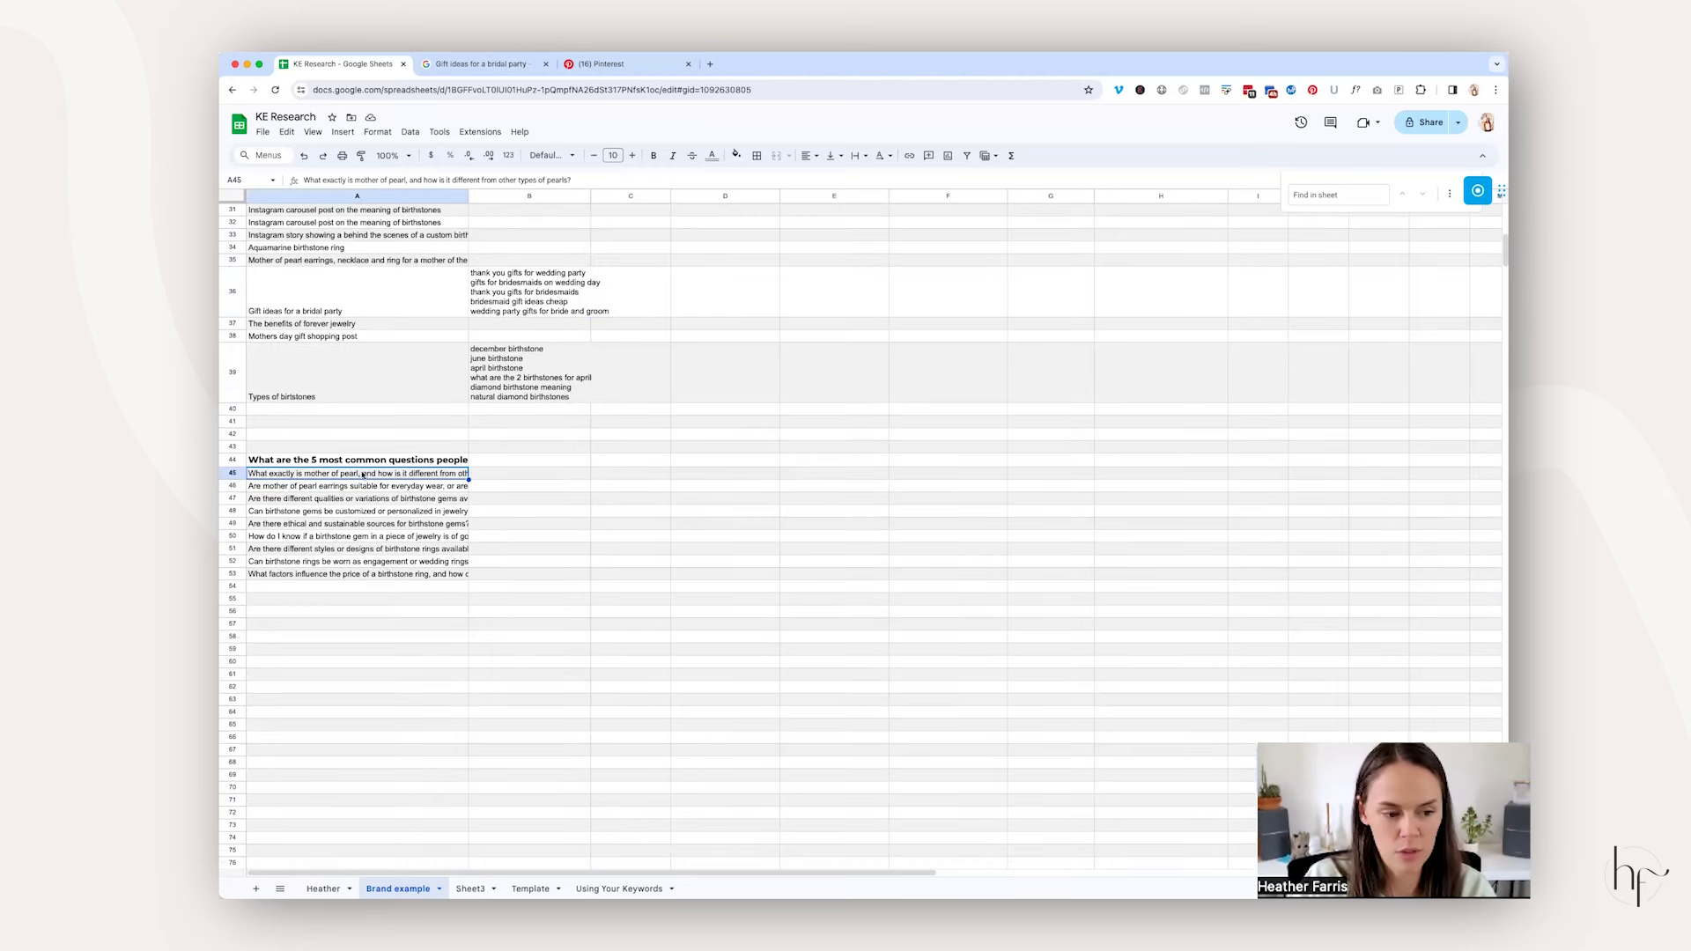
click(483, 63)
click(553, 120)
key(ctrl+a)
key(ctrl+v)
key(Return)
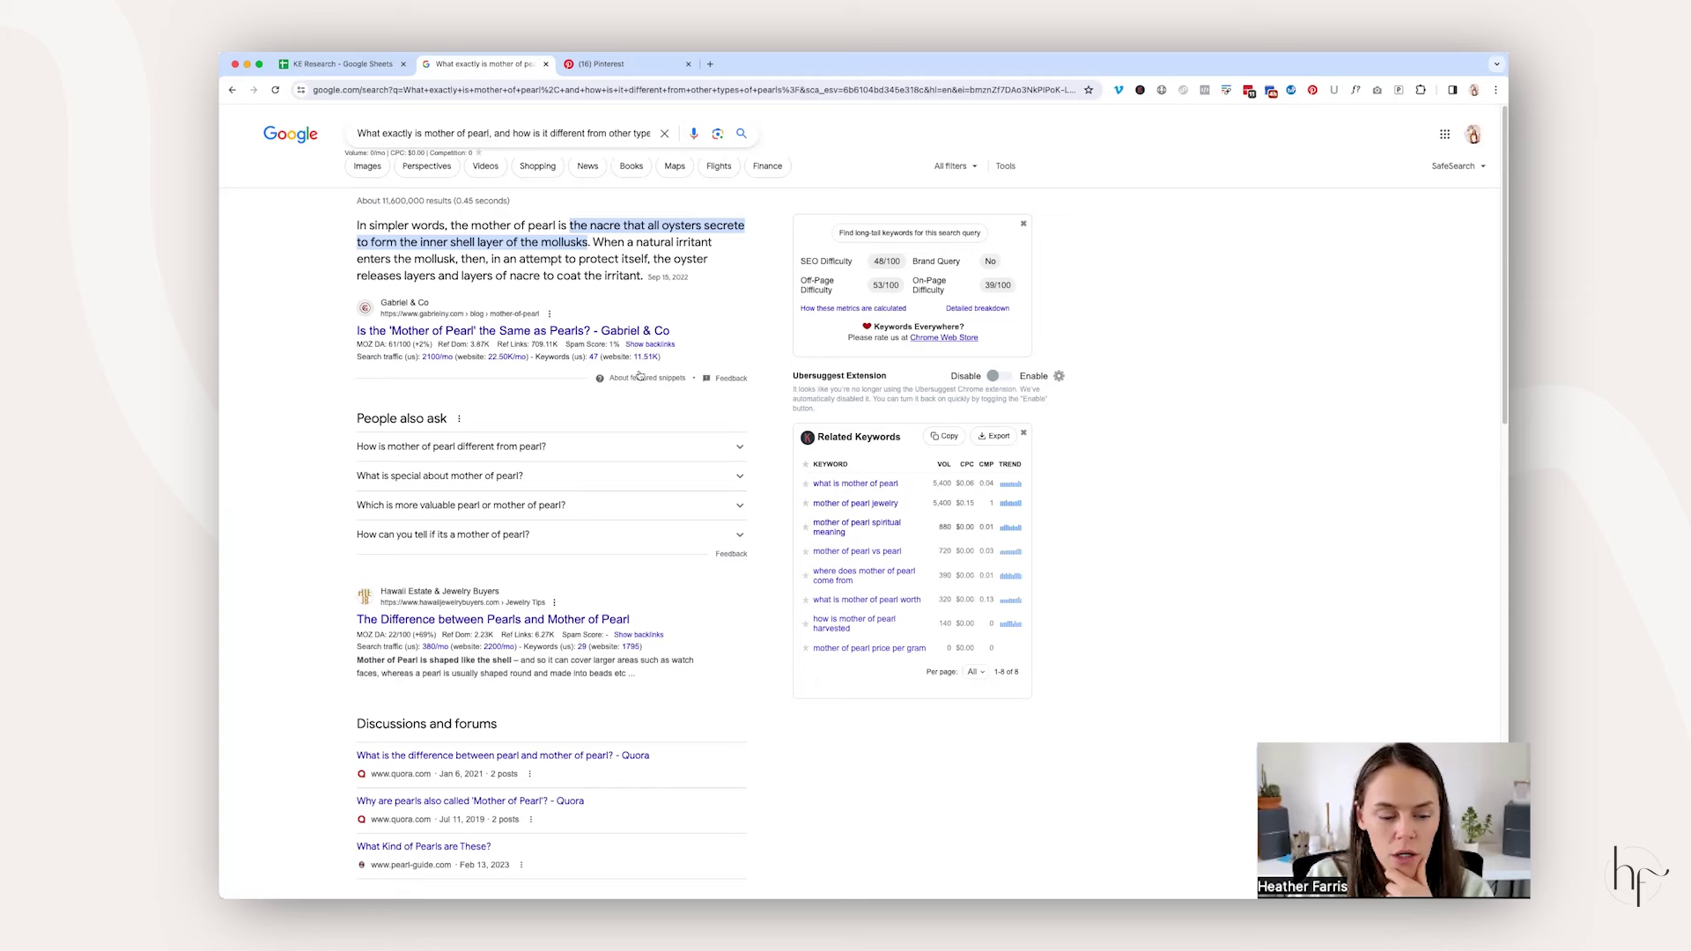
Step: Look through the whole Google results page for keyword lists related to the mother of pearl question
drag(805, 462, 1144, 467)
scroll(1147, 560, down, 6)
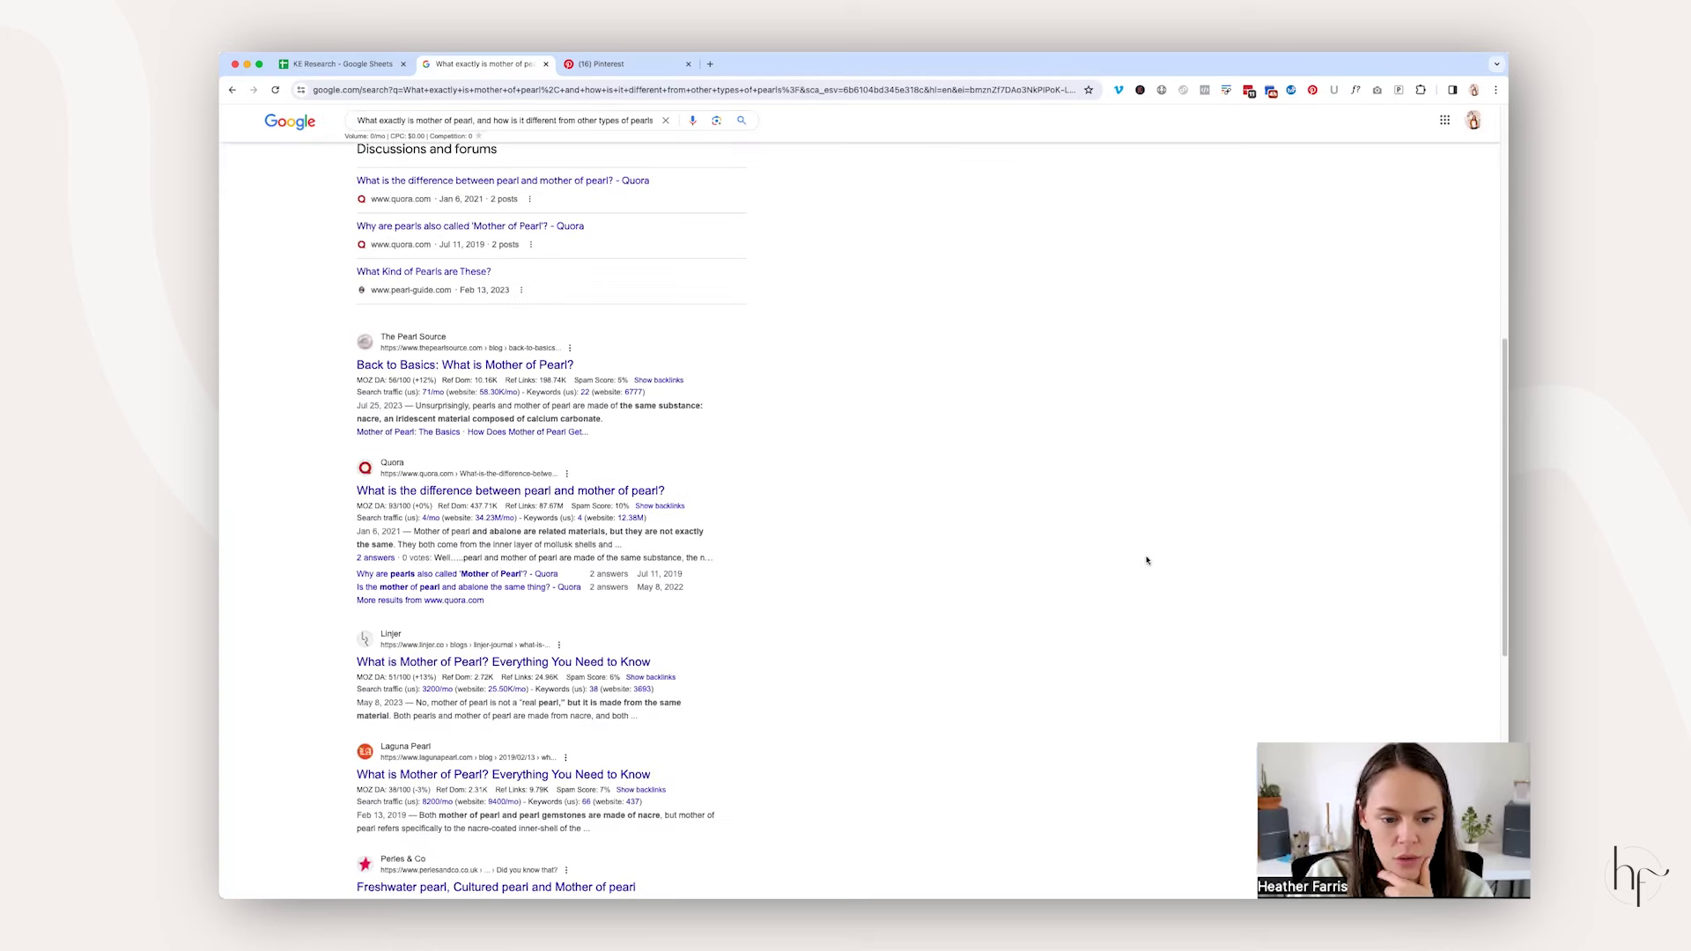
scroll(1147, 560, down, 10)
scroll(1148, 560, down, 10)
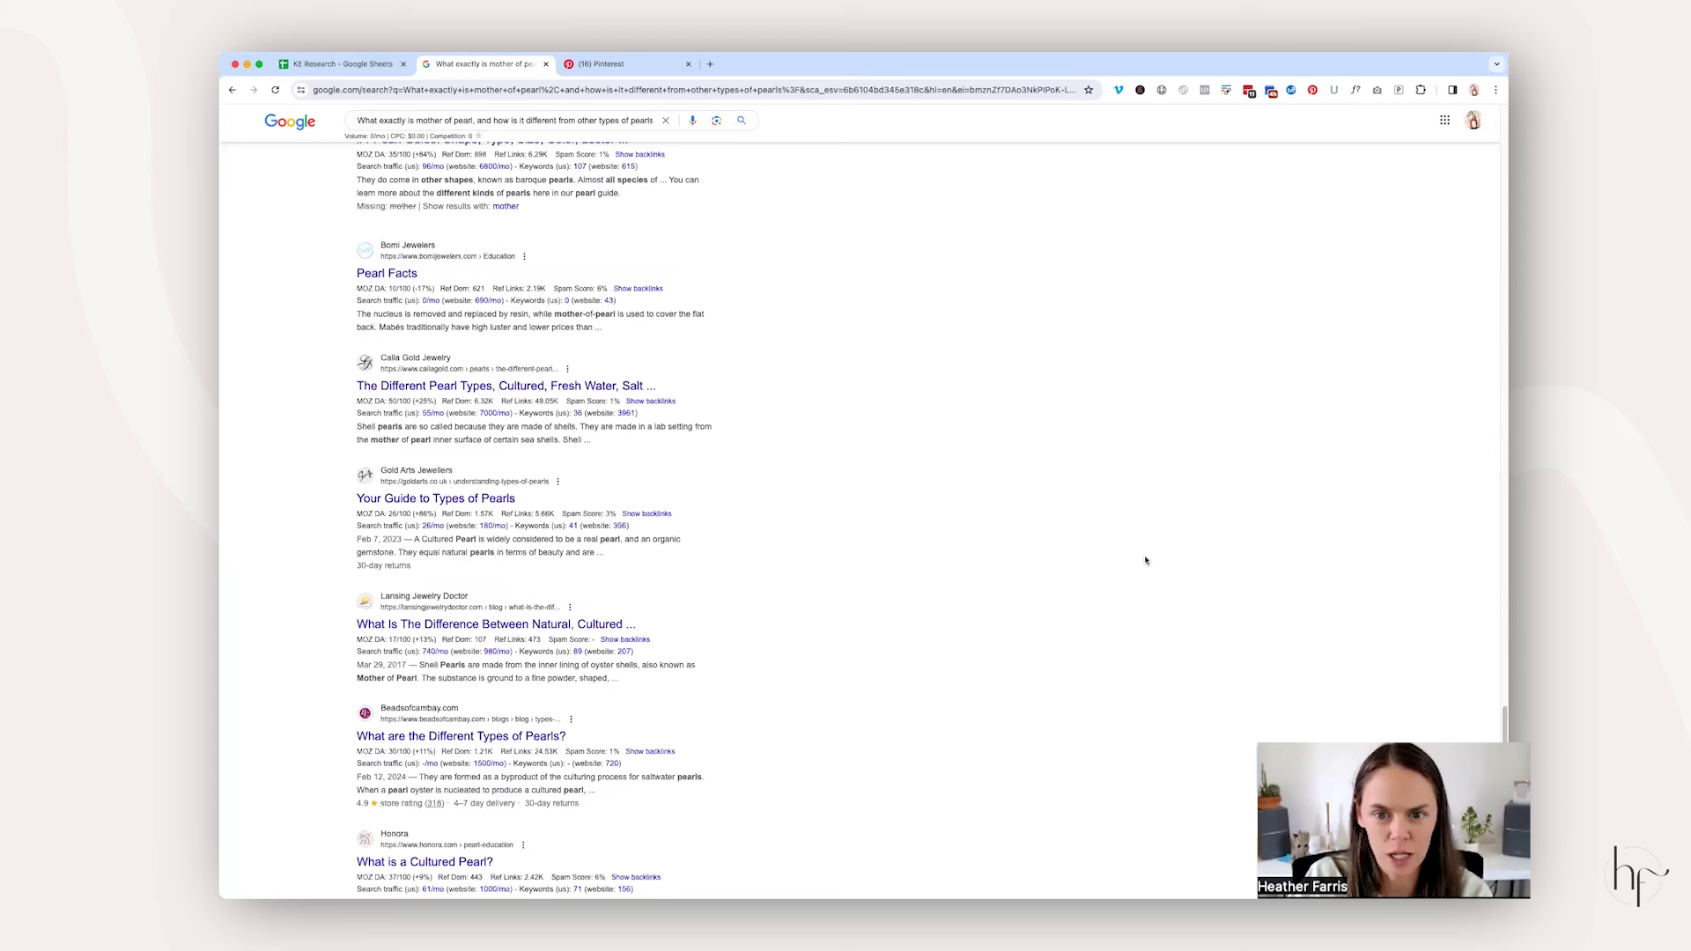
scroll(1112, 517, down, 10)
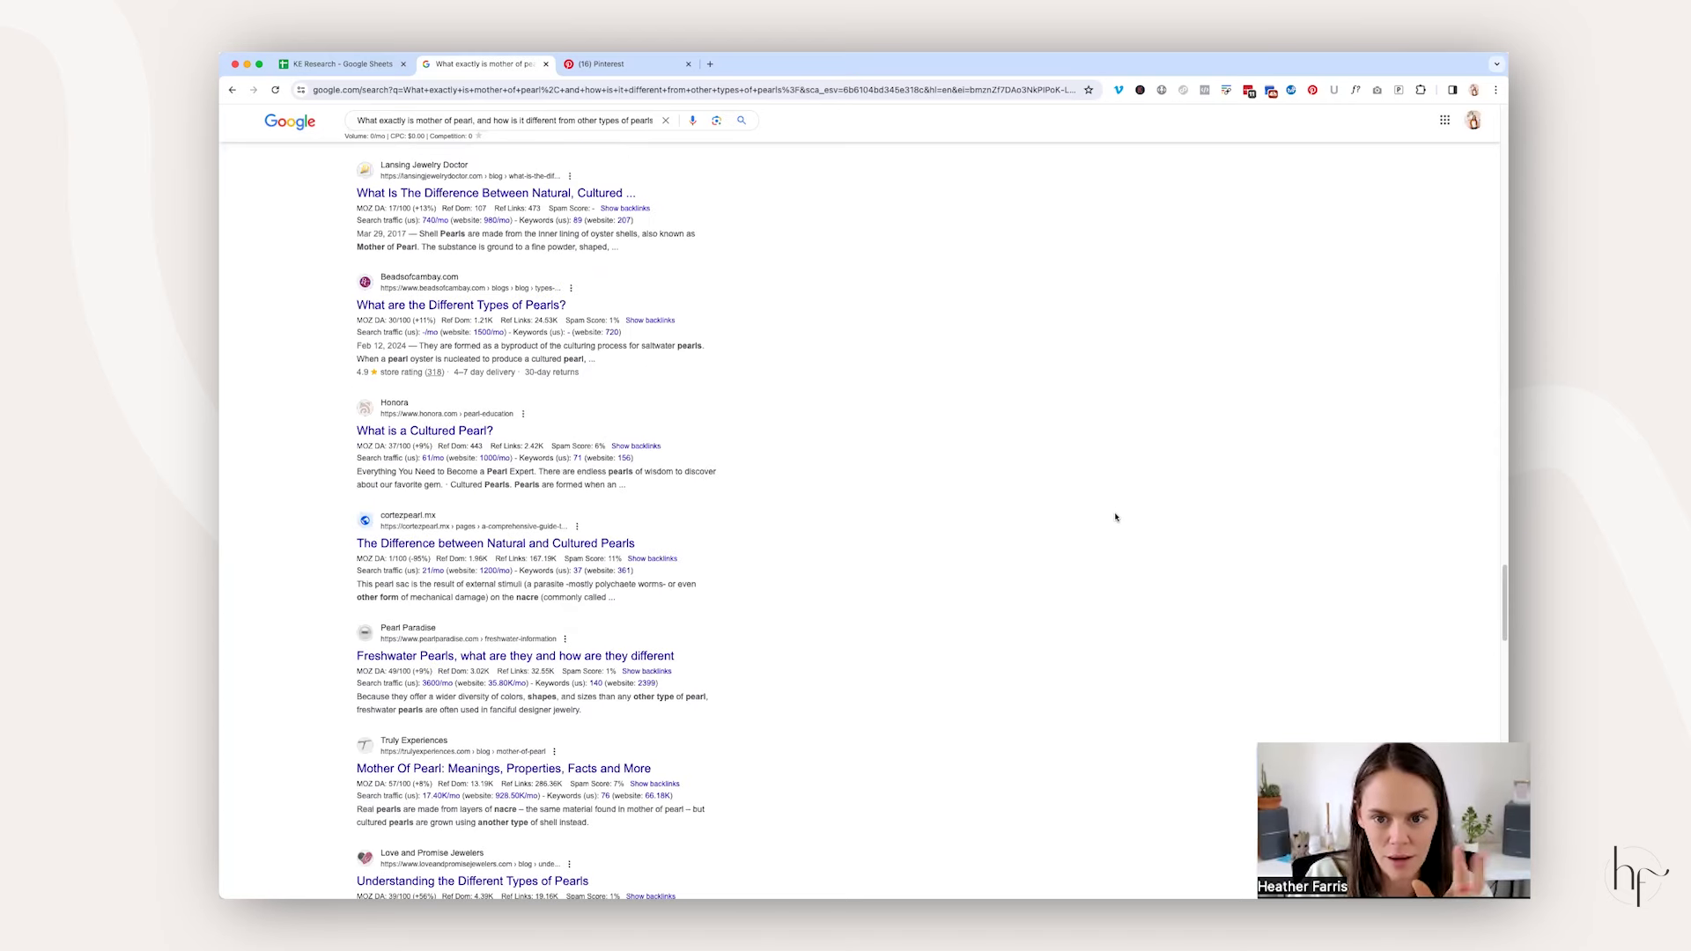
scroll(1115, 517, up, 10)
scroll(1115, 517, up, 15)
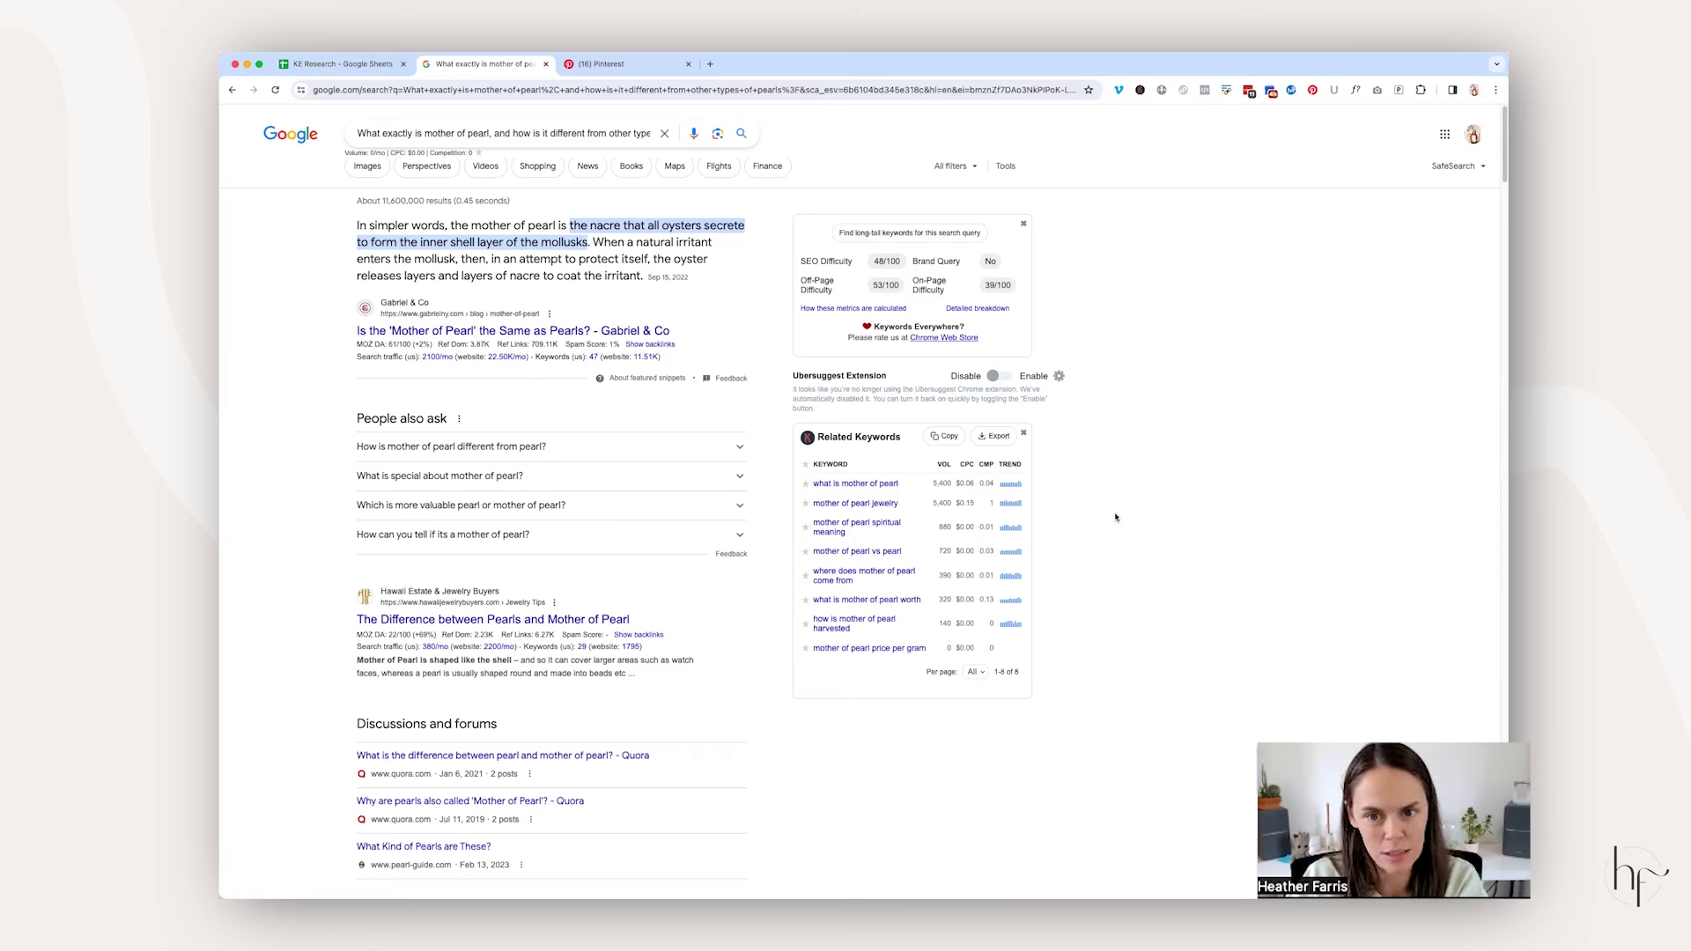
Step: Review the question's wording and compare the competition values of the top Related Keywords for mother of pearl
triple_click(564, 134)
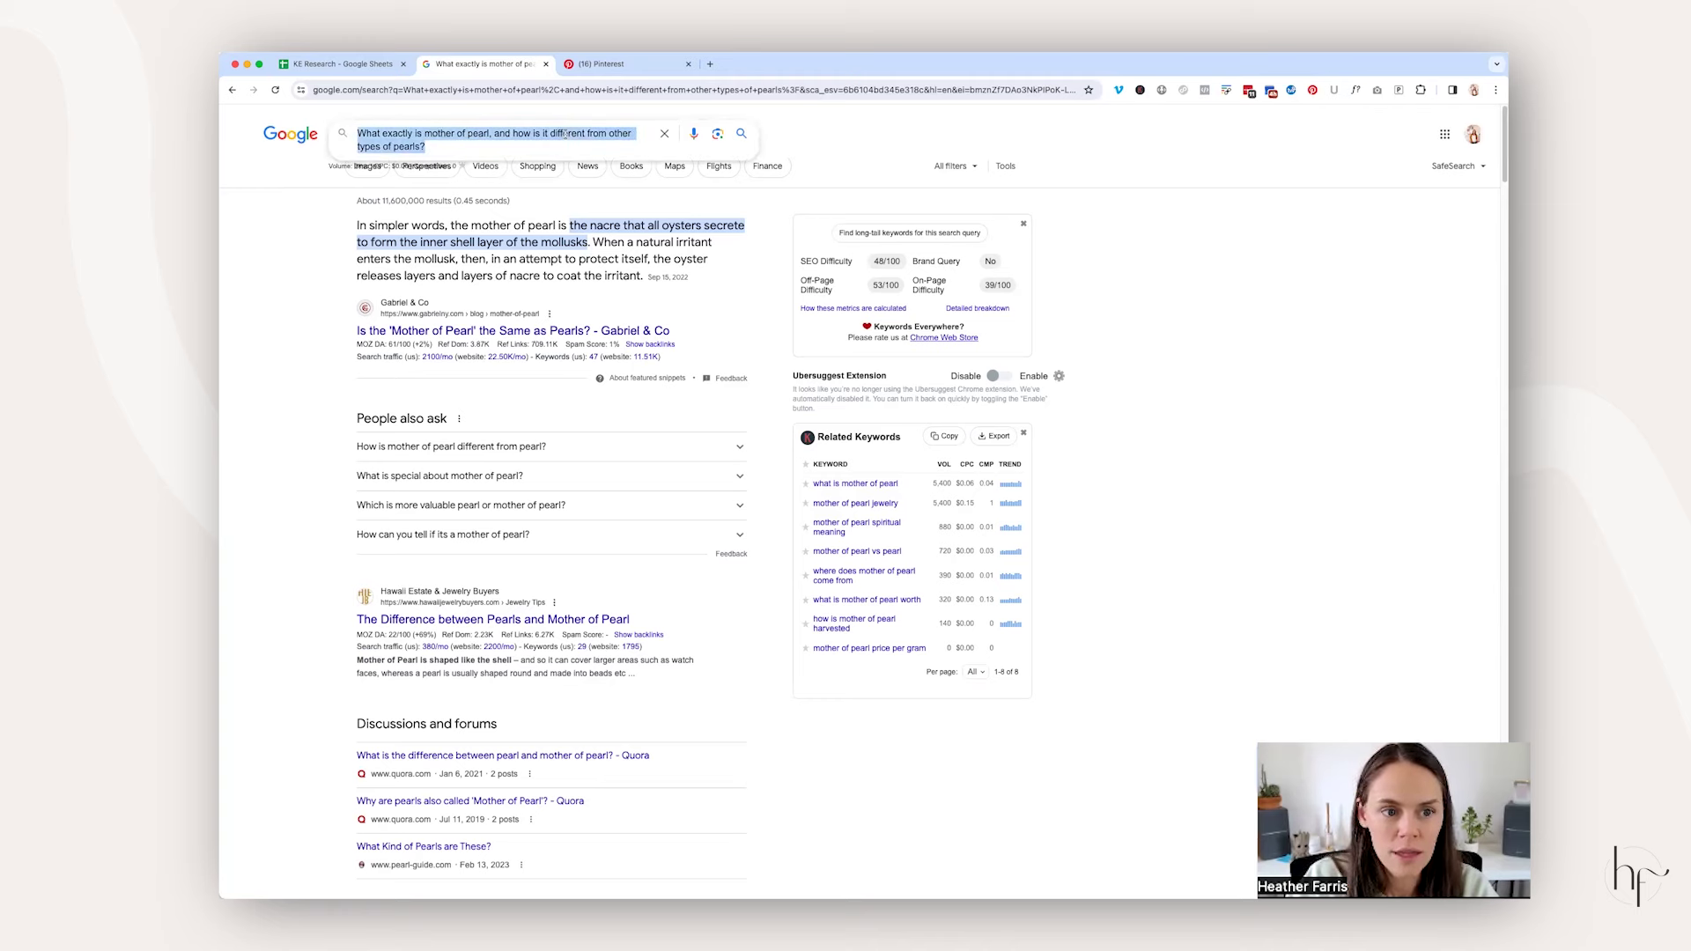
drag(358, 133, 490, 129)
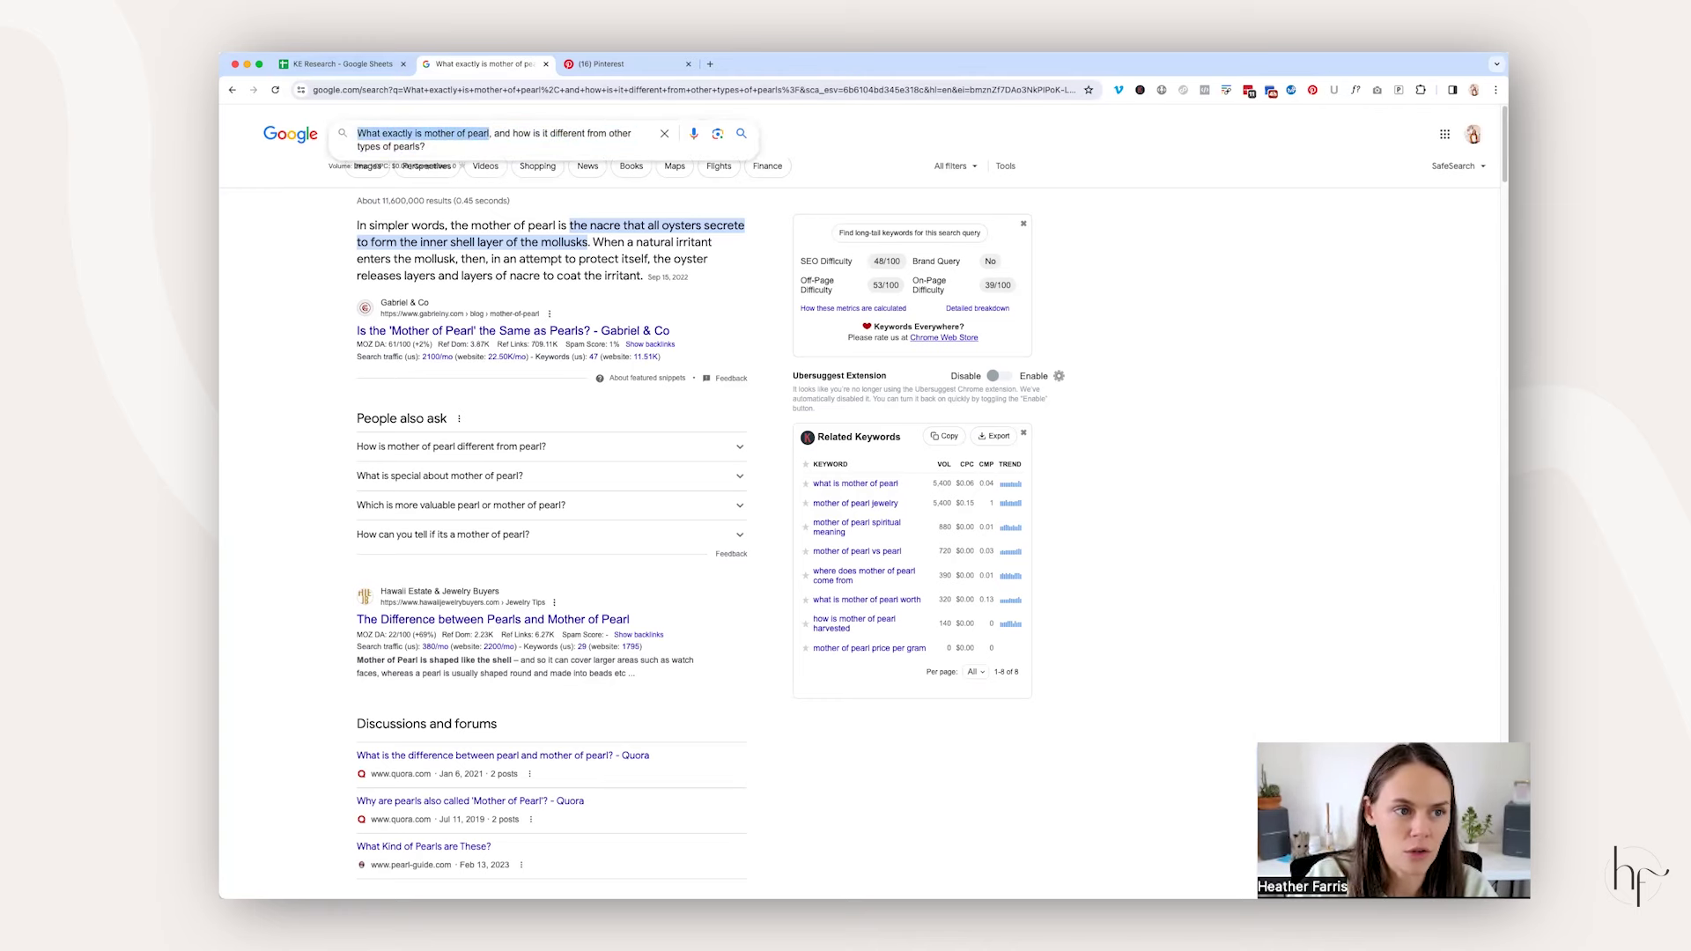
click(344, 64)
click(486, 71)
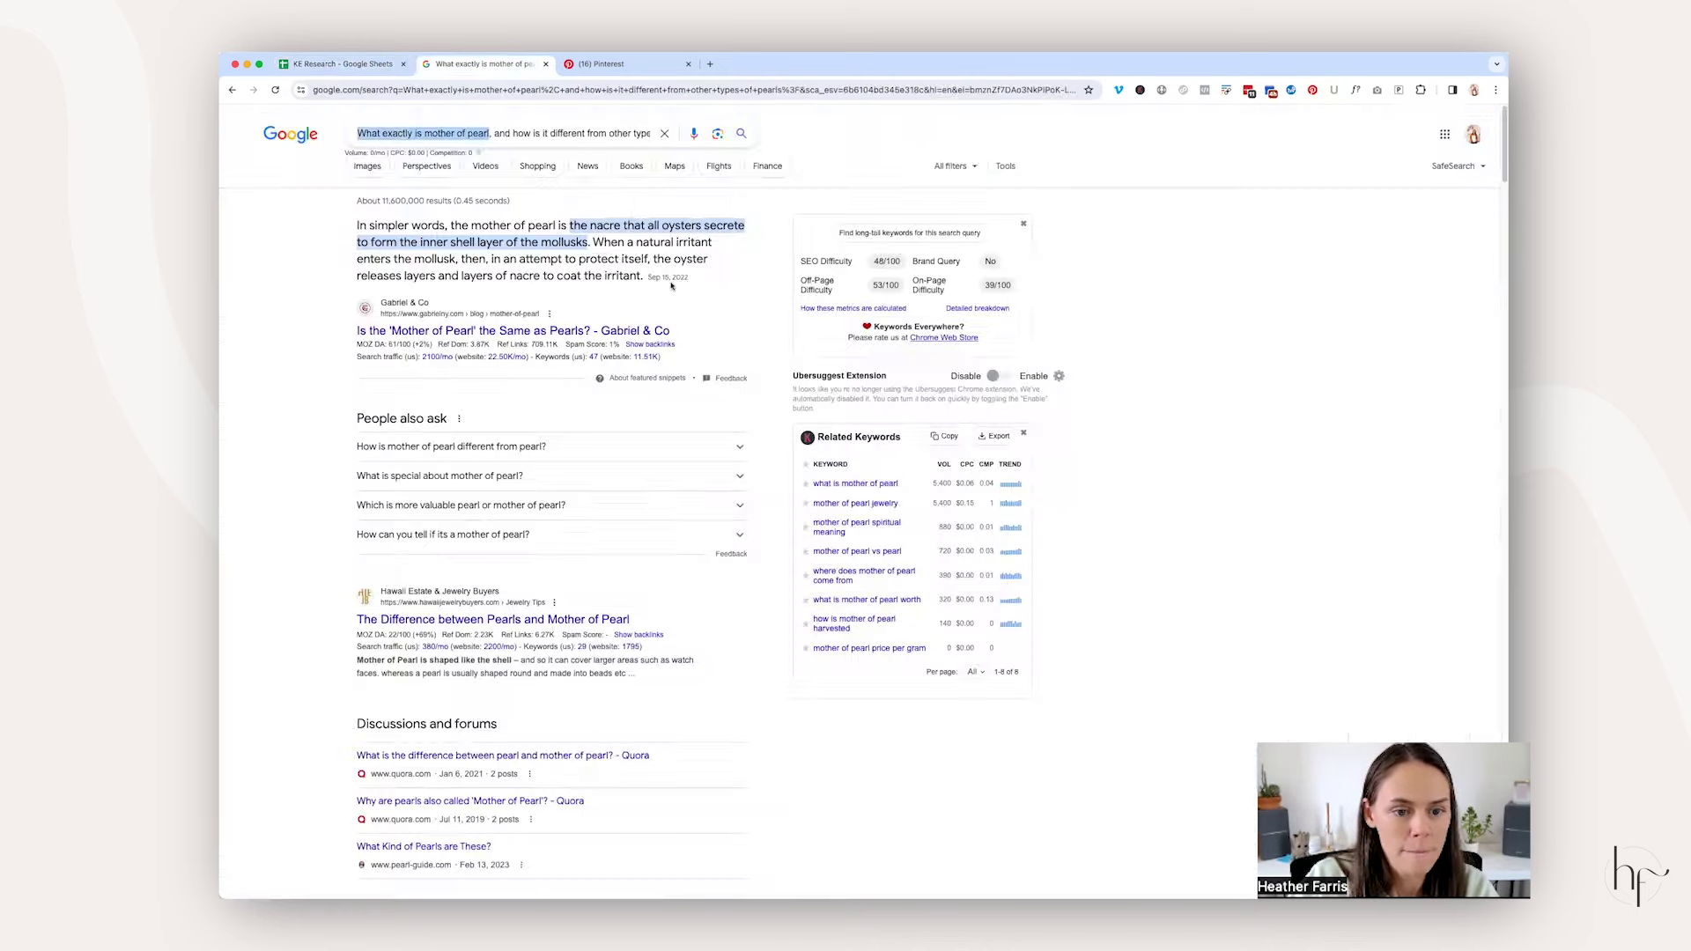
click(1204, 527)
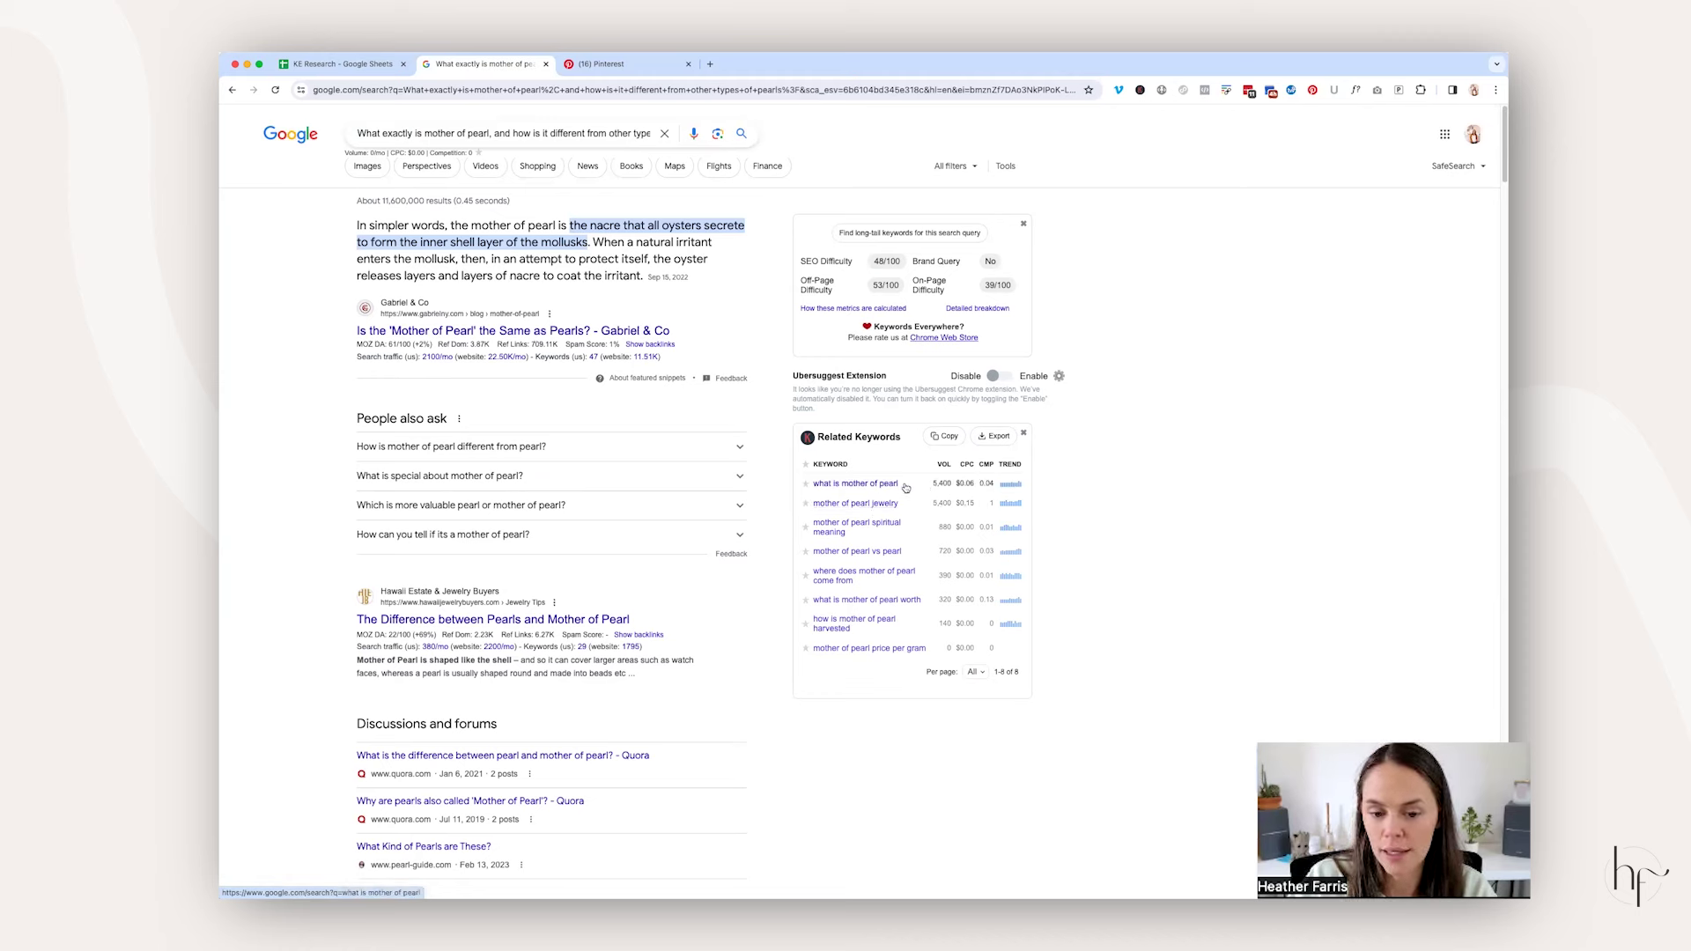
drag(995, 484, 981, 483)
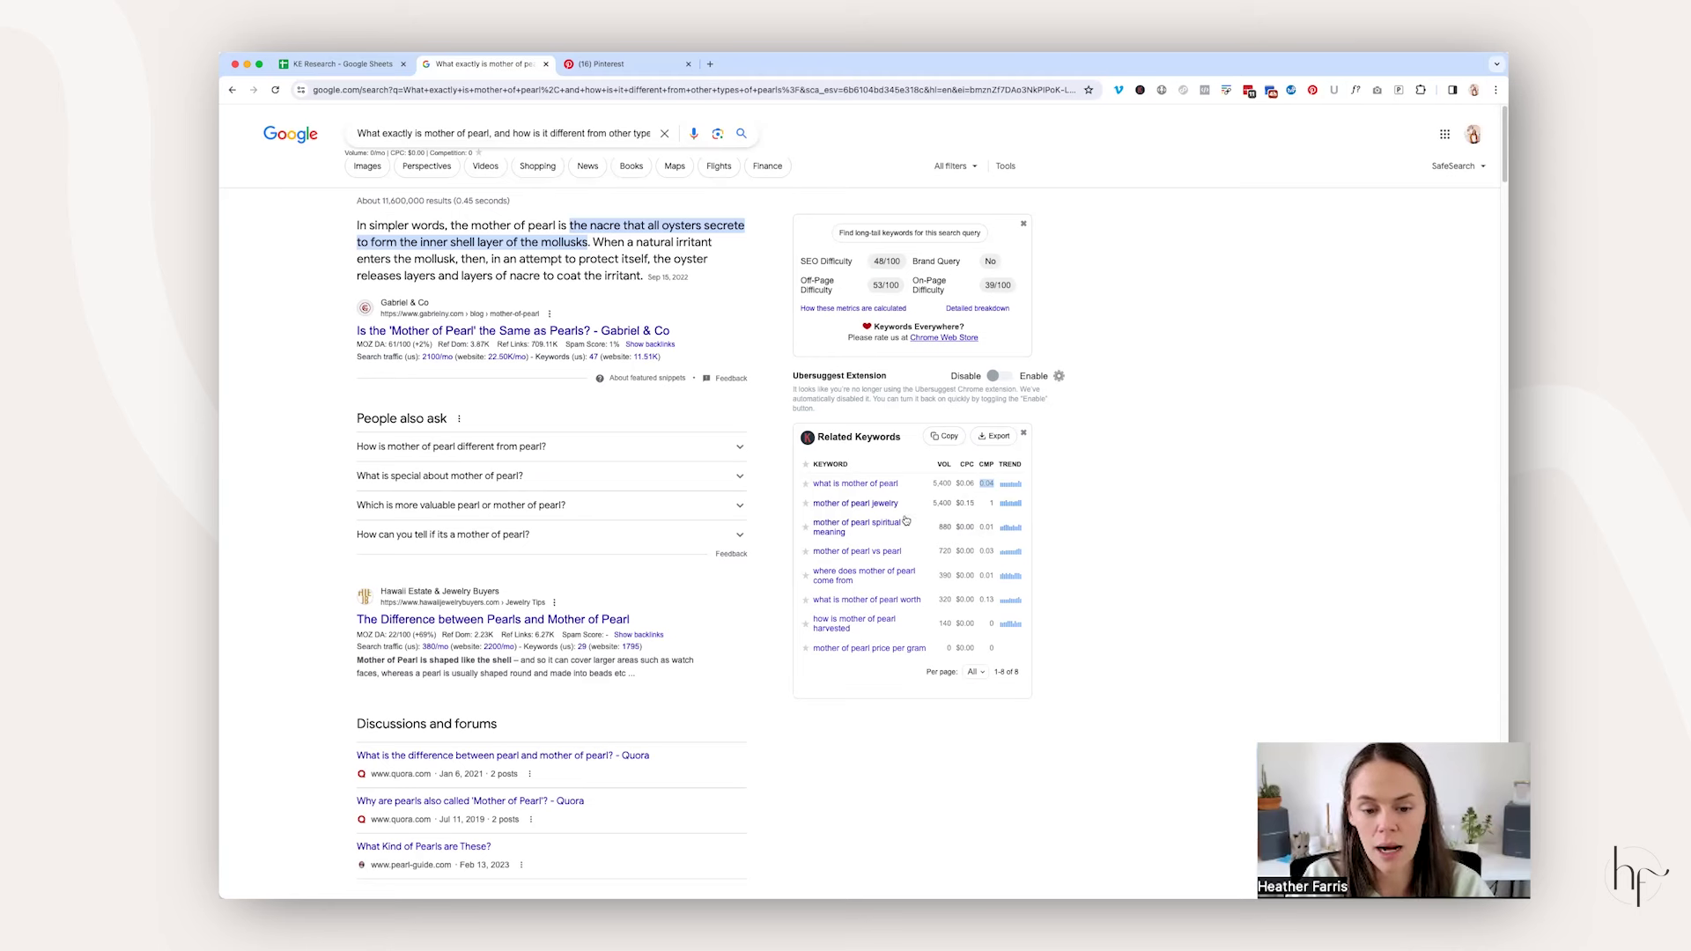
click(993, 505)
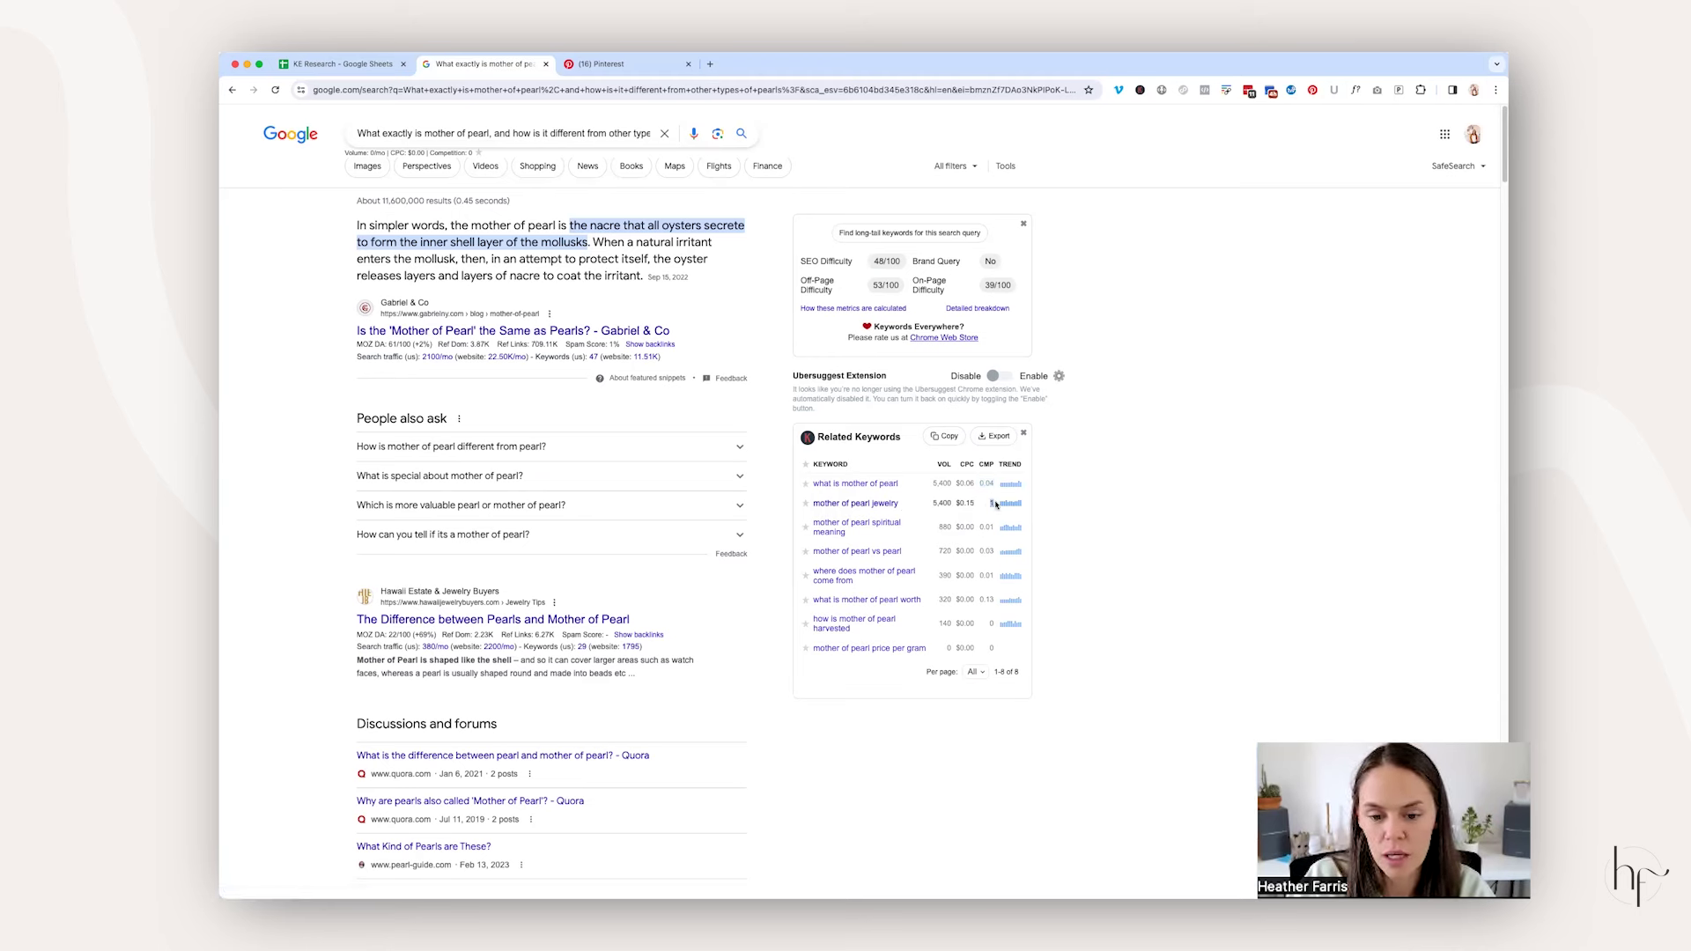
drag(996, 504, 811, 509)
right_click(869, 483)
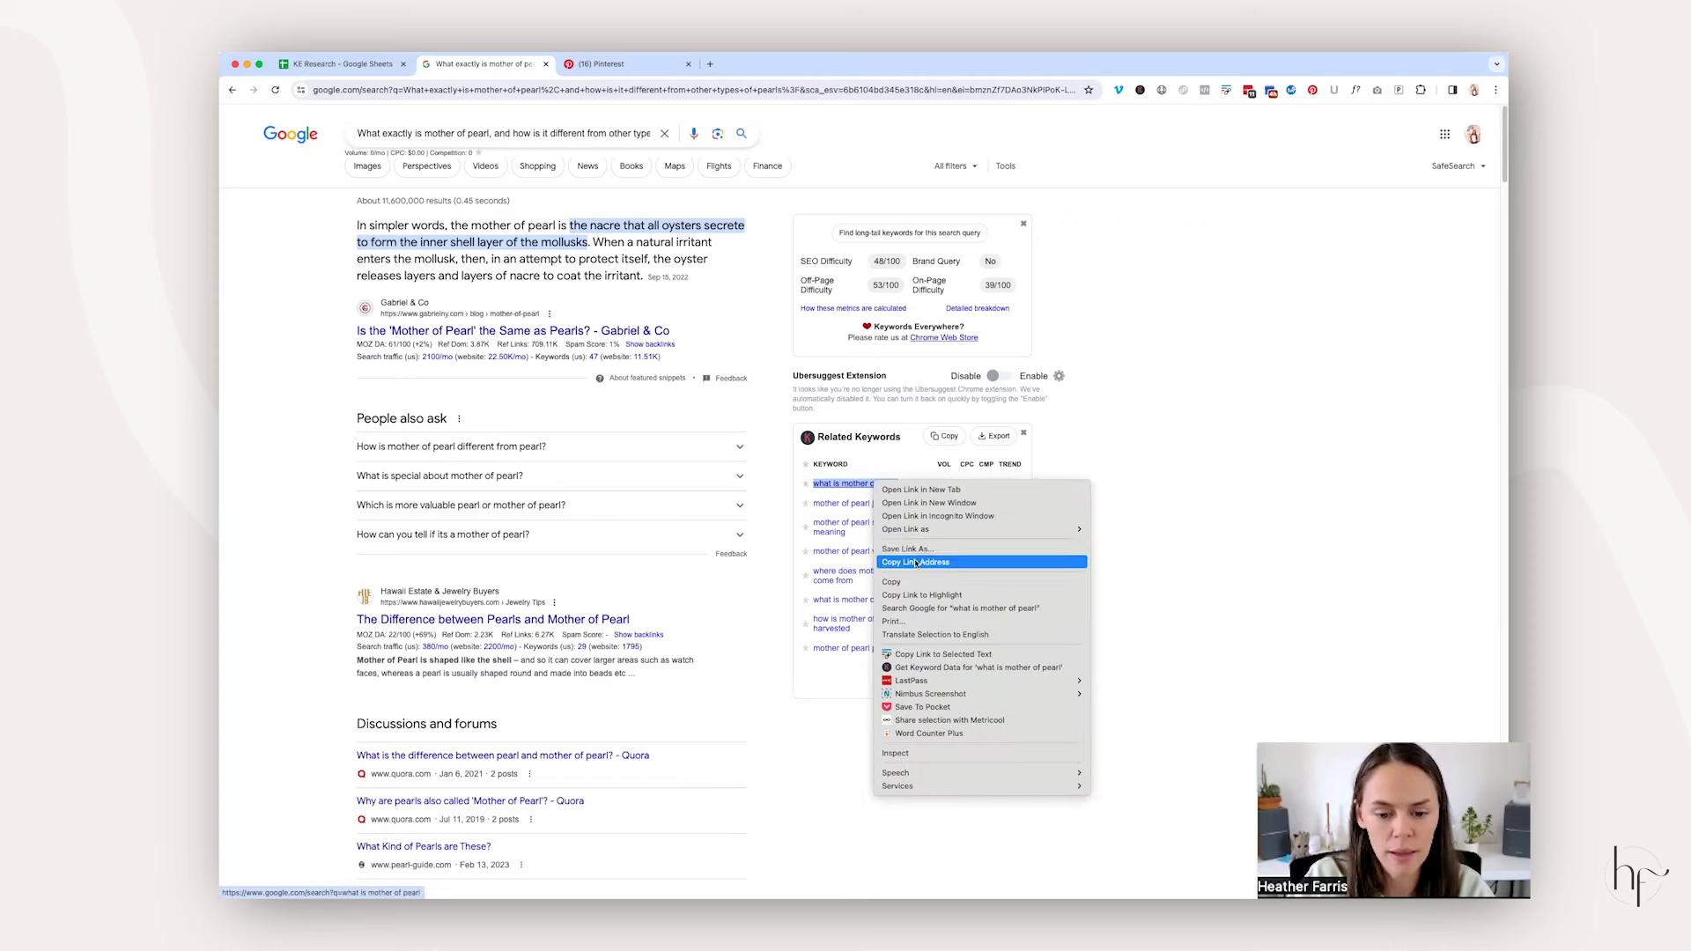
click(916, 582)
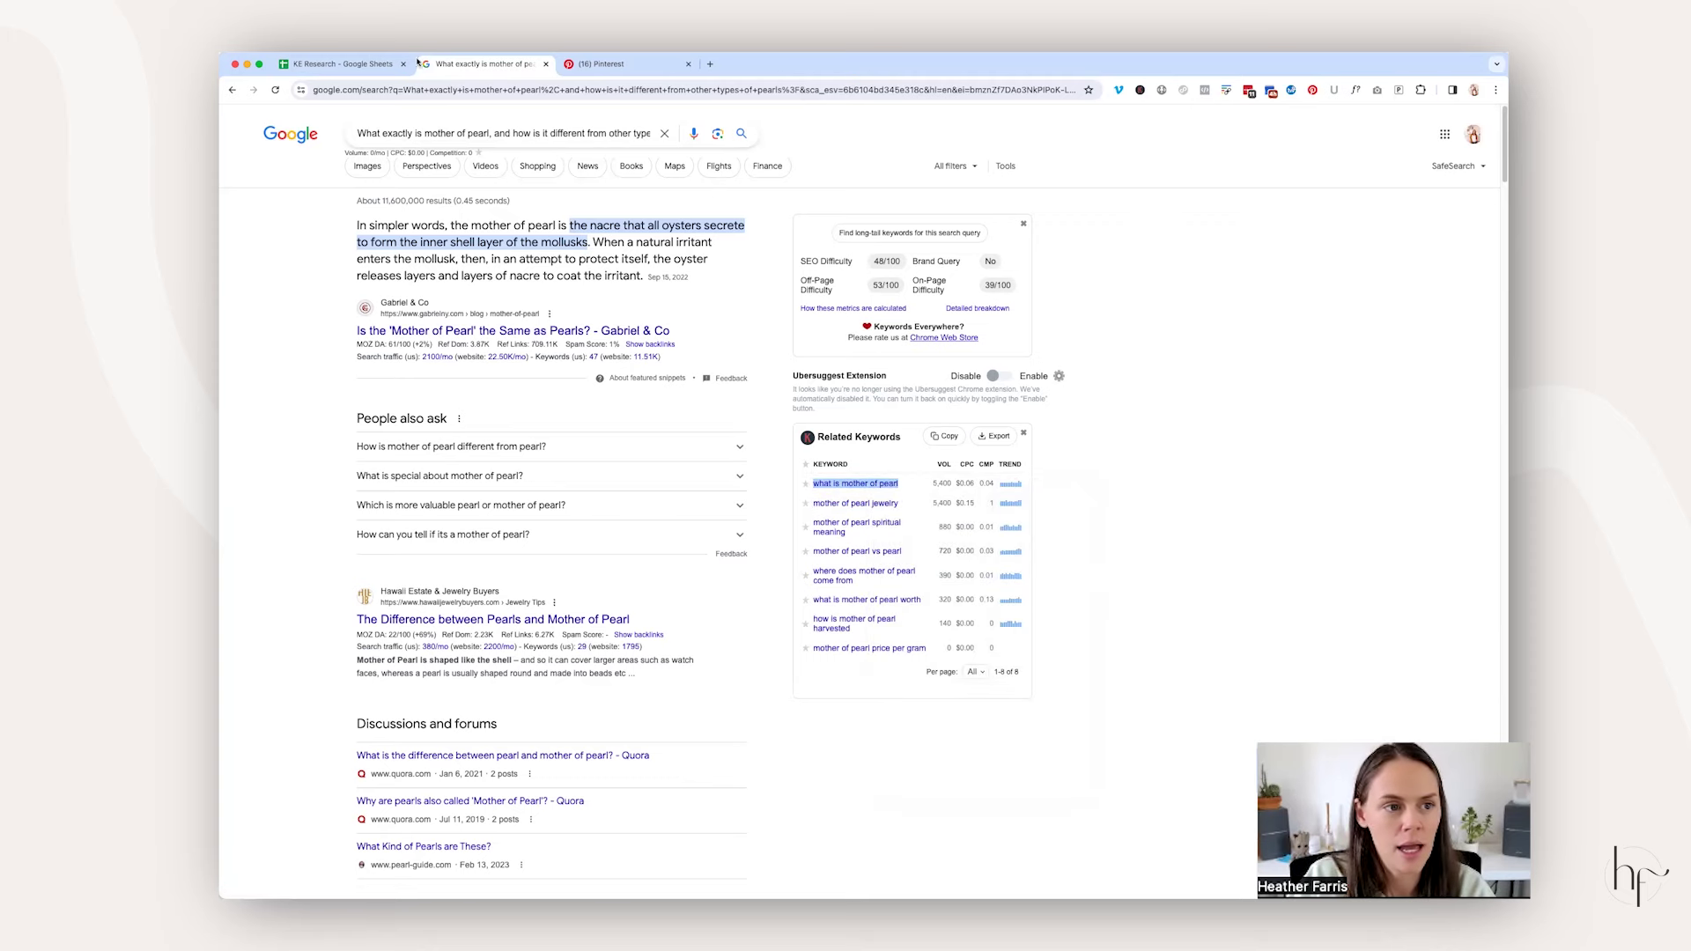
click(357, 64)
Step: Copy the Related Keywords list for the mother of pearl question from the Google results and paste it at A83 of Sheet3
click(484, 64)
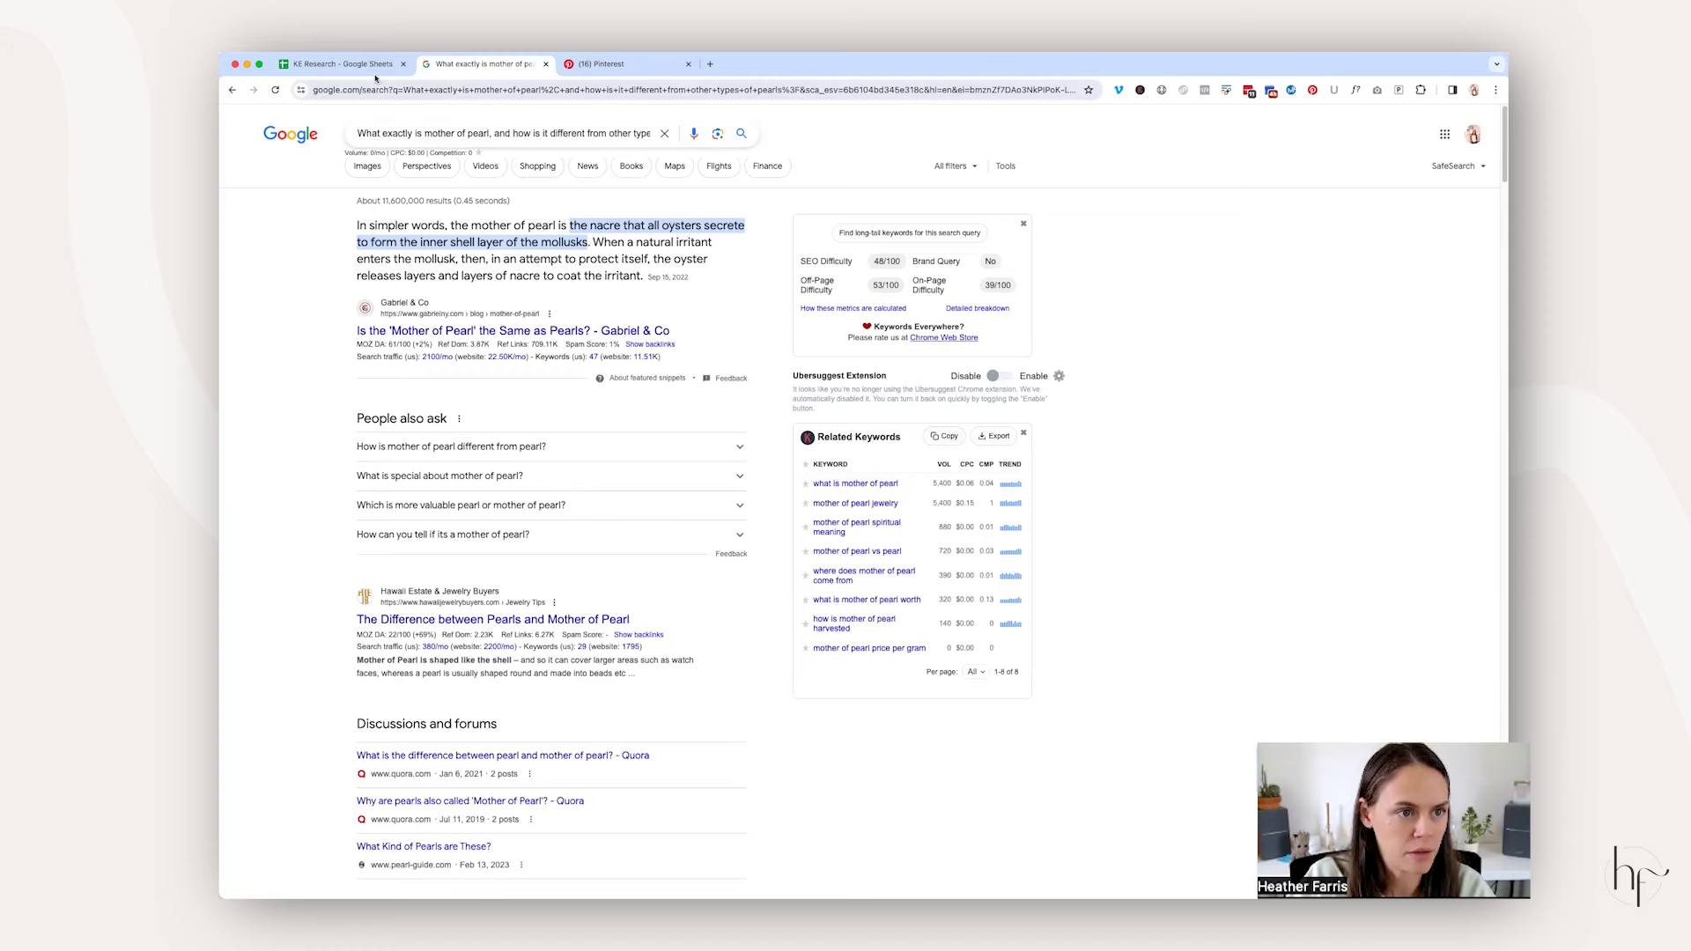
click(343, 65)
click(470, 889)
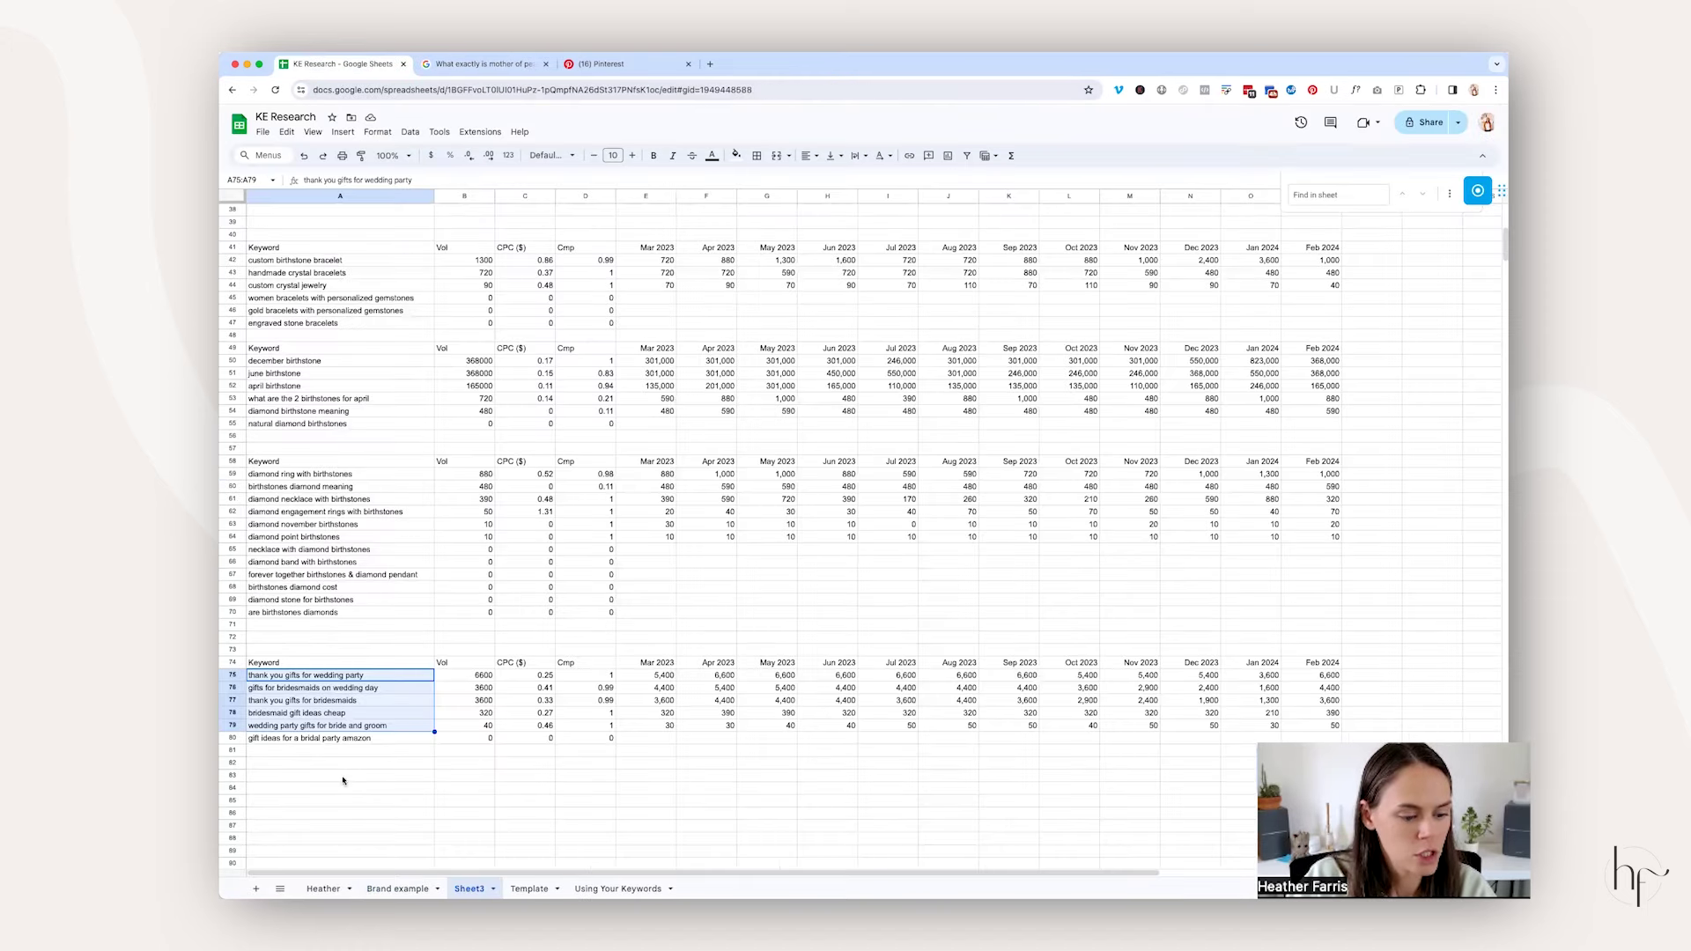
click(365, 792)
key(ctrl+v)
Step: Copy the mother of pearl keywords in A84:A91 of Sheet3 and paste them into B45 of the Brand example sheet
scroll(356, 551, down, 3)
drag(356, 564, 396, 653)
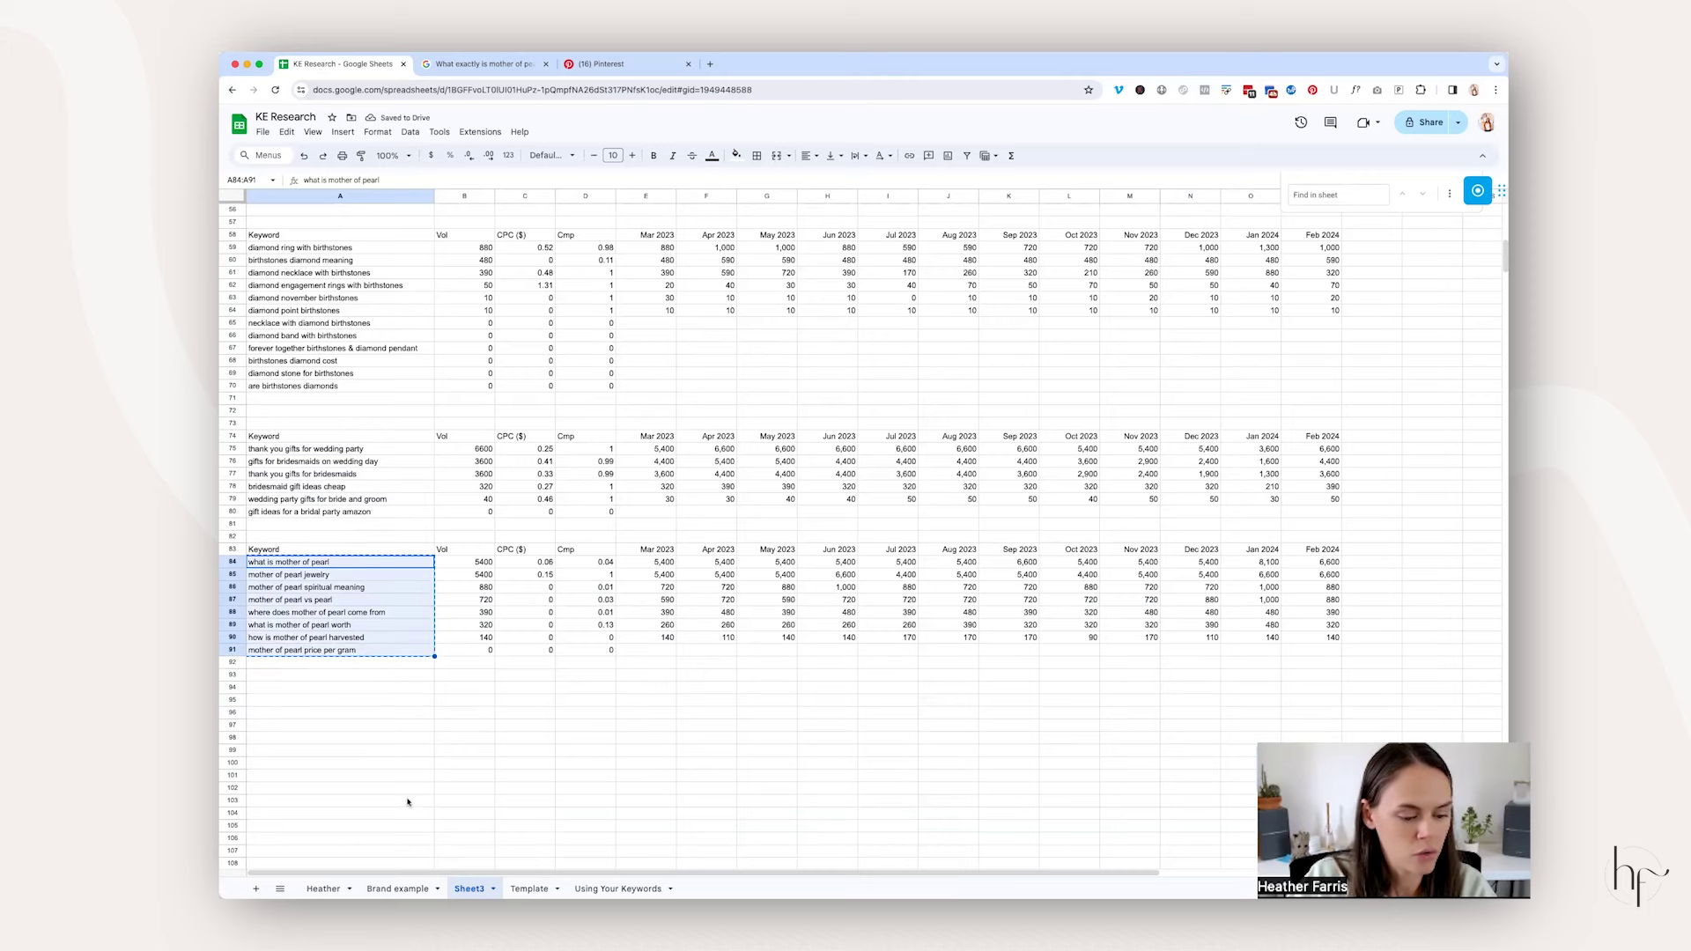
click(379, 888)
scroll(590, 597, down, 10)
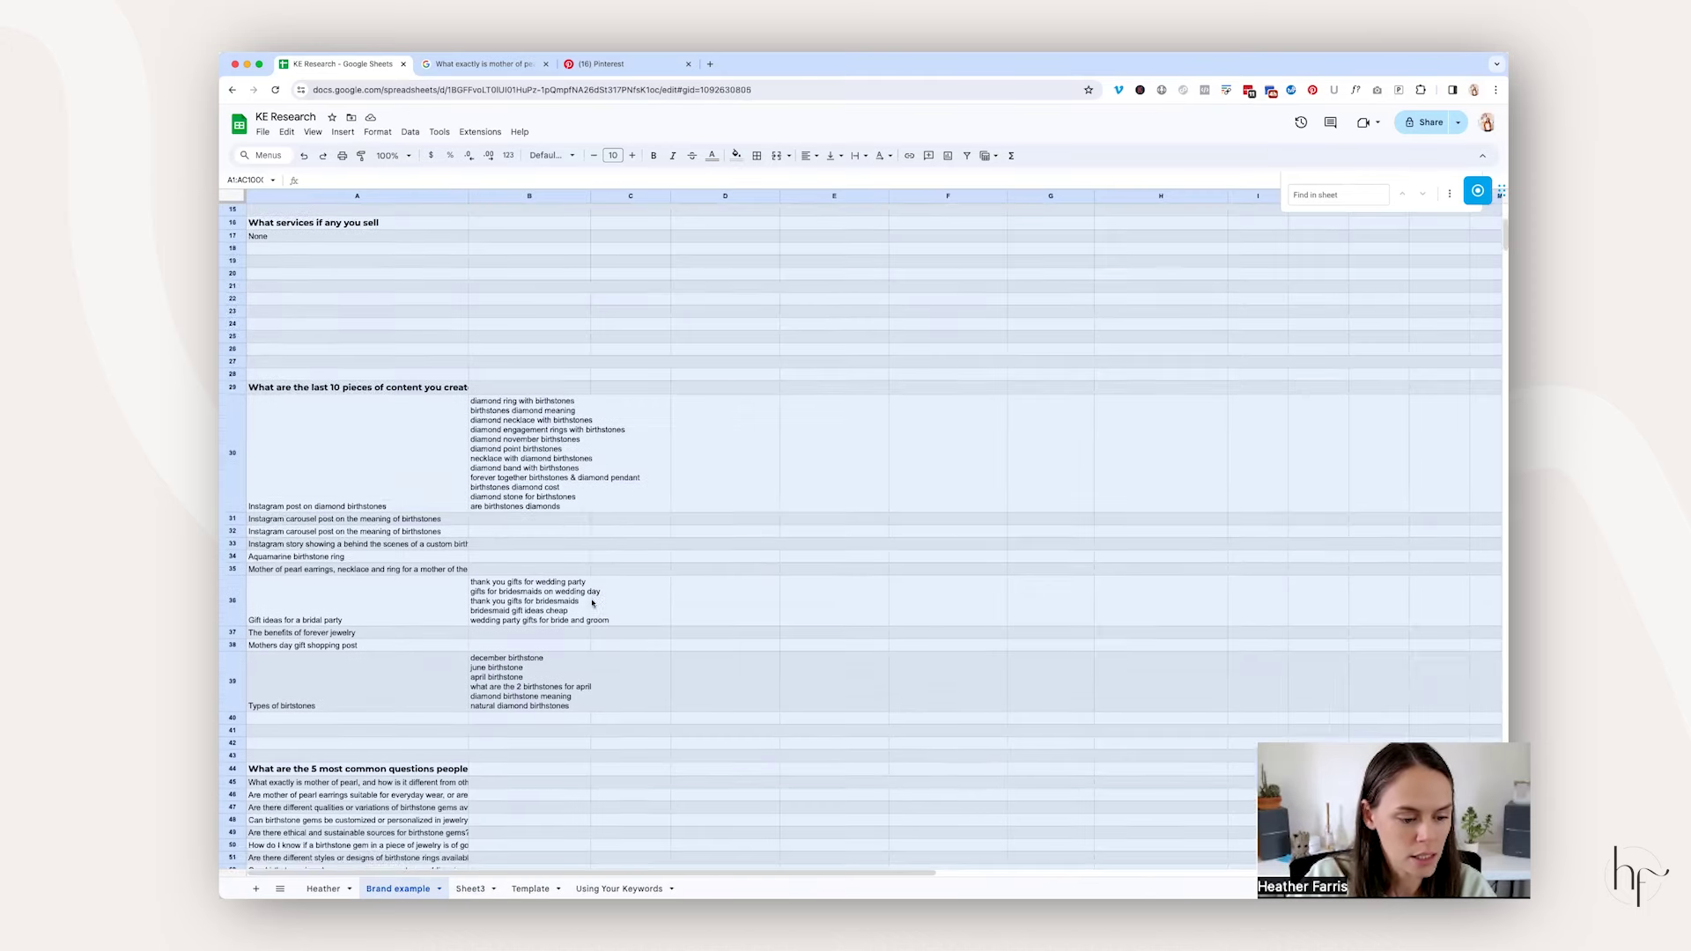
click(522, 473)
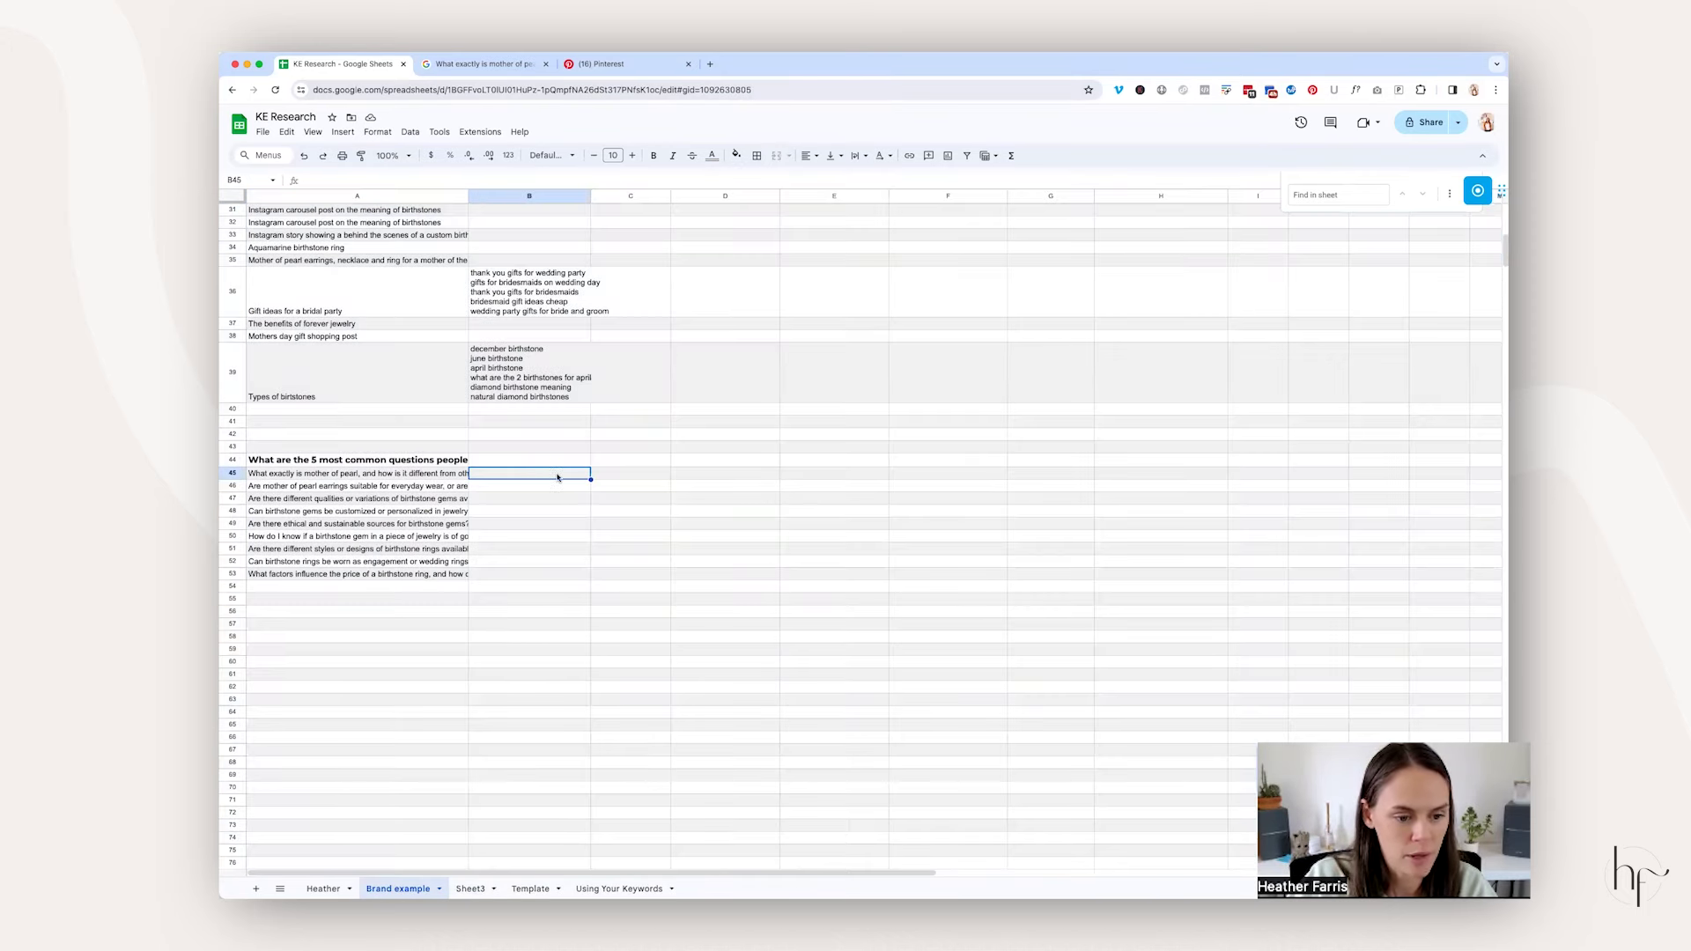
double_click(556, 474)
key(super+v)
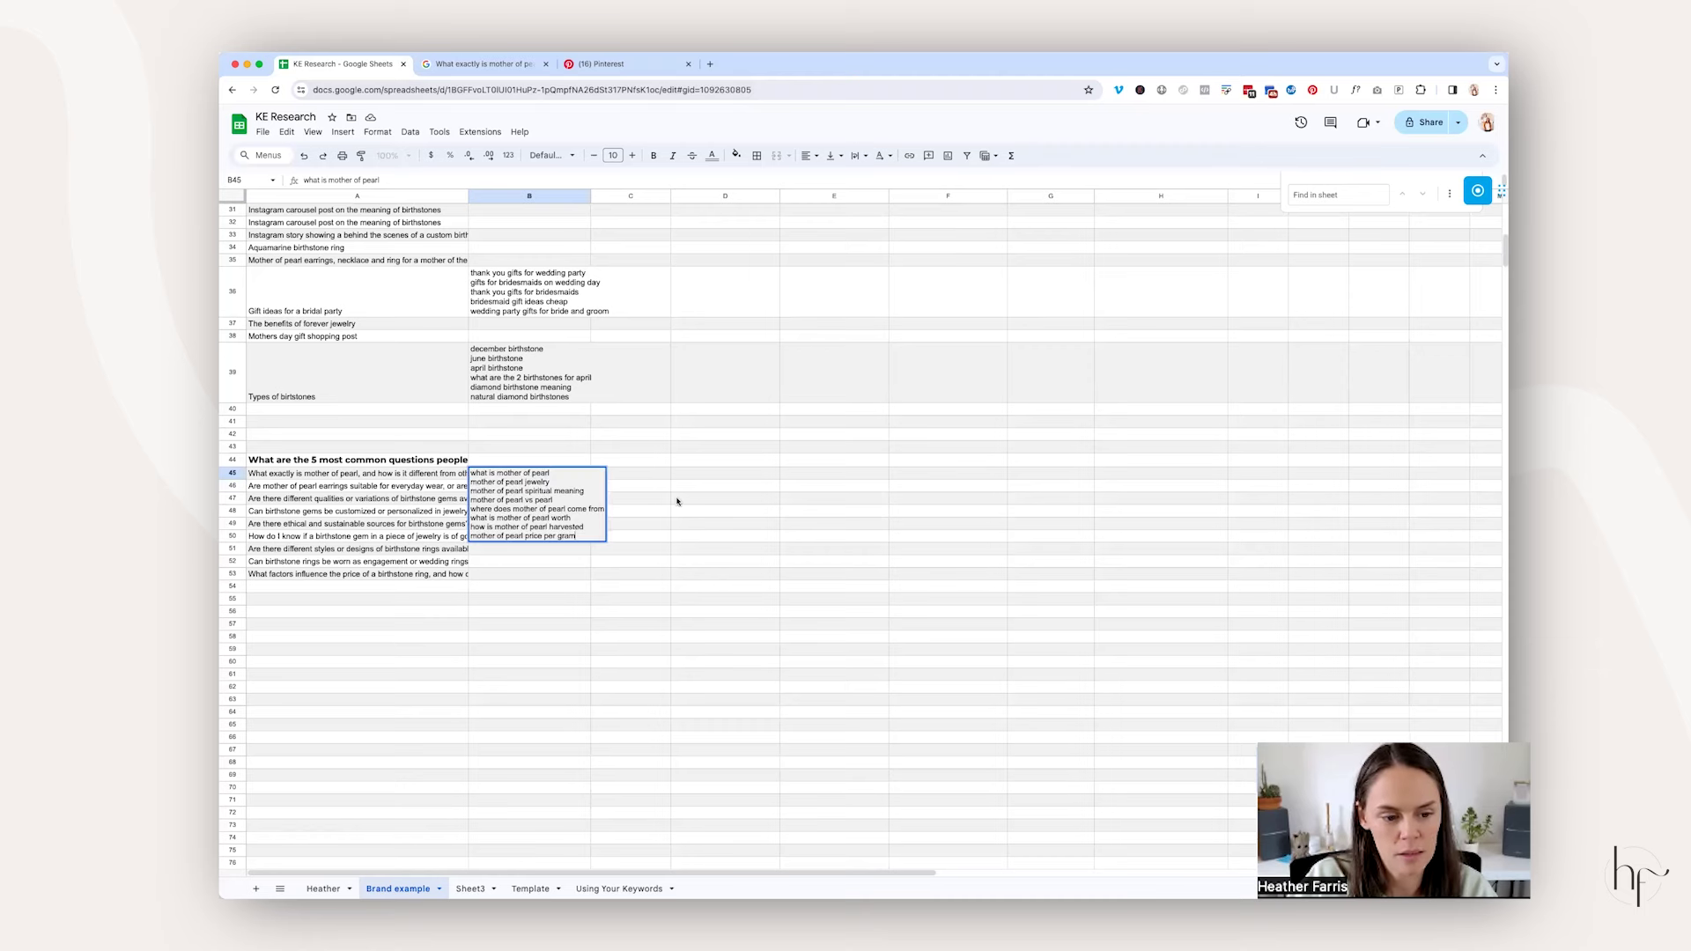
click(676, 499)
scroll(693, 484, up, 10)
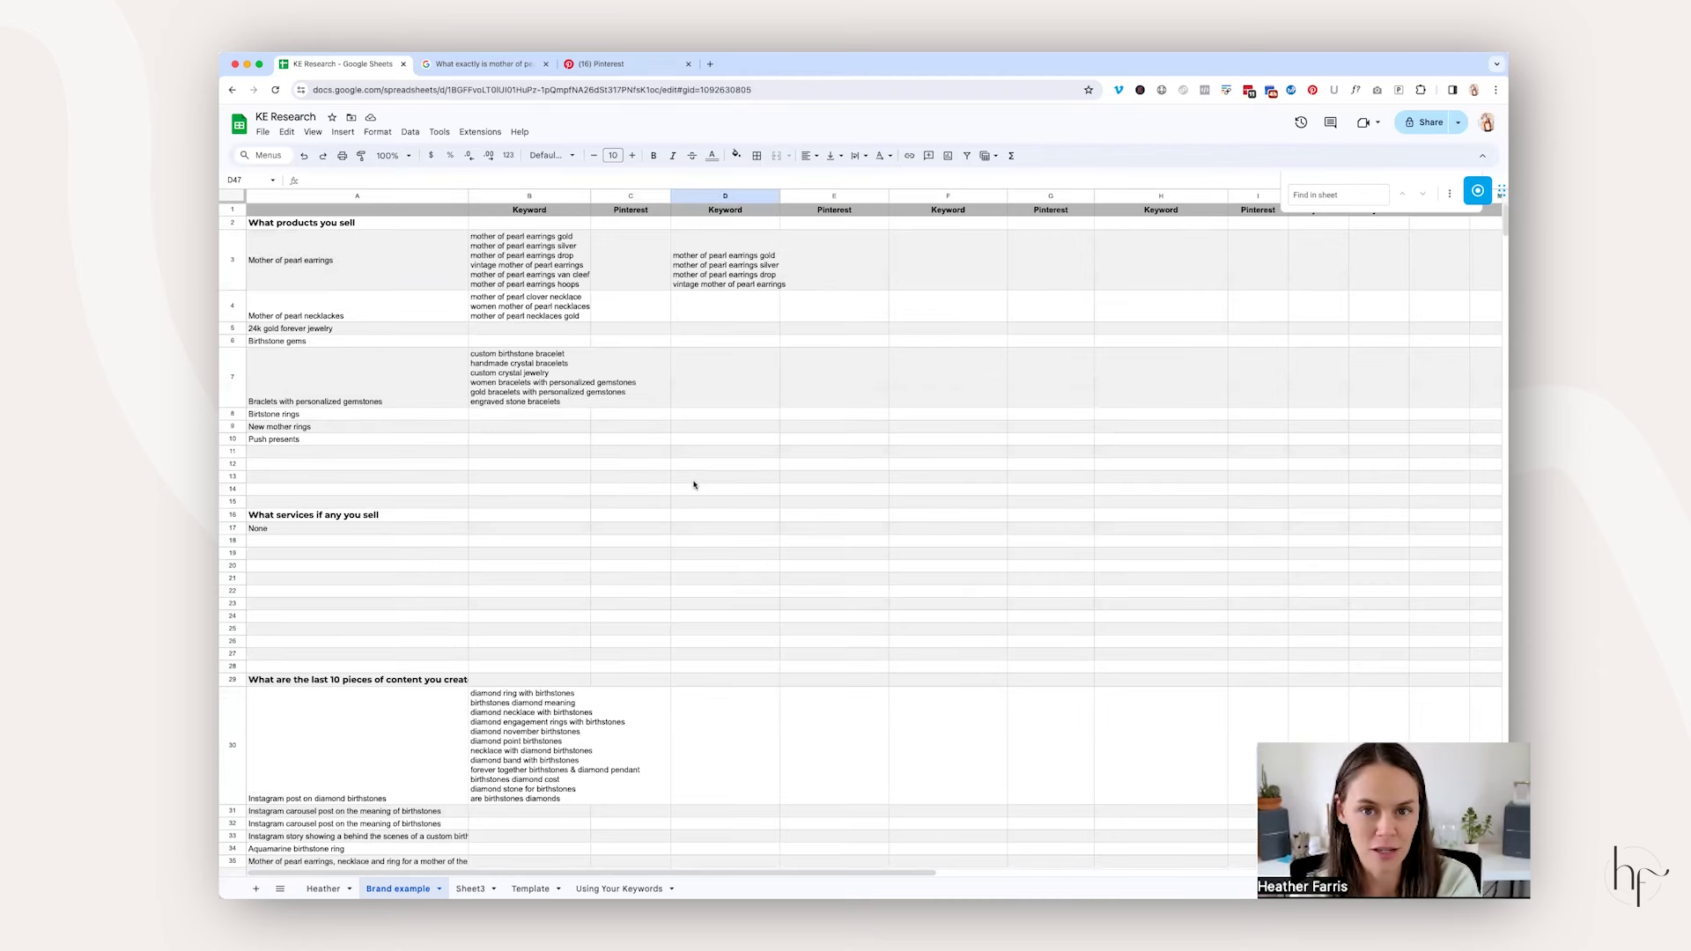
key(super+3)
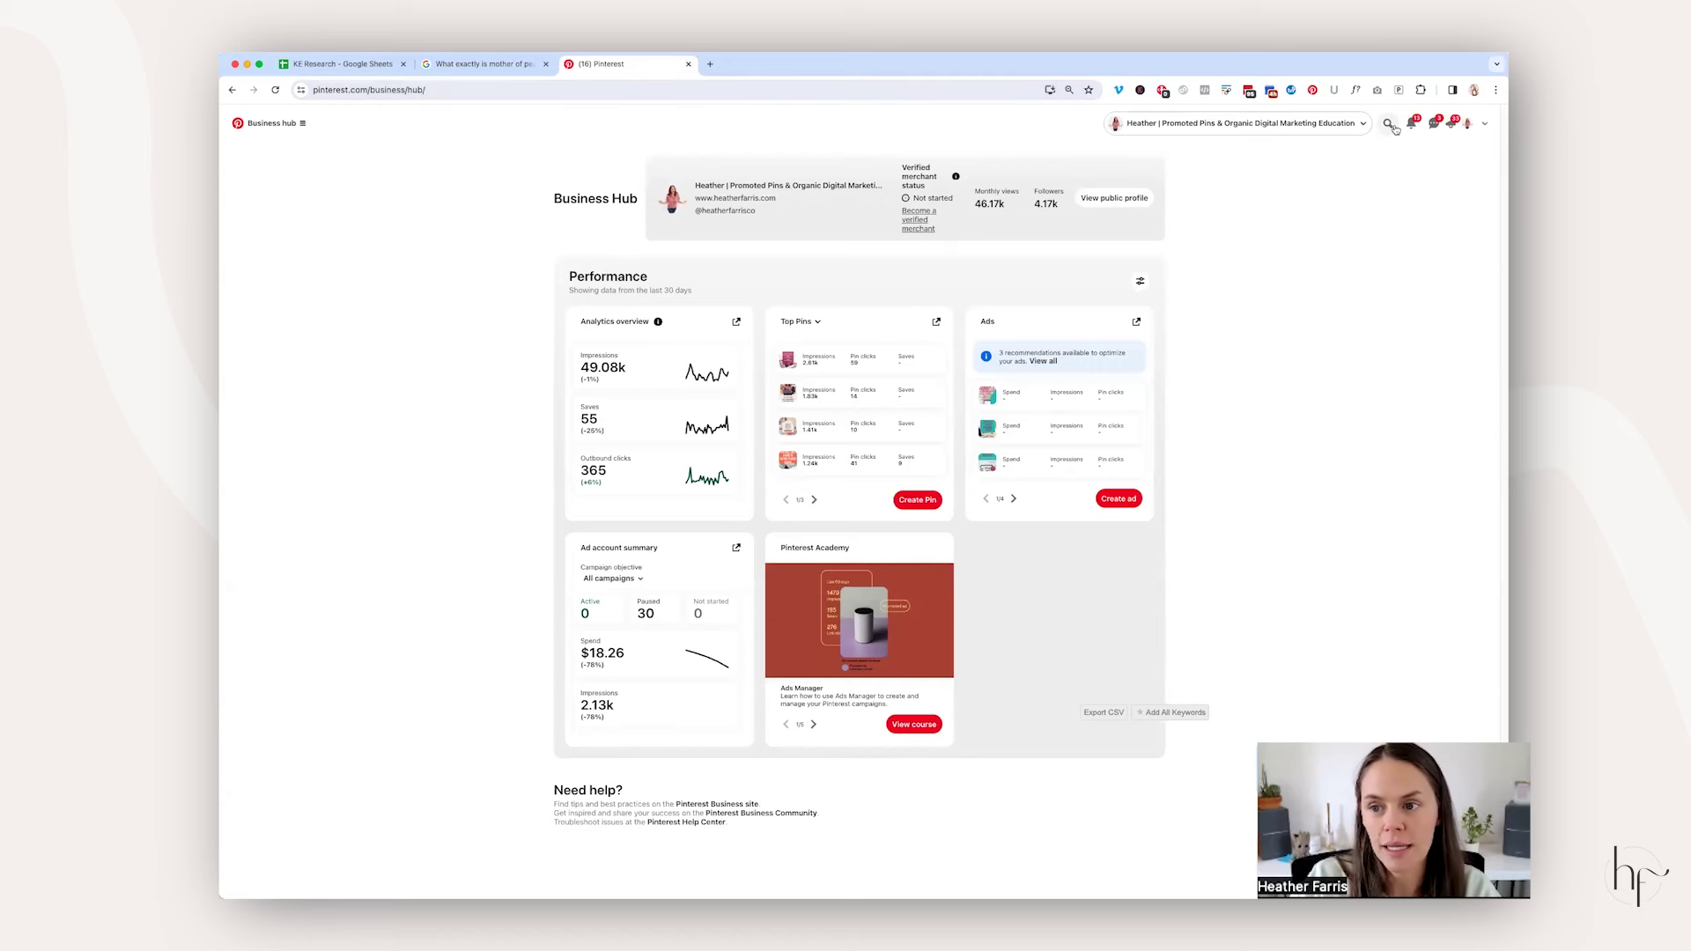
click(823, 124)
key(super+v)
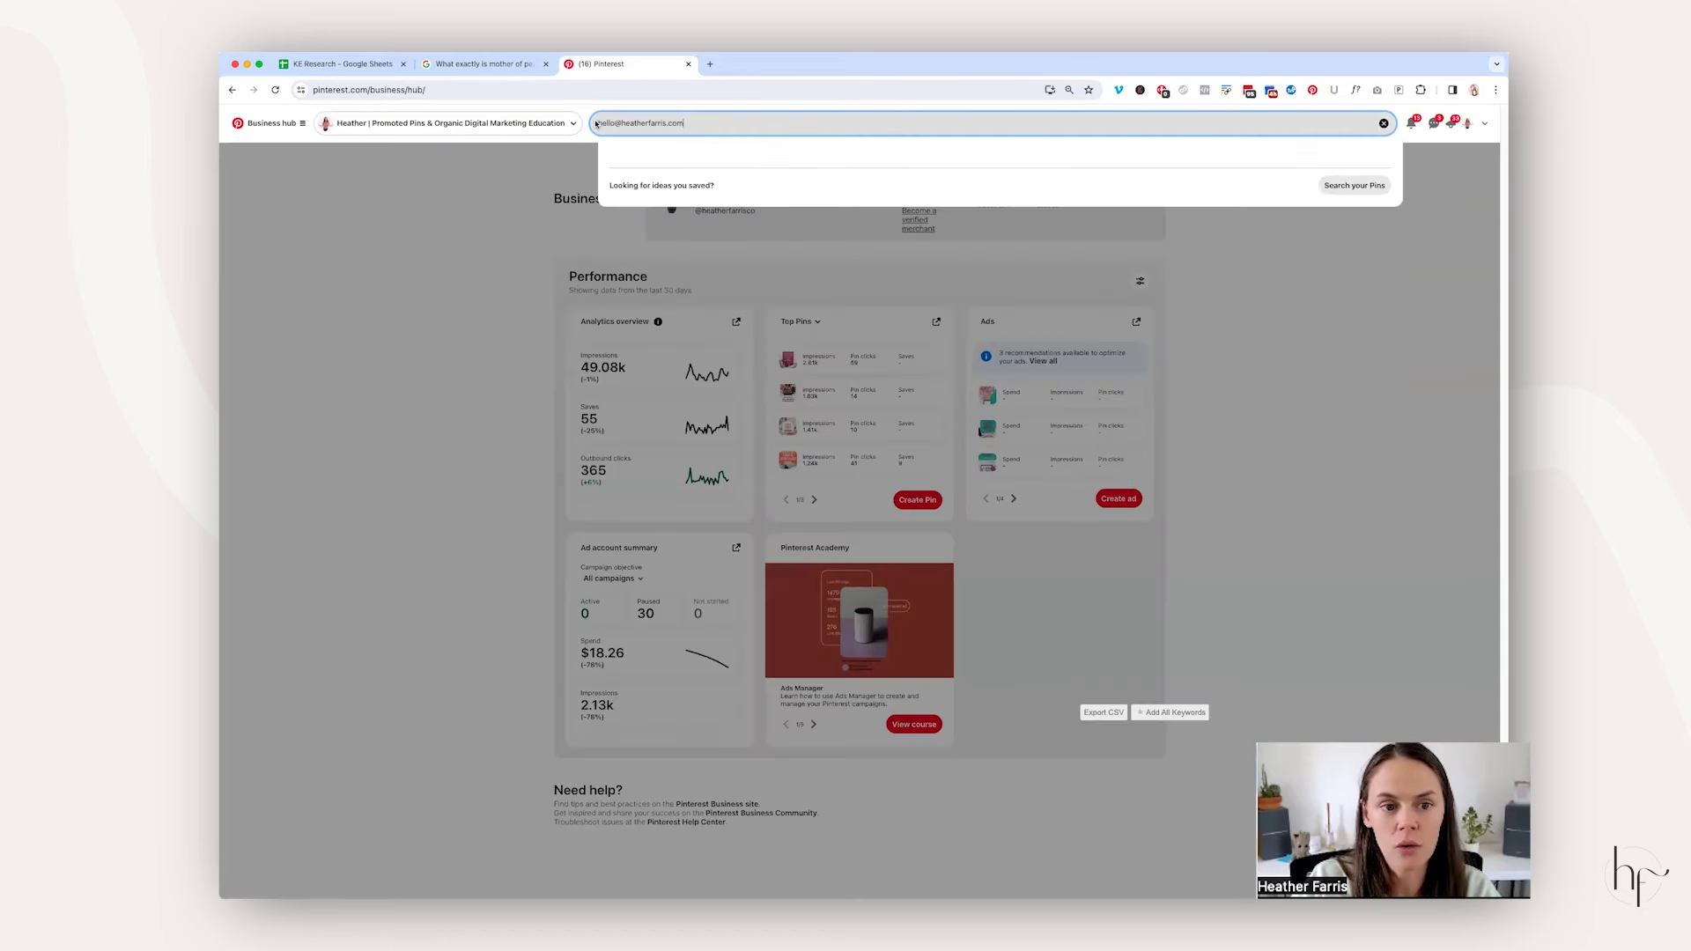
key(alt+shift+Left)
key(alt+shift+Left)
key(BackSpace)
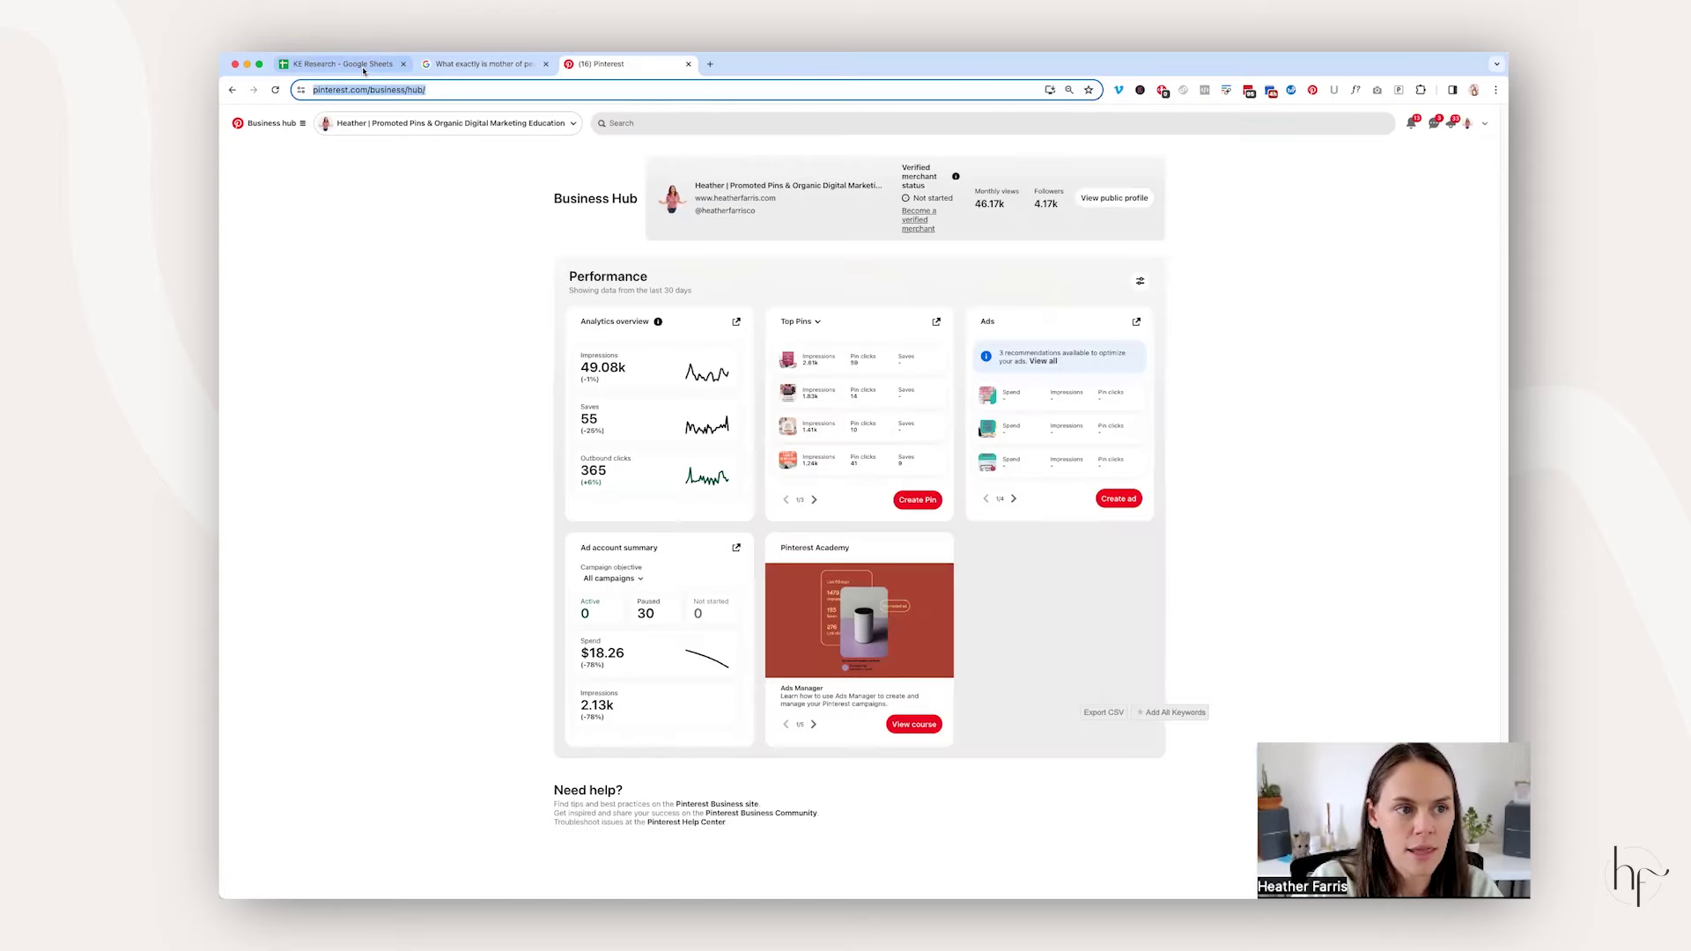
Step: Copy "mother of pearl earrings gold" from B3 and search Pinterest for it across All Pins
click(322, 64)
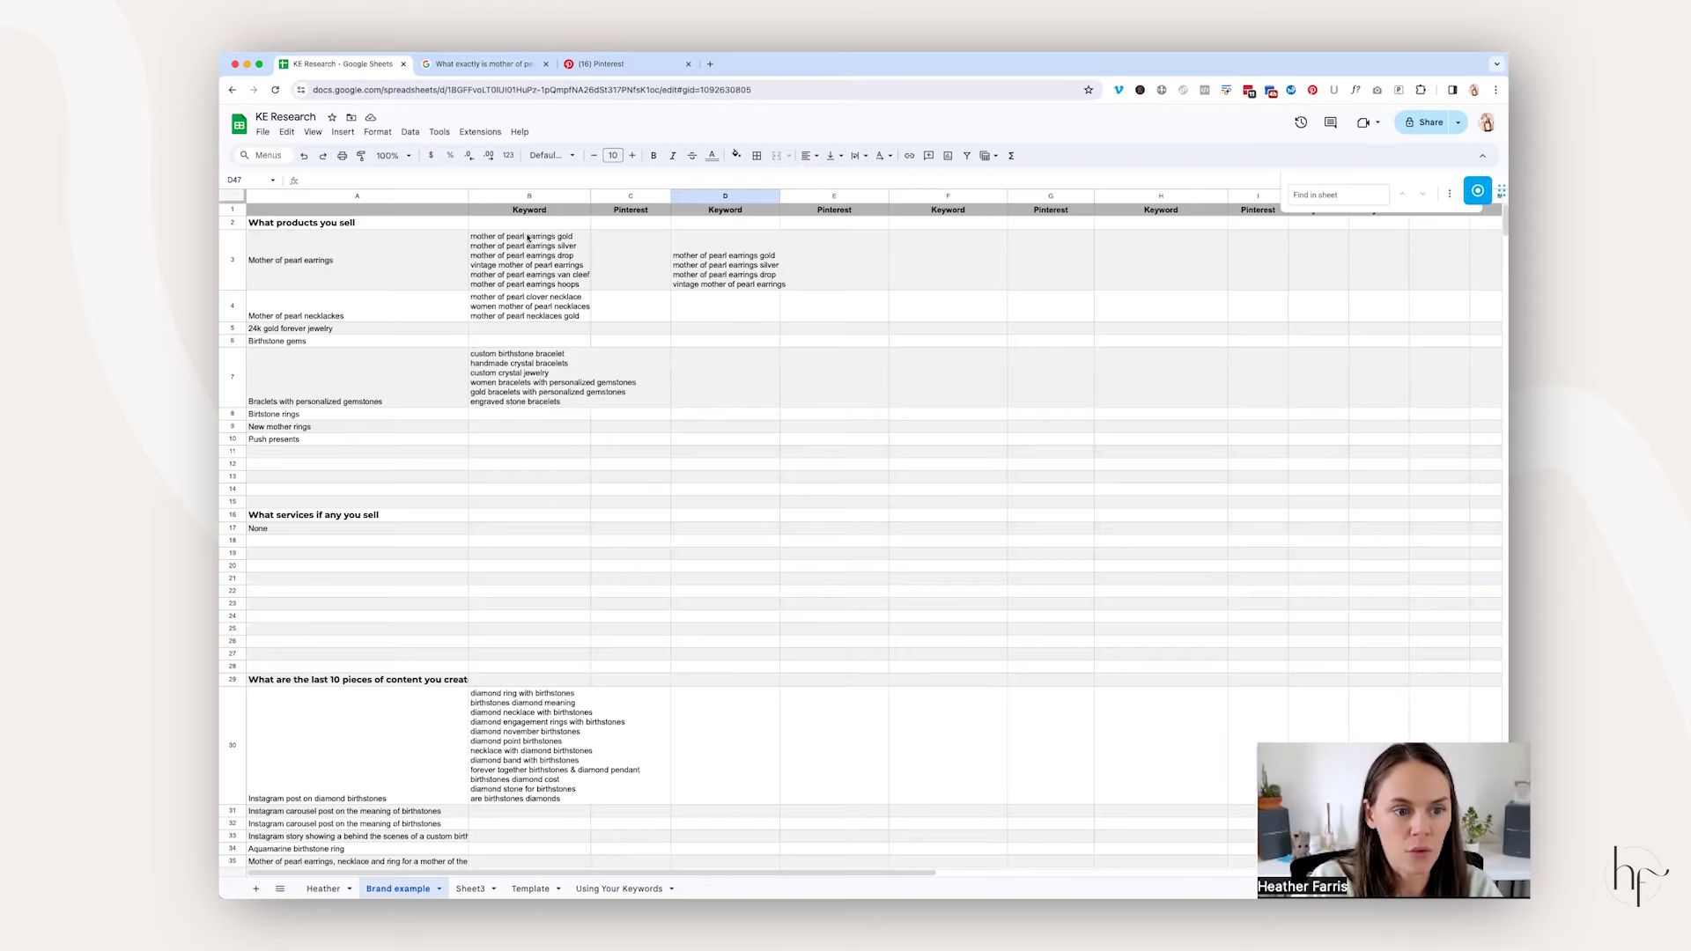
click(531, 239)
double_click(531, 239)
triple_click(526, 236)
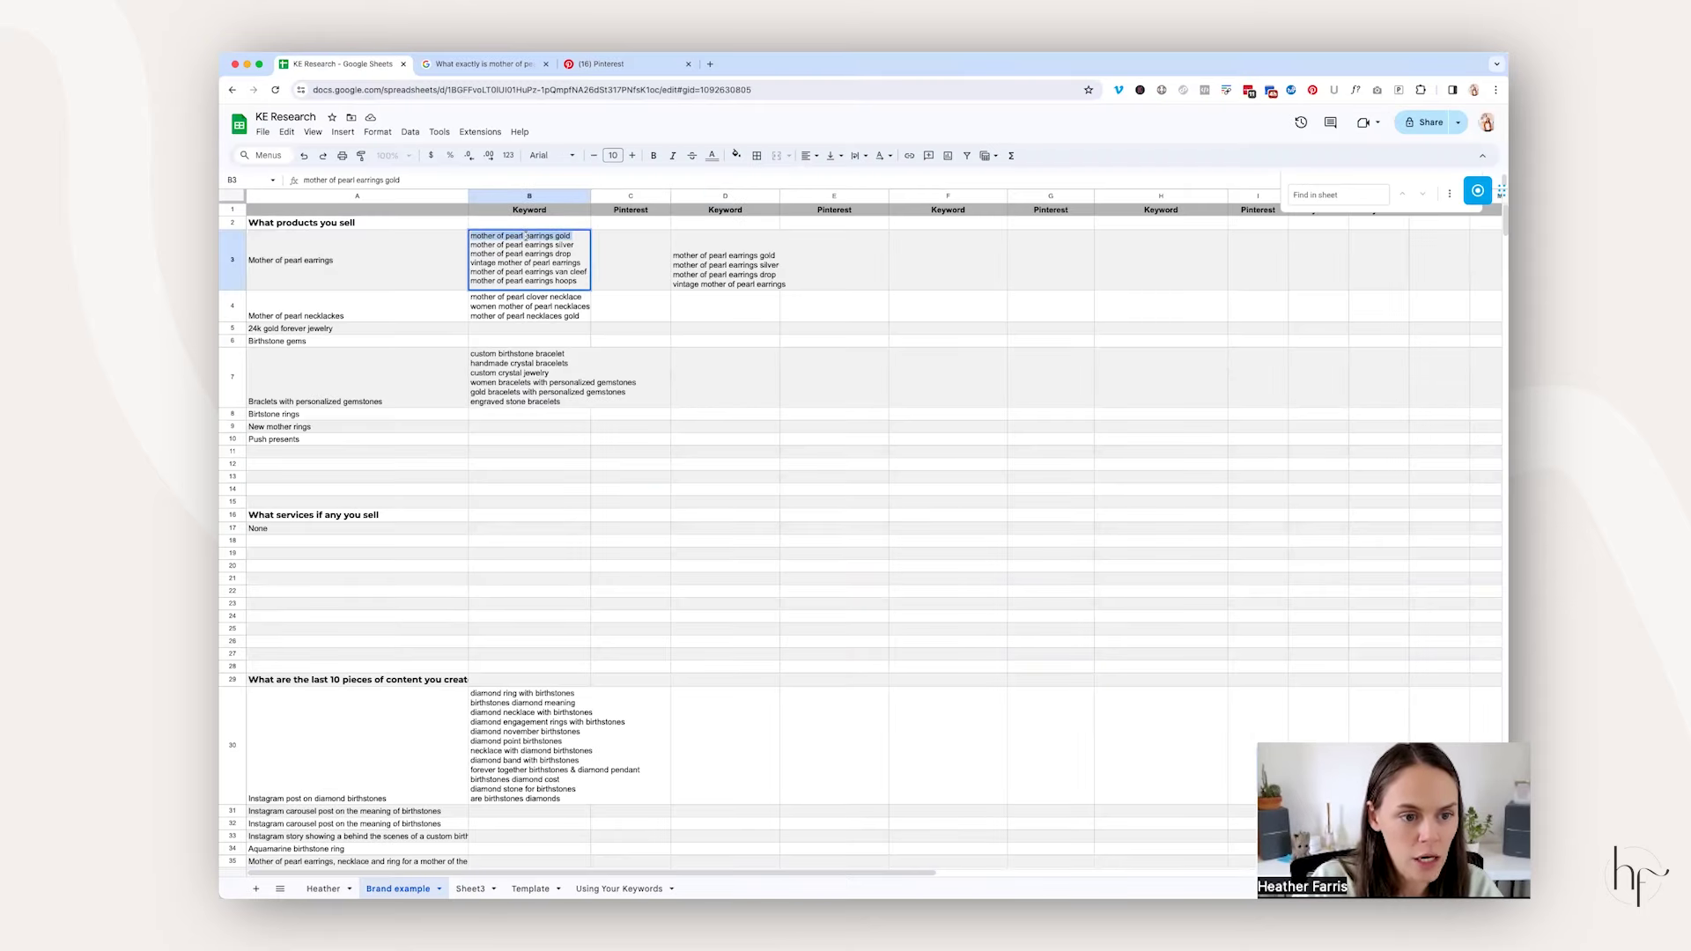
click(635, 65)
click(1156, 128)
key(cmd+v)
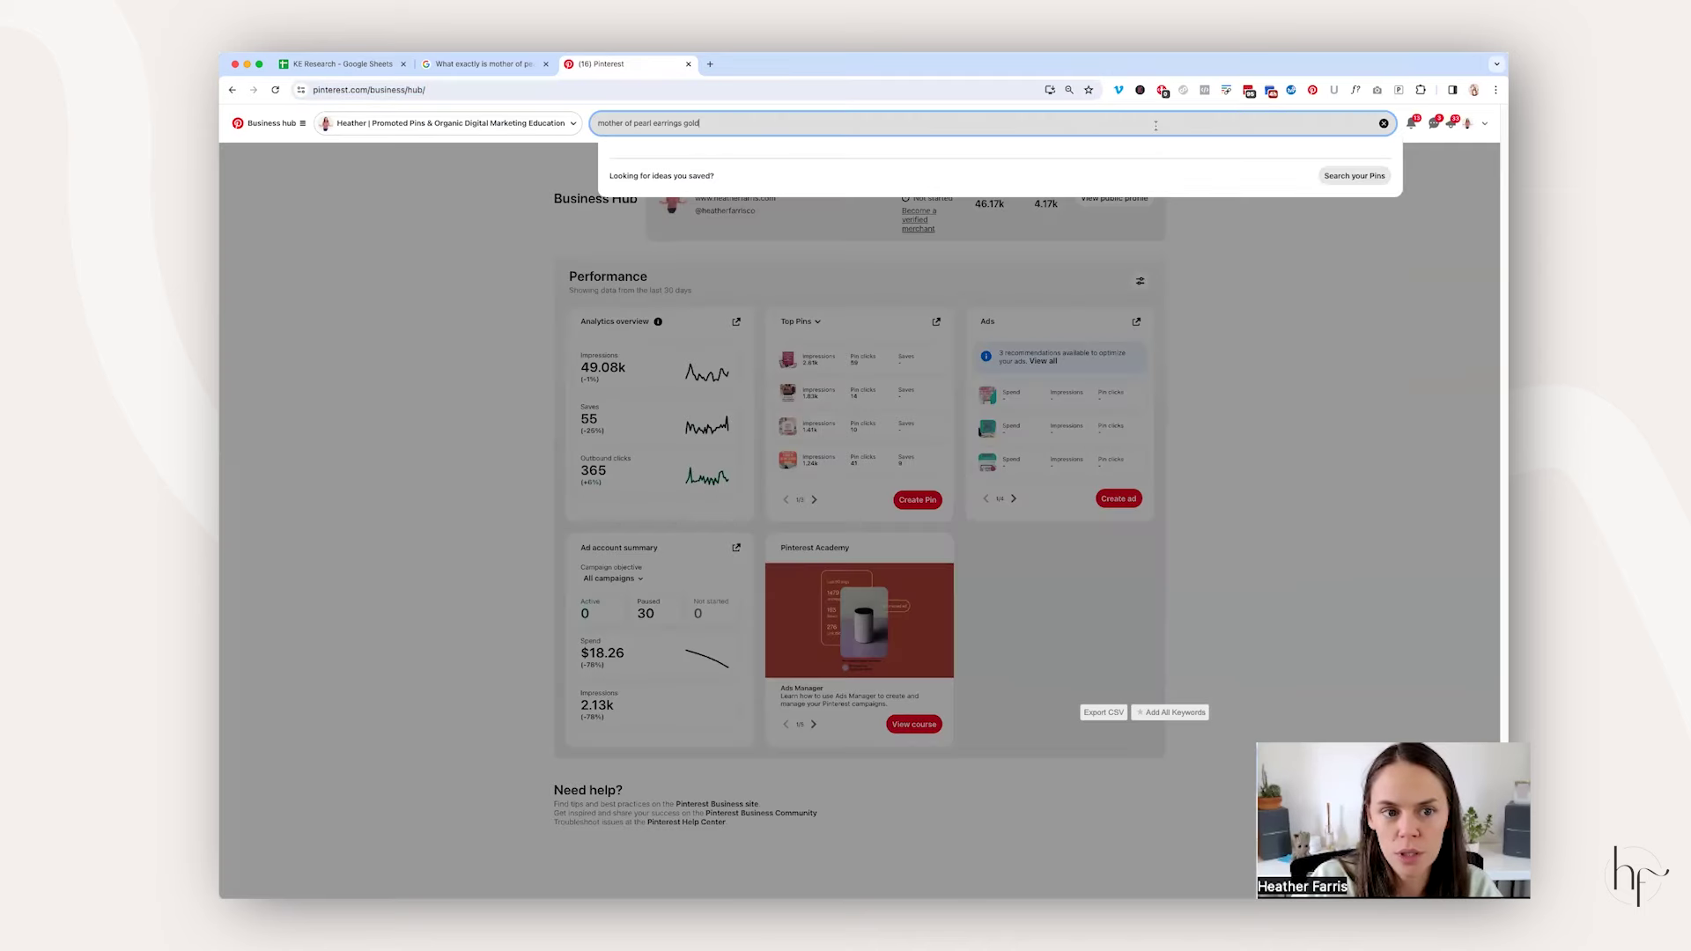
key(Return)
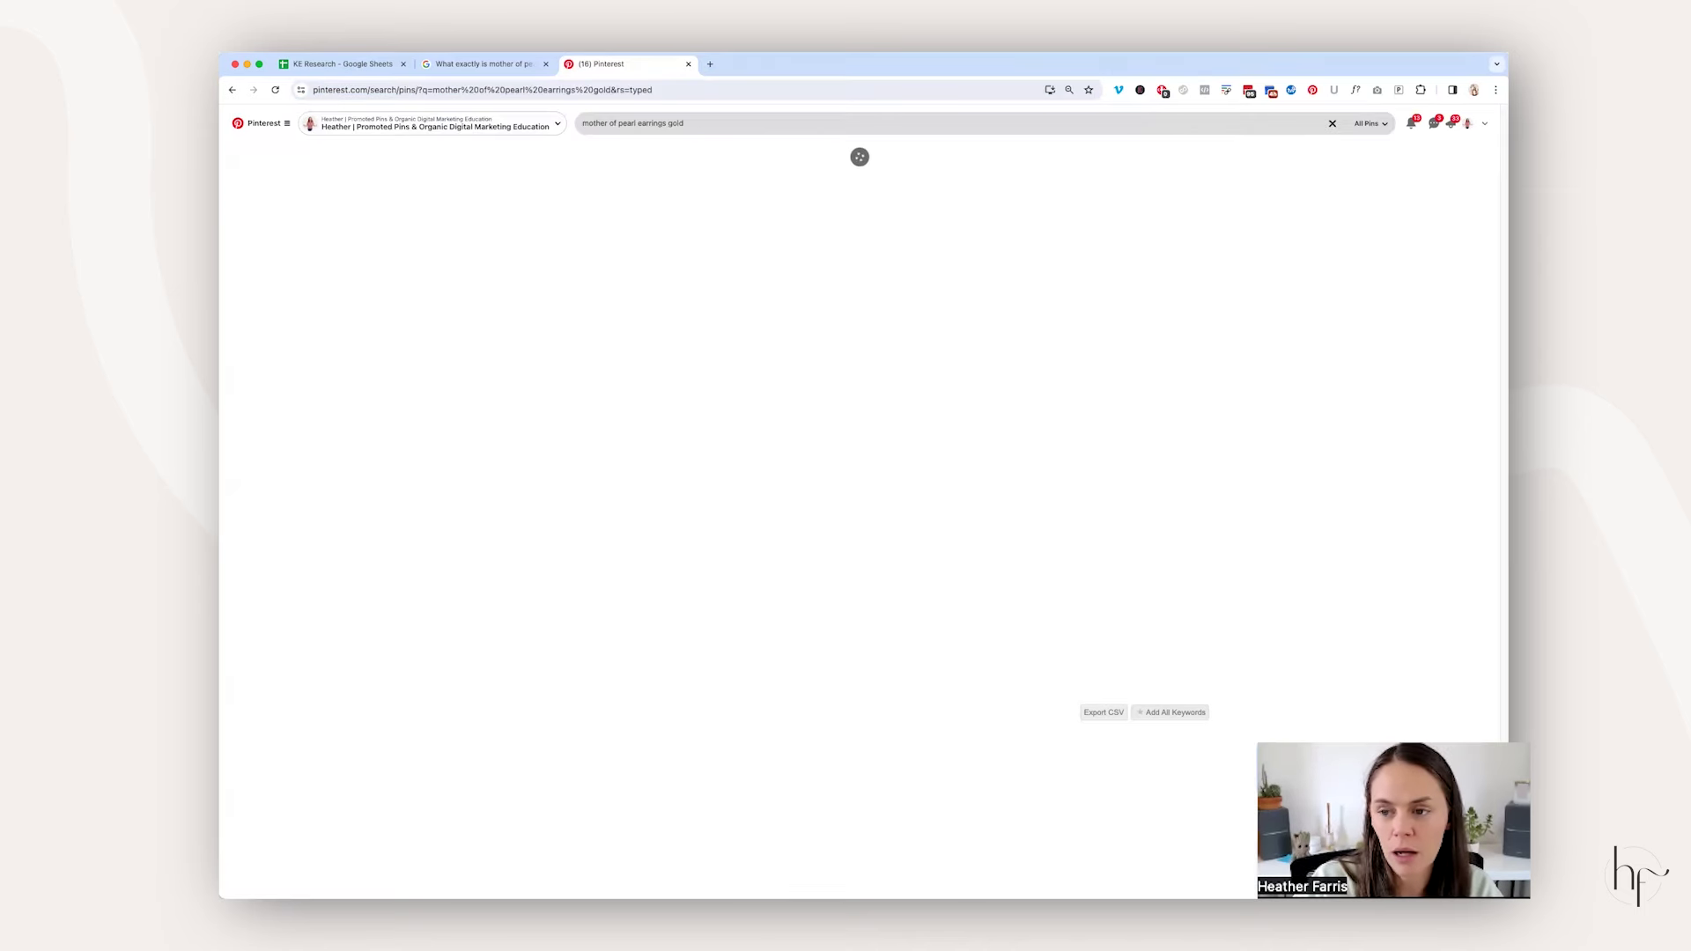
click(1370, 126)
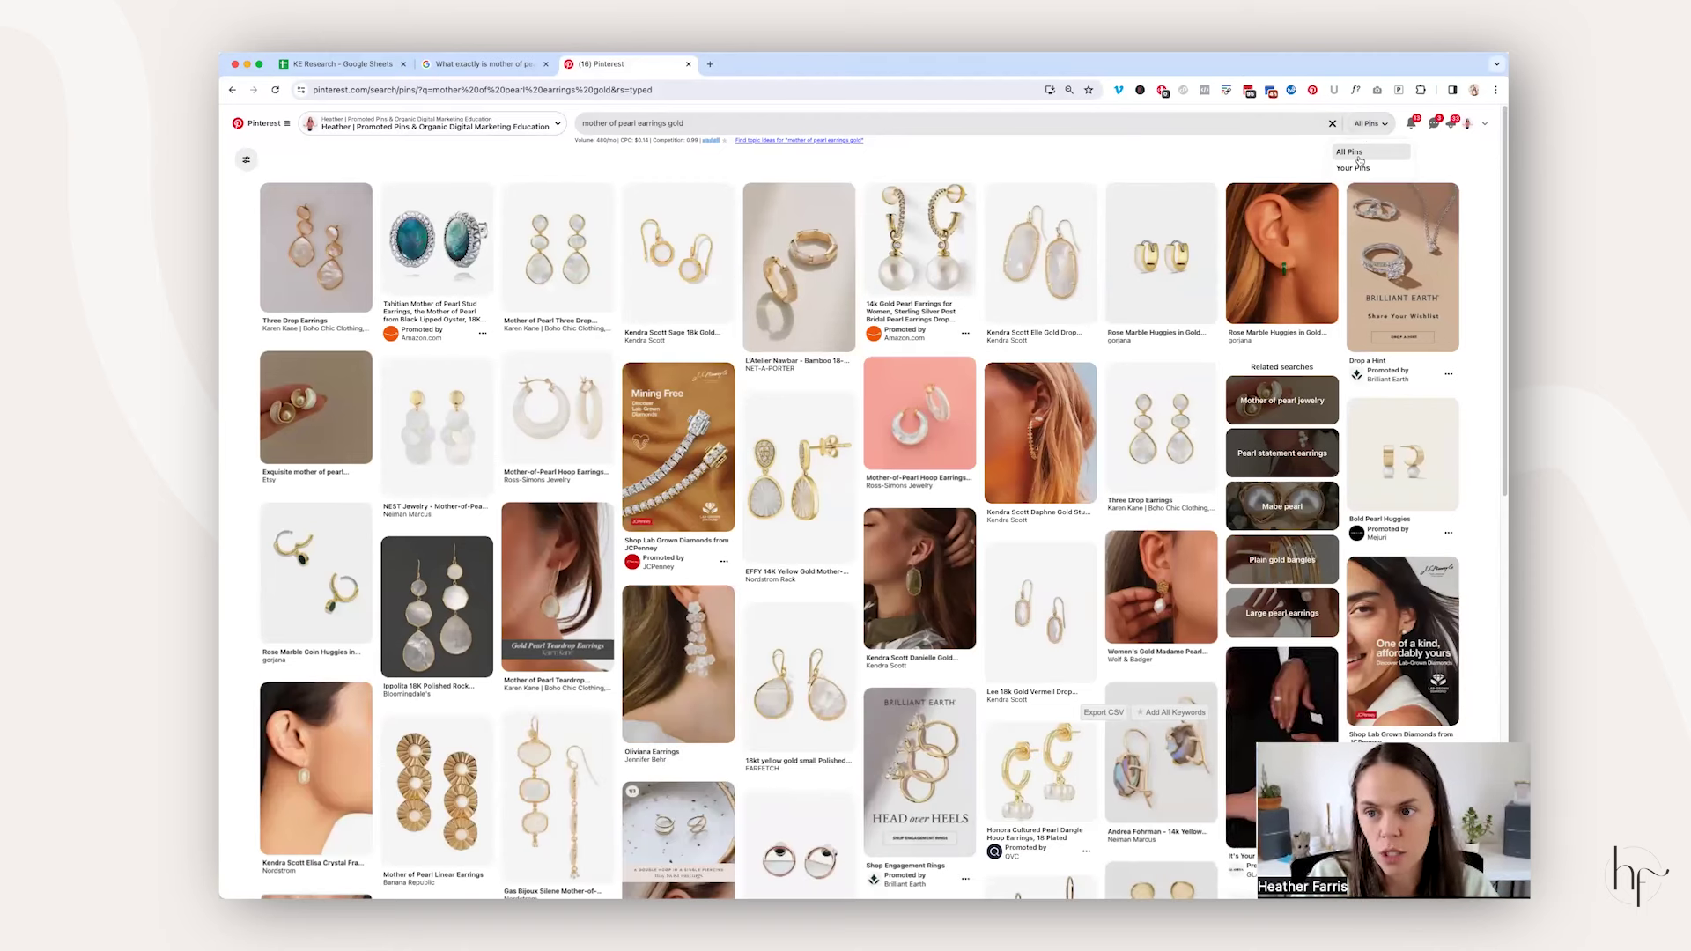
click(1353, 153)
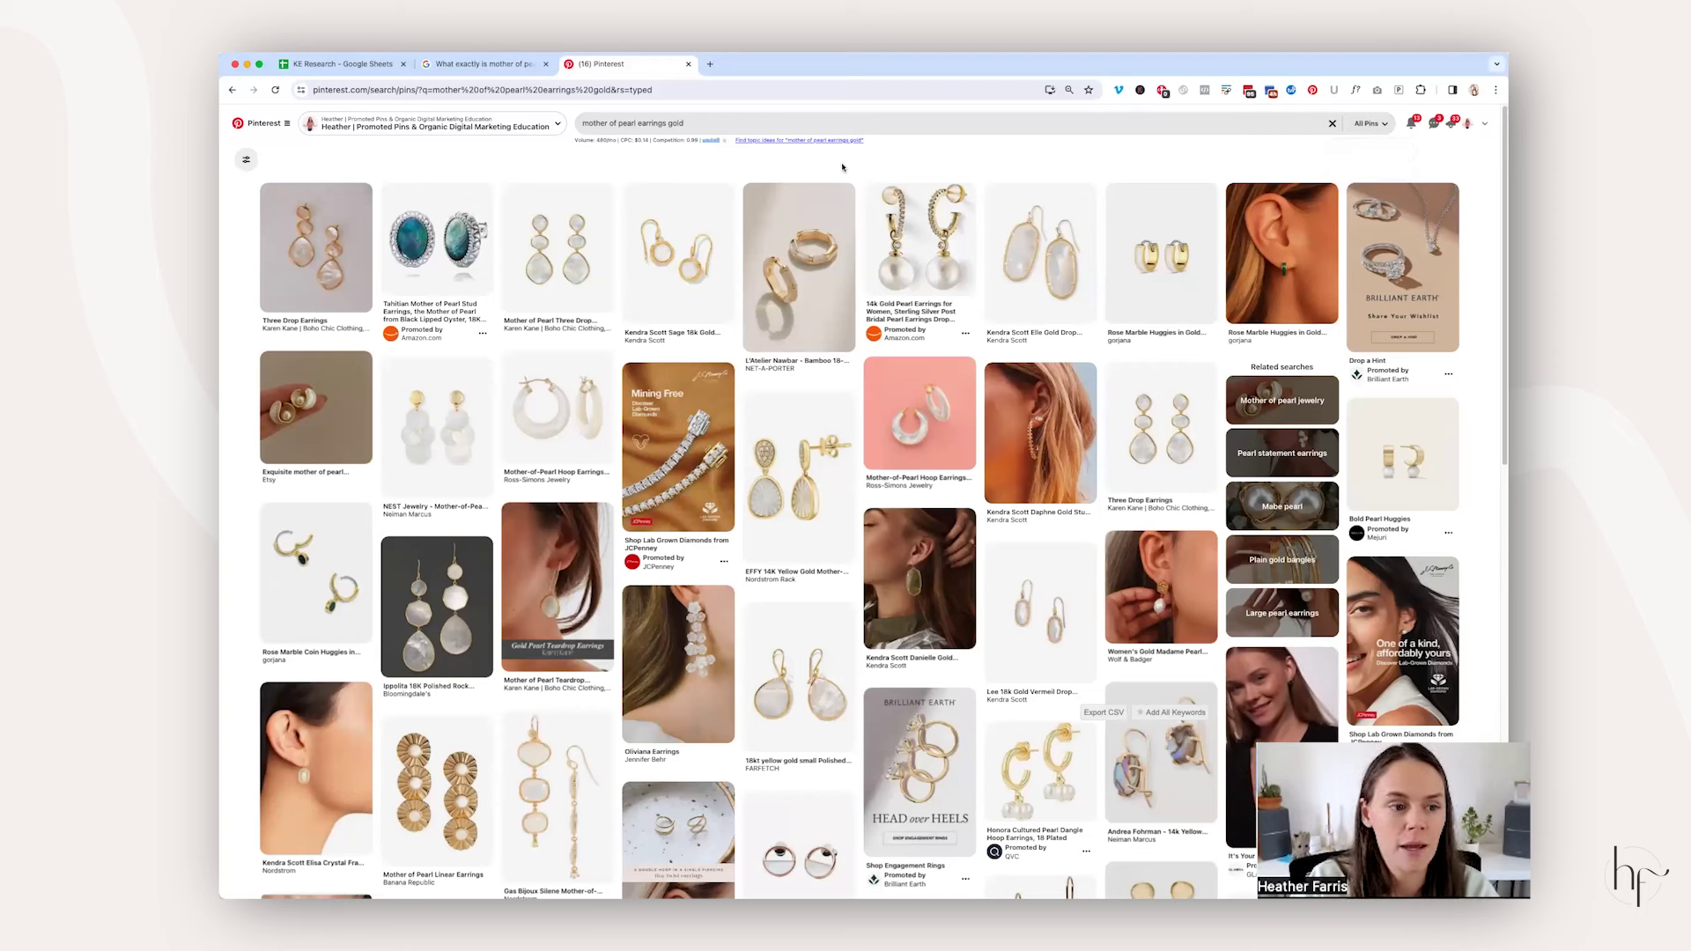
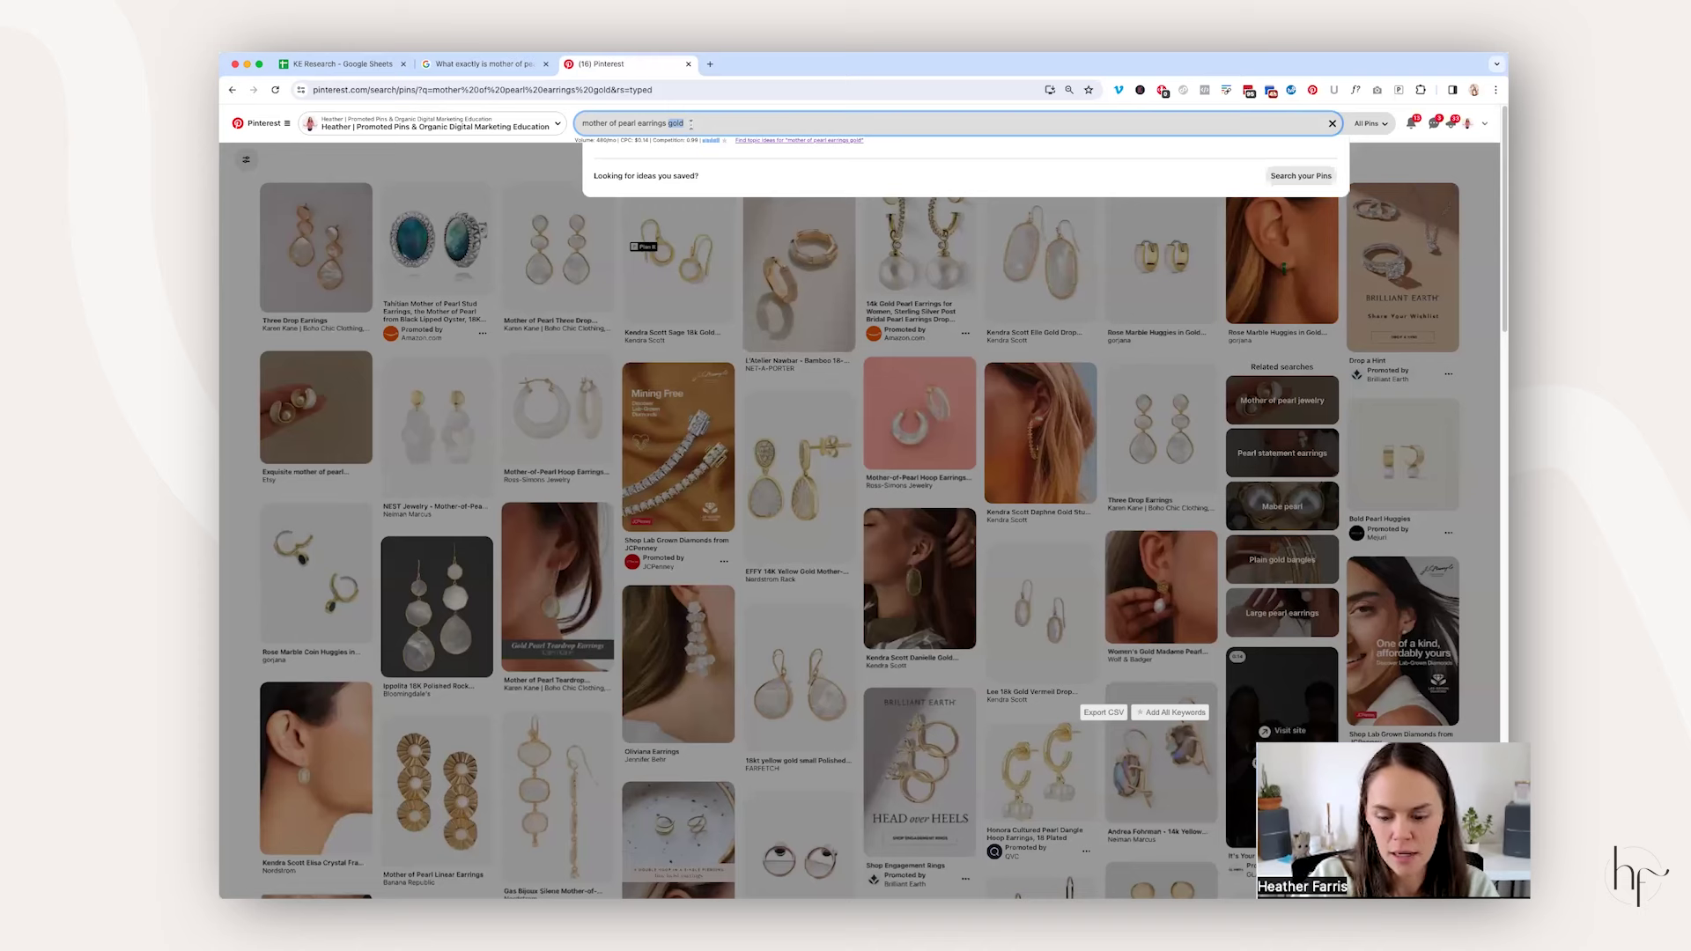
Step: Search Pinterest for "mother of pearl earrings" and examine the top pinner's profile and the resulting pins
key(BackSpace)
key(Return)
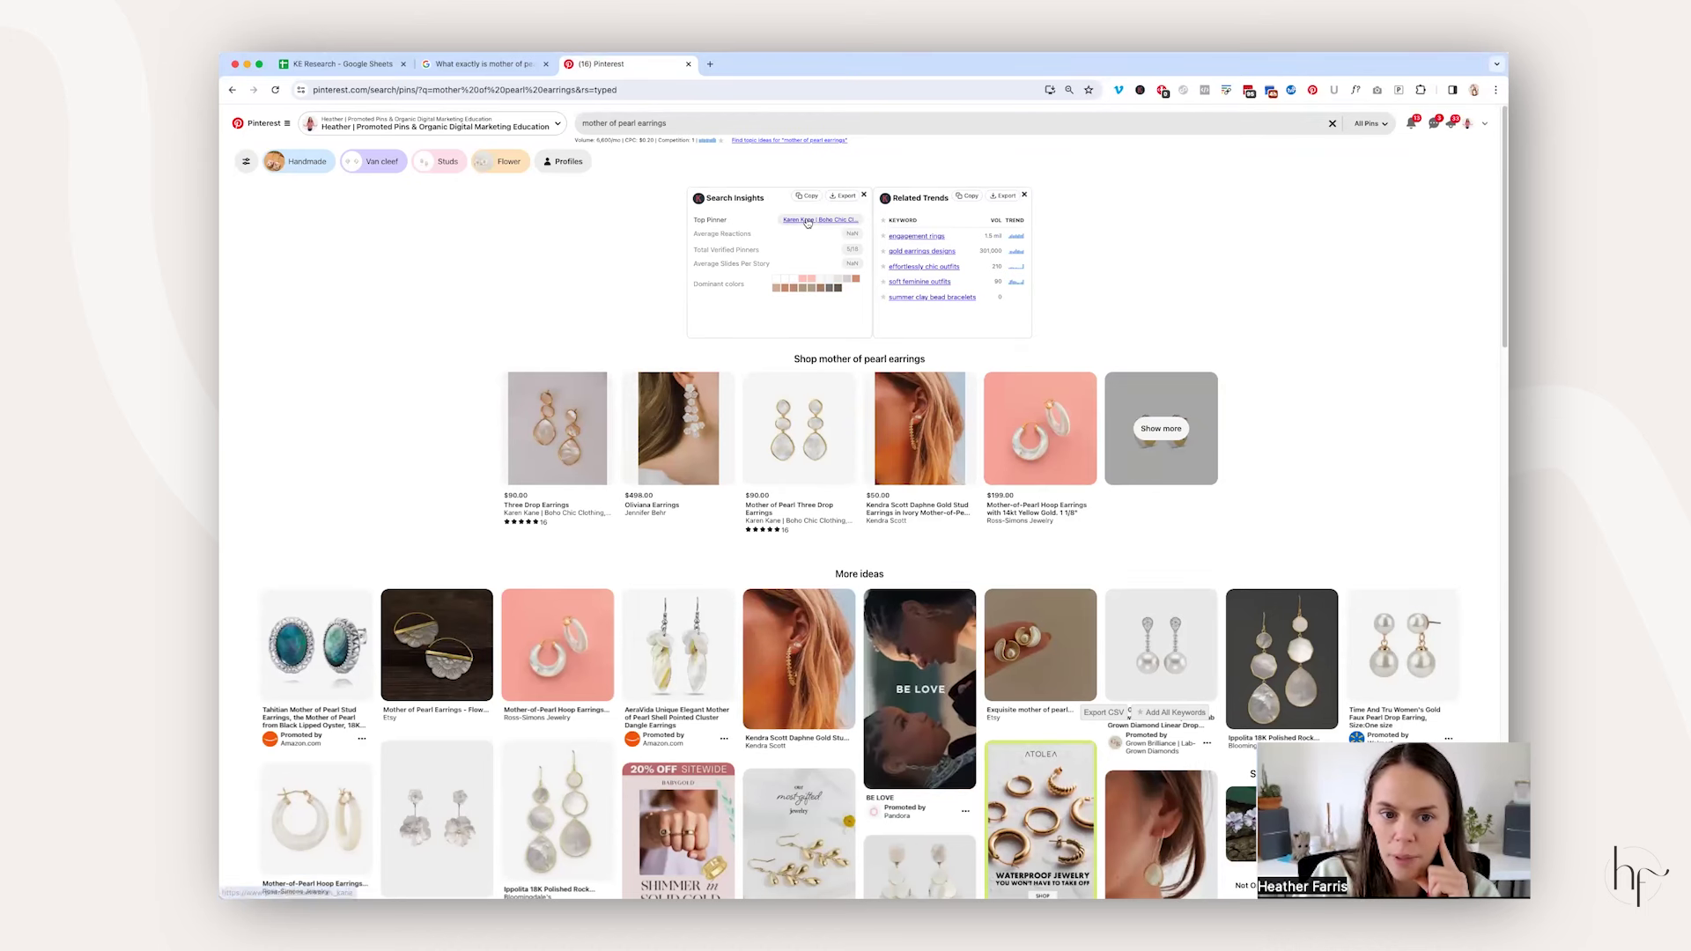
click(806, 221)
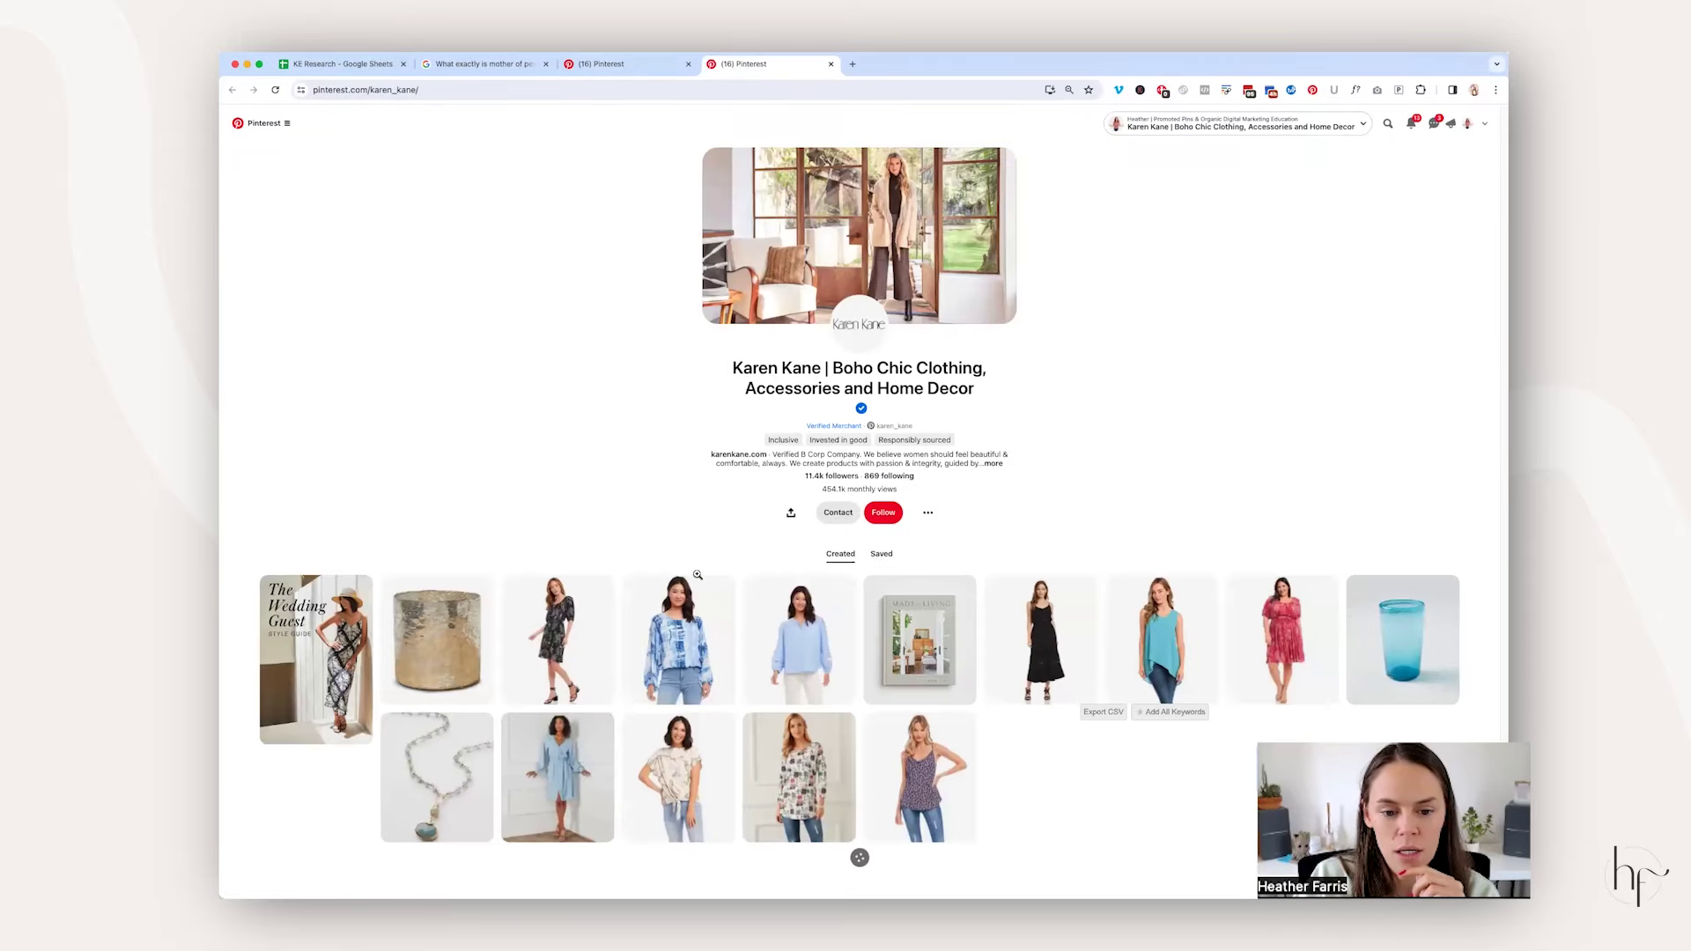
click(592, 71)
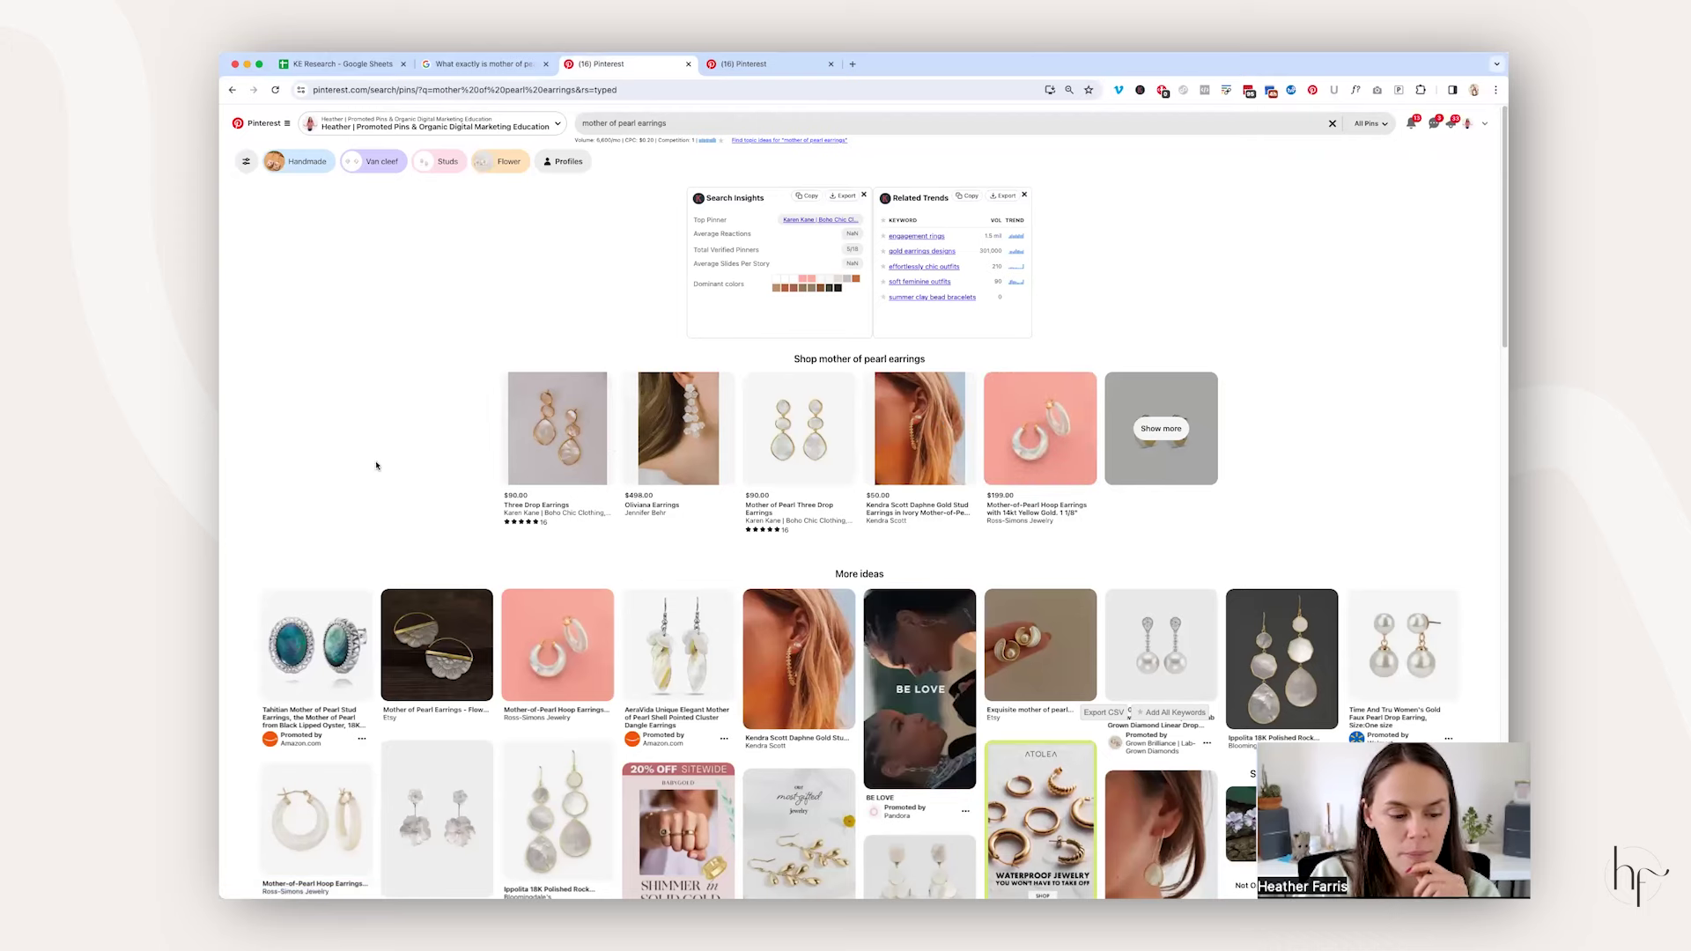
scroll(404, 447, down, 3)
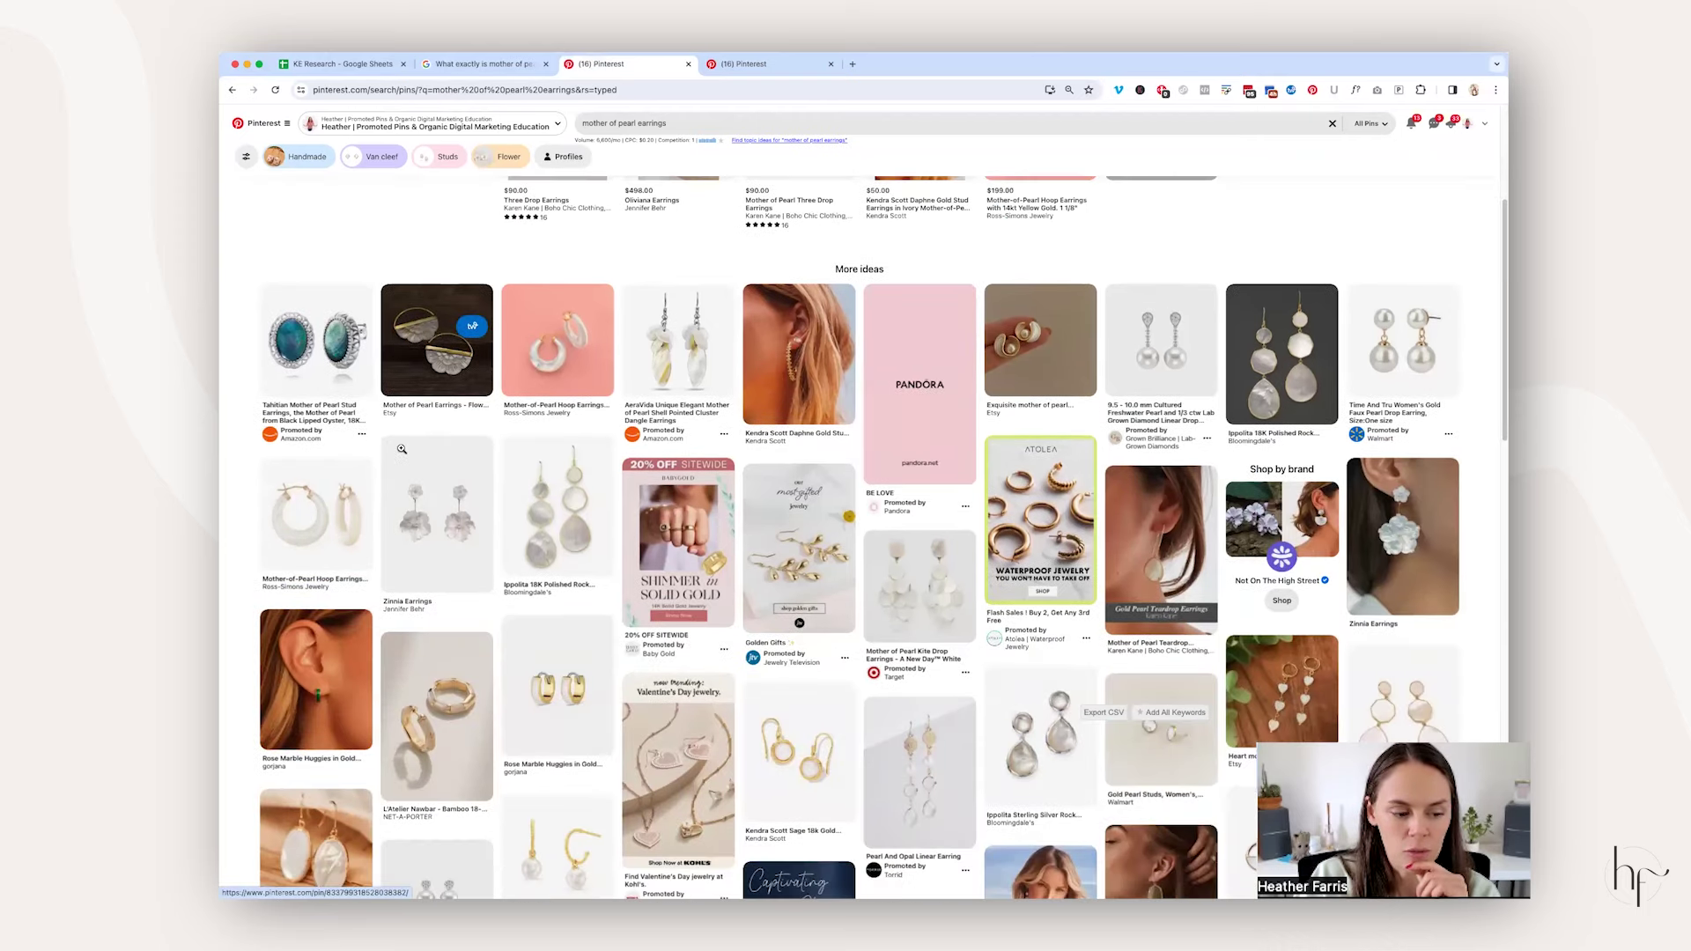
scroll(402, 449, down, 2)
scroll(1074, 243, up, 5)
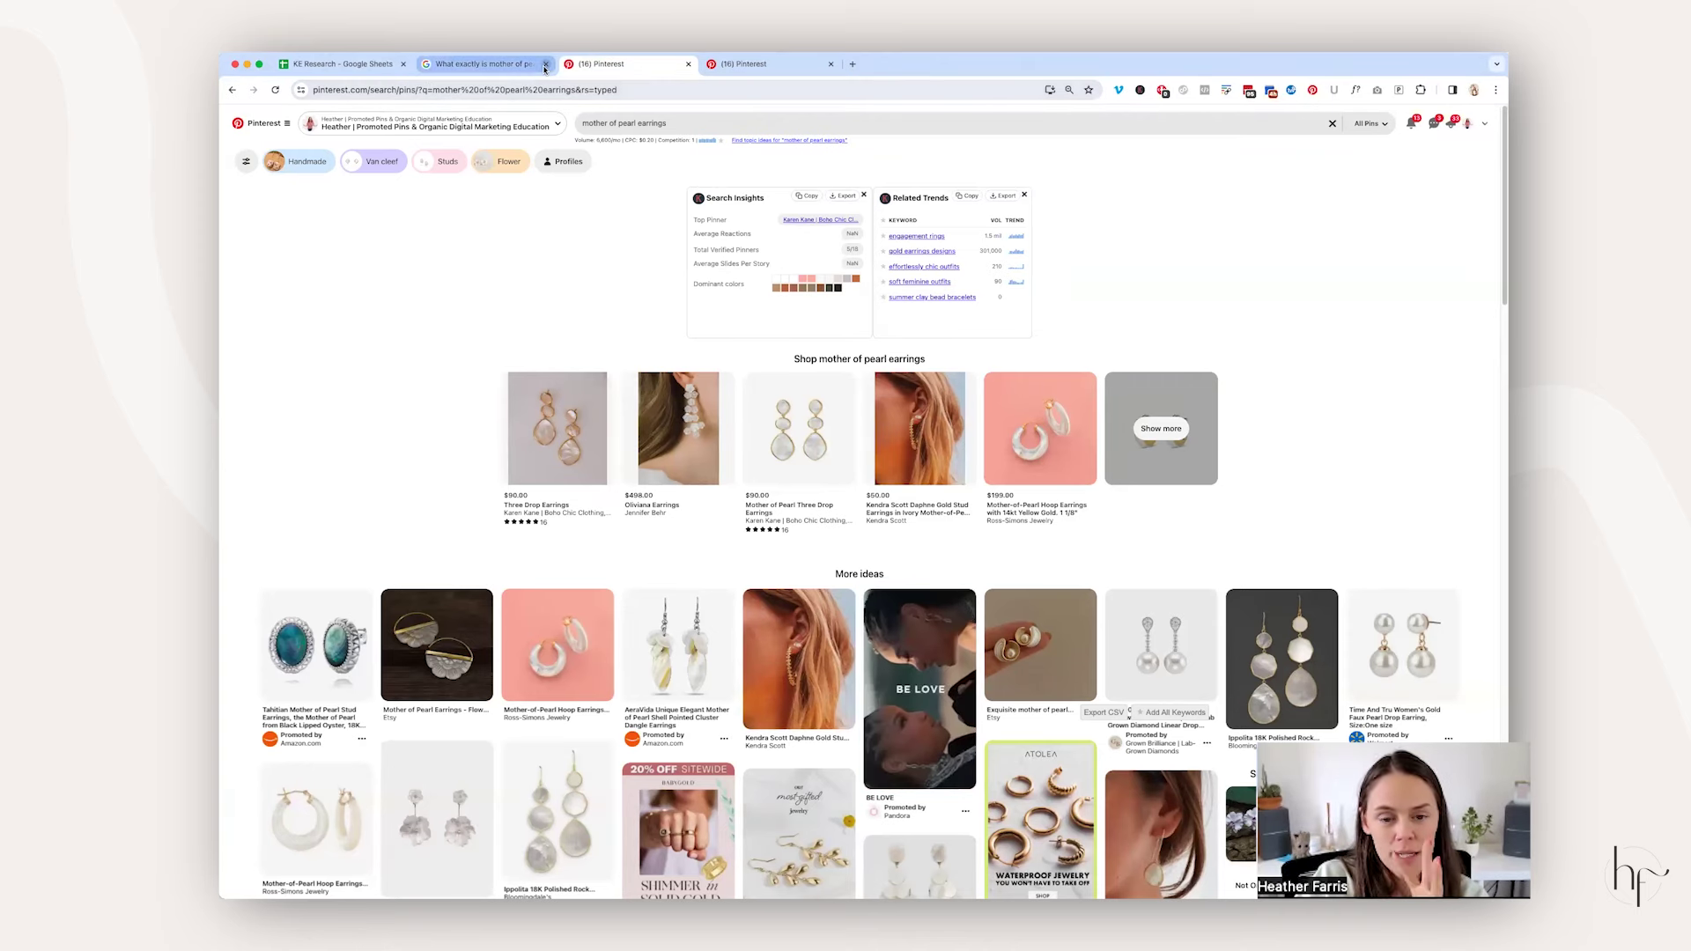
Step: Add "gold" to the Pinterest search, choose the suggestion "mother of pearl gold earrings" and copy that phrase
click(359, 63)
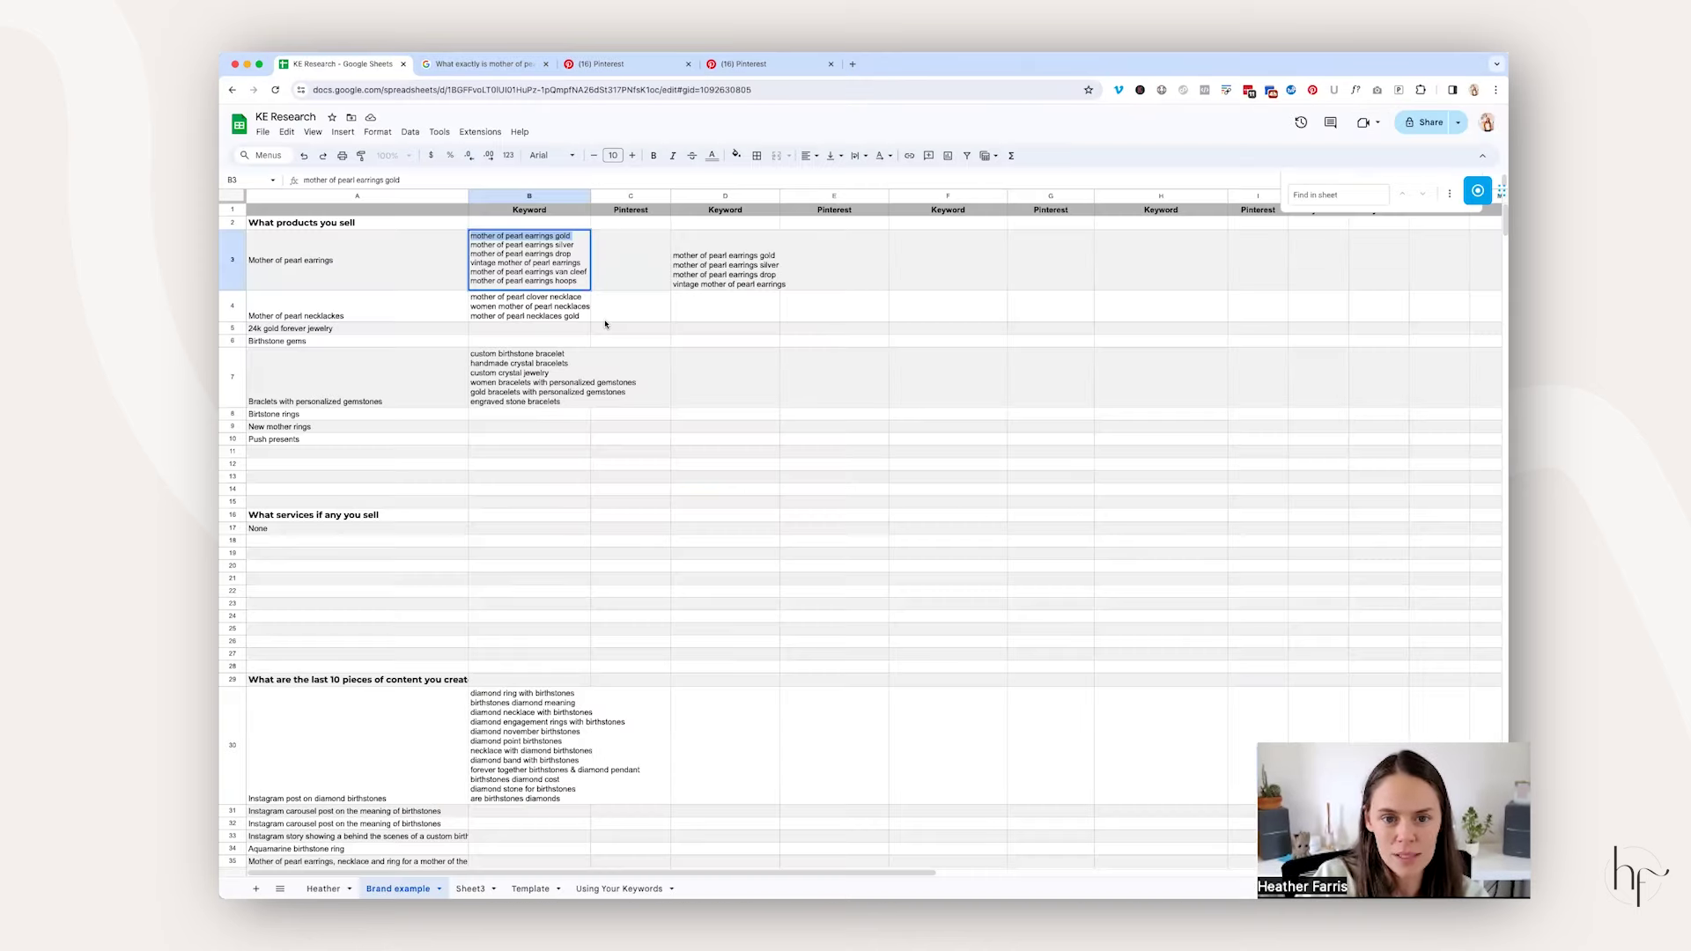
click(616, 245)
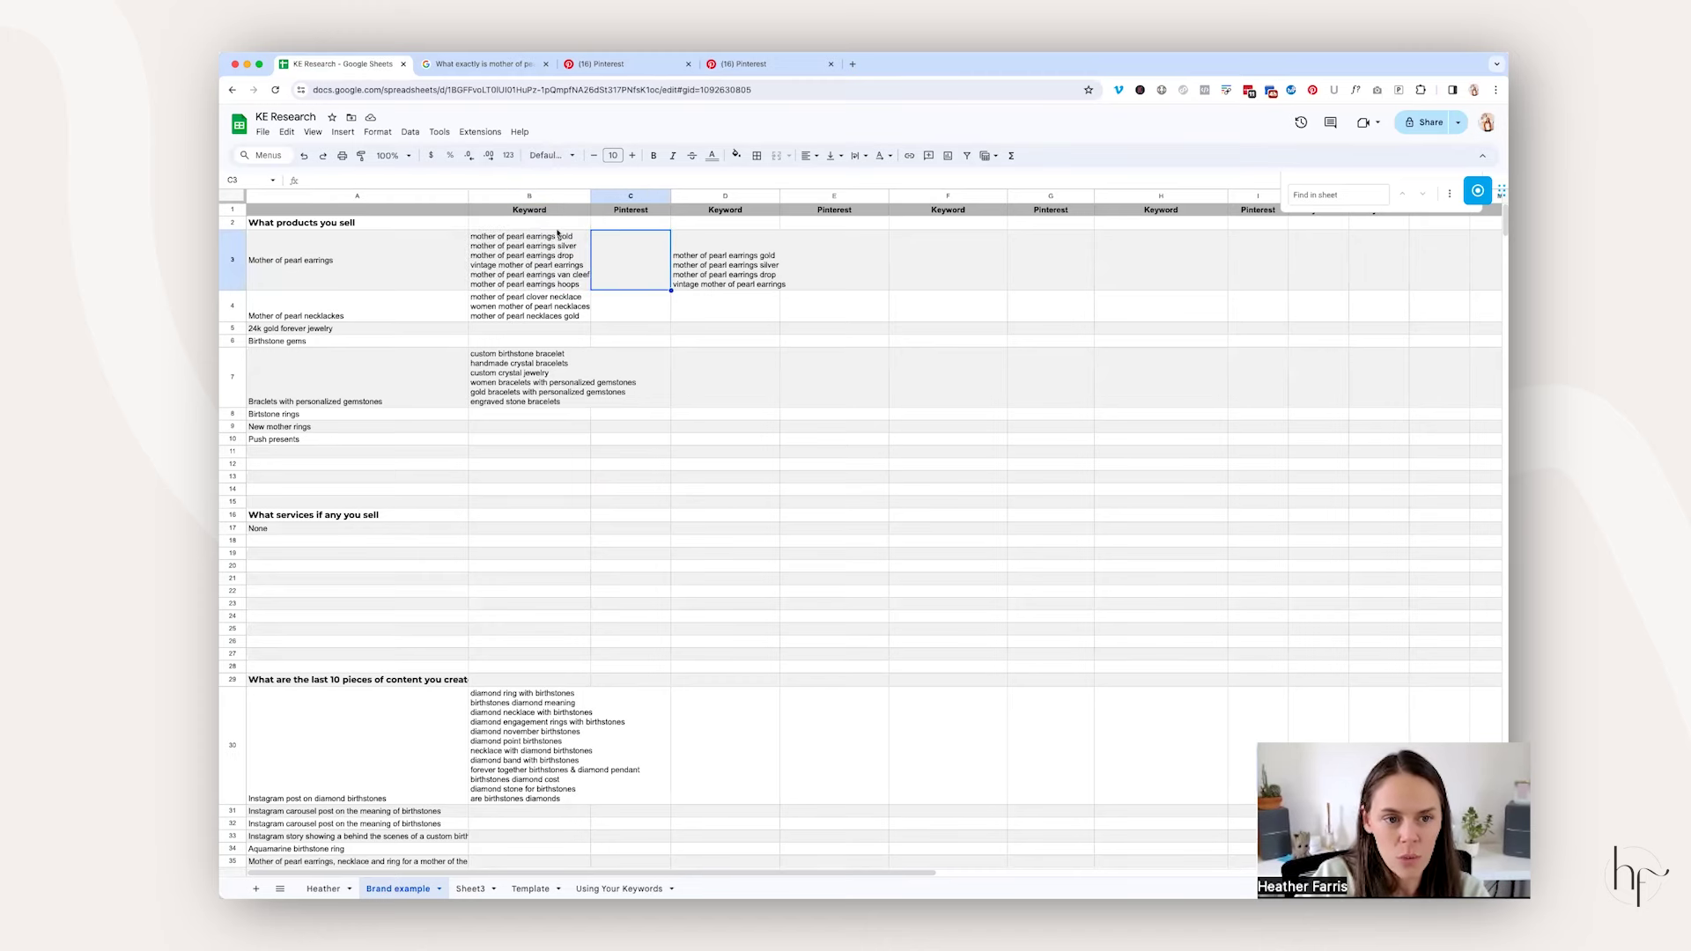
click(617, 64)
click(697, 123)
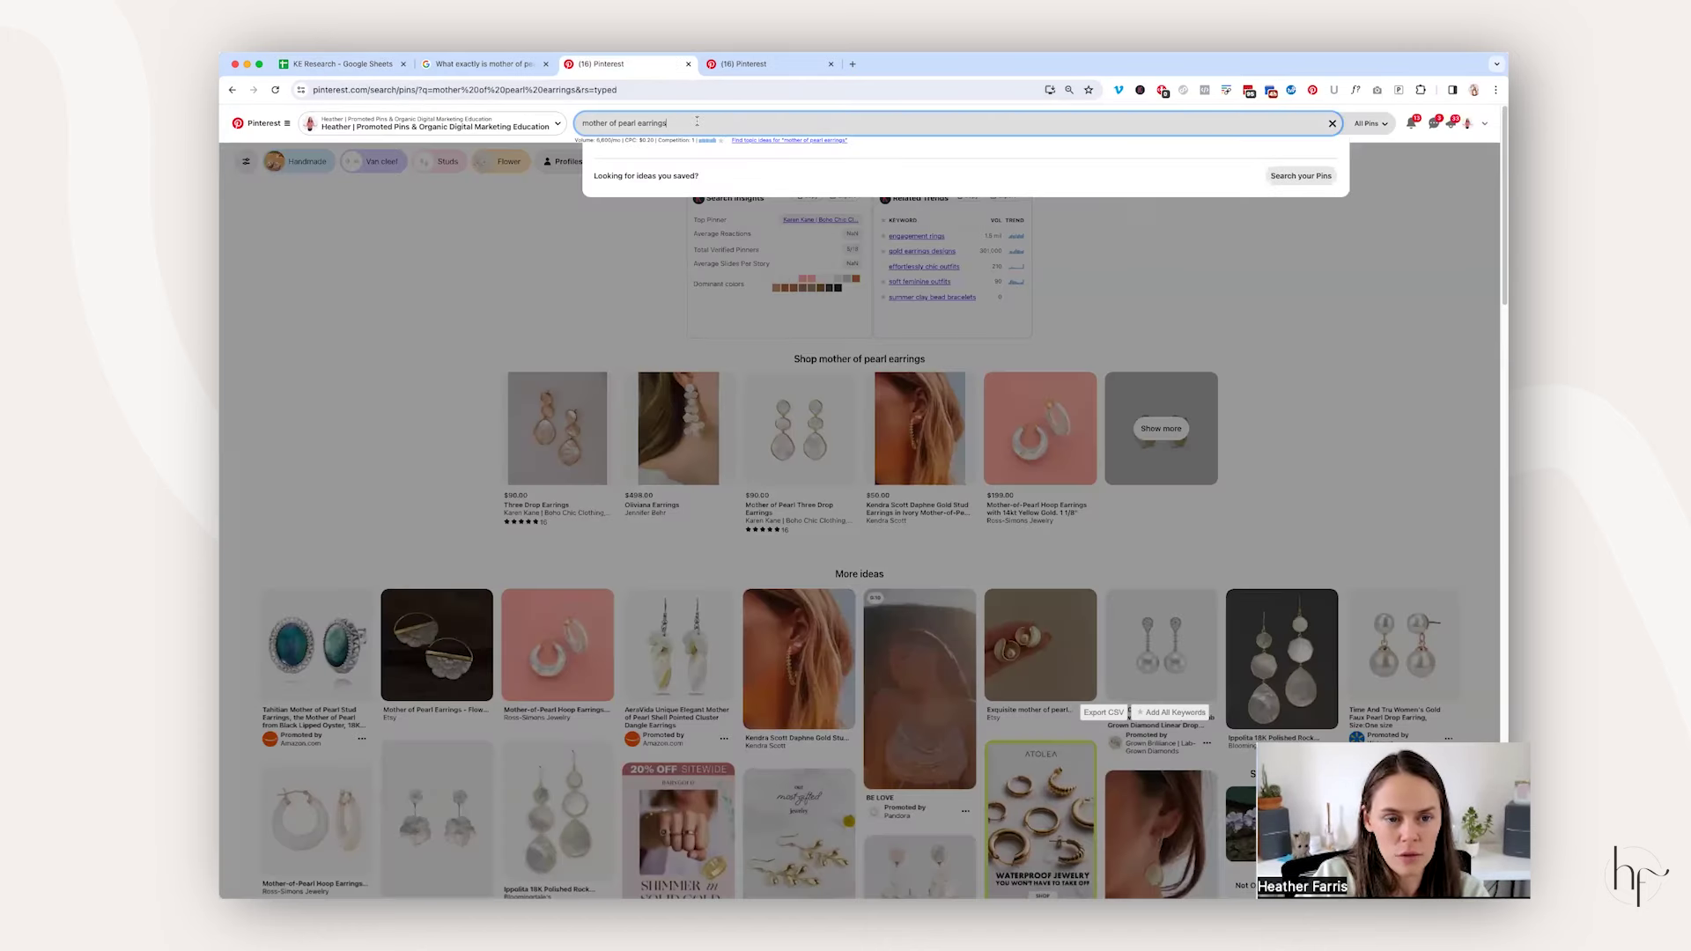
text(goa)
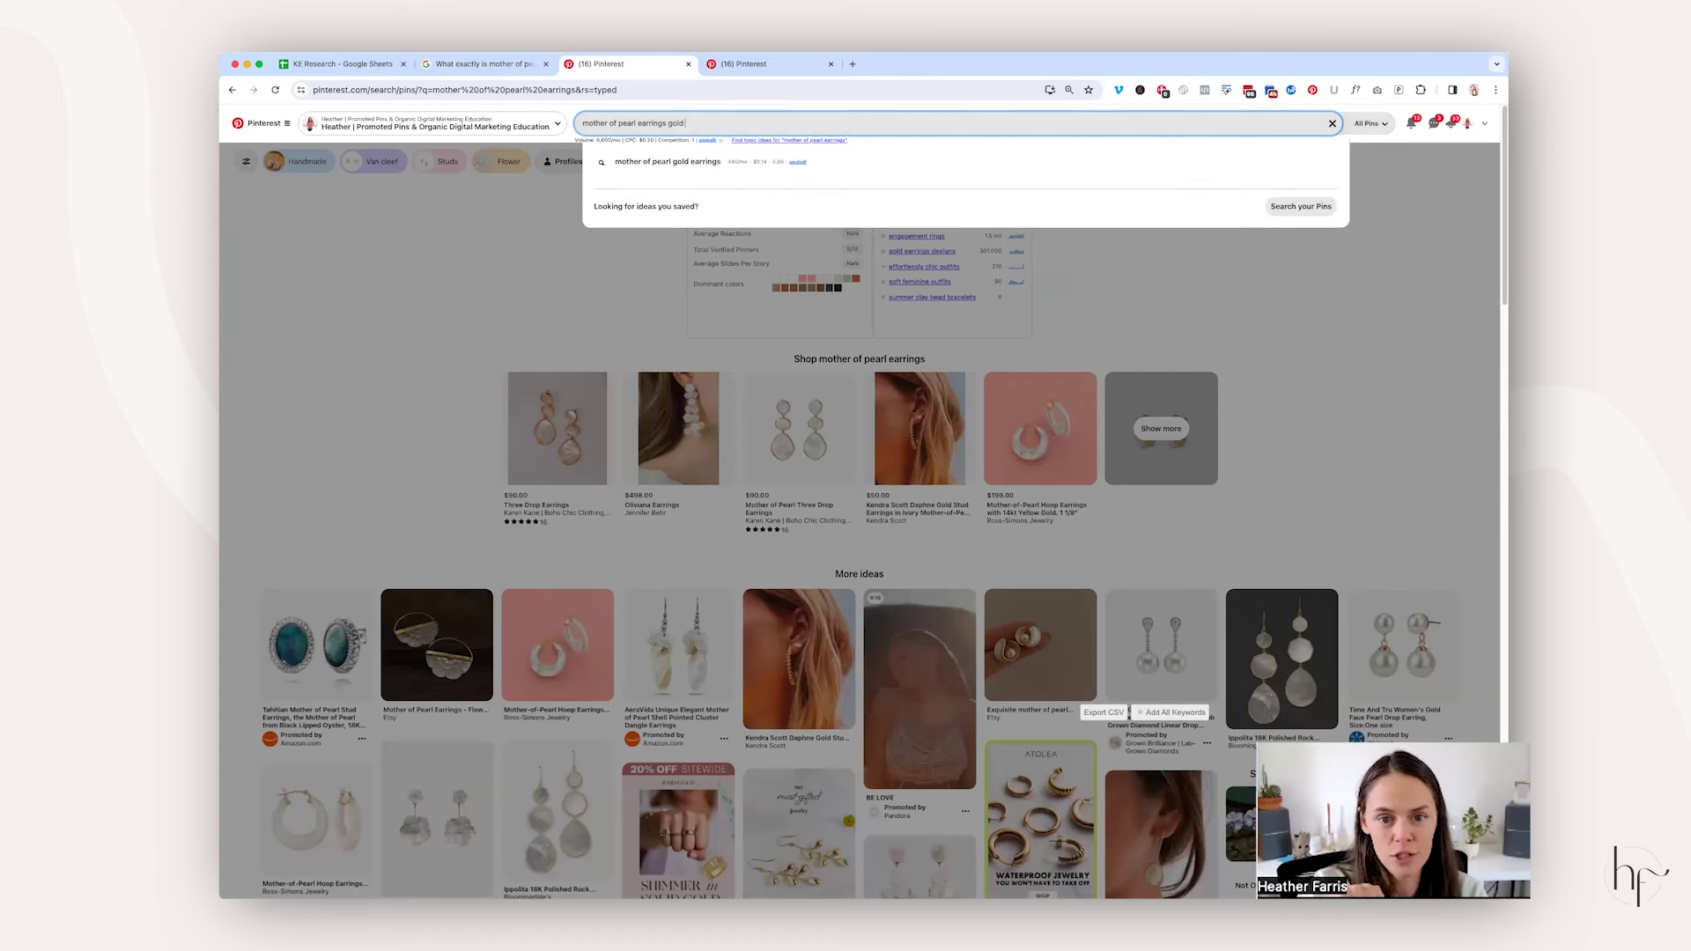
click(678, 164)
click(688, 123)
key(ctrl+c)
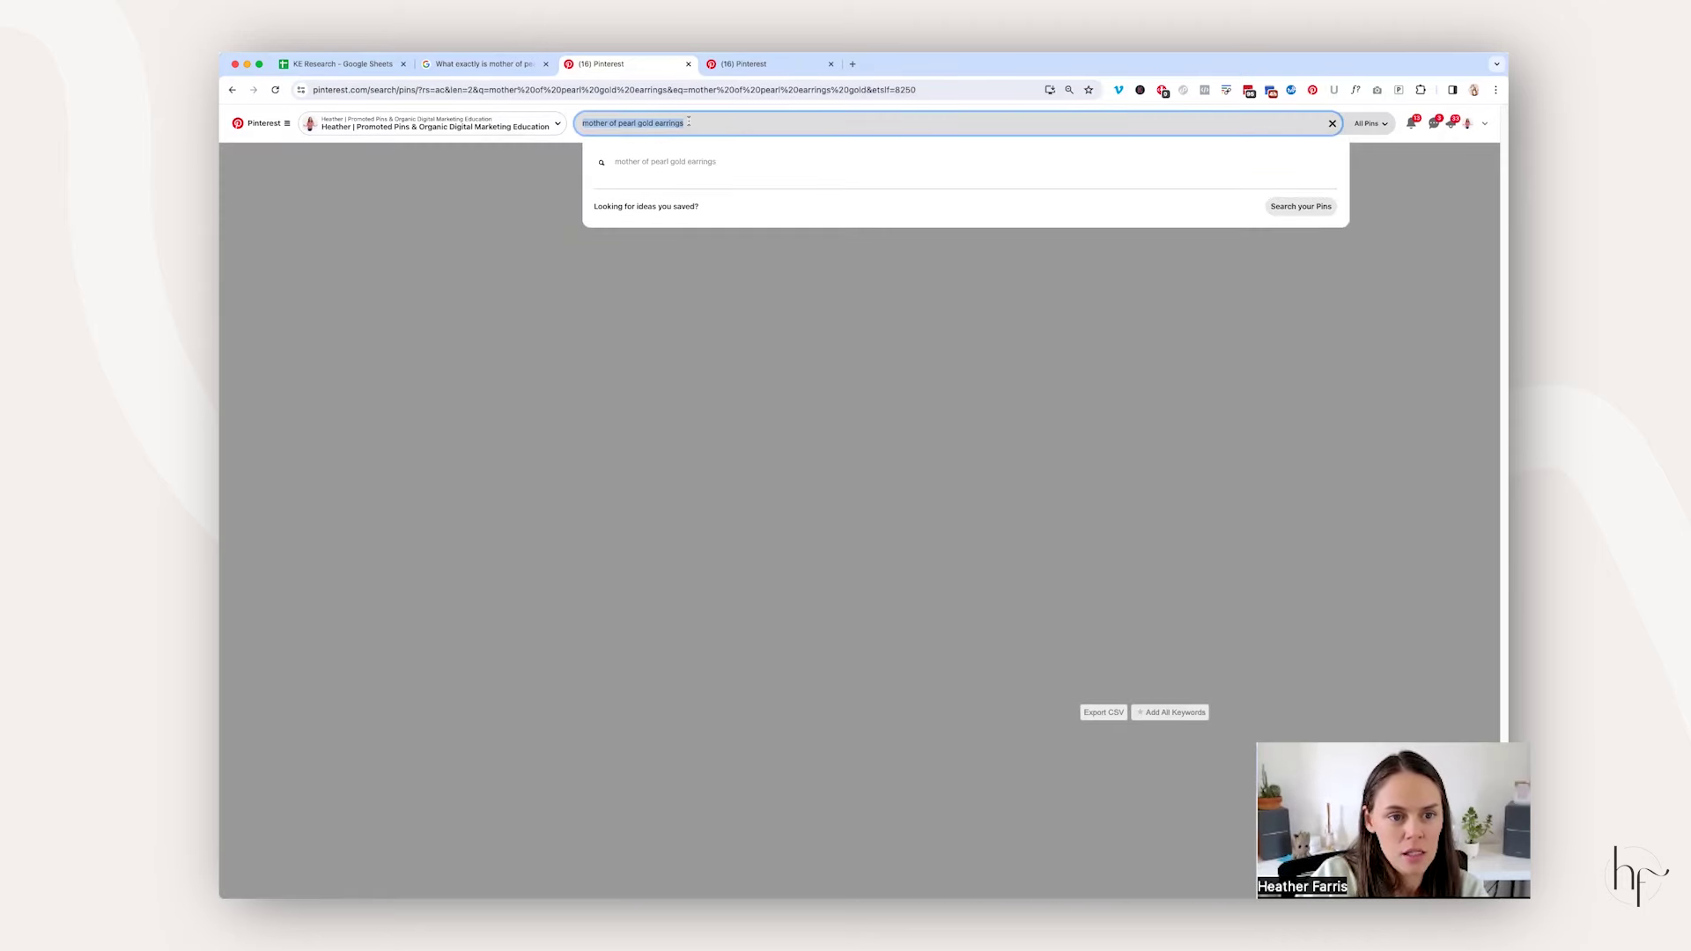
Step: Paste "mother of pearl gold earrings" into C3 of the Brand example sheet and widen column C to fit it
click(376, 69)
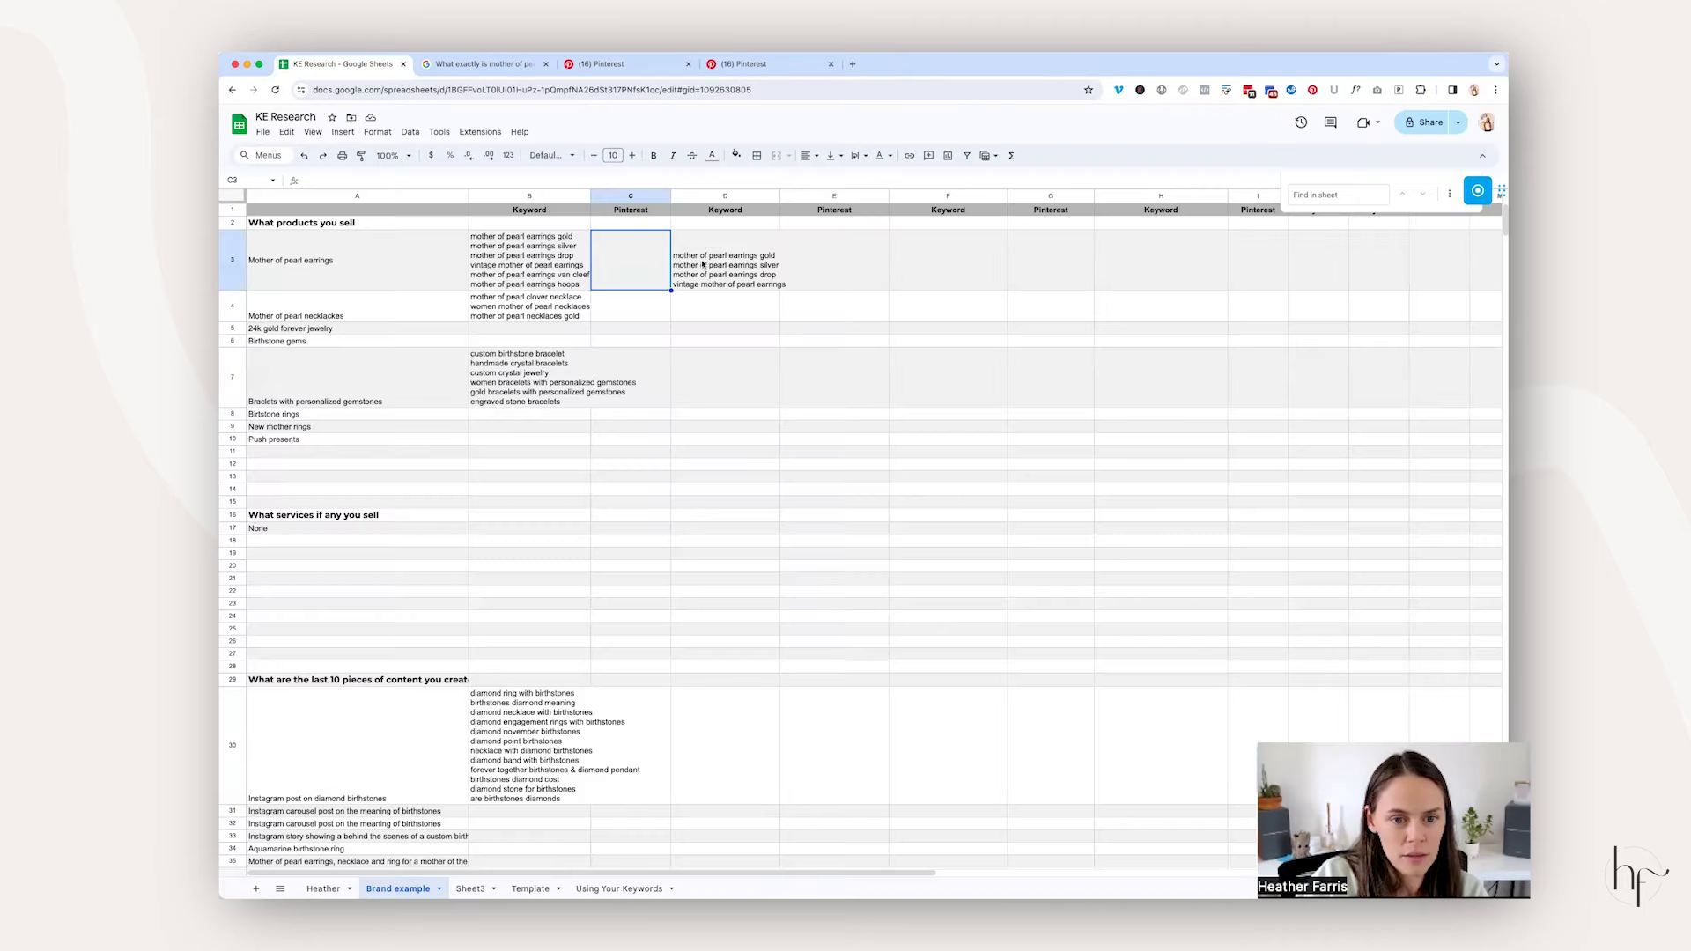
click(646, 250)
key(ctrl+v)
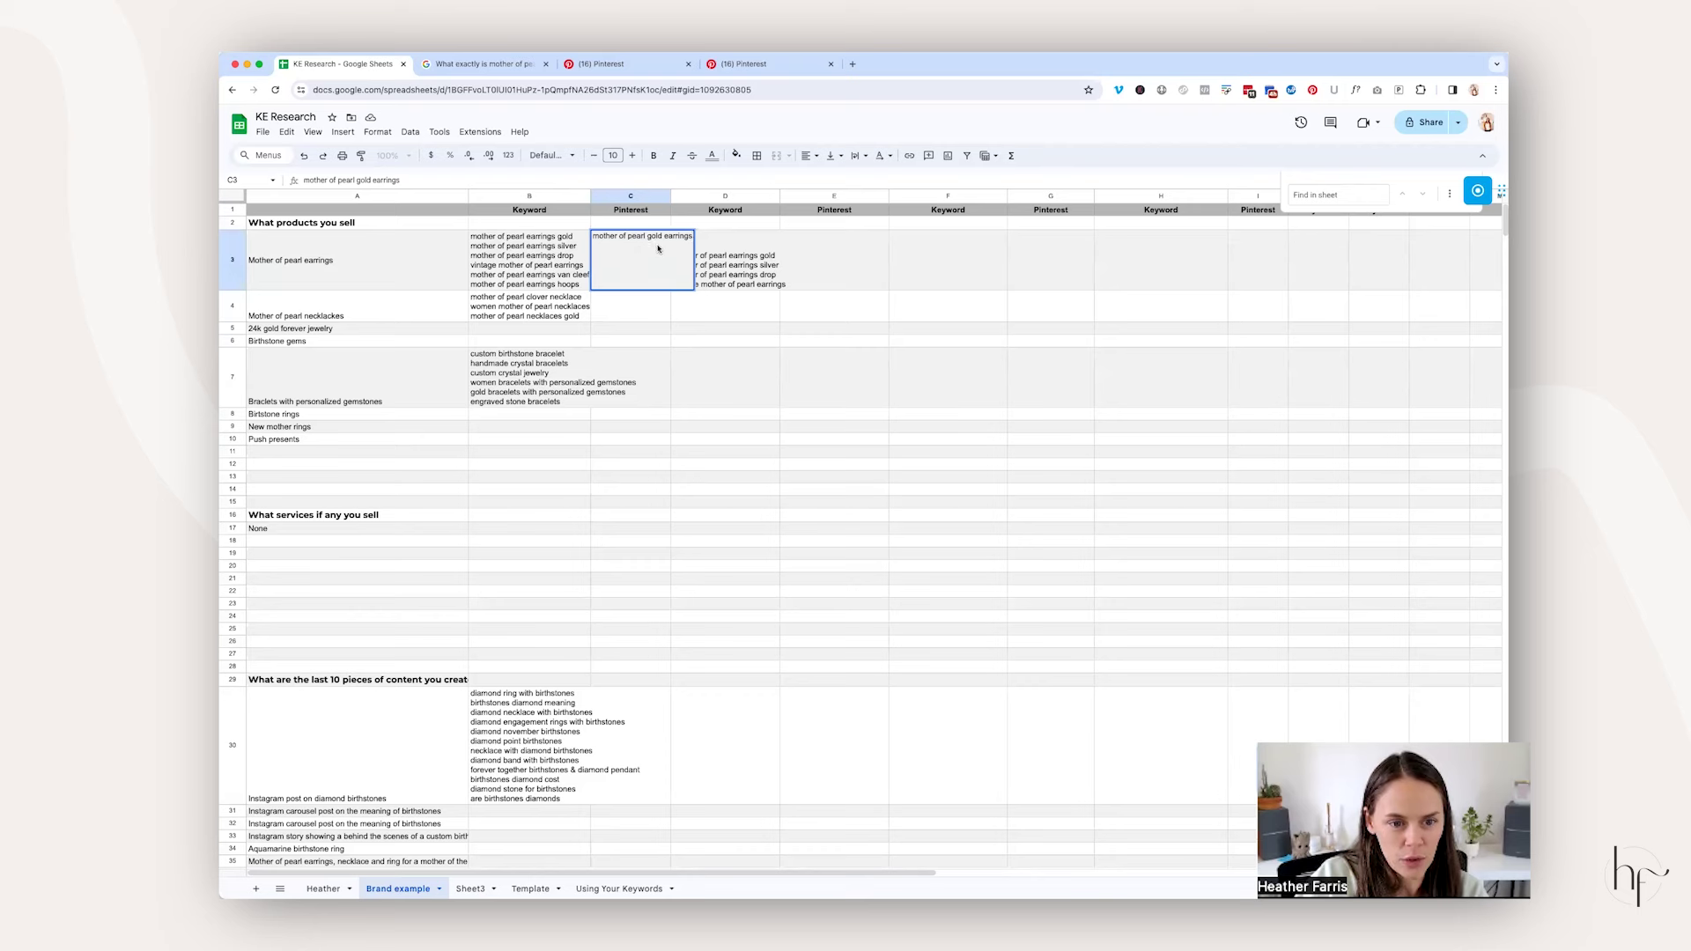
click(558, 254)
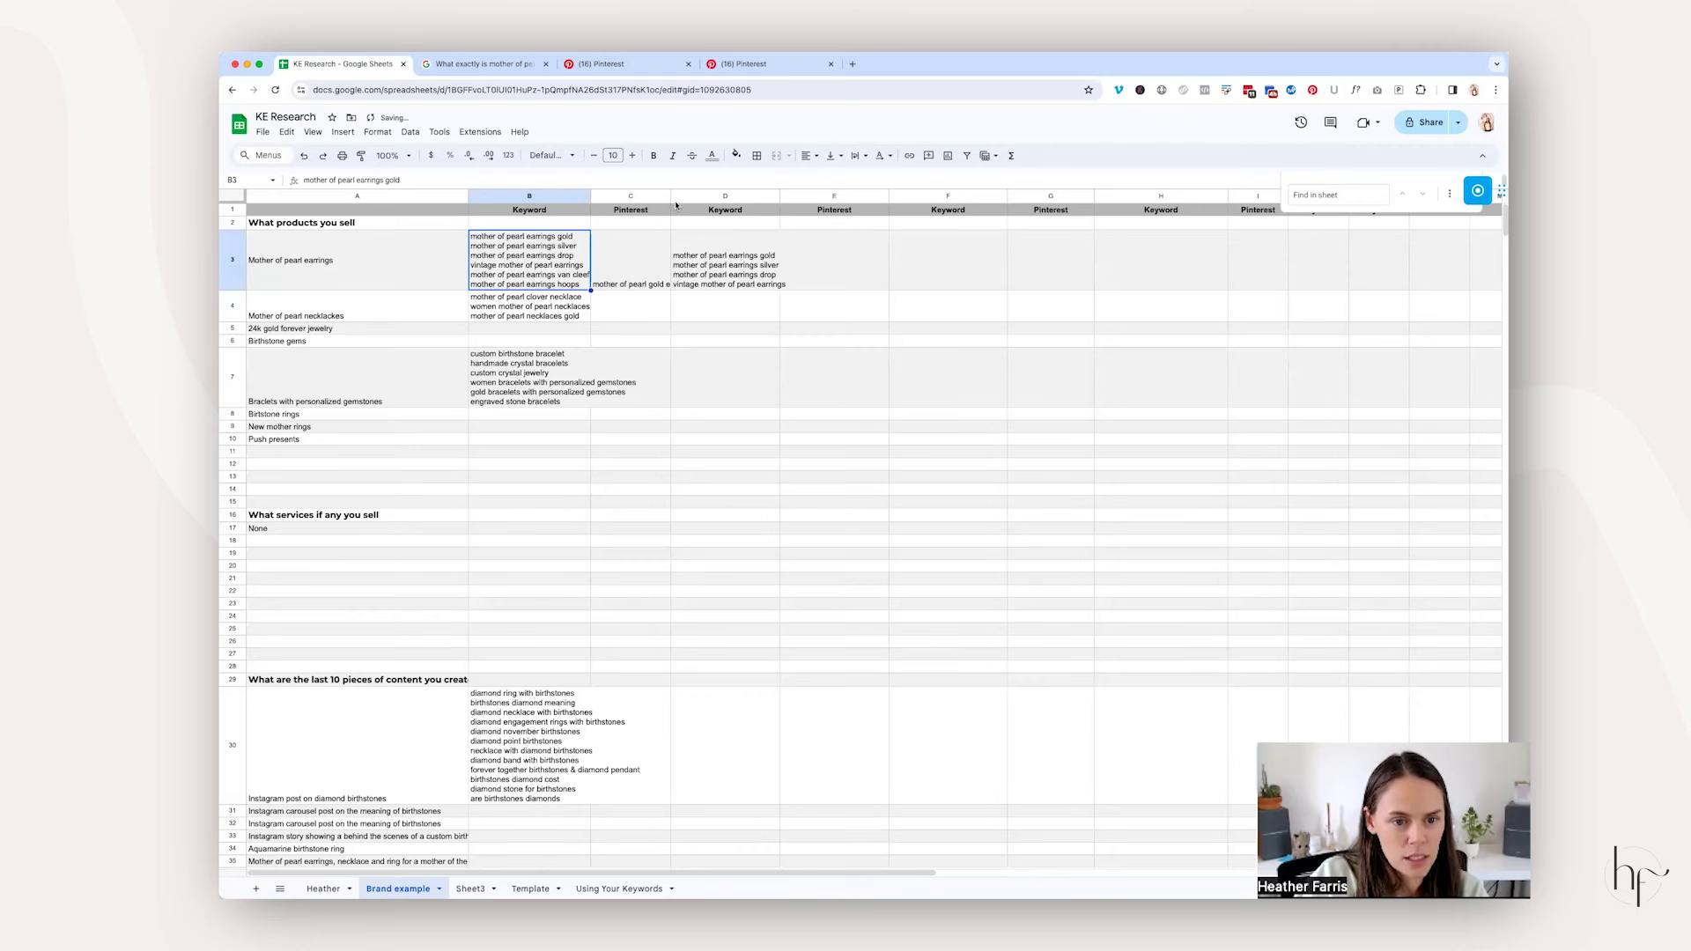
drag(671, 195, 727, 195)
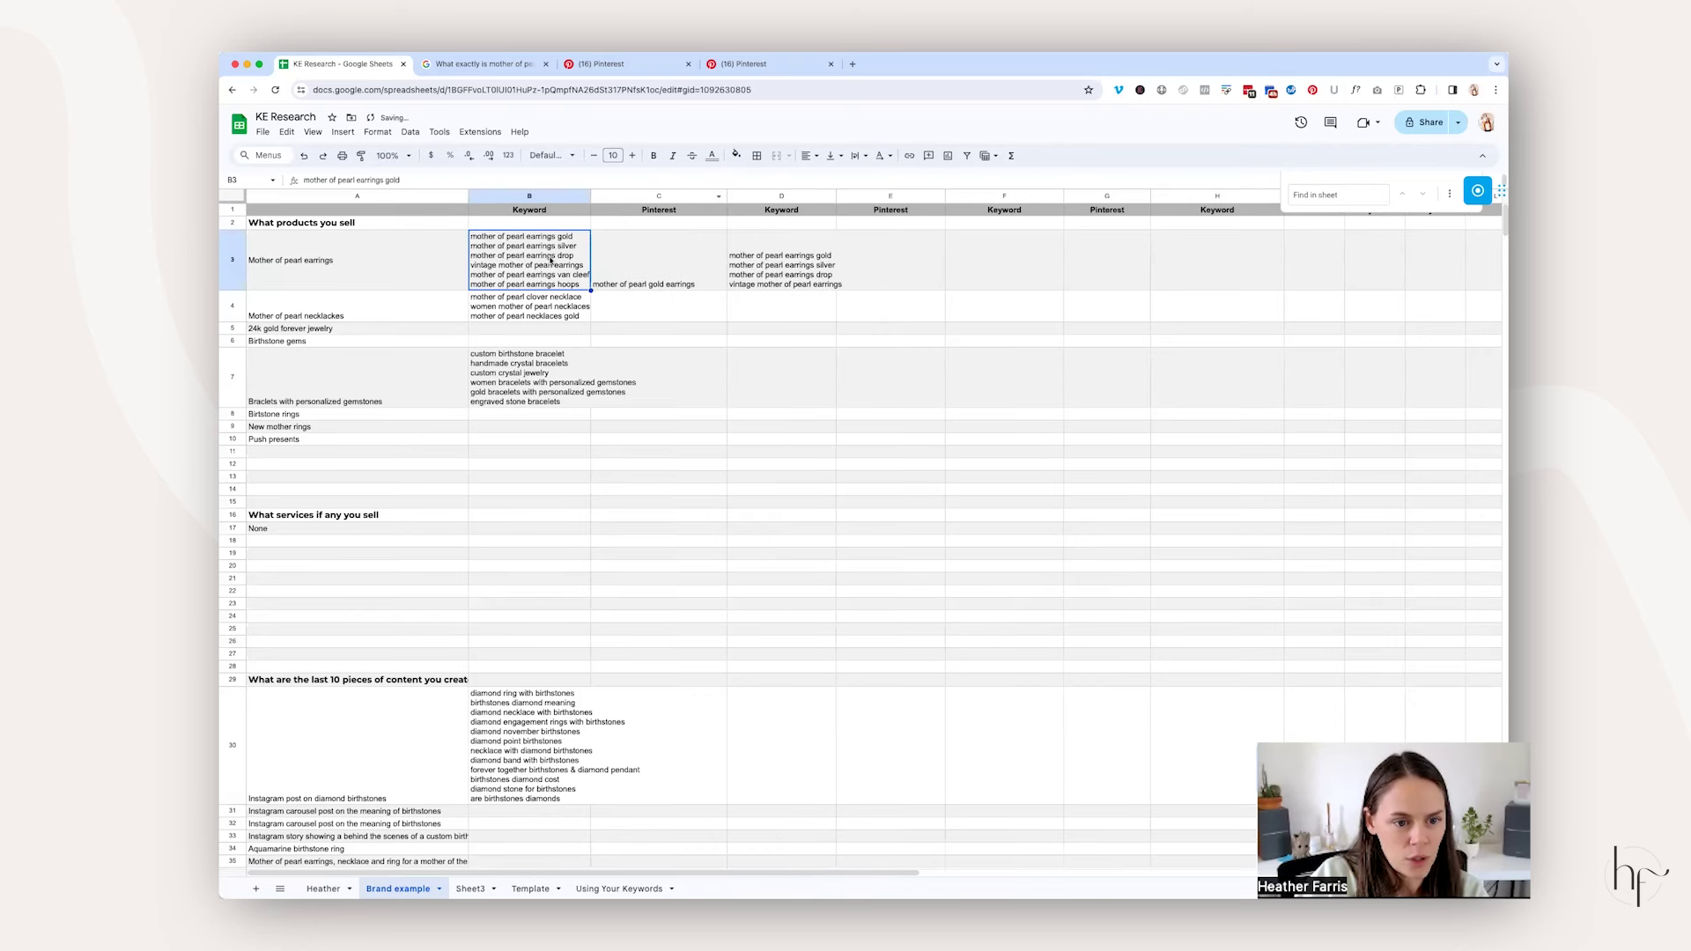
Step: Copy "mother of pearl earrings silver" from B3, search Pinterest for it, look through the results and return to the spreadsheet
double_click(526, 246)
triple_click(526, 246)
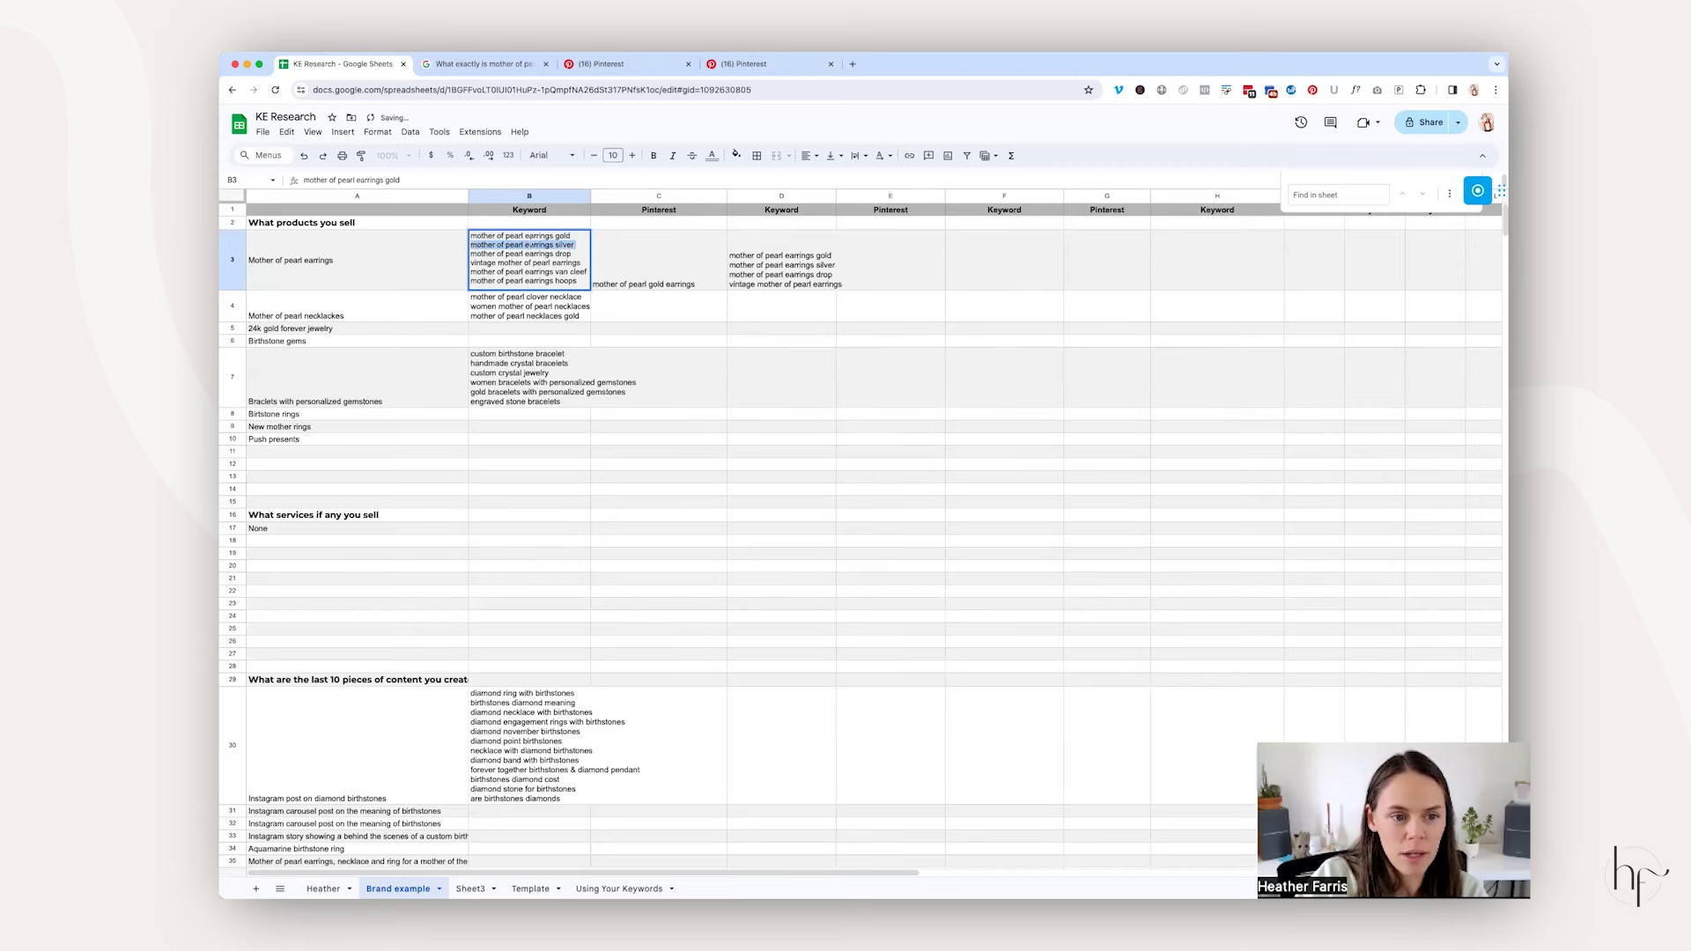
click(625, 63)
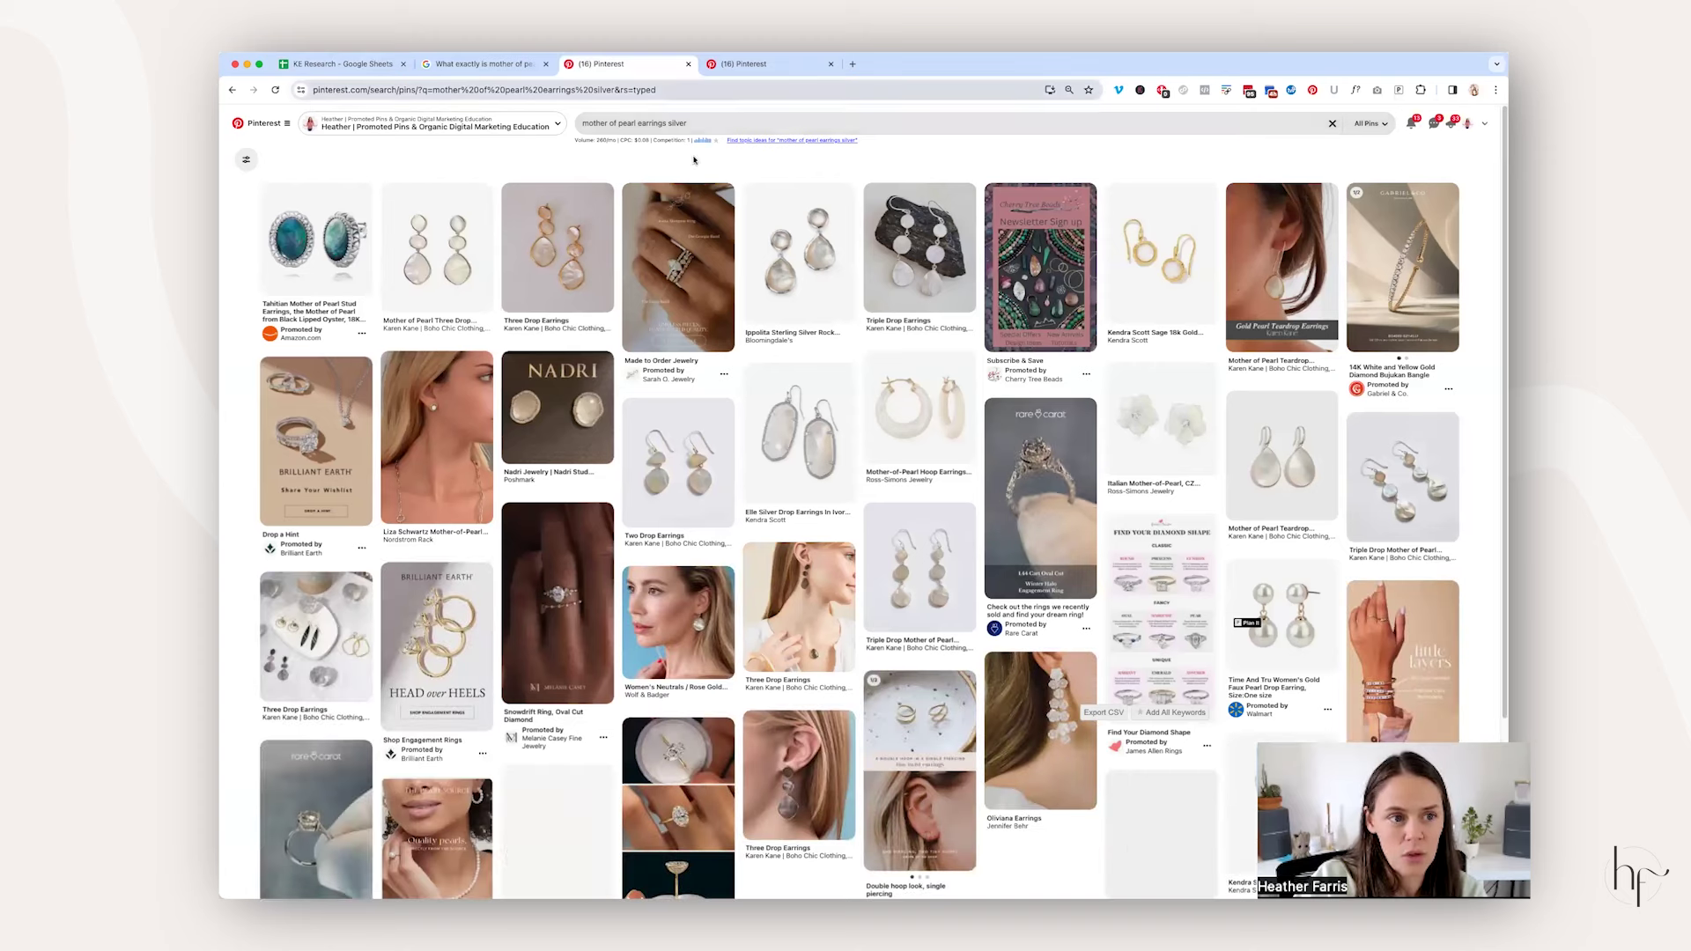
scroll(925, 461, down, 1)
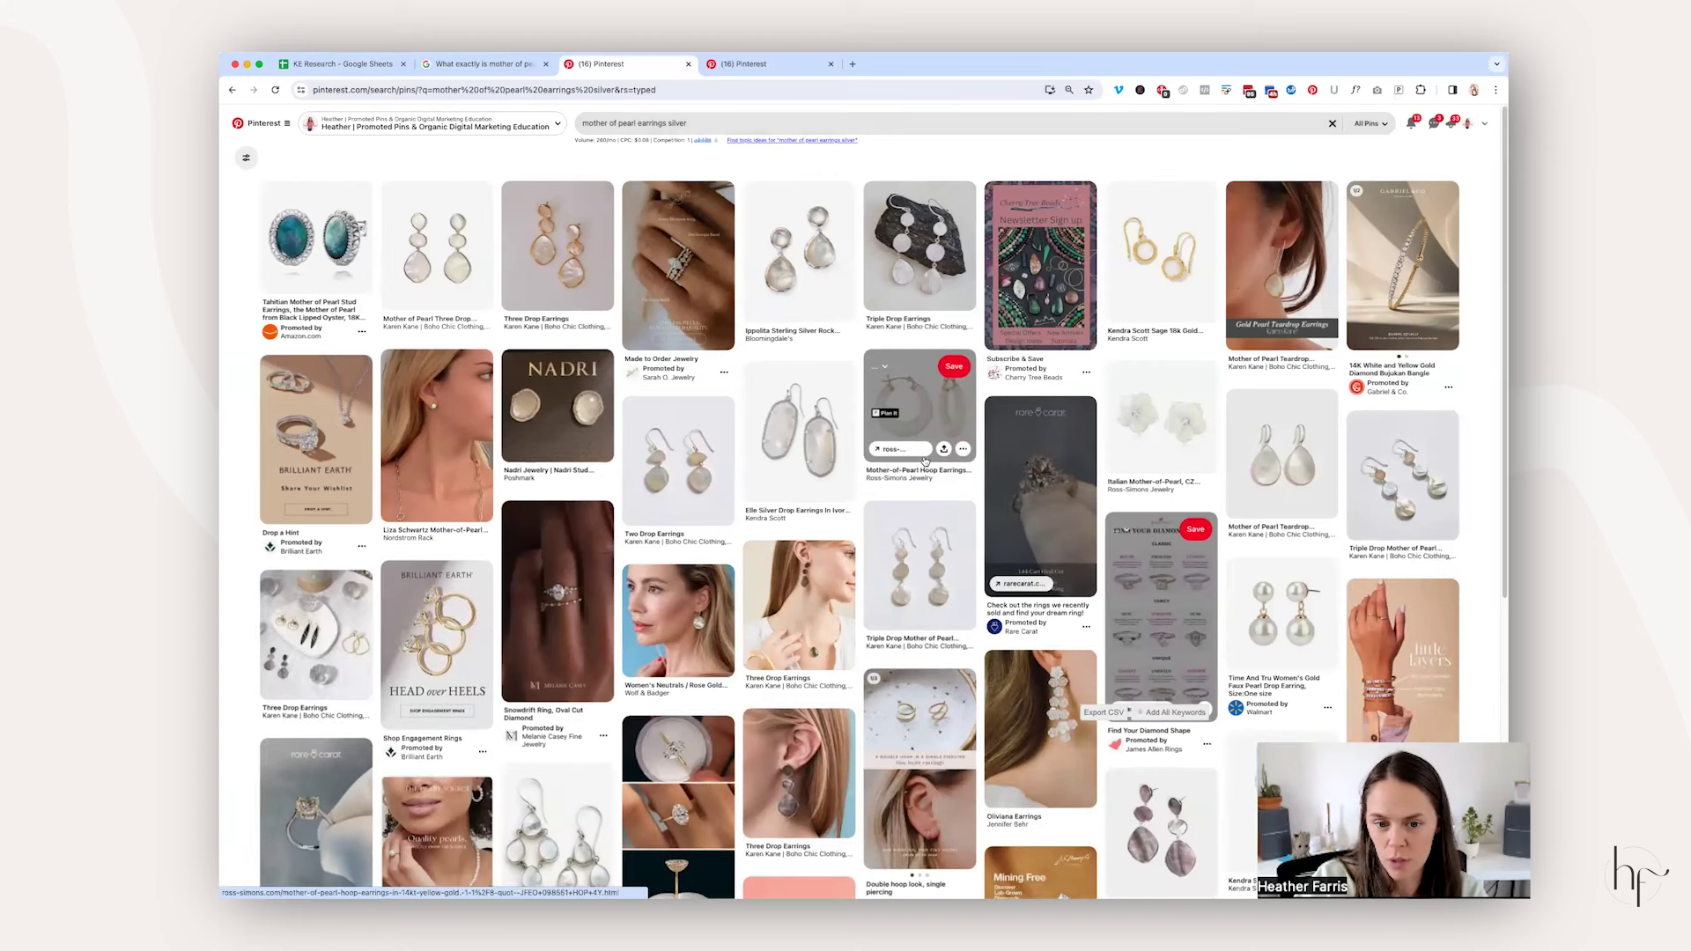
scroll(925, 461, down, 10)
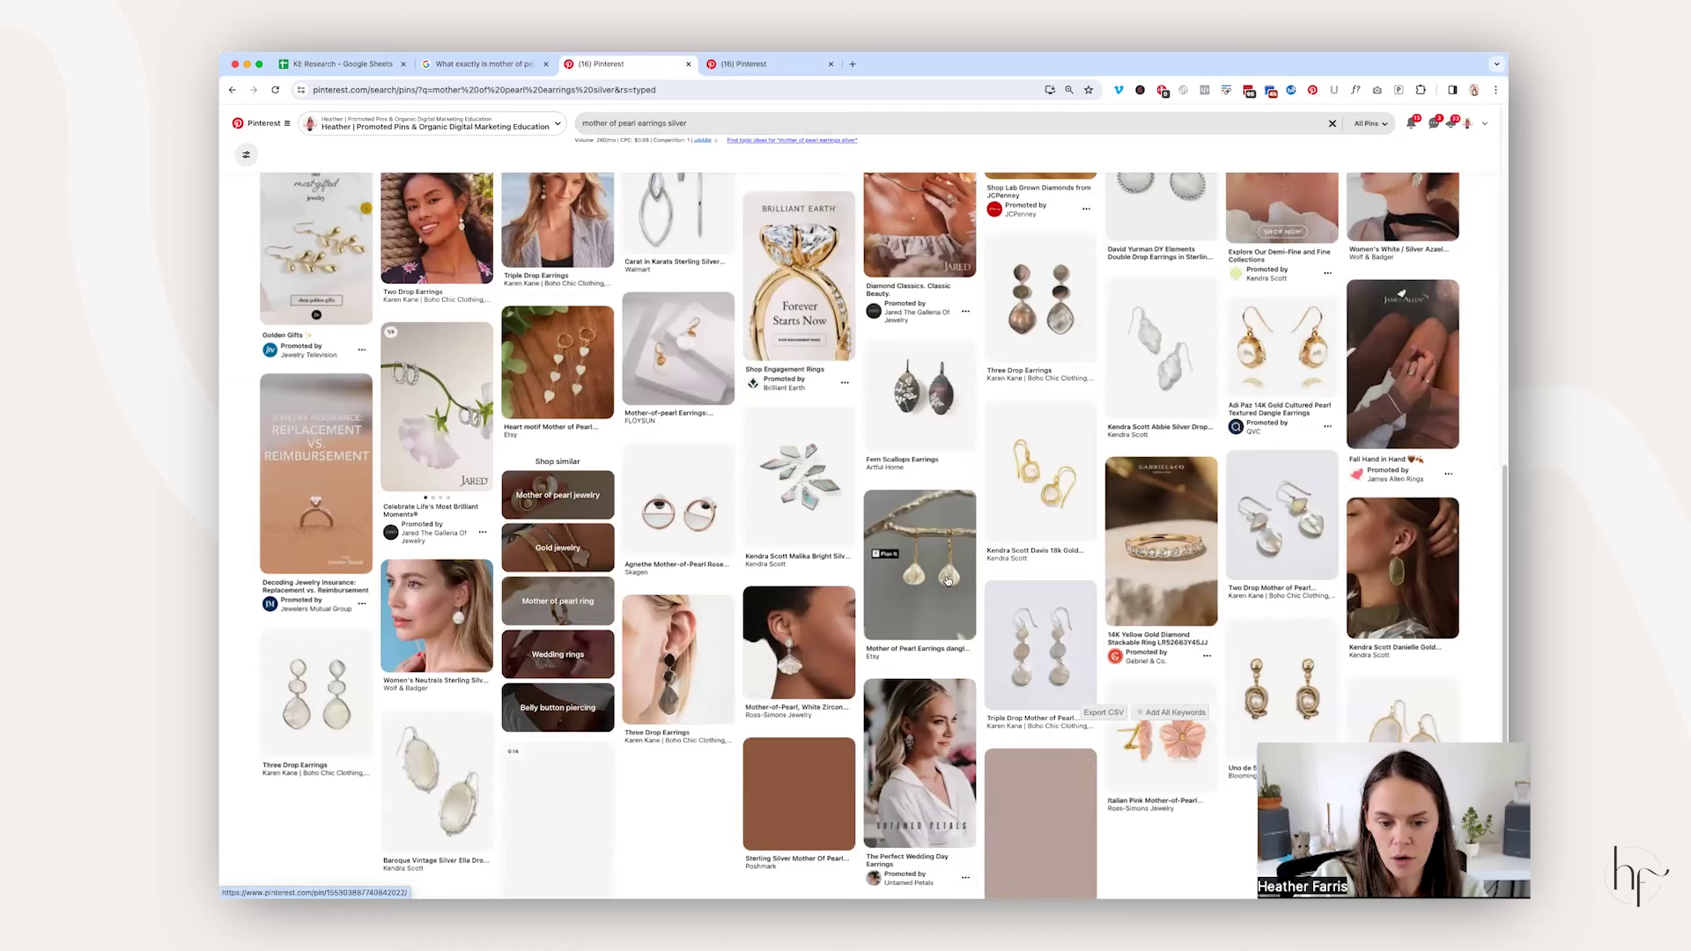
scroll(948, 580, down, 5)
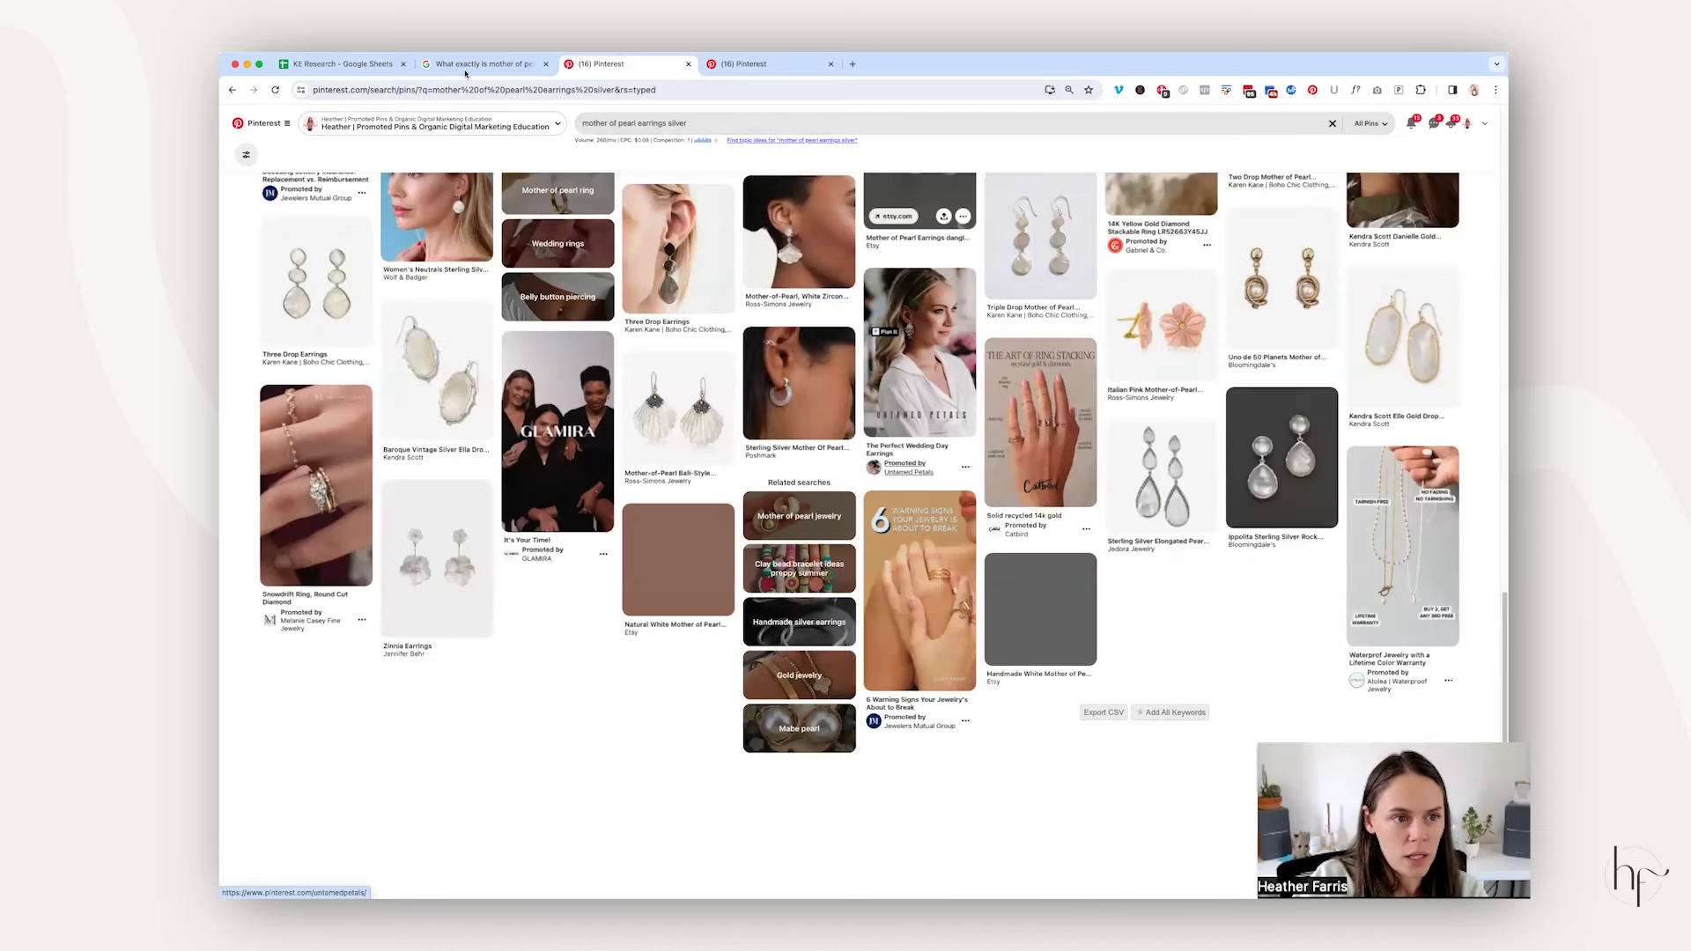
key(super+1)
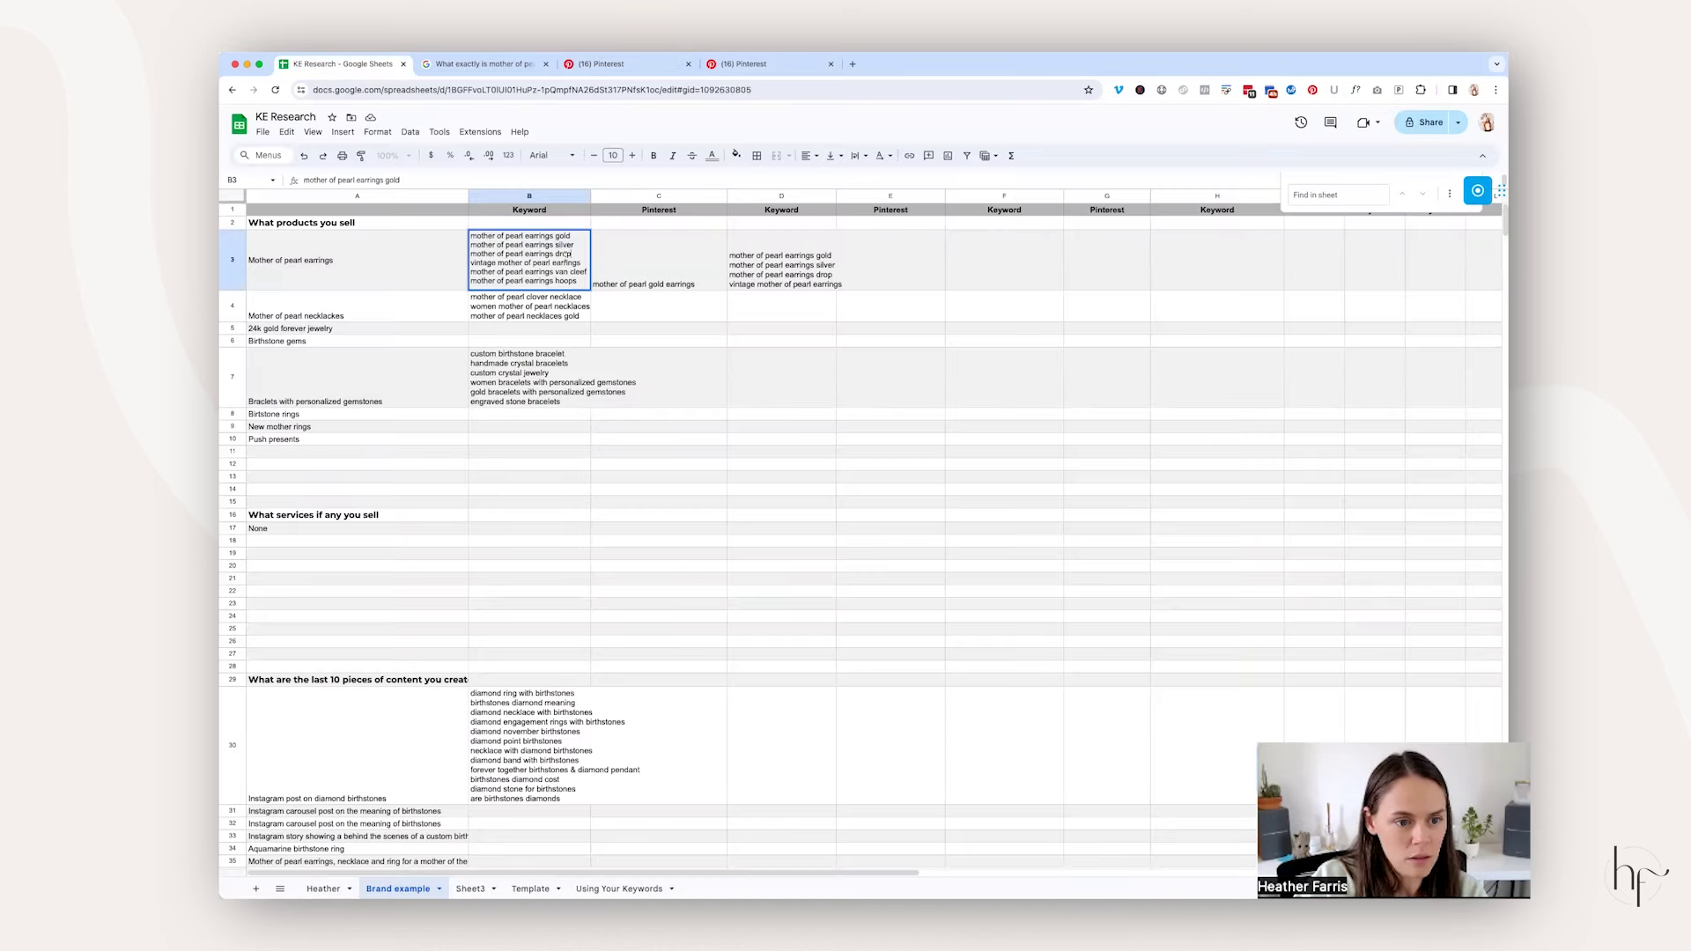
Step: Copy "mother of pearl earrings drop" from B3, search Pinterest for it, look through the results and return to the spreadsheet
triple_click(509, 251)
click(617, 63)
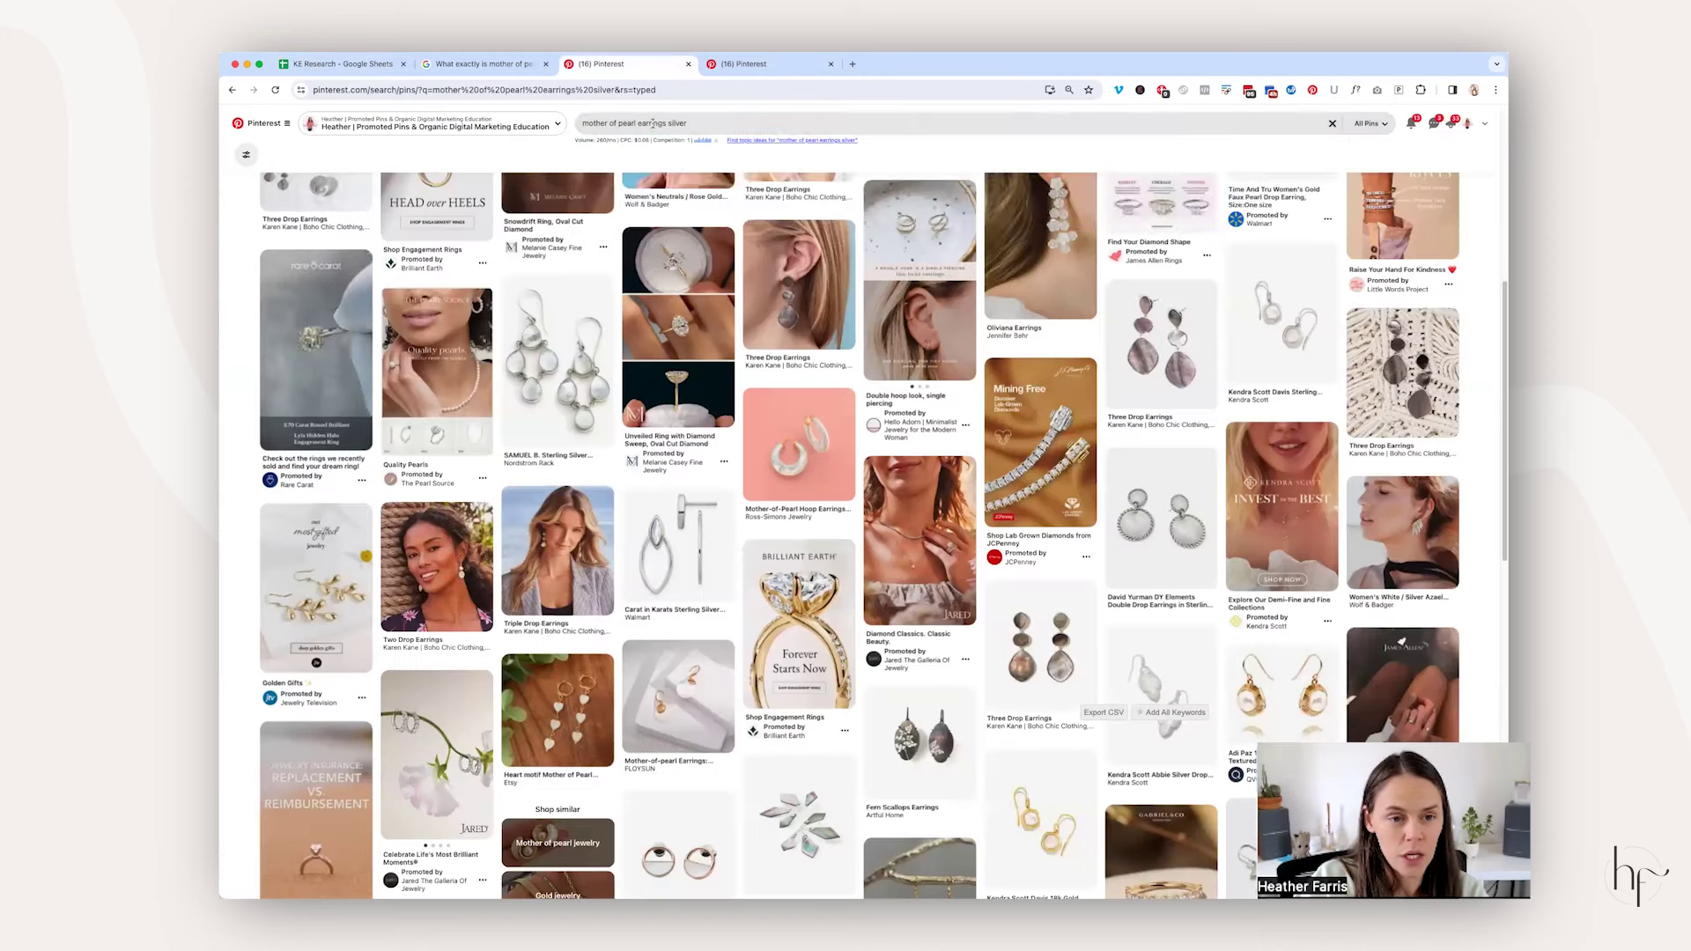
click(653, 124)
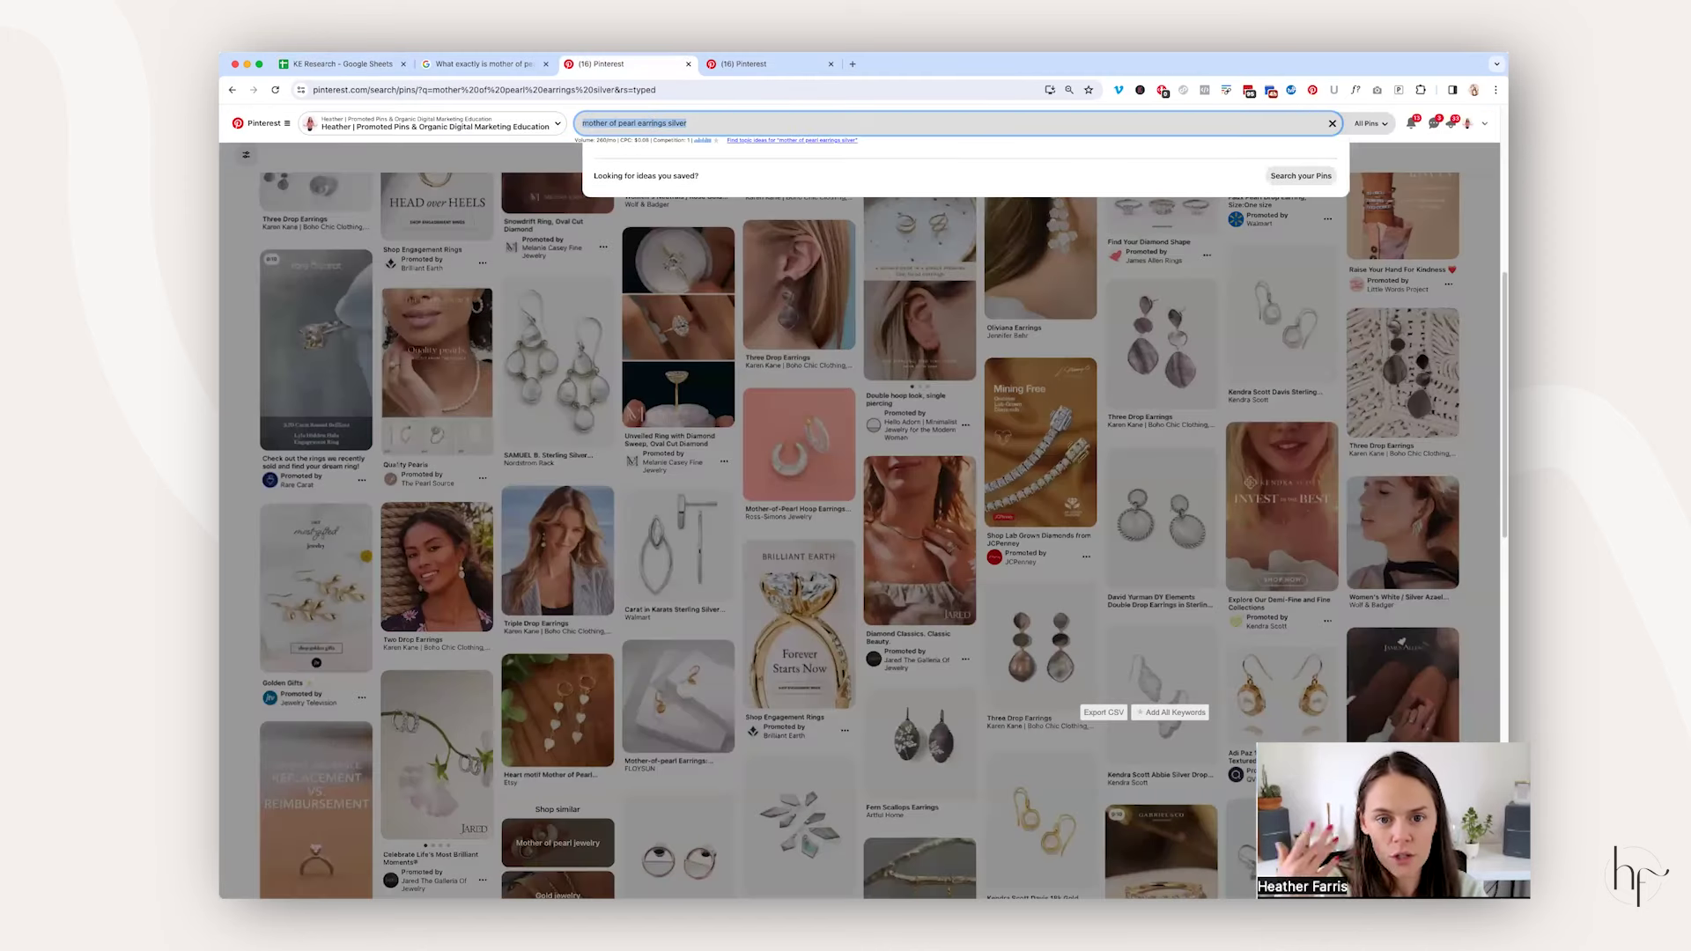
text(mother of pearl earrings drop)
key(Return)
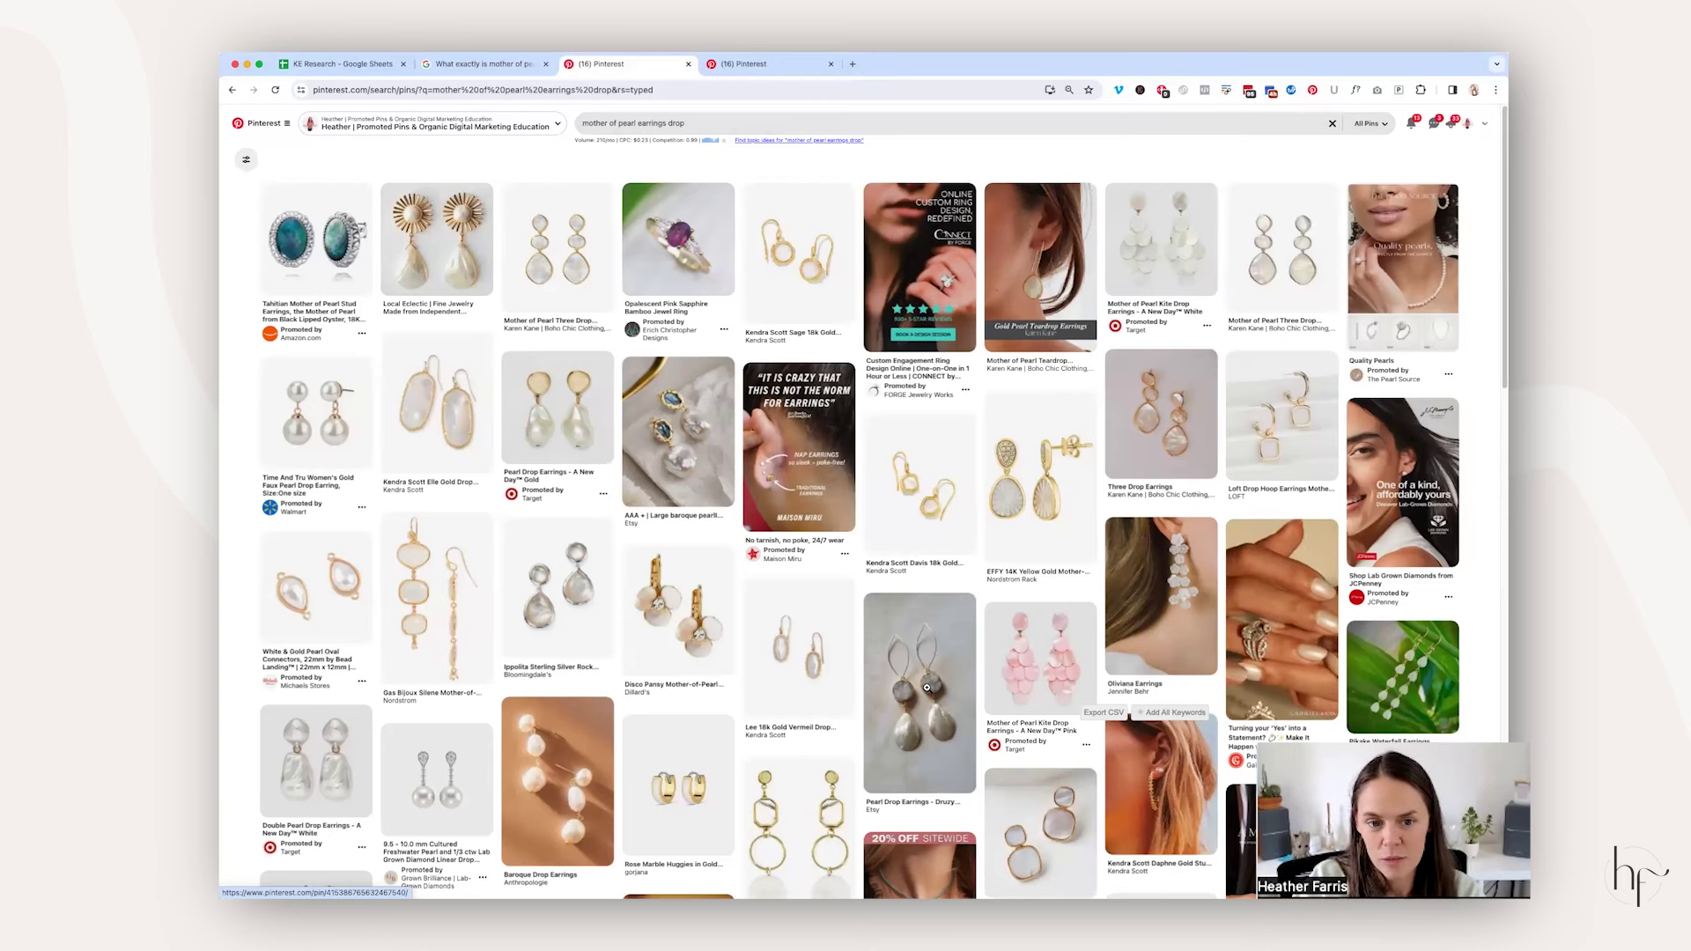
scroll(926, 687, down, 4)
scroll(926, 687, down, 8)
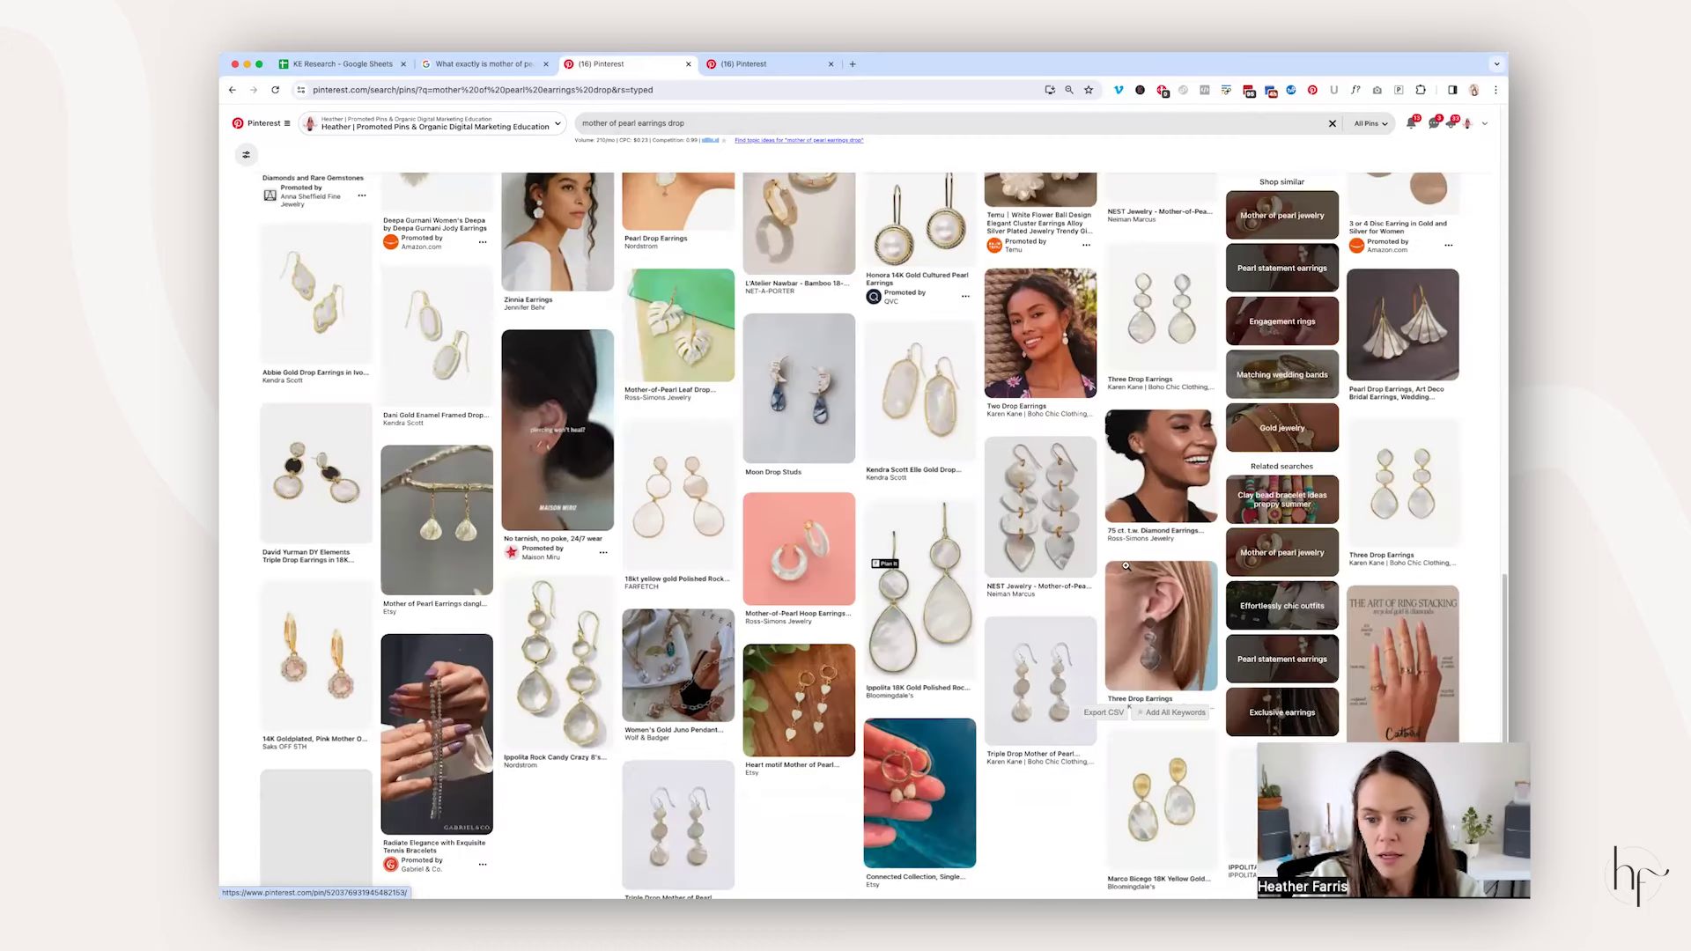
scroll(1252, 284, down, 2)
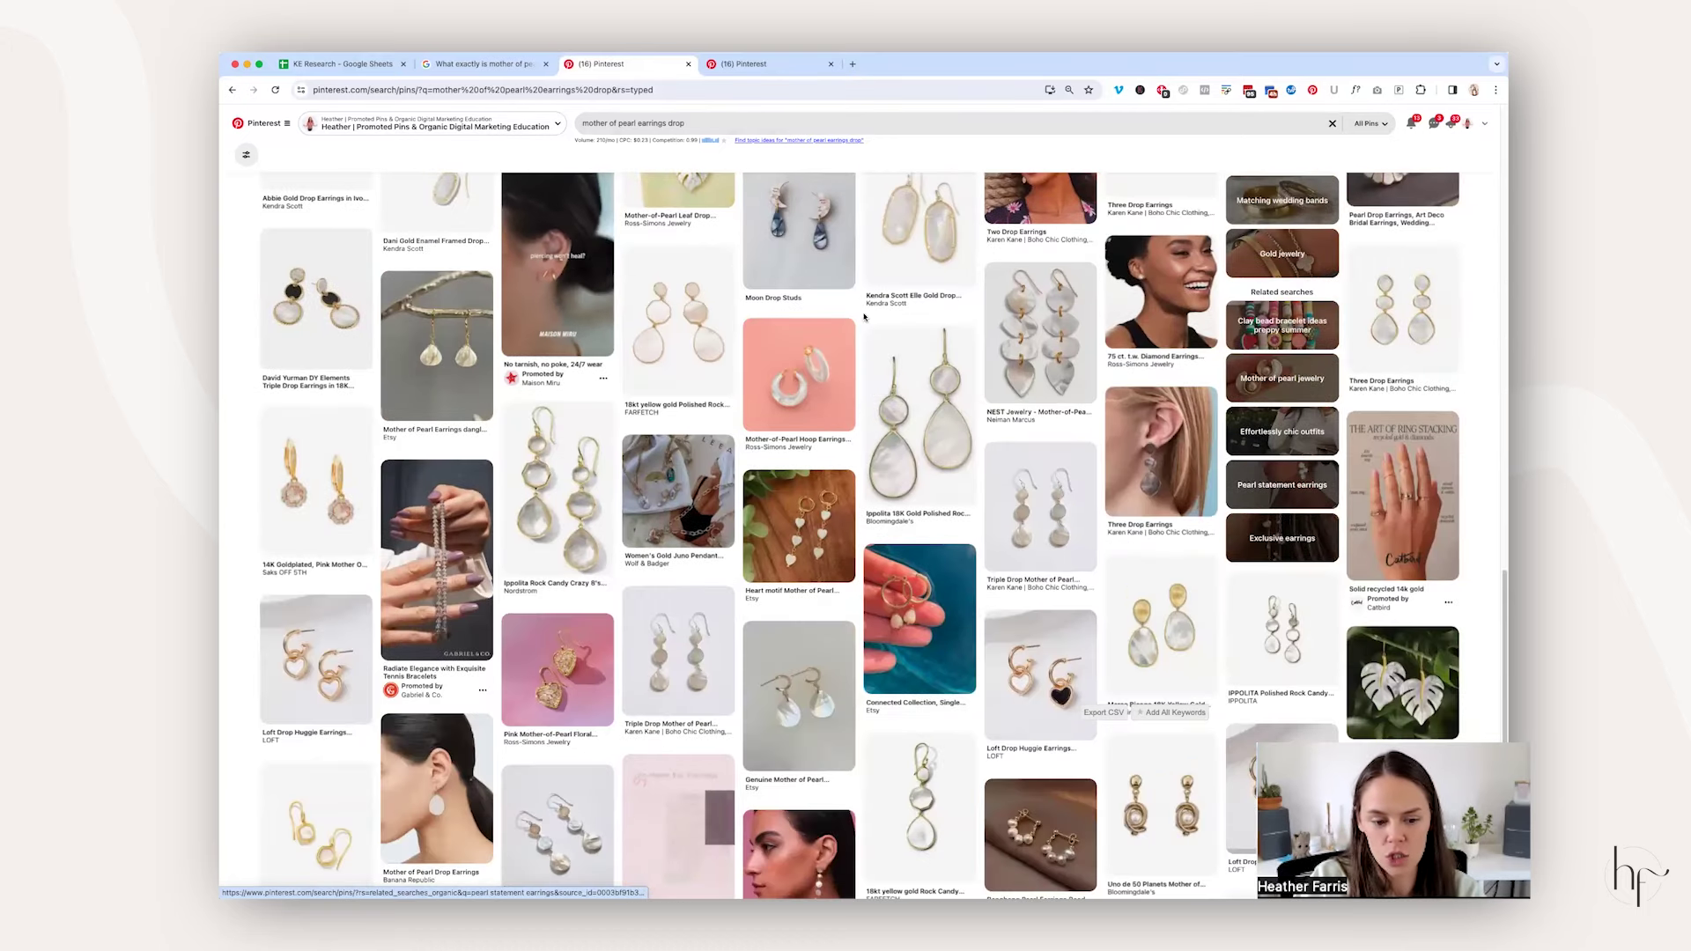
click(378, 72)
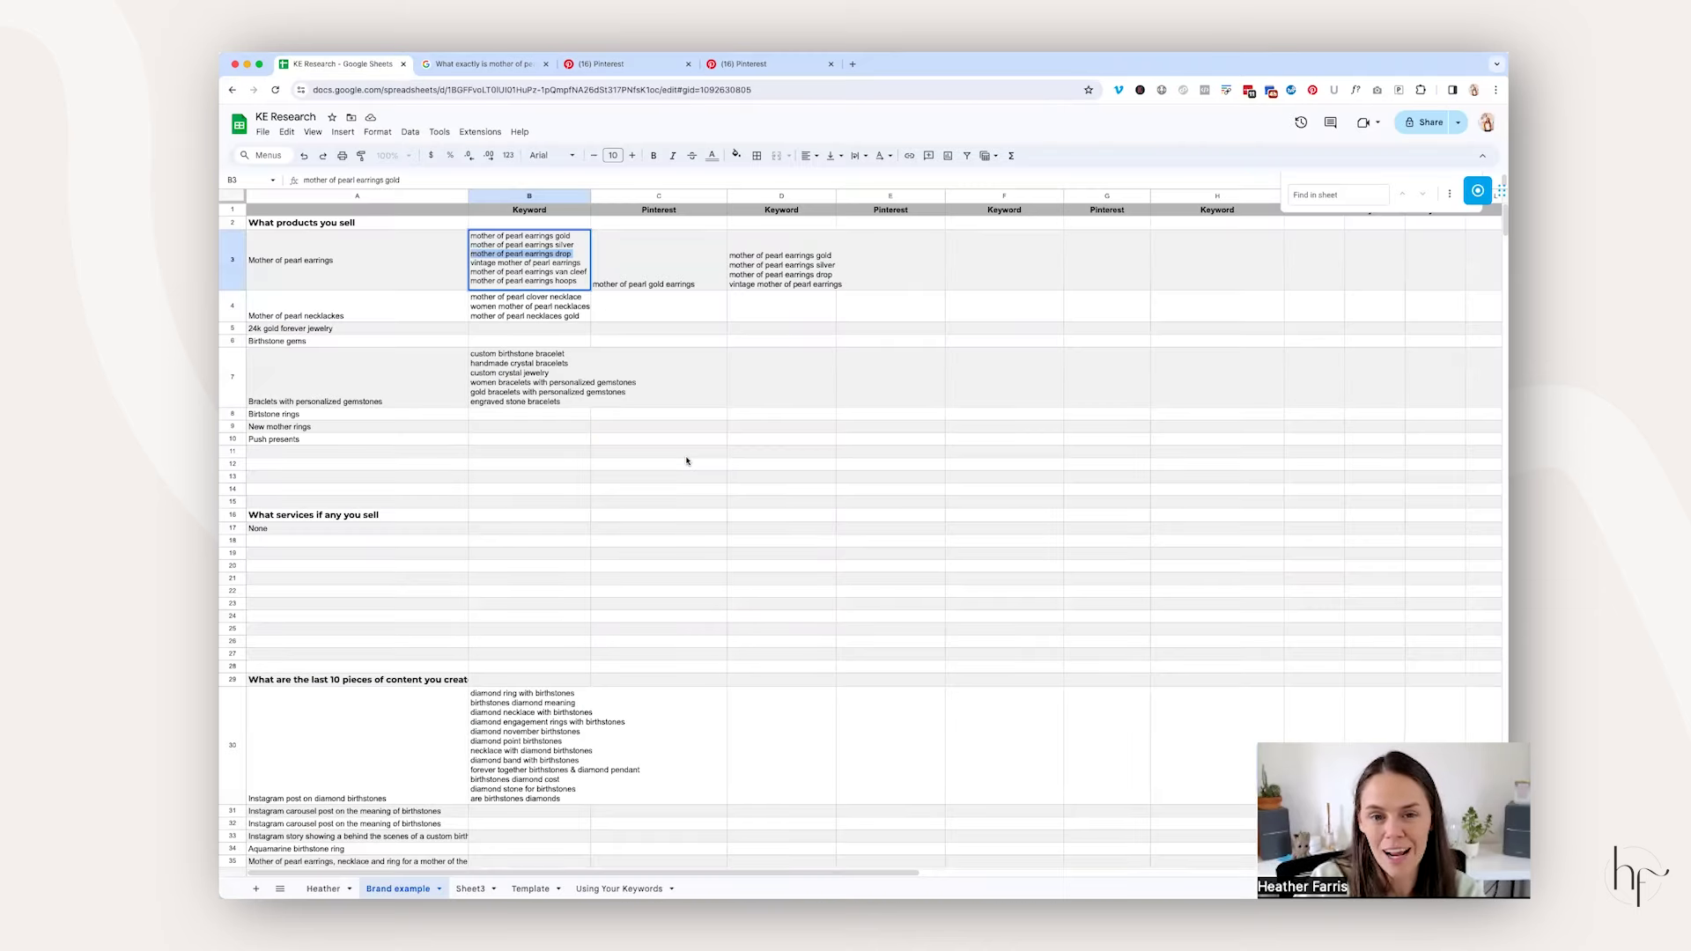
Step: Shorten the Pinterest search to "mother of pearl earrings", refine it with the Van cleef filter, examine the results and return to the spreadsheet
key(super+3)
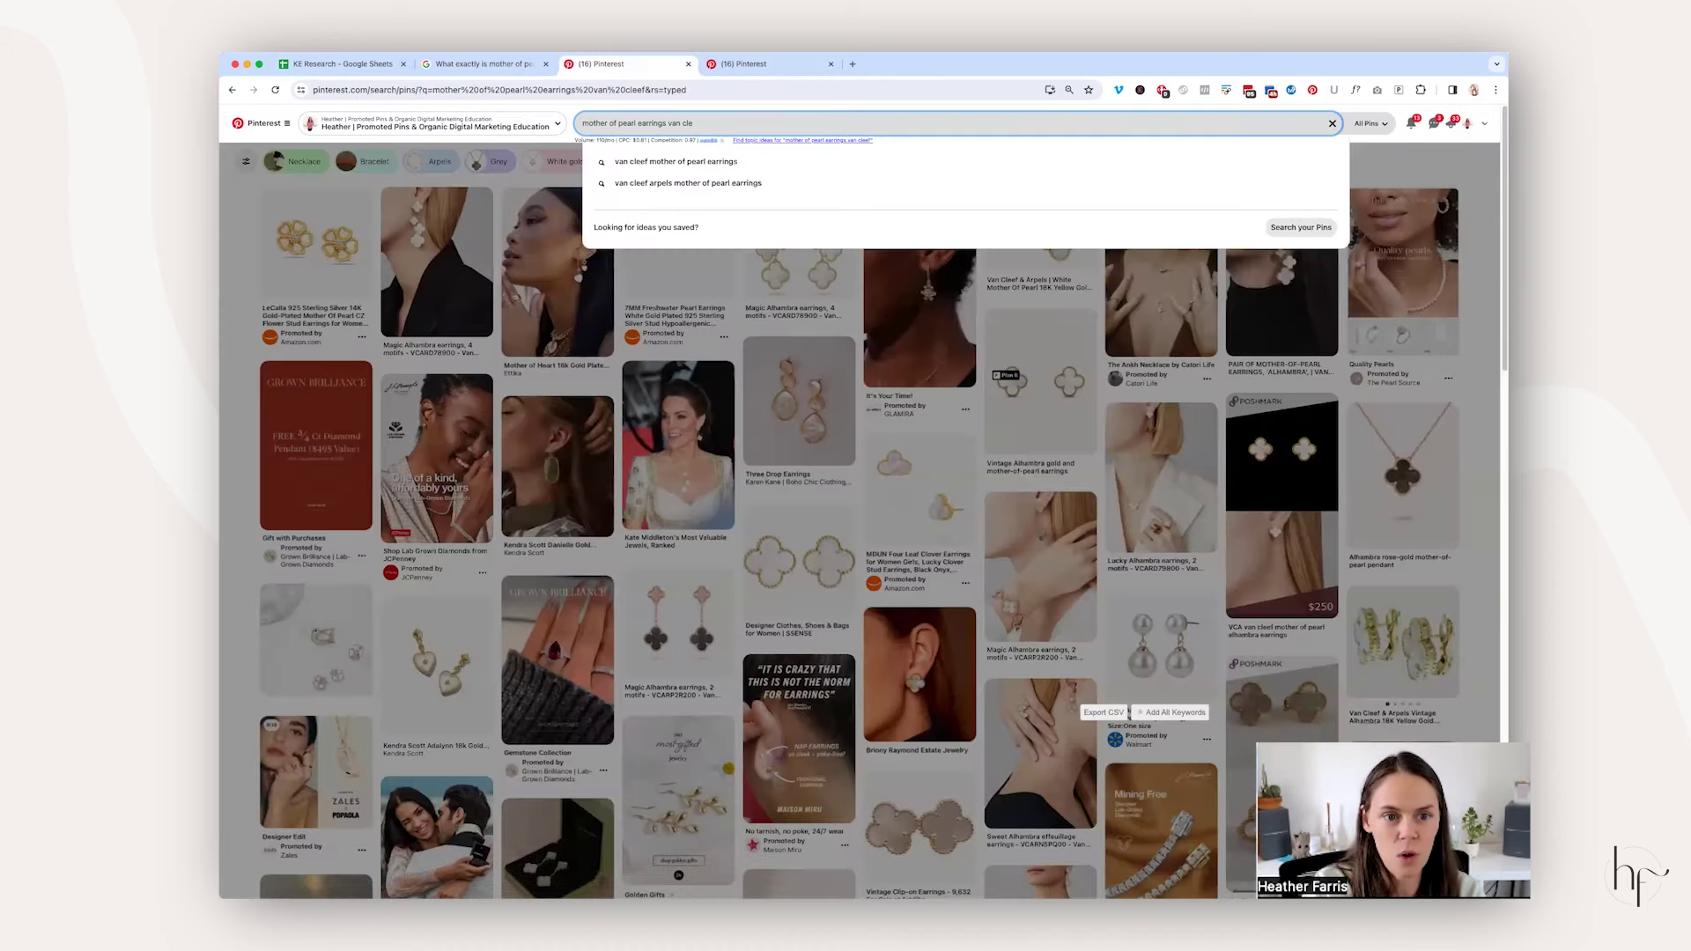
key(BackSpace)
key(BackSpace)
key(BackSpace)
key(BackSpace)
key(BackSpace)
key(BackSpace)
key(BackSpace)
key(BackSpace)
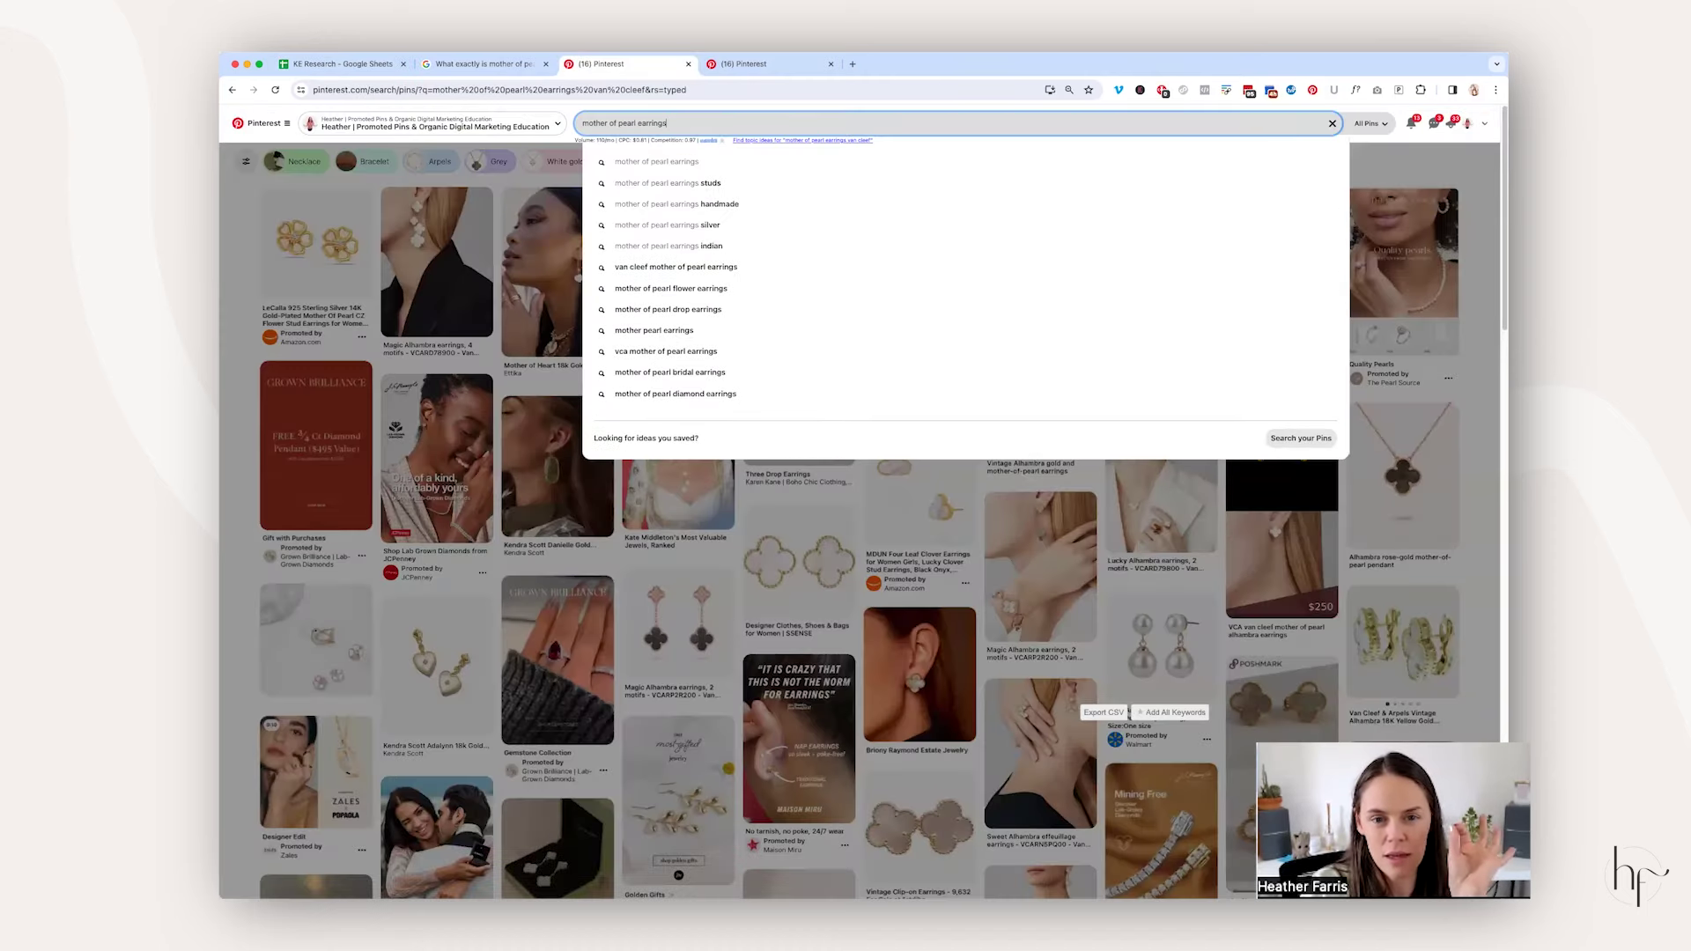
key(Return)
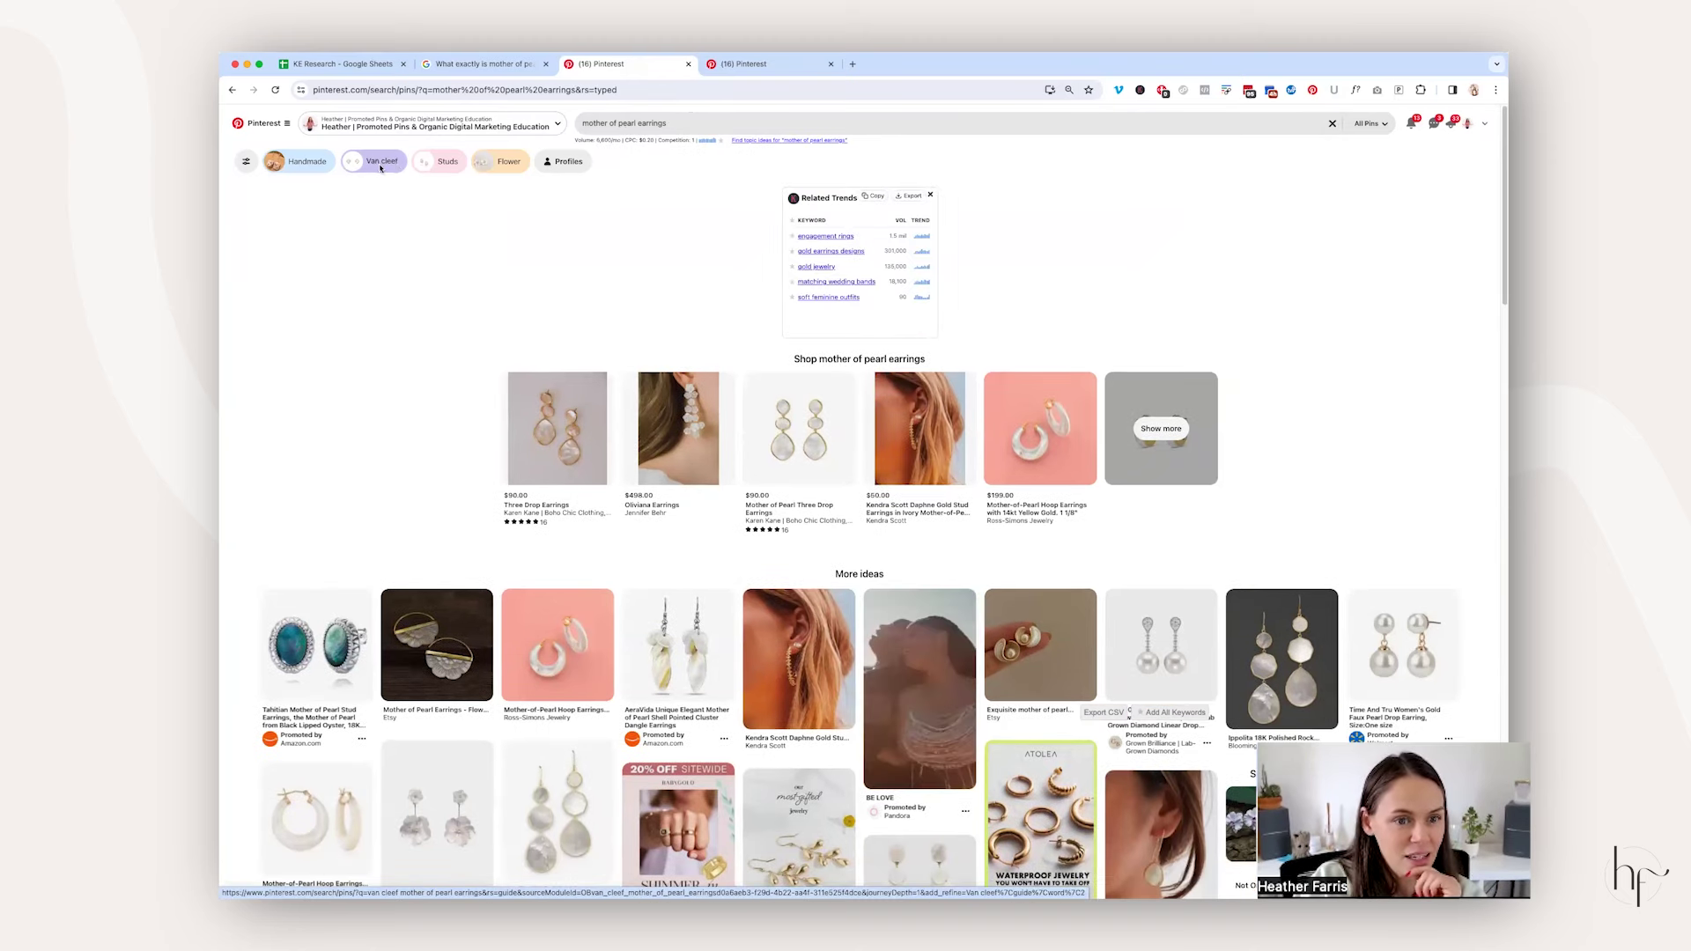
click(381, 163)
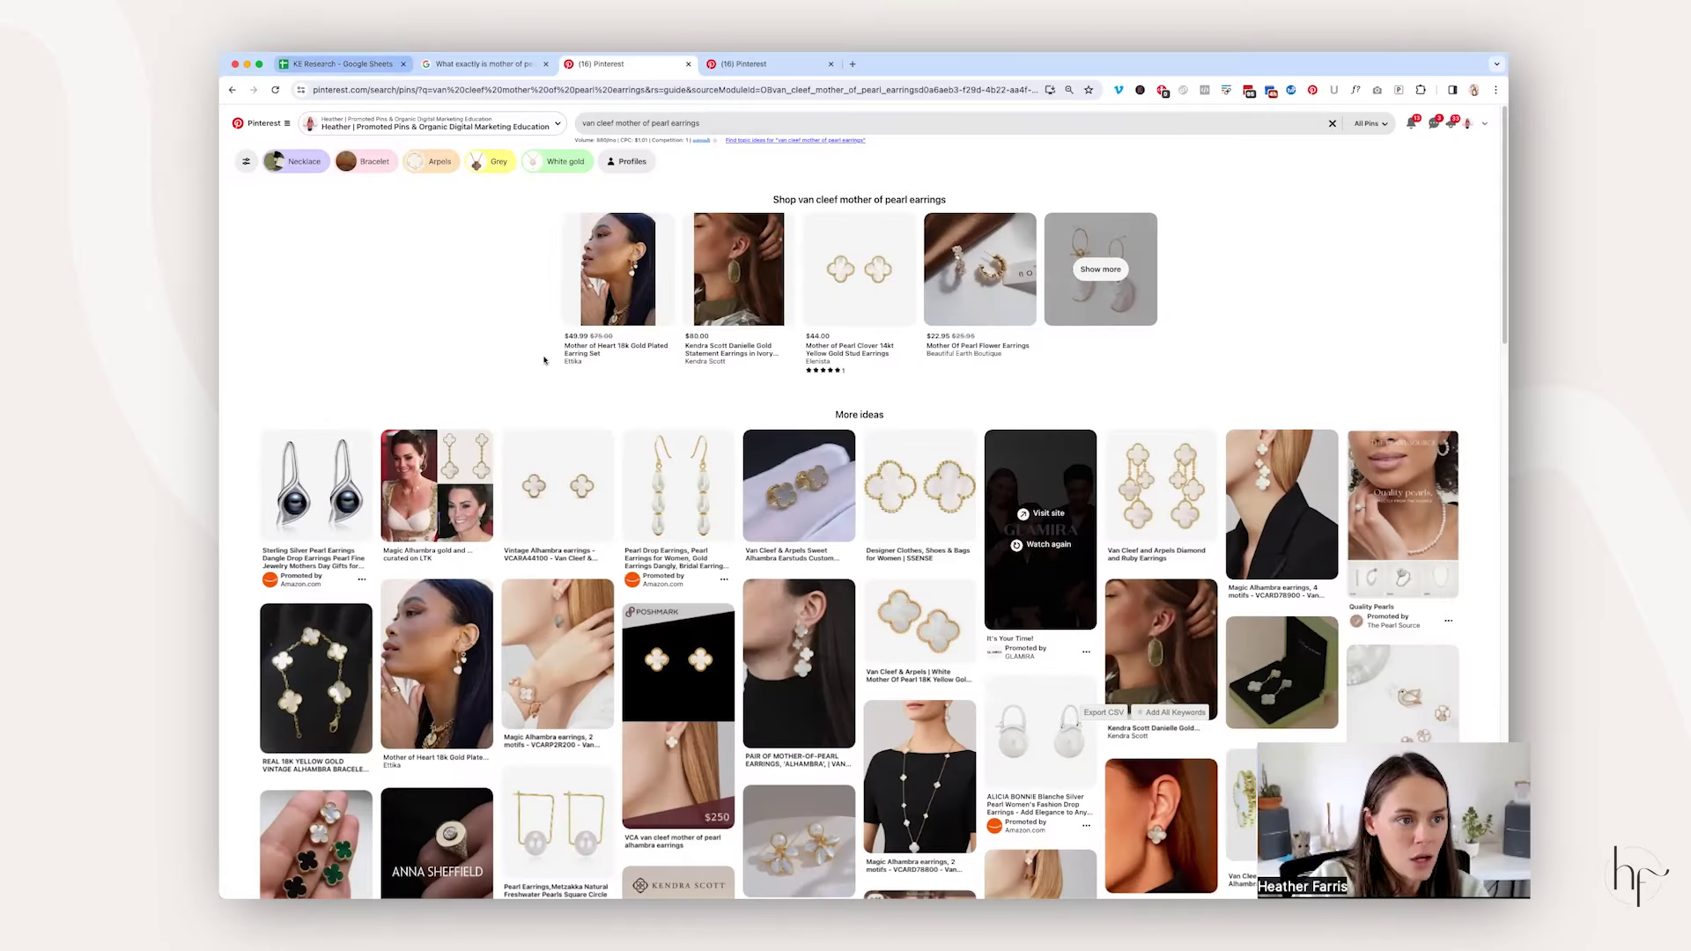
key(super+1)
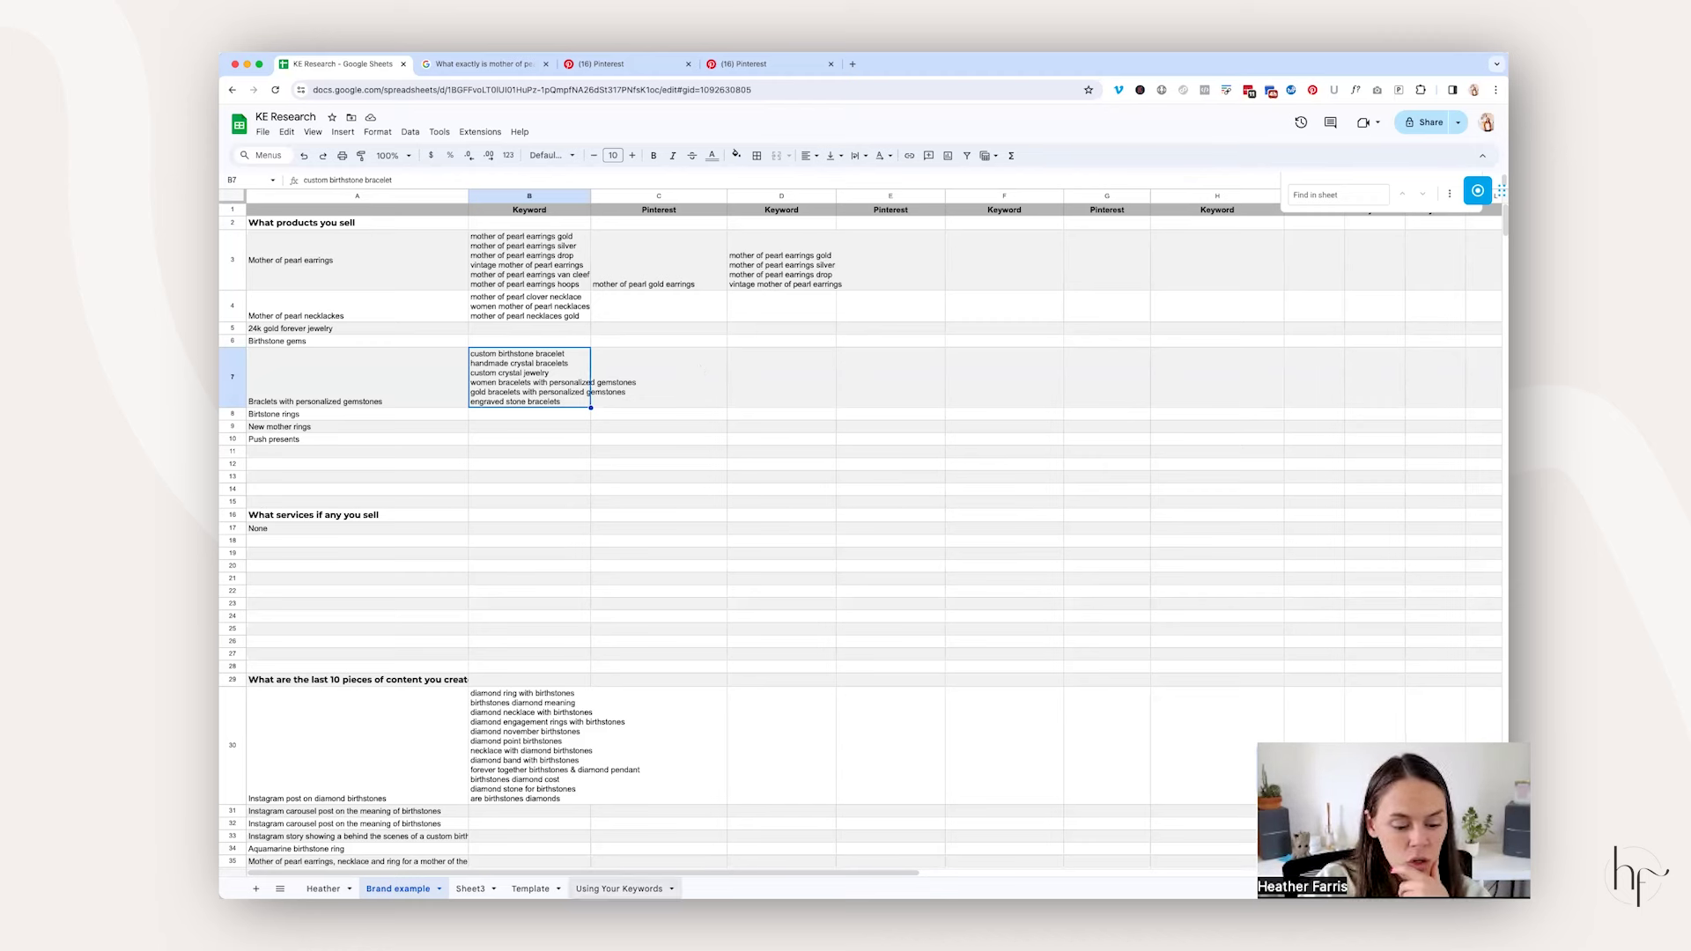
Step: Open the Using Your Keywords sheet and add an asterisk after "Board Cover" in B8
click(619, 889)
drag(277, 224, 348, 339)
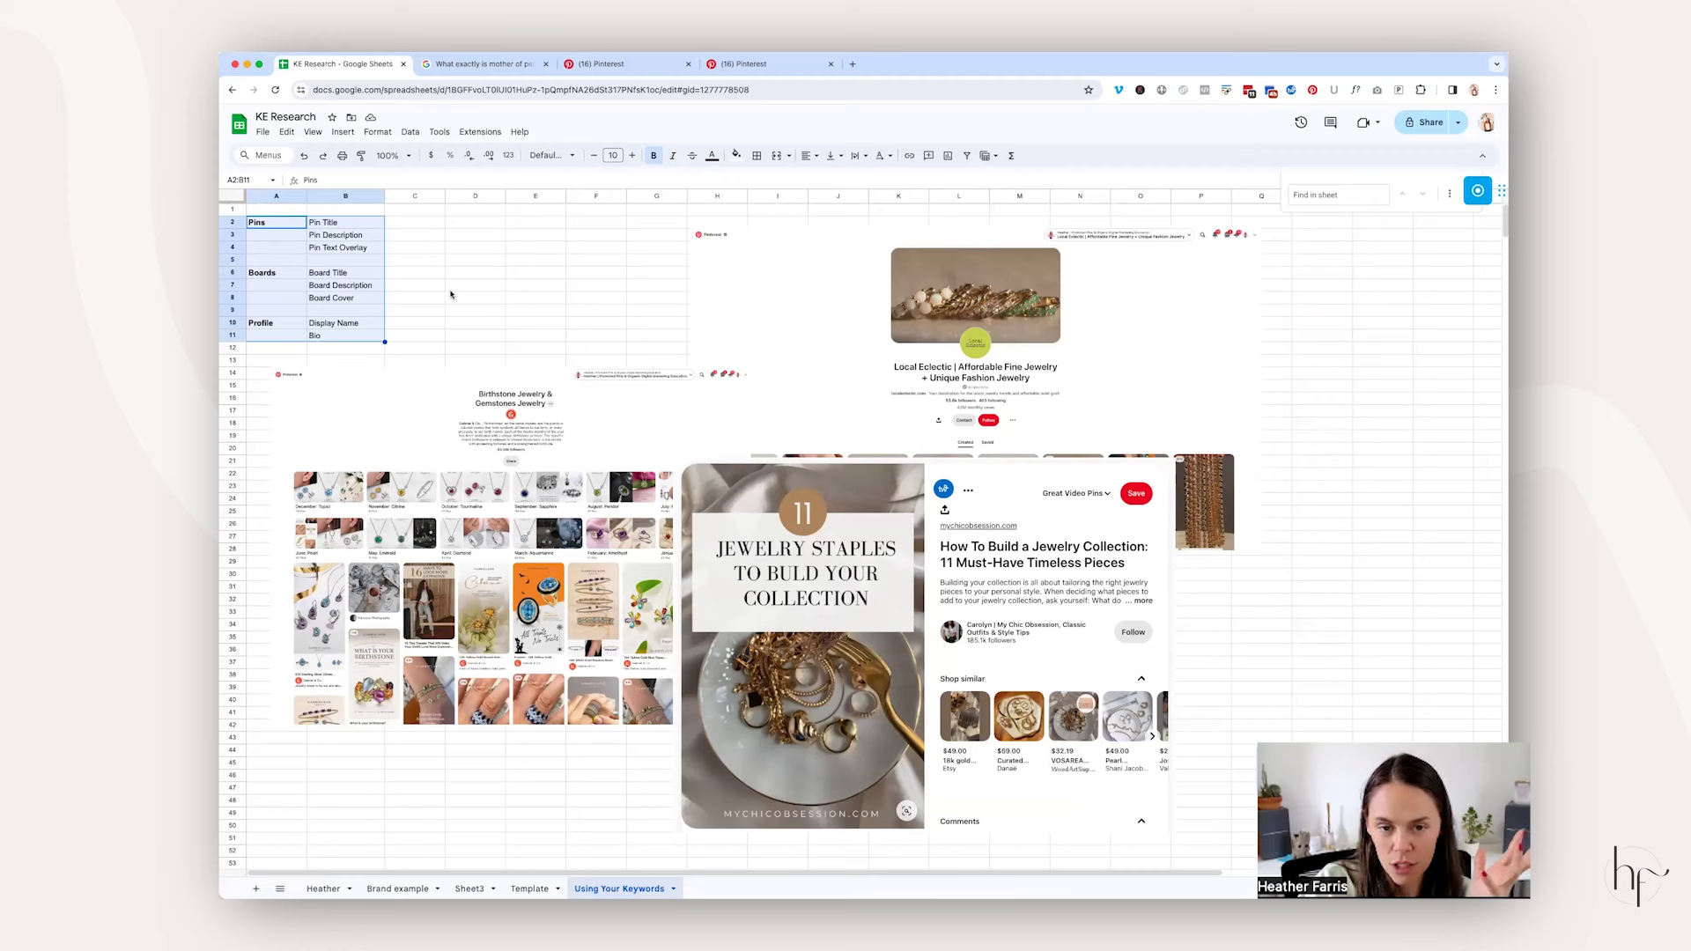
click(352, 226)
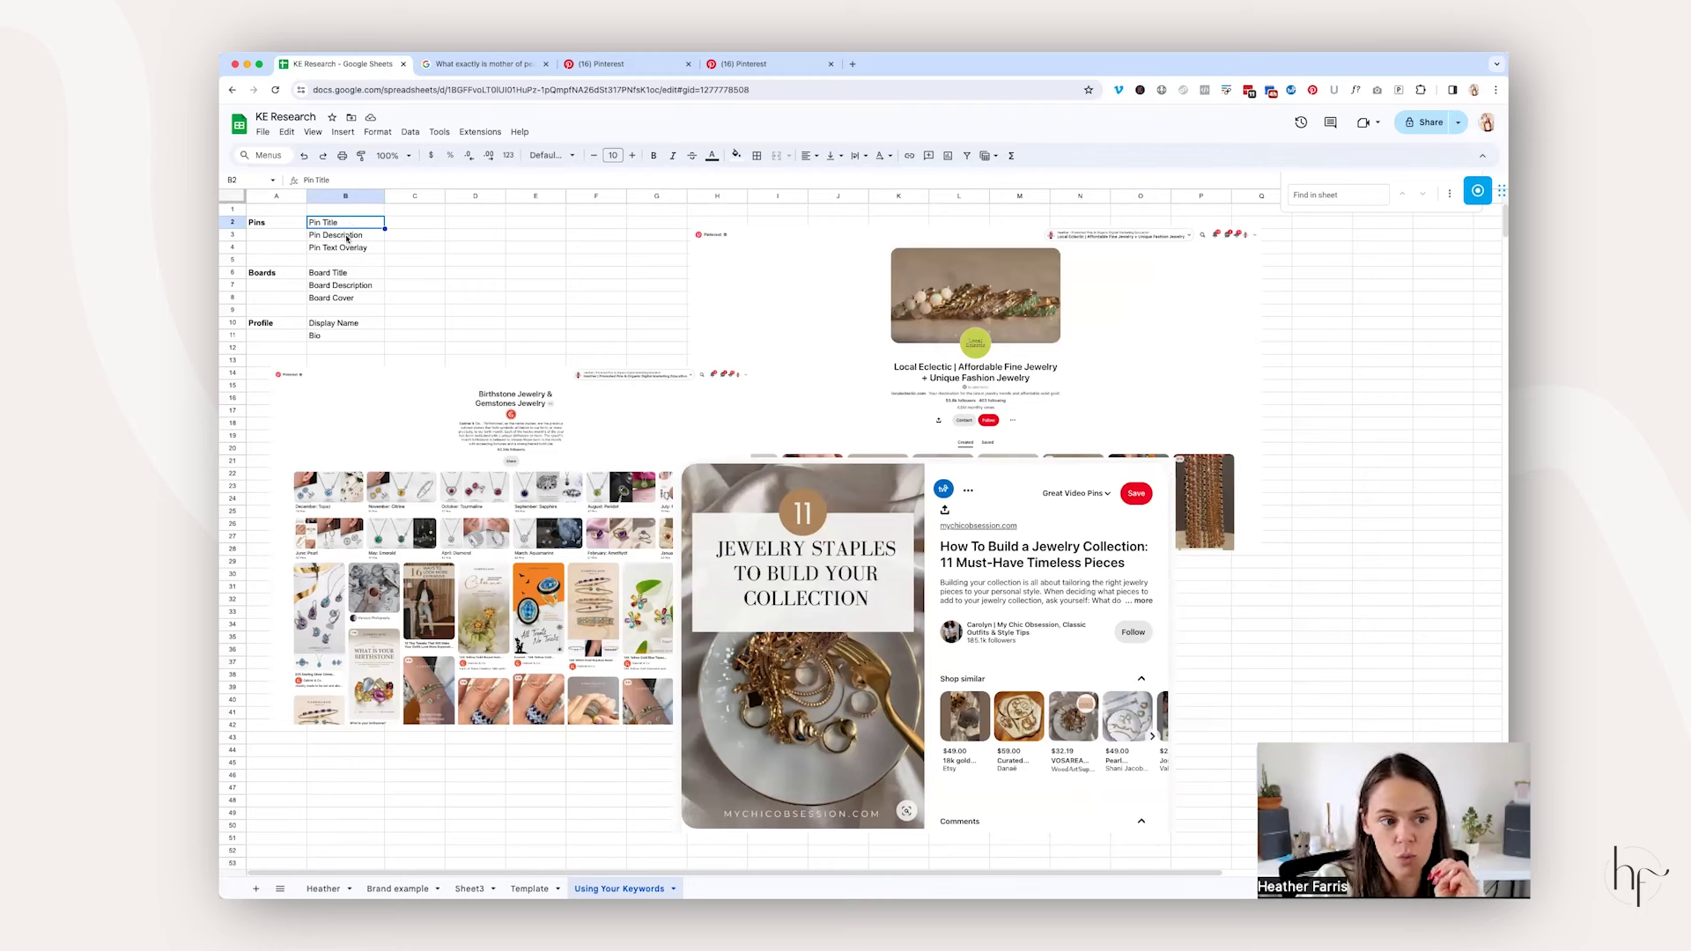
click(359, 297)
double_click(359, 298)
text(*)
click(414, 272)
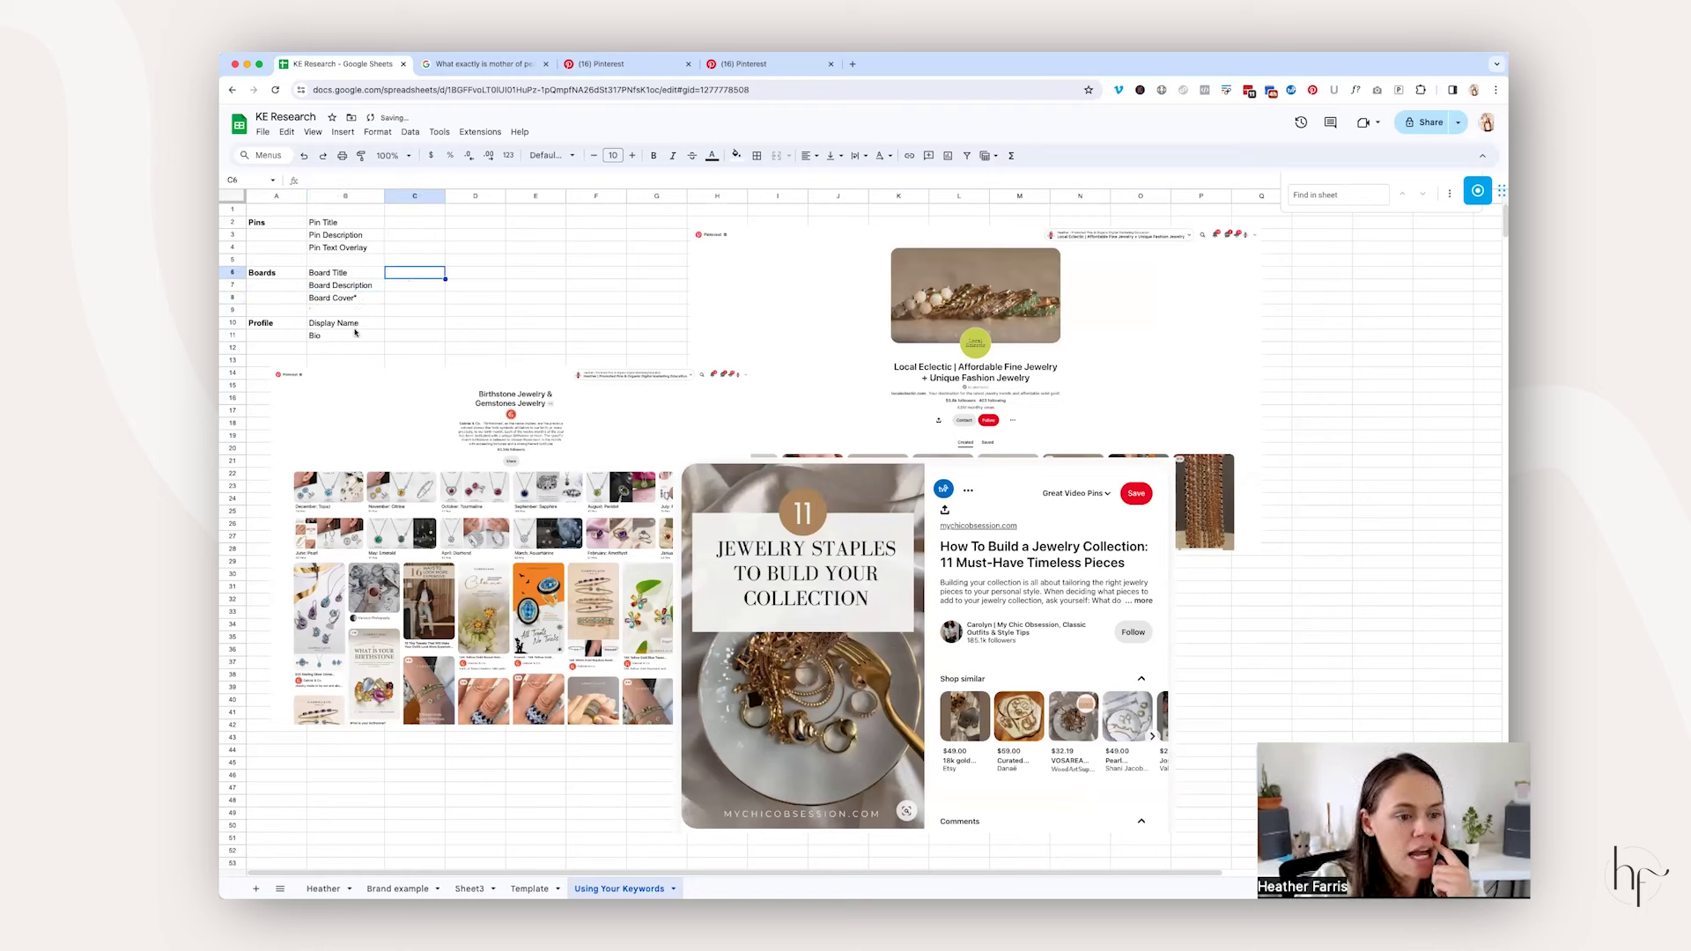
click(356, 333)
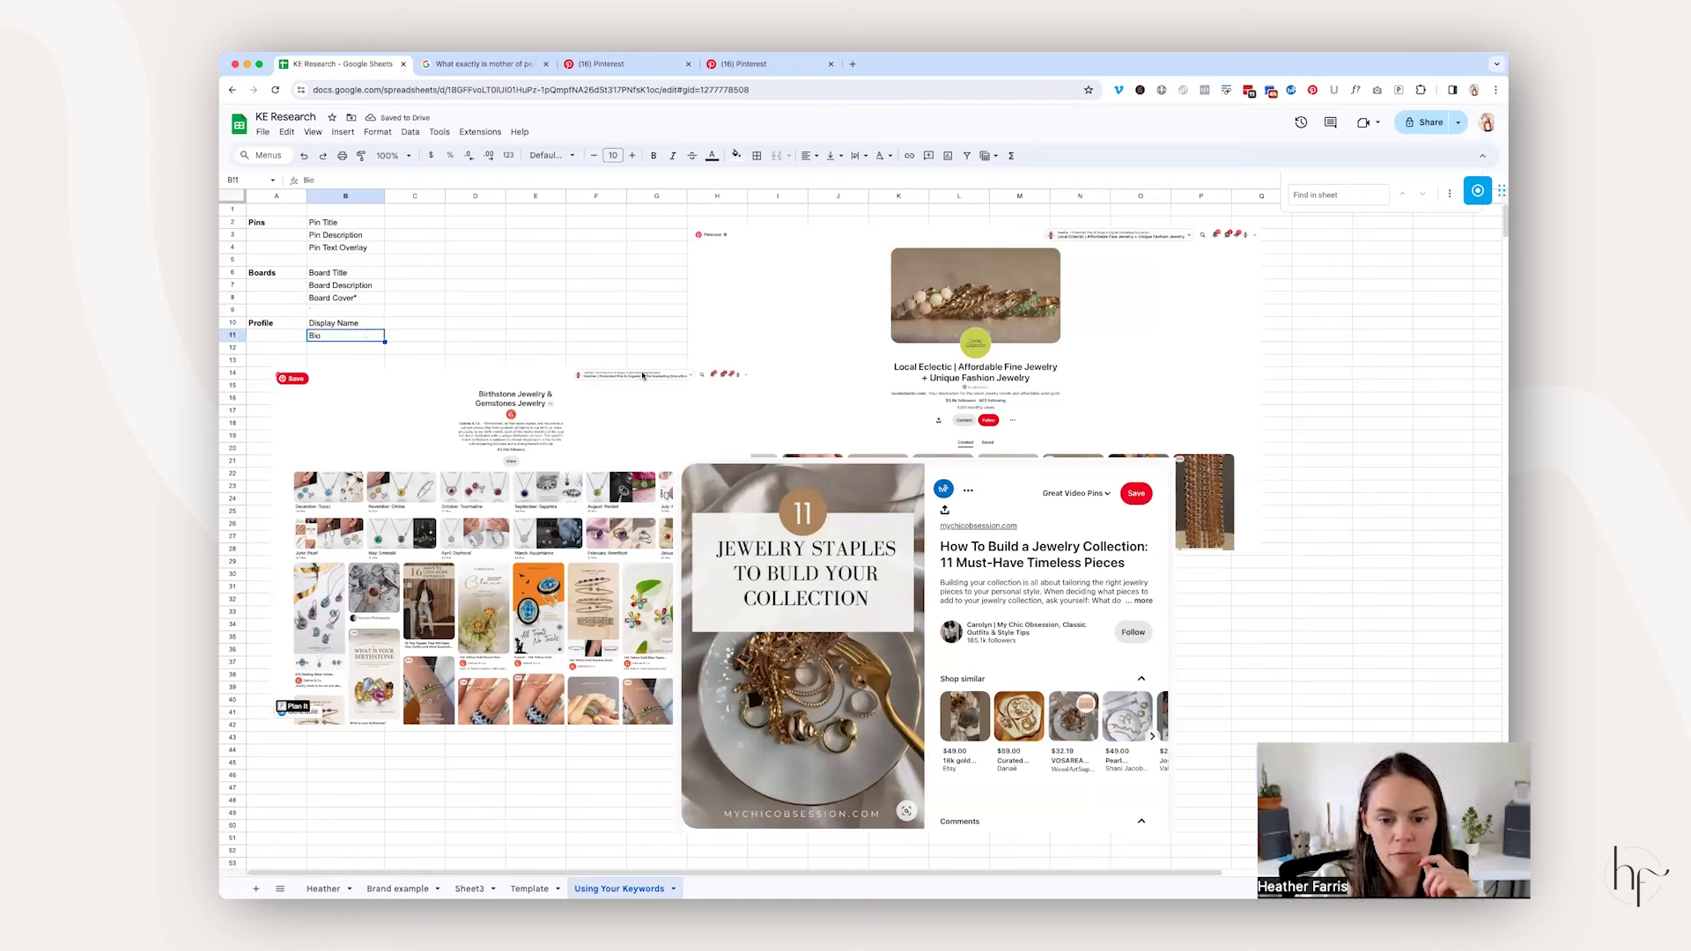
Step: Move the jewelry staples pin image down out of the way, then enlarge the Local Eclectic profile image and place it beside the checklist
click(955, 496)
drag(956, 495, 570, 590)
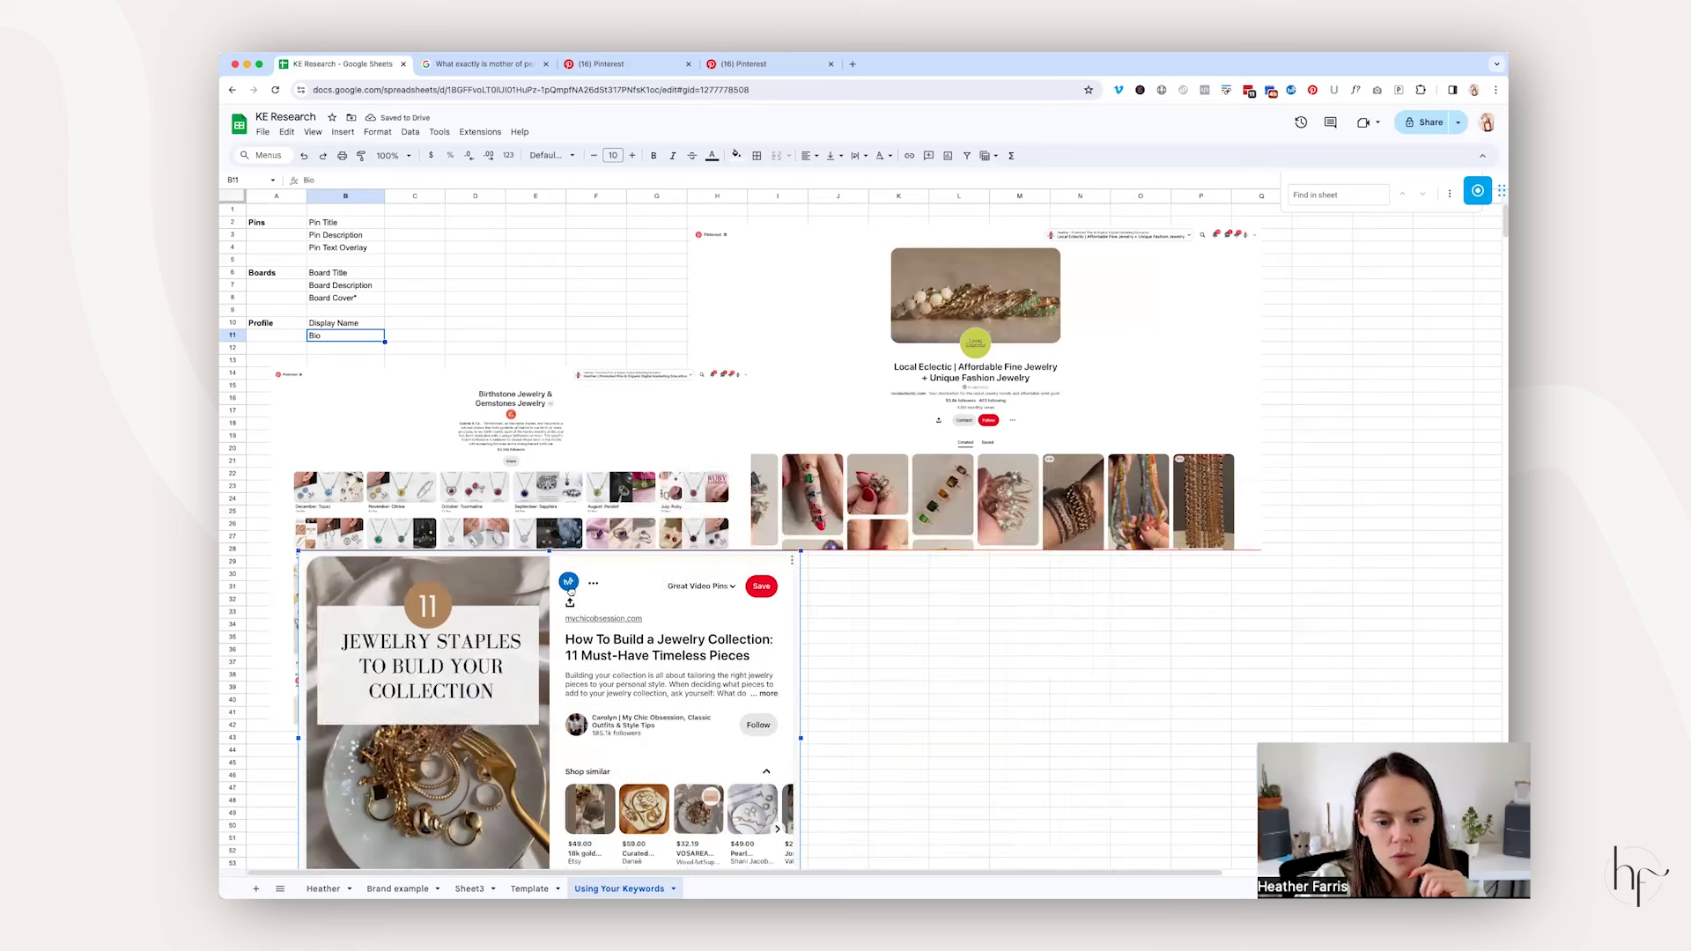
click(921, 395)
drag(922, 398, 864, 434)
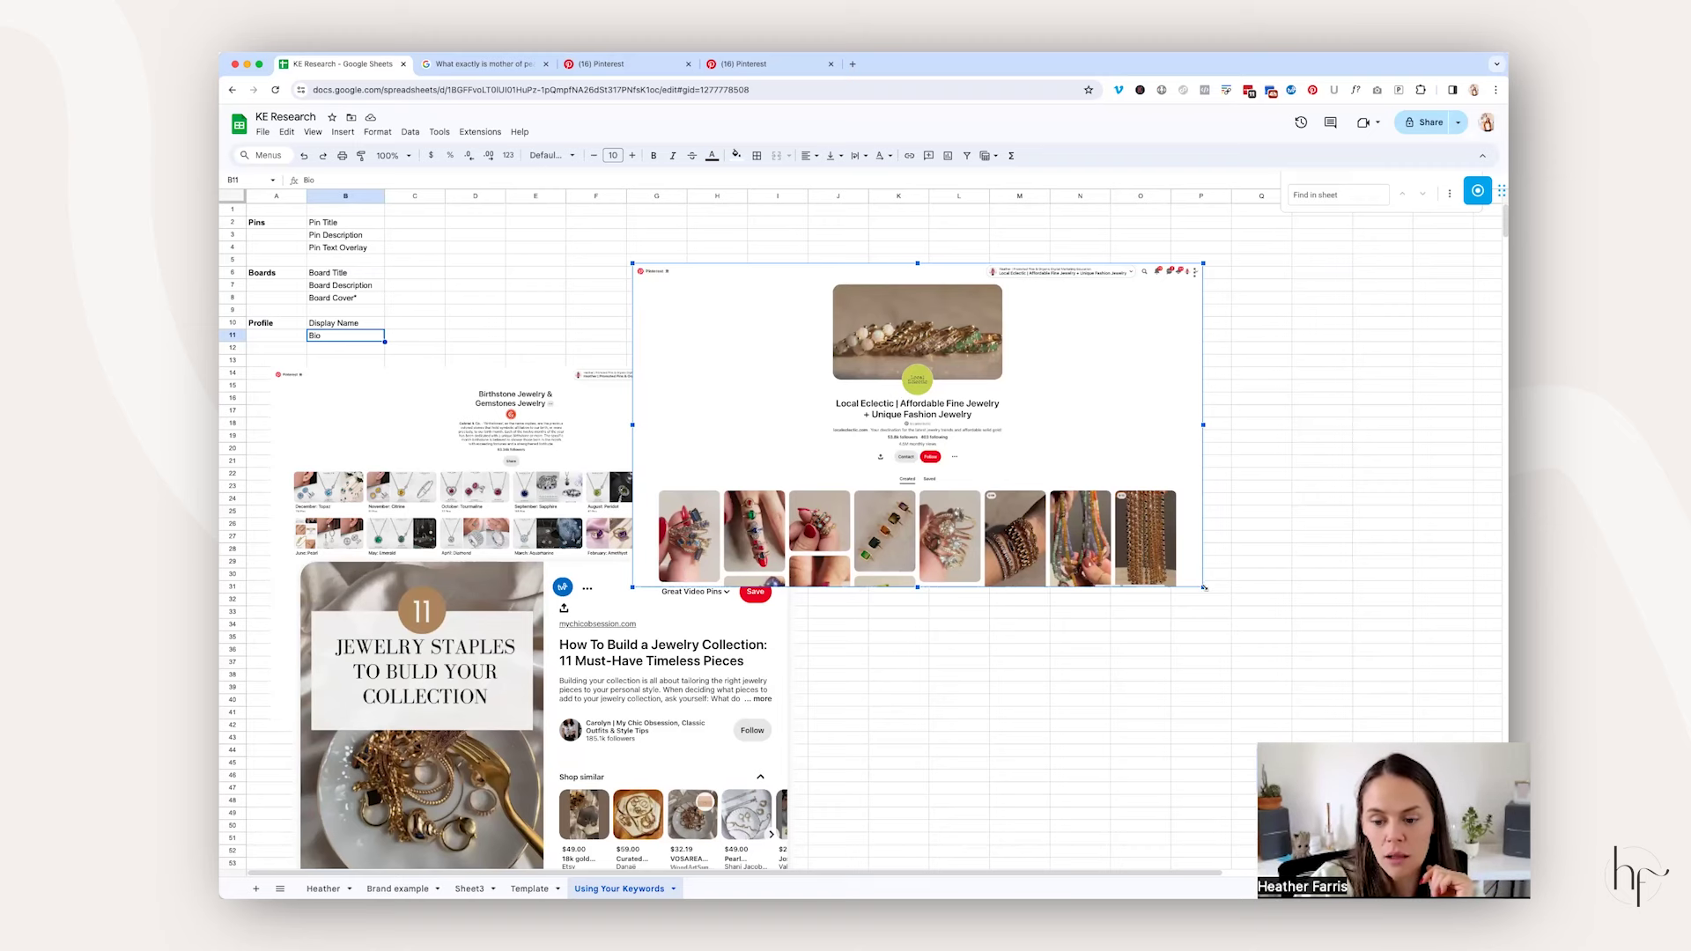
drag(1204, 588, 1379, 687)
drag(1232, 571, 857, 504)
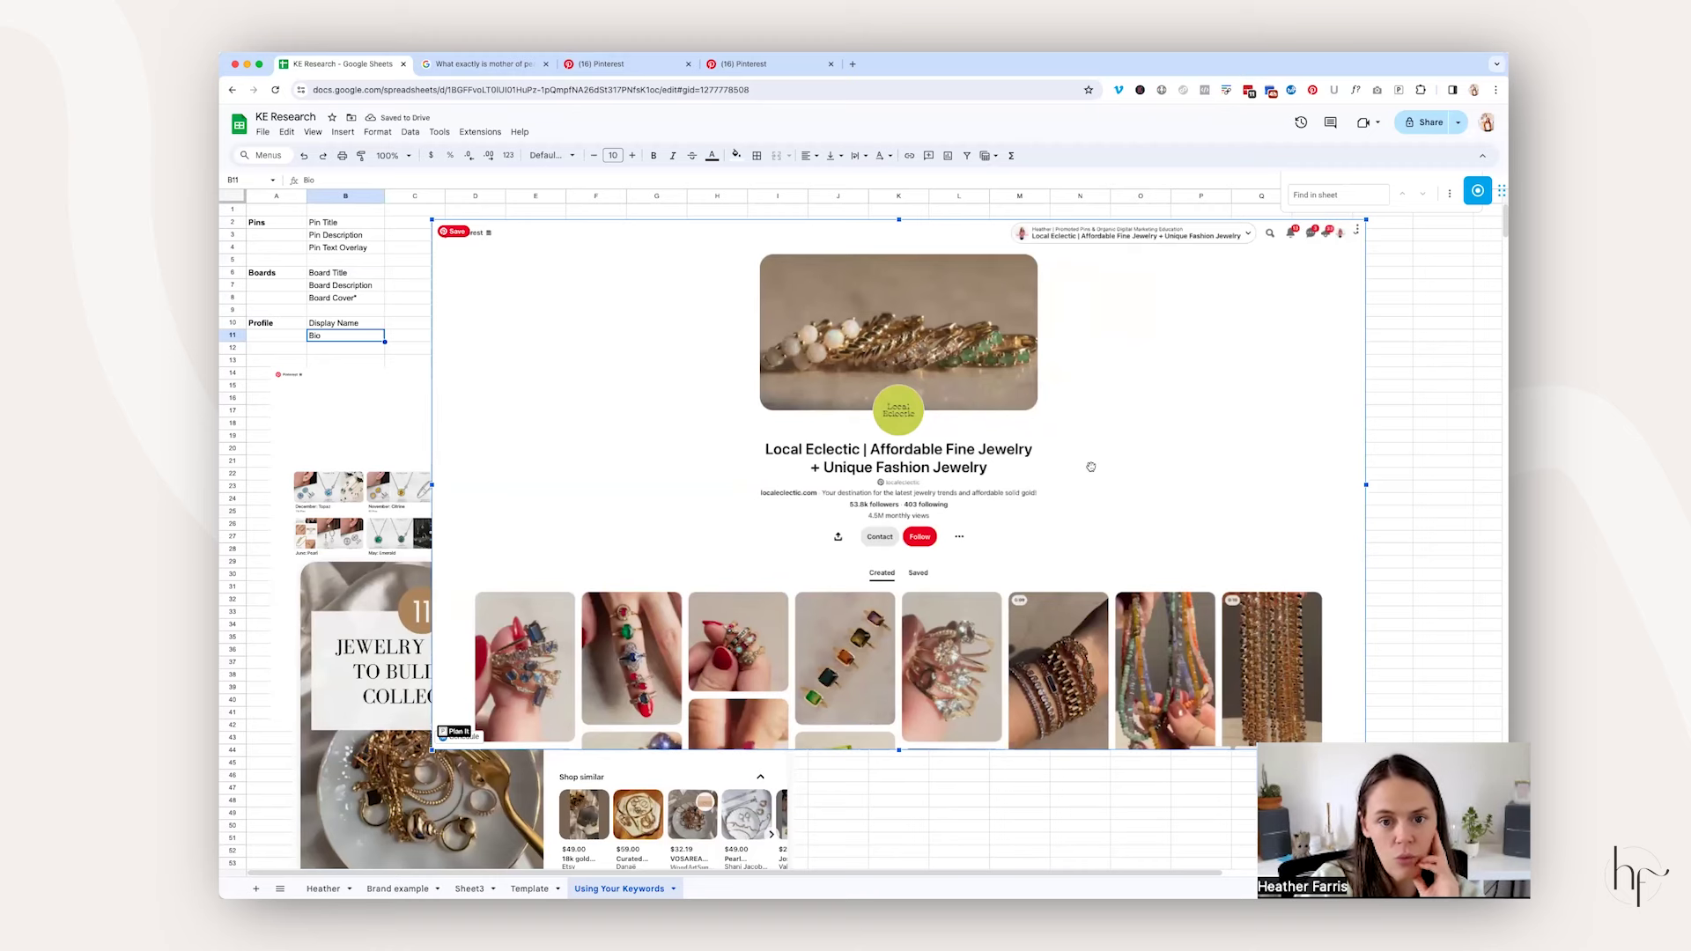
drag(1091, 467, 1190, 452)
Step: Bring the jewelry staples pin image over the profile image, enlarge it for viewing and shrink it back over the profile's lower part
drag(479, 617, 841, 353)
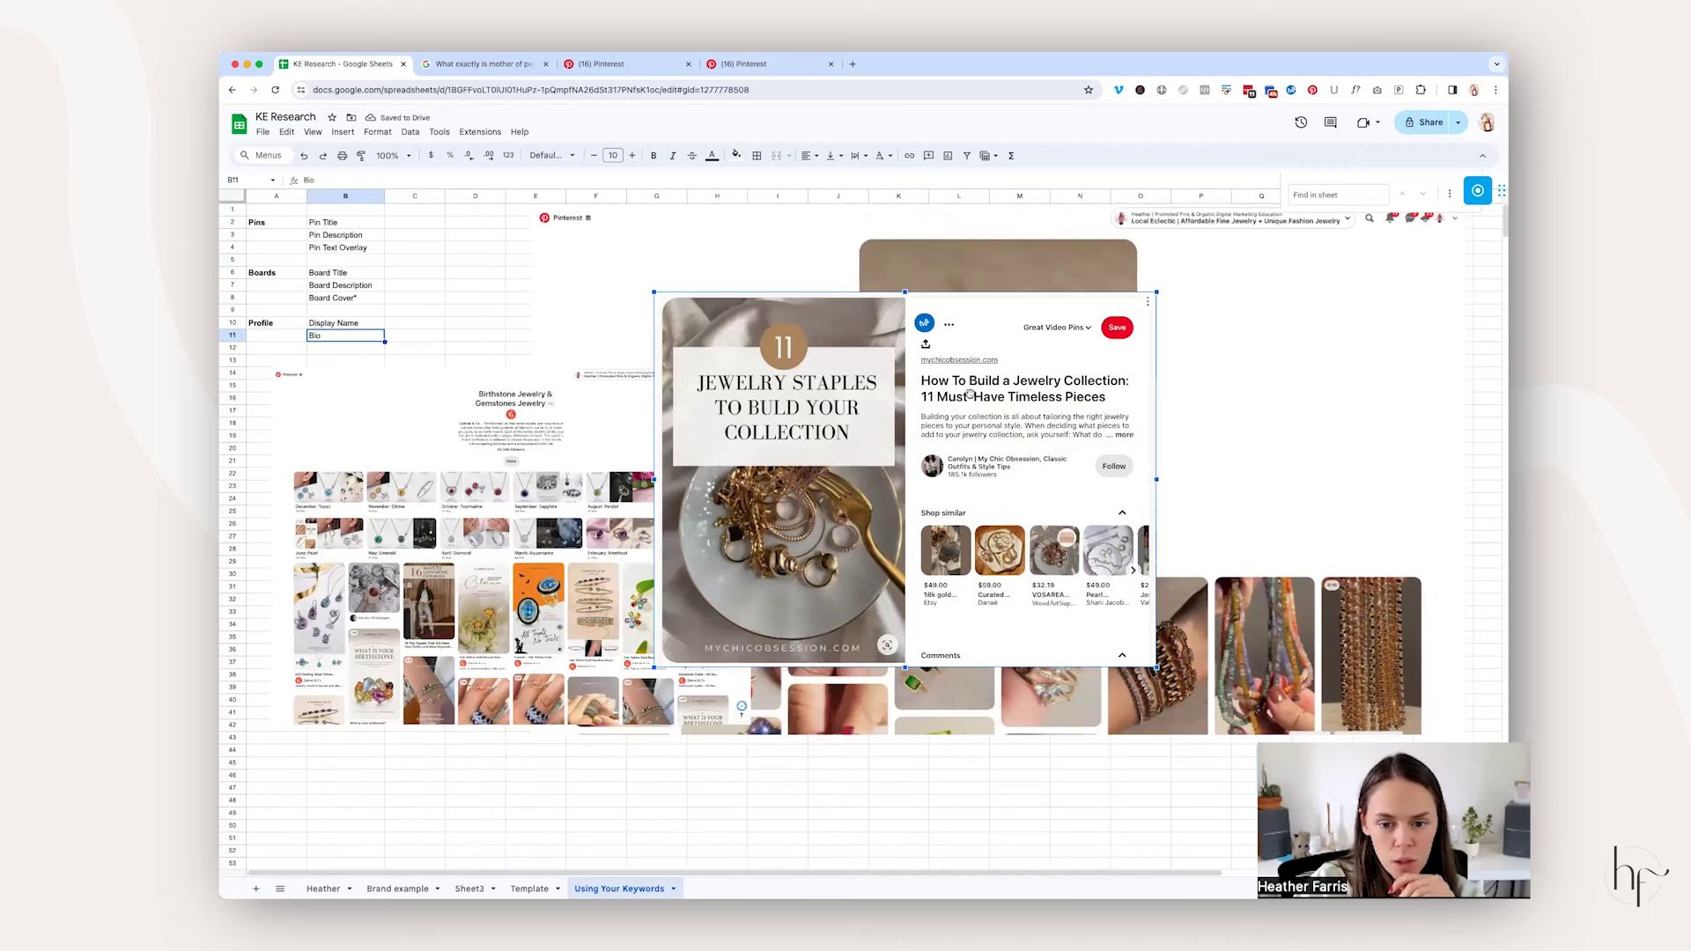
drag(928, 431, 822, 510)
drag(1046, 370, 1227, 227)
drag(547, 748, 474, 826)
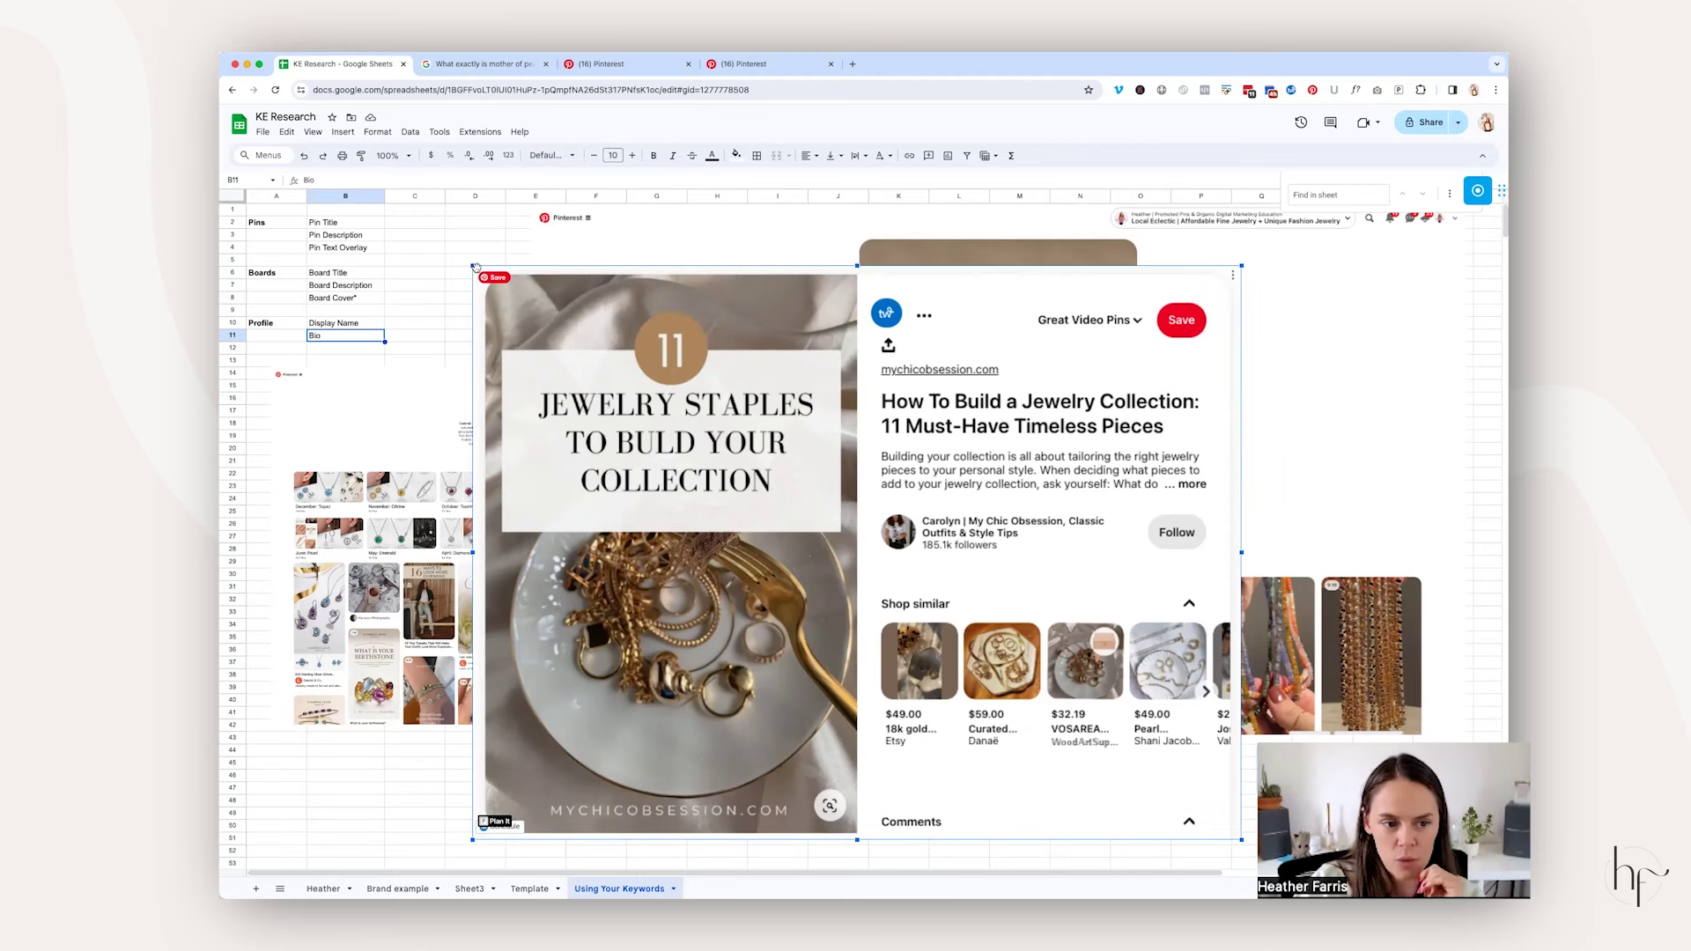
drag(474, 266, 1108, 388)
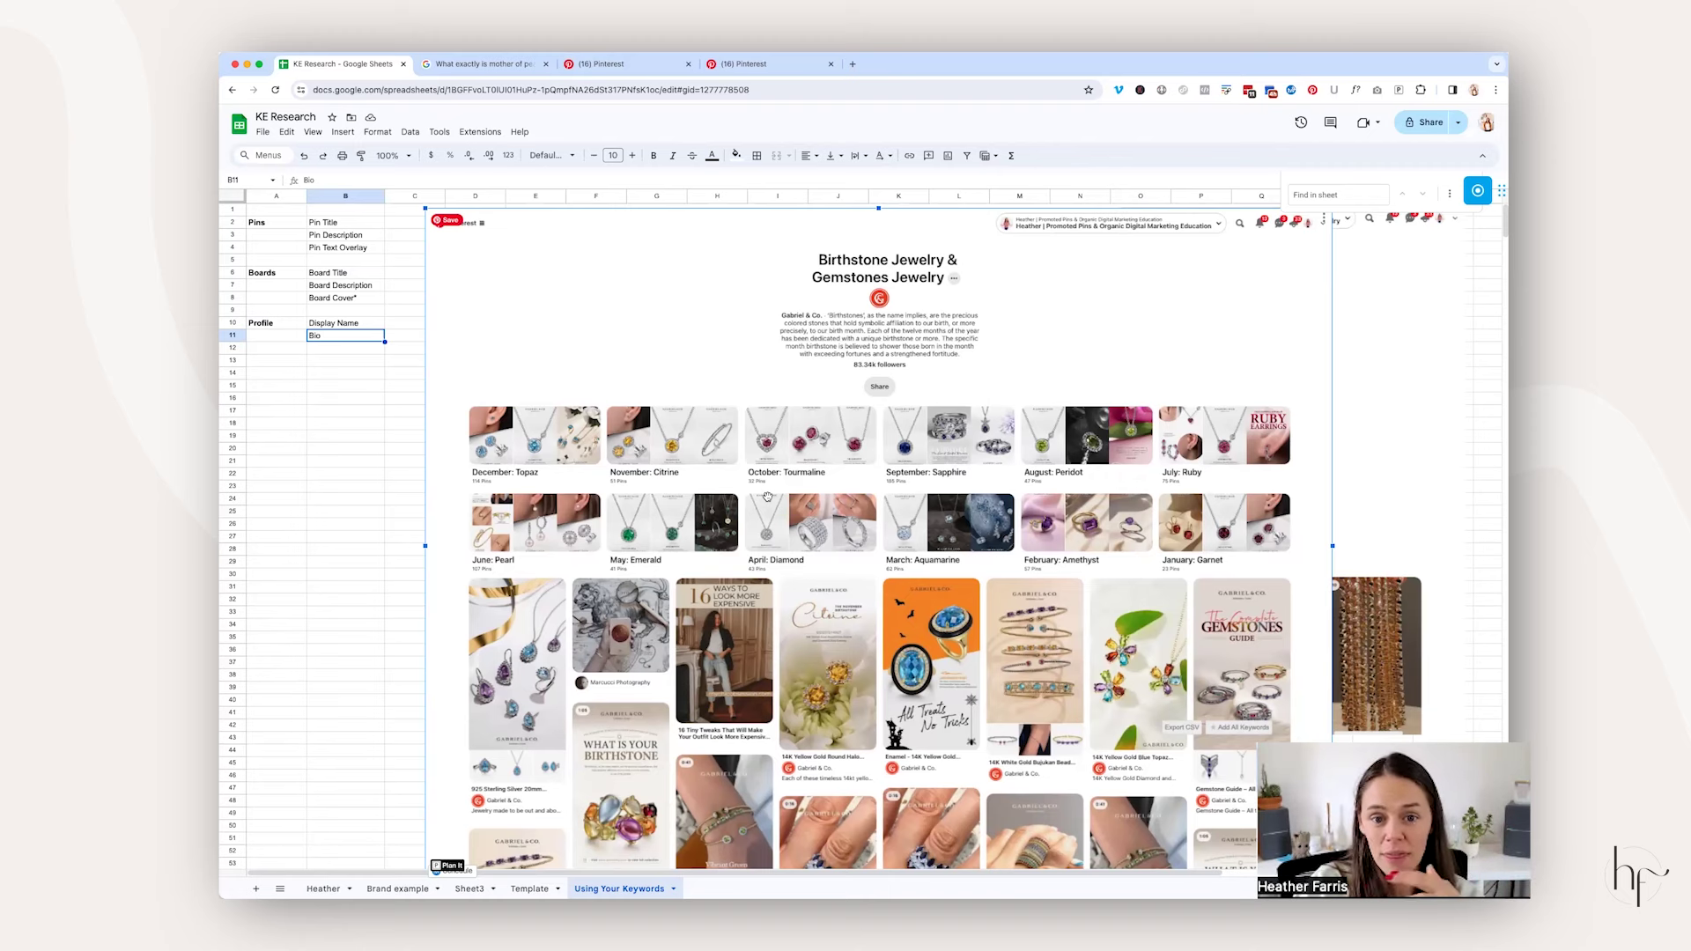
Step: Shrink the enlarged Birthstone Jewelry & Gemstones Jewelry board image and place it below the checklist, clear of the listed items
drag(768, 497, 675, 544)
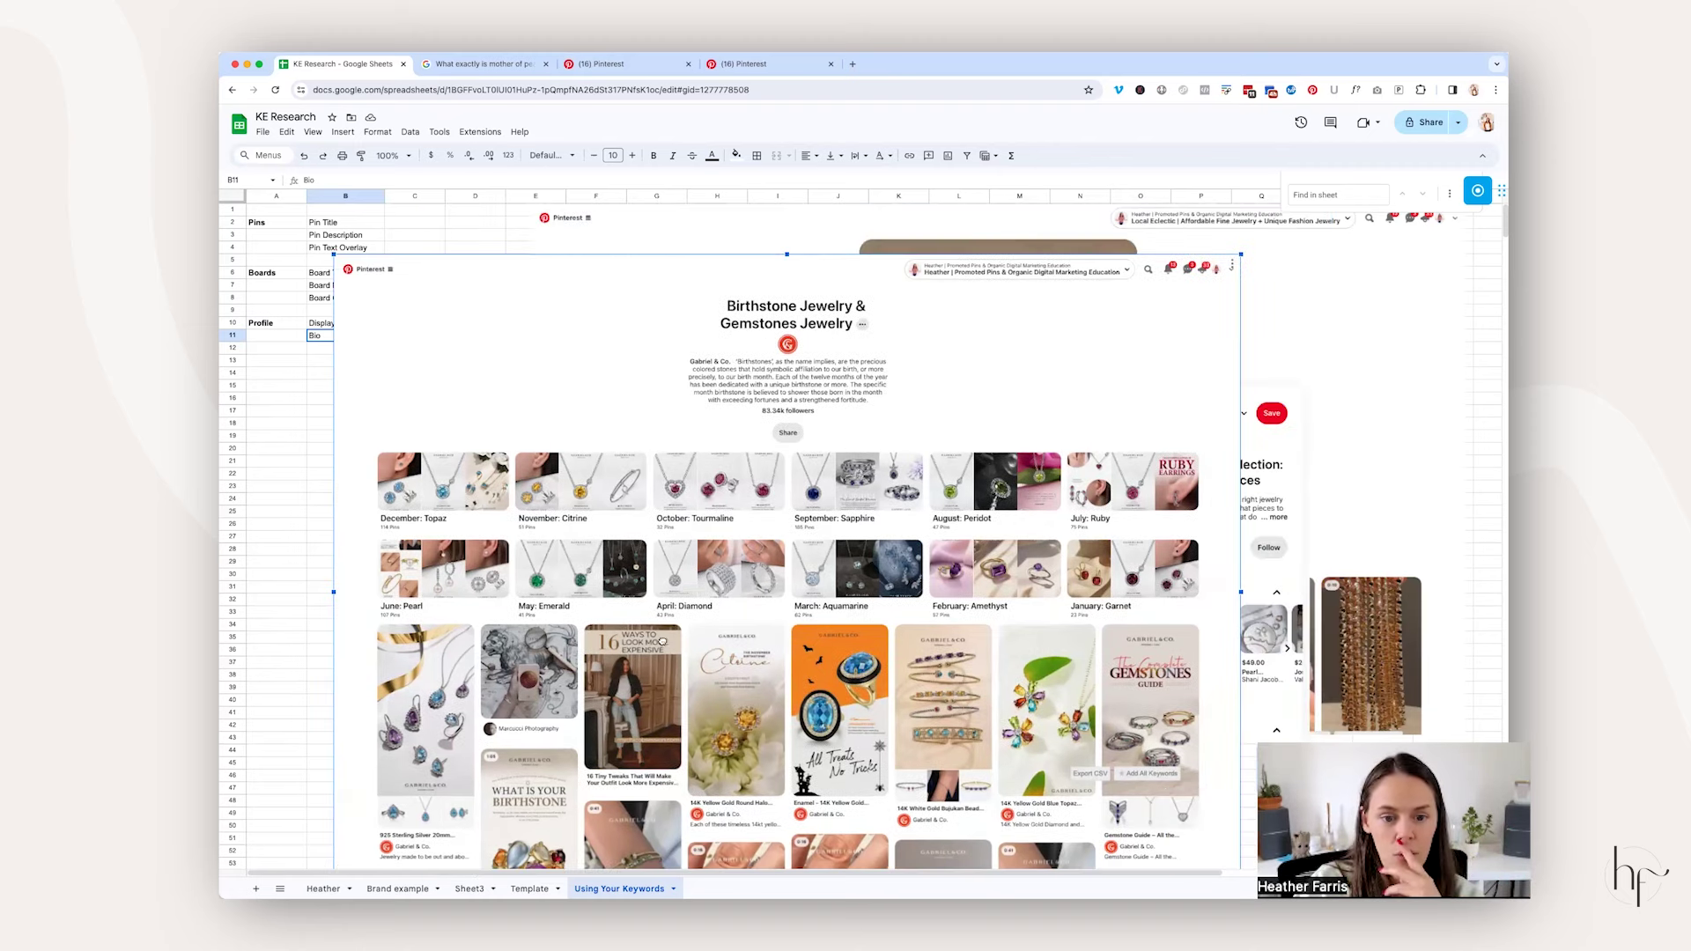
drag(1071, 373, 713, 517)
drag(654, 601, 669, 475)
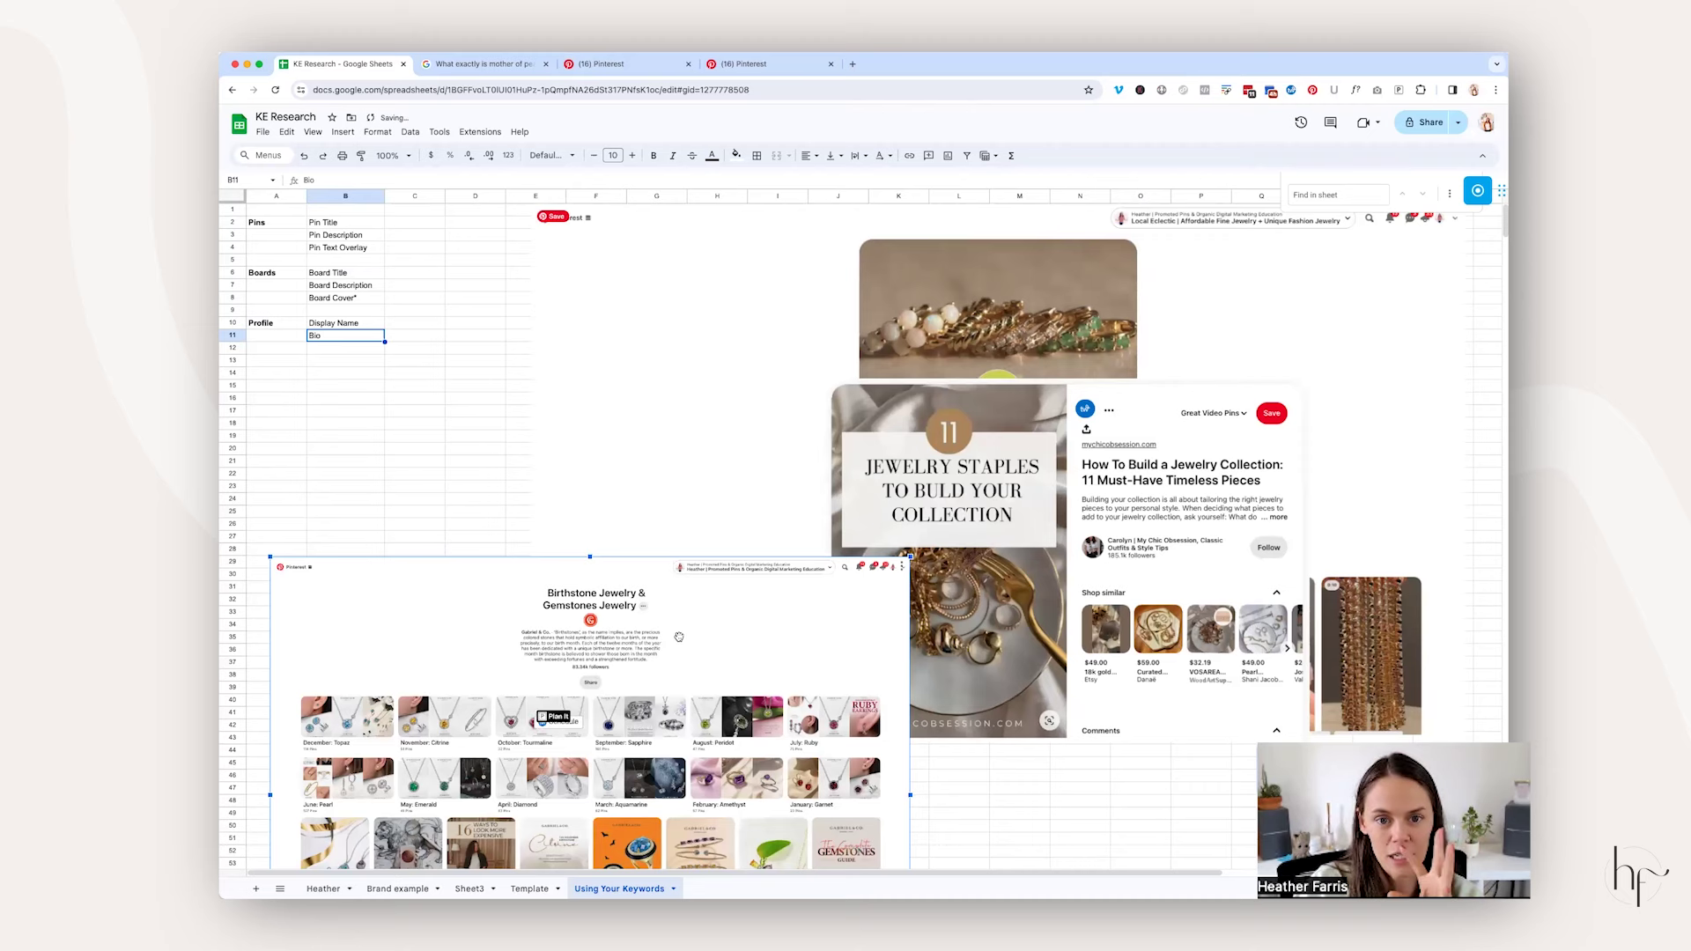
click(572, 493)
click(466, 600)
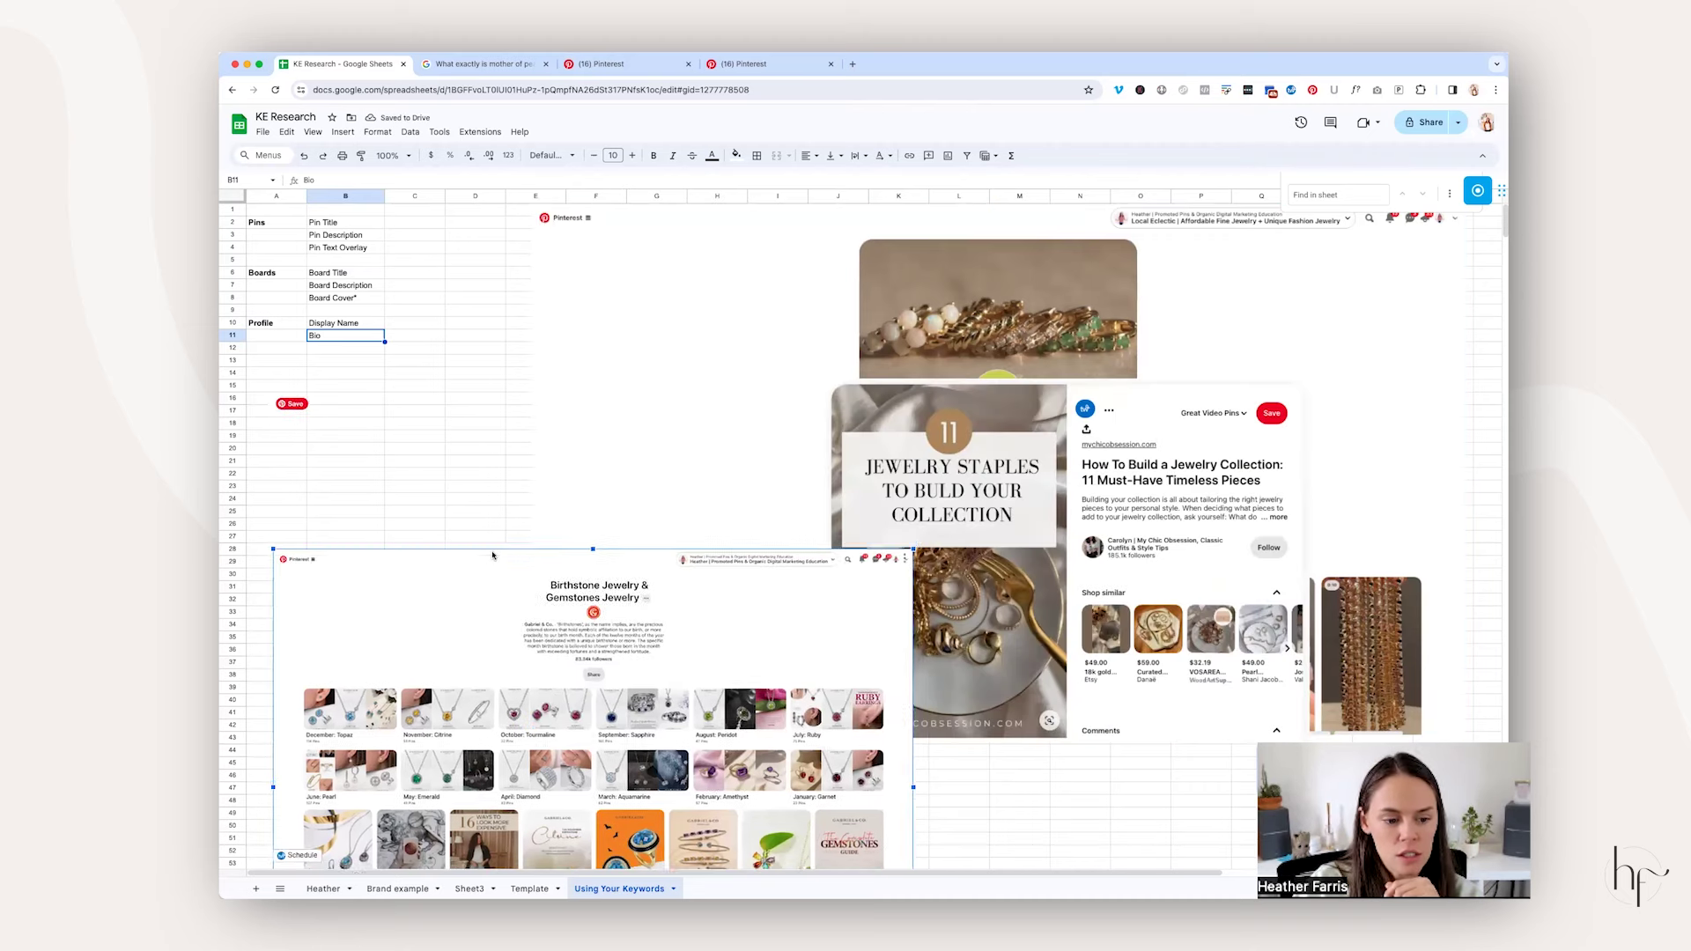
drag(506, 563, 528, 414)
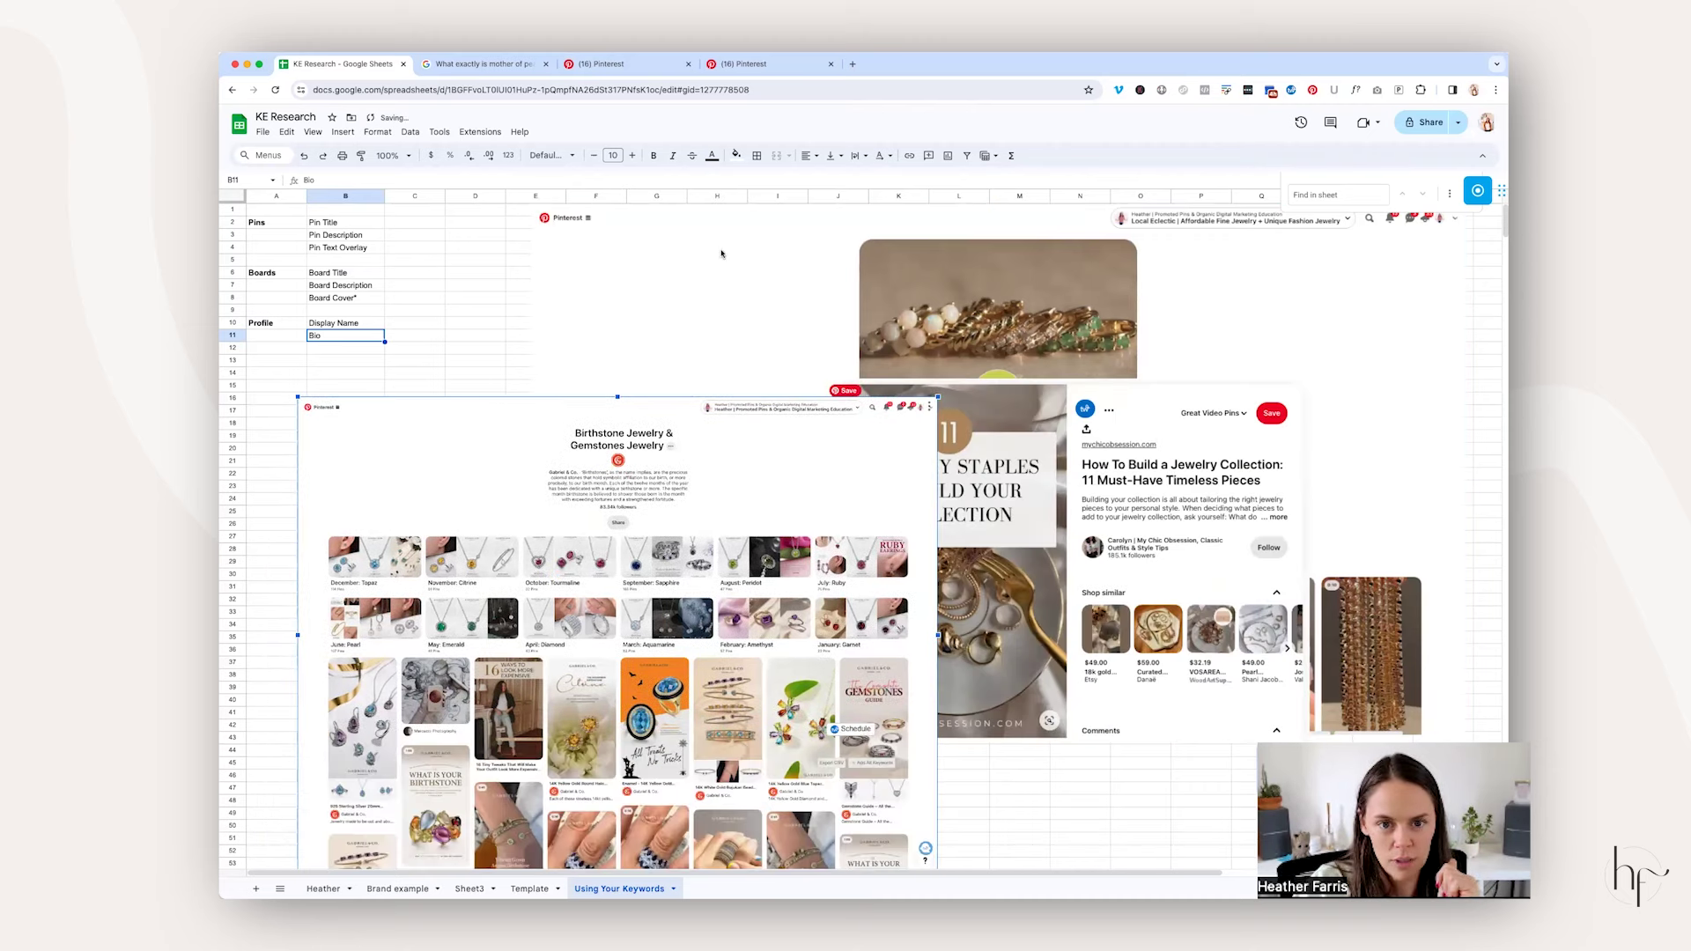
Step: Select the whole checklist of pin, board and profile keyword placements, A2:C11
click(414, 297)
drag(414, 222, 354, 338)
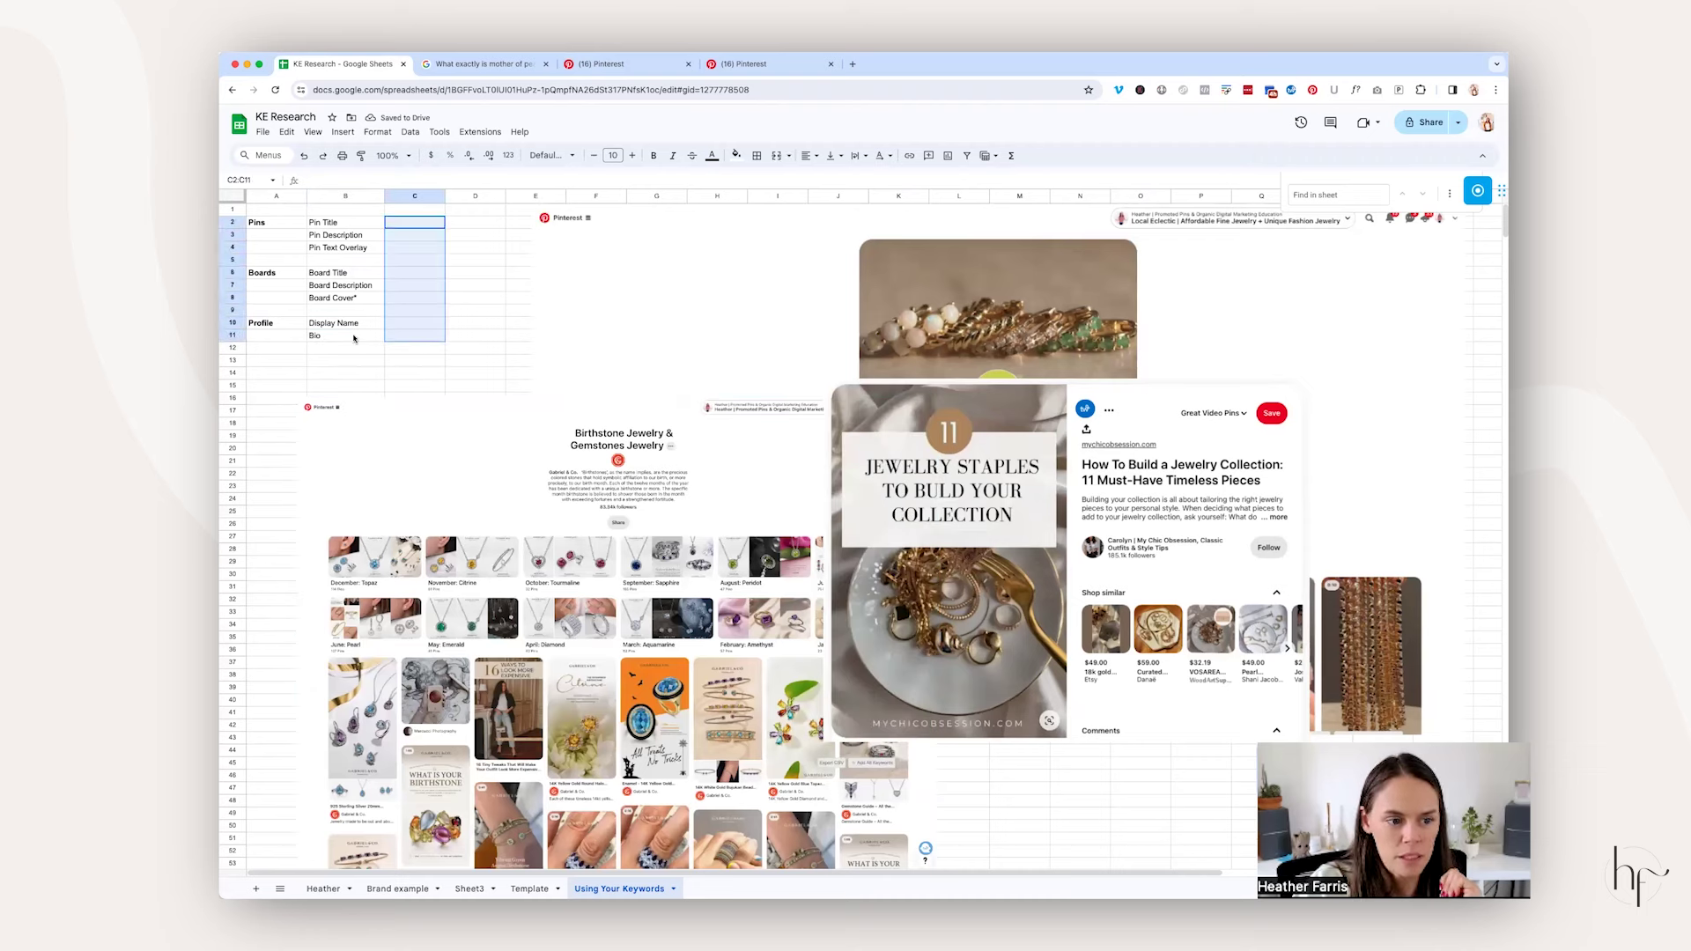
key(shift+Left)
key(shift+Left)
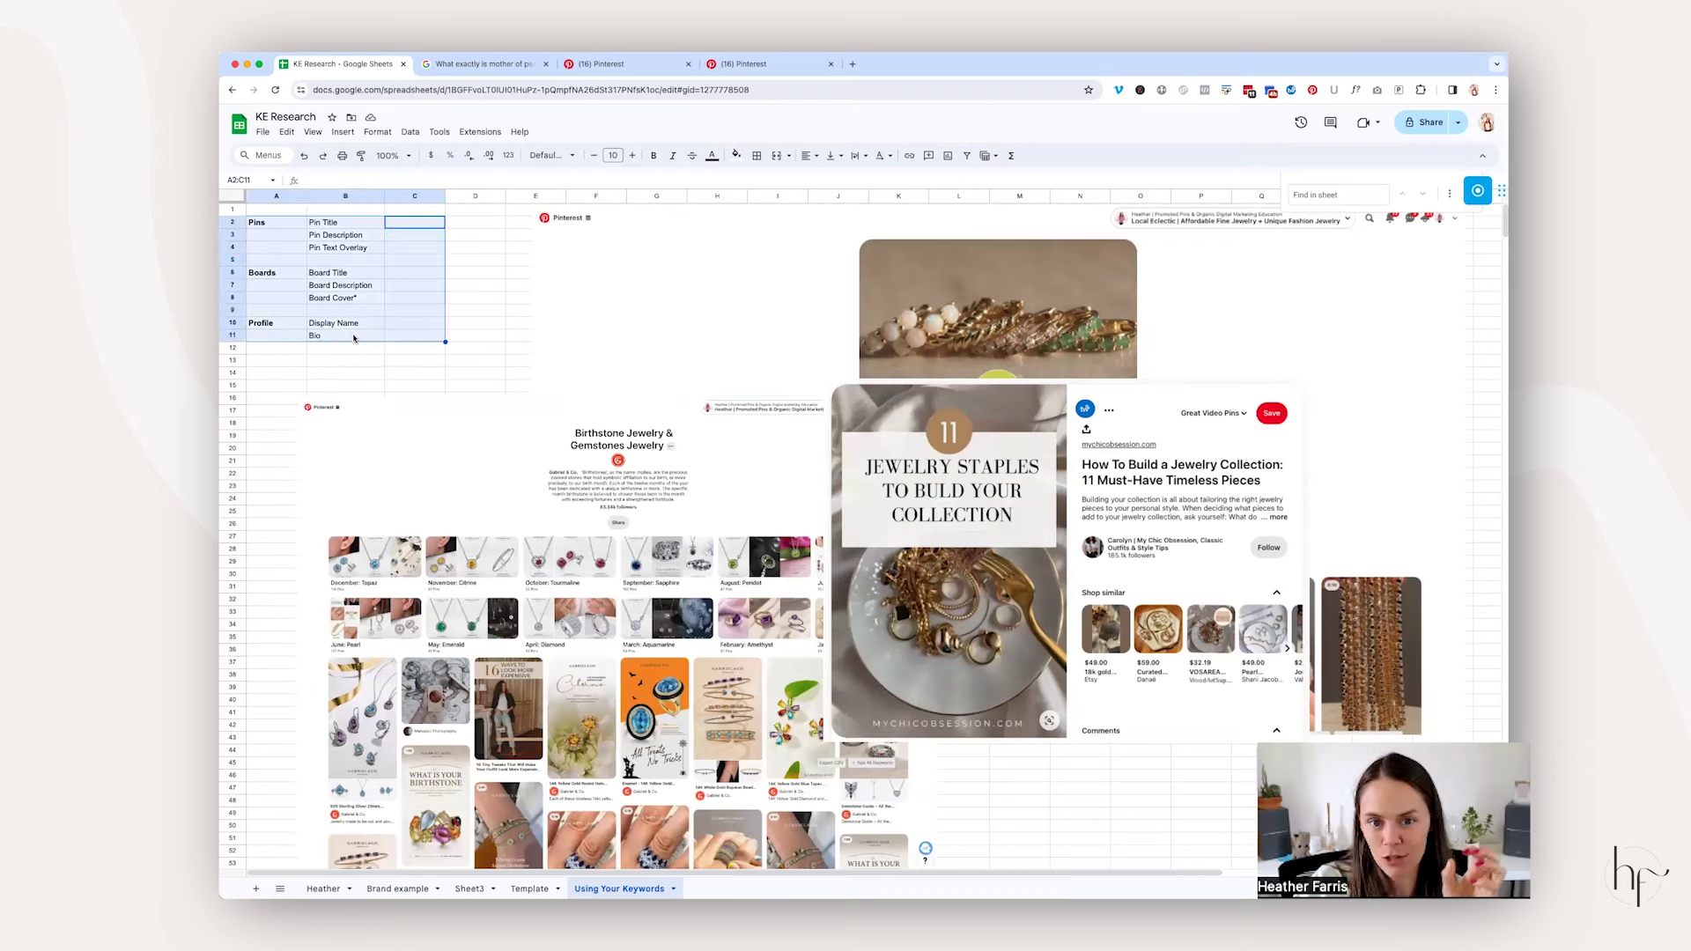